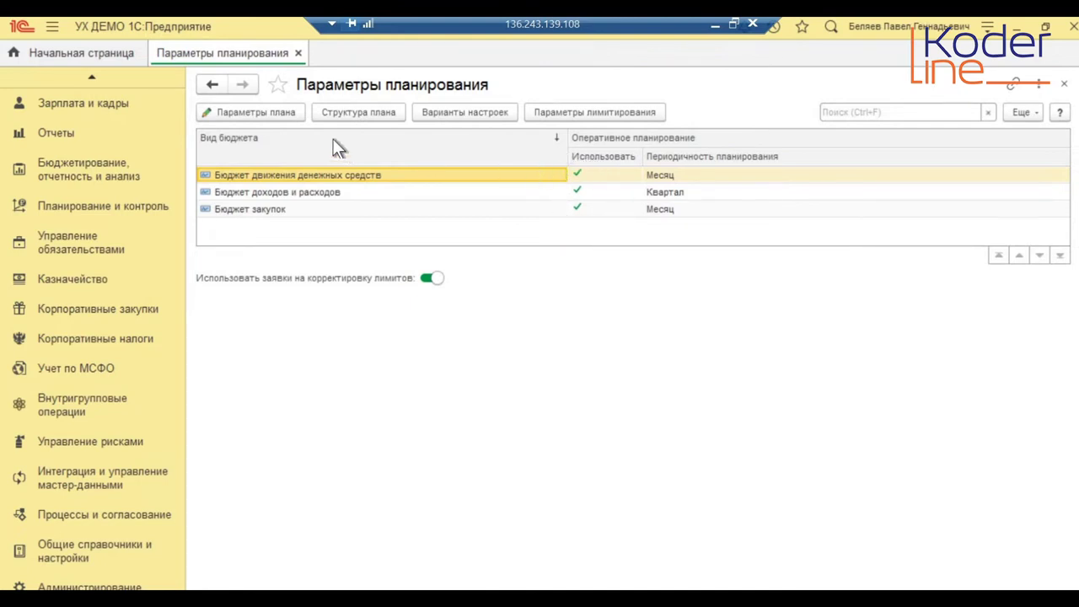
# - Review the planning parameters, periodicity options and operational plan structure of Бюджет движения денежных средств without changing them
pyautogui.click(282, 111)
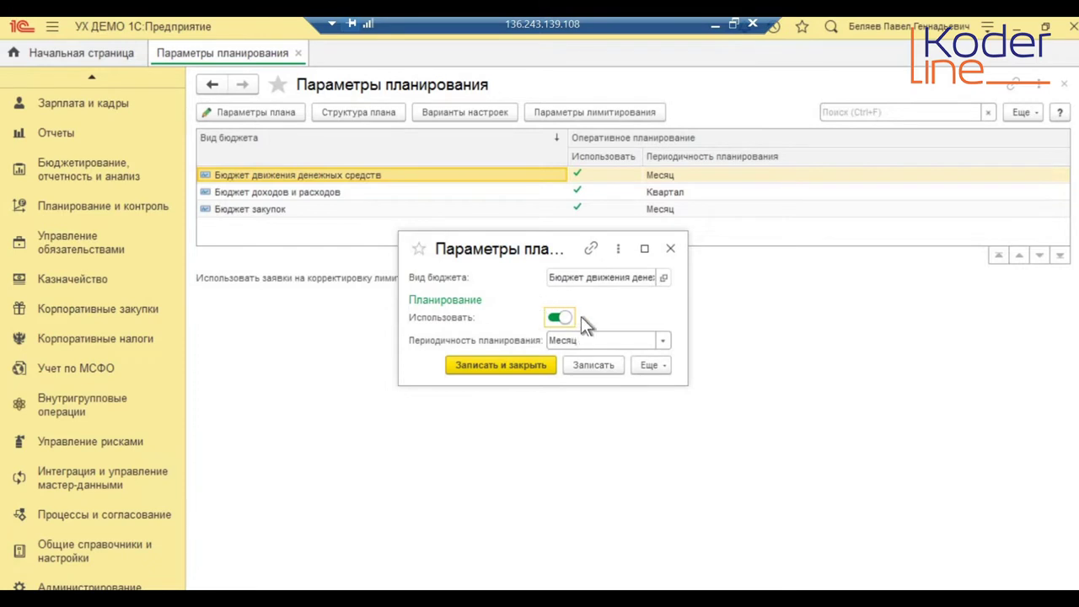
pyautogui.click(664, 340)
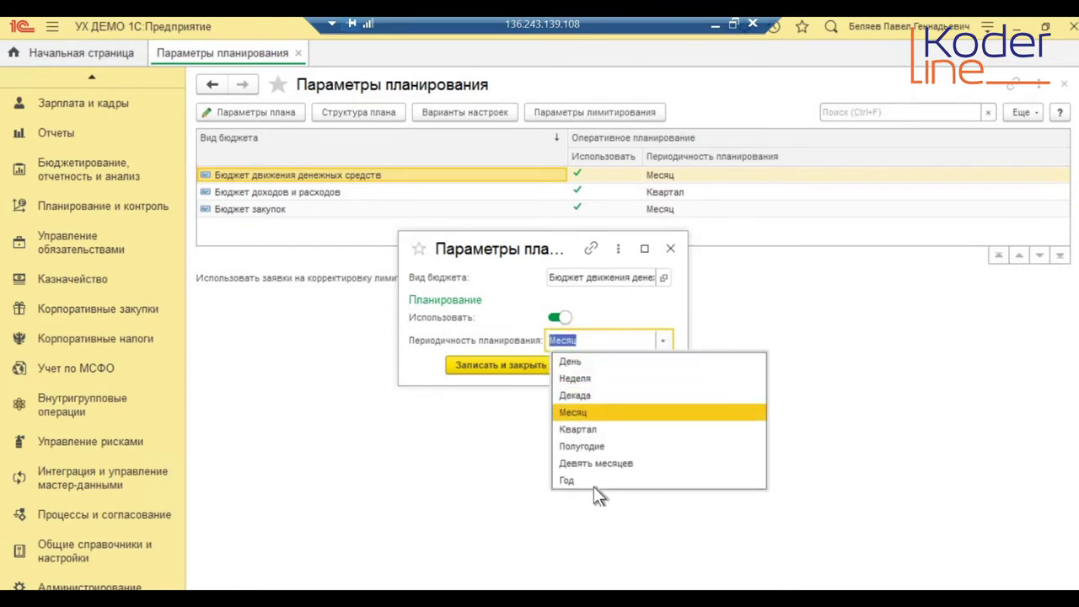
pyautogui.click(674, 251)
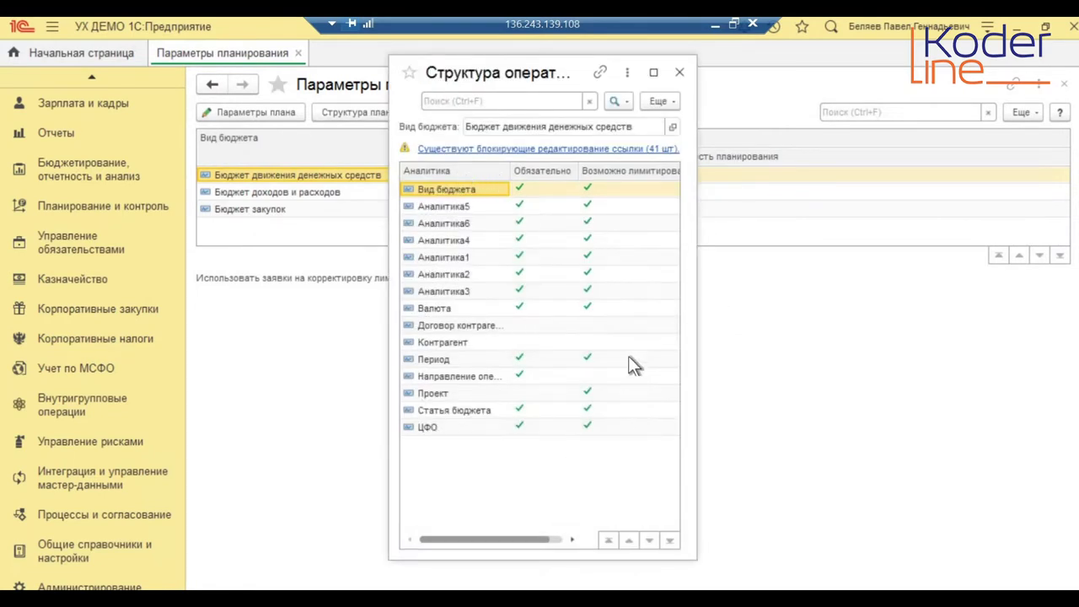
pyautogui.click(680, 74)
# - Examine the analytics and planning horizon of the Бюджет ДДС operational plan settings variant, and close it
pyautogui.click(450, 114)
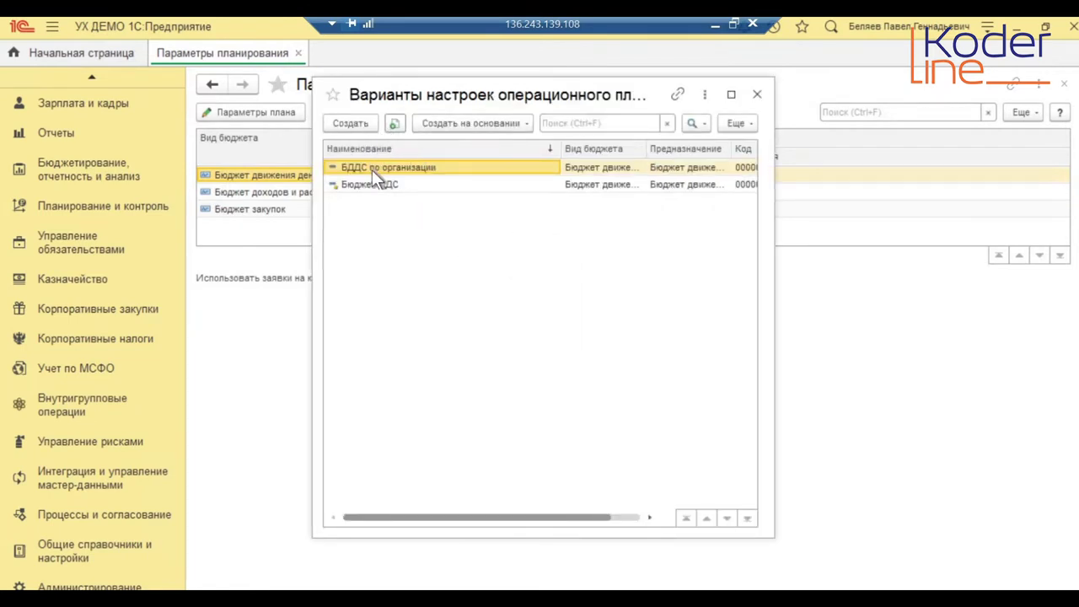
pyautogui.doubleClick(377, 185)
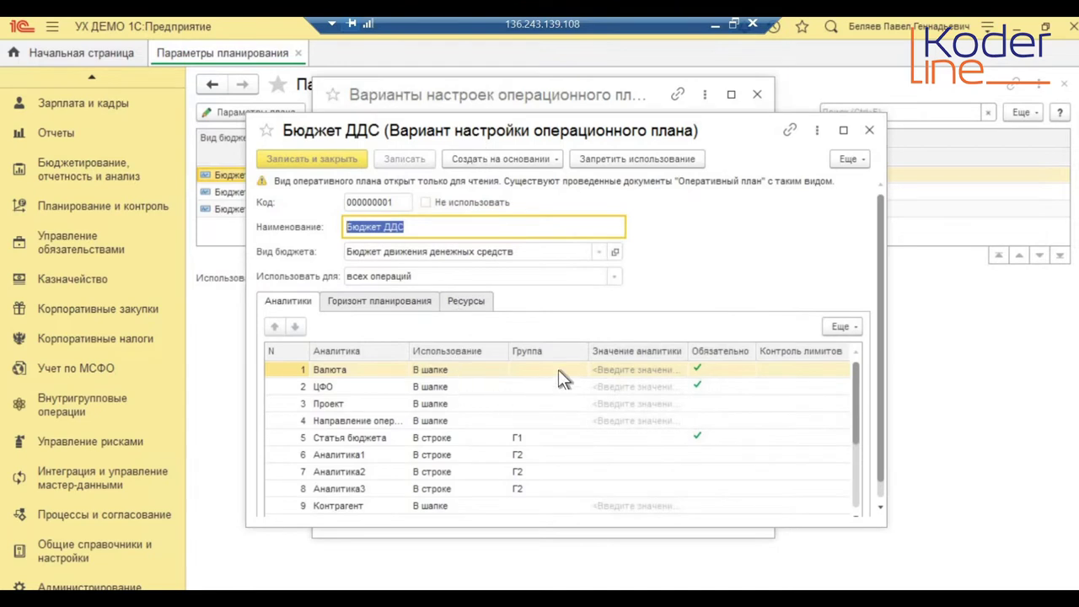
pyautogui.scroll(-3, 478, 411)
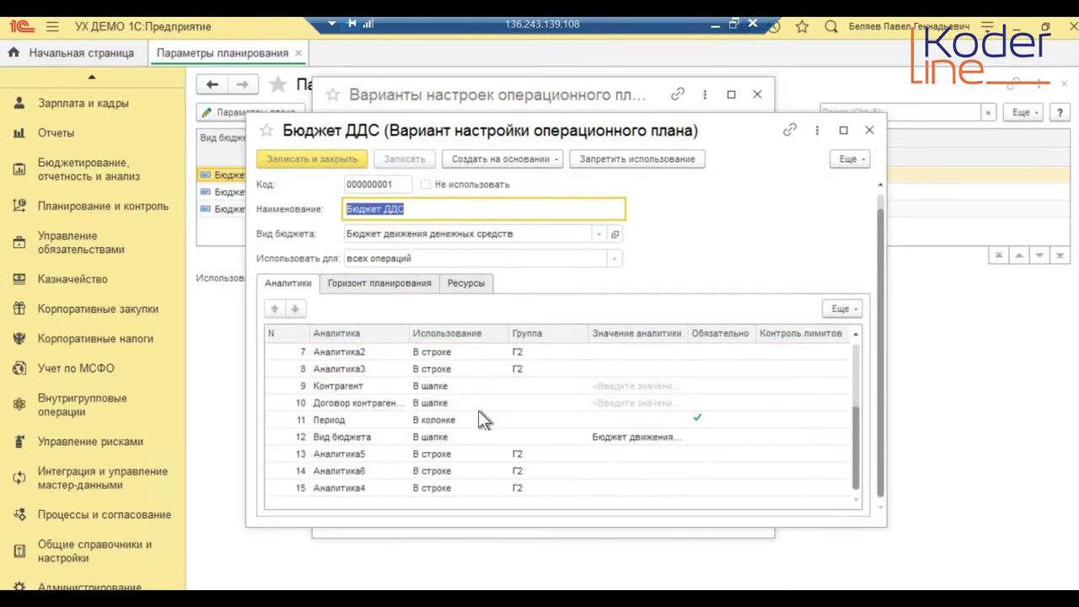
pyautogui.scroll(3, 478, 410)
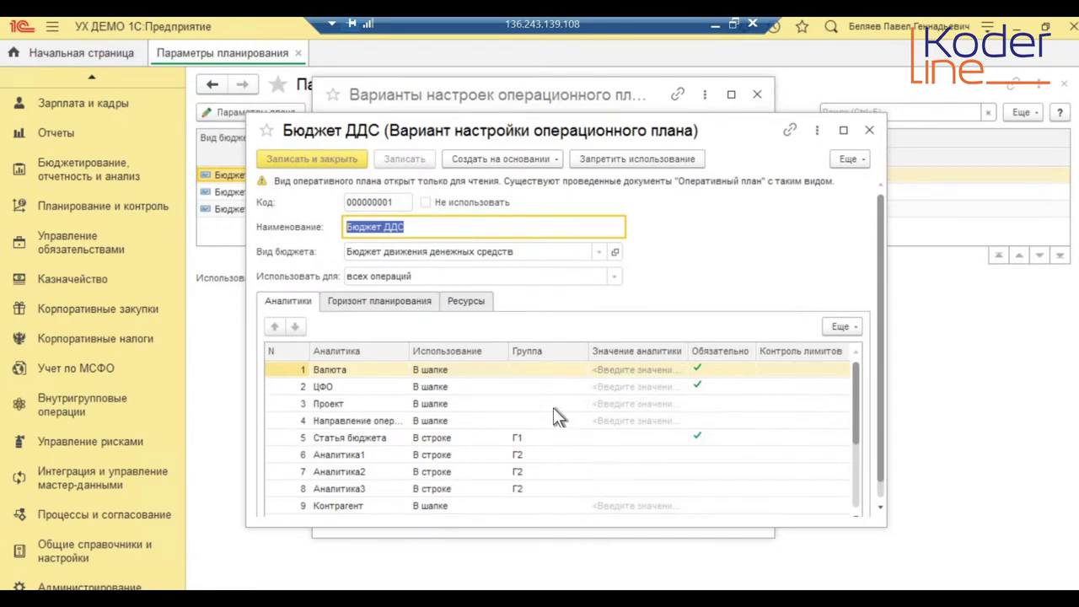
pyautogui.scroll(-3, 470, 403)
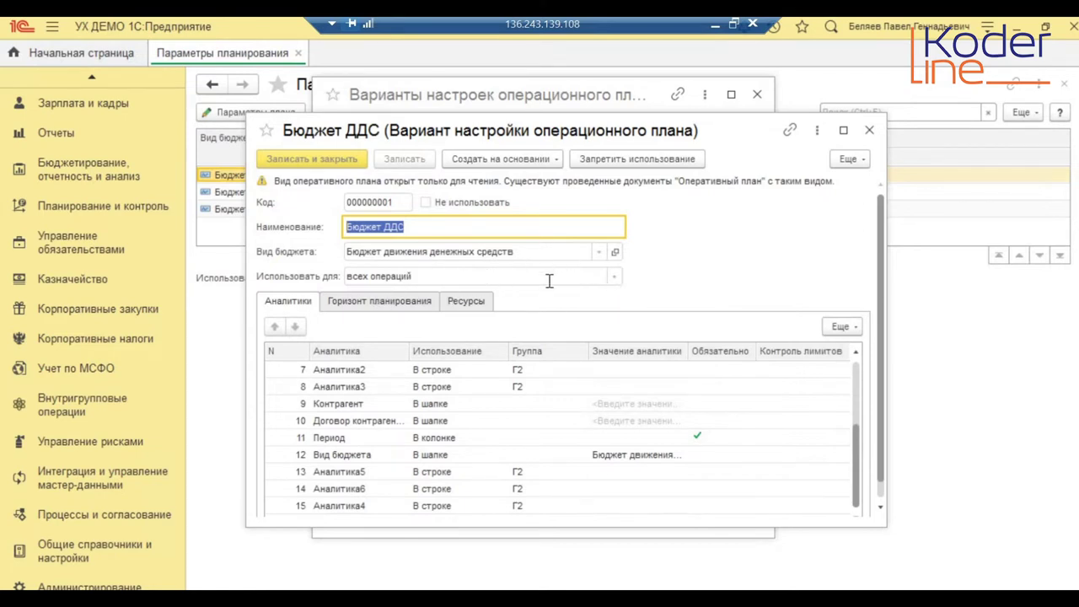
pyautogui.click(393, 305)
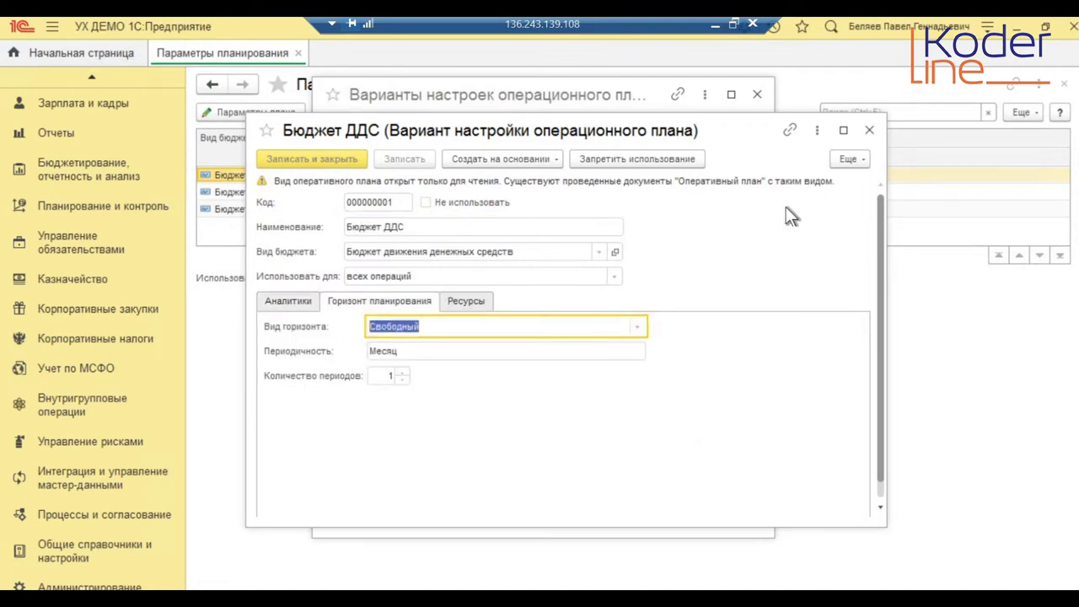
pyautogui.click(869, 130)
# - Inspect the БДДС по организации settings variant, including its intended use, and close it
pyautogui.doubleClick(394, 166)
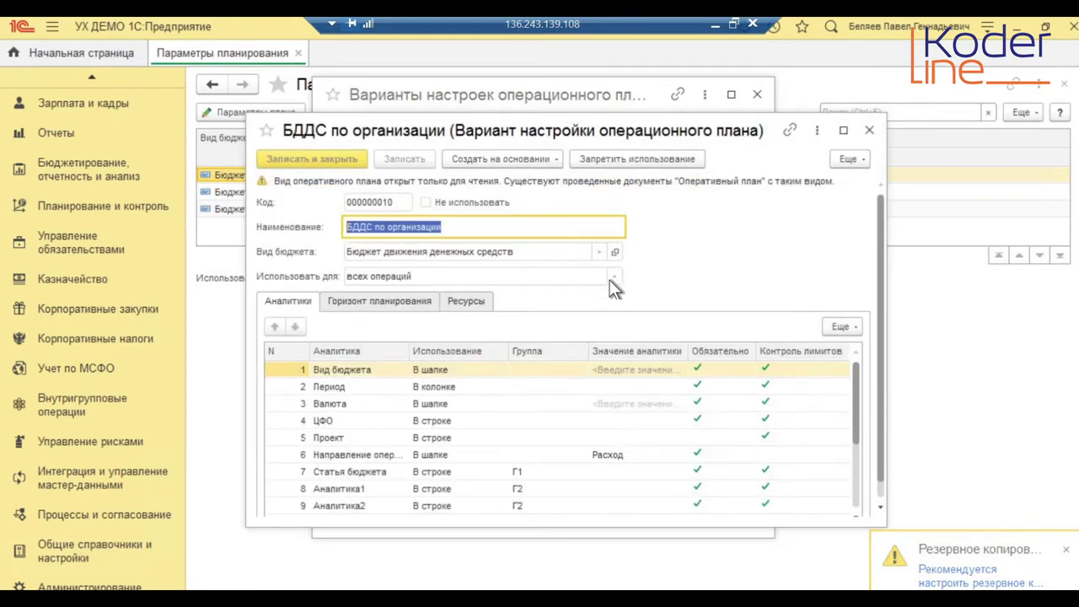
pyautogui.click(609, 279)
pyautogui.click(869, 130)
# - Start a new operational plan settings variant for Бюджет движения денежных средств, used for всех операций
pyautogui.click(350, 123)
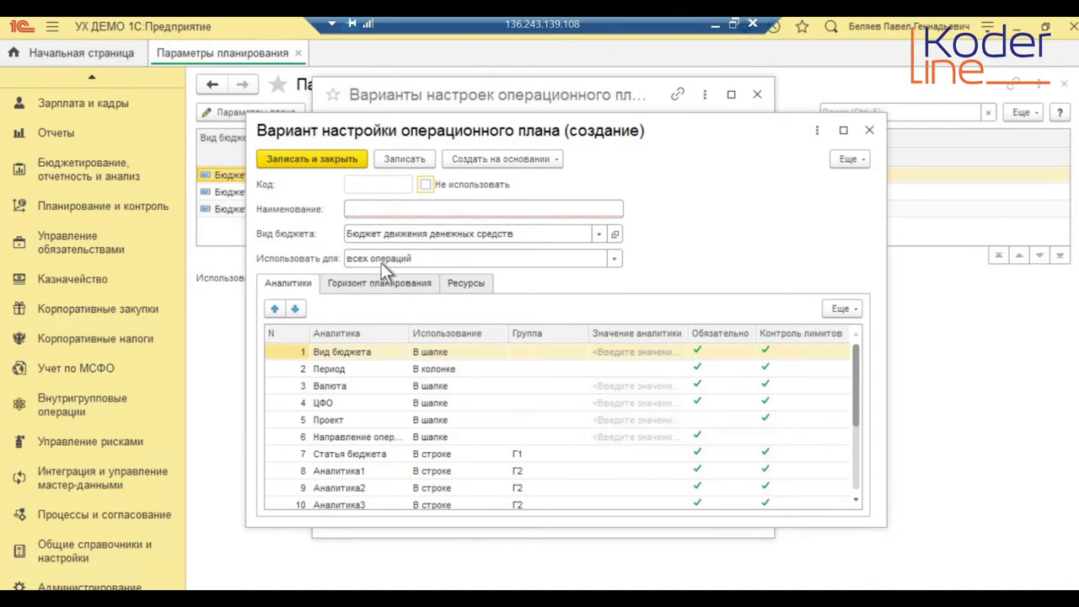
pyautogui.click(616, 260)
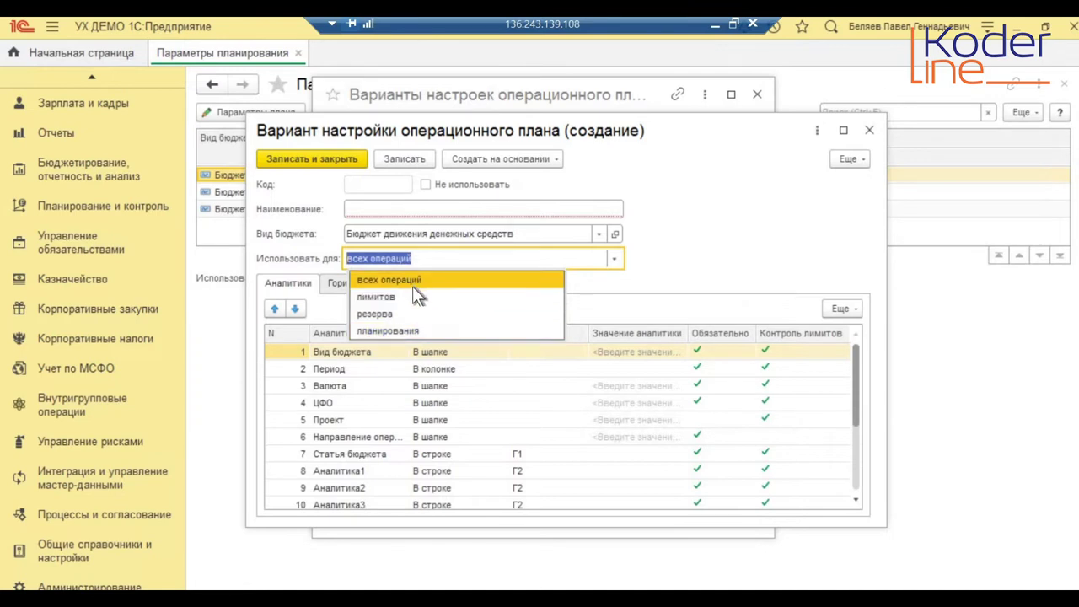
pyautogui.click(408, 282)
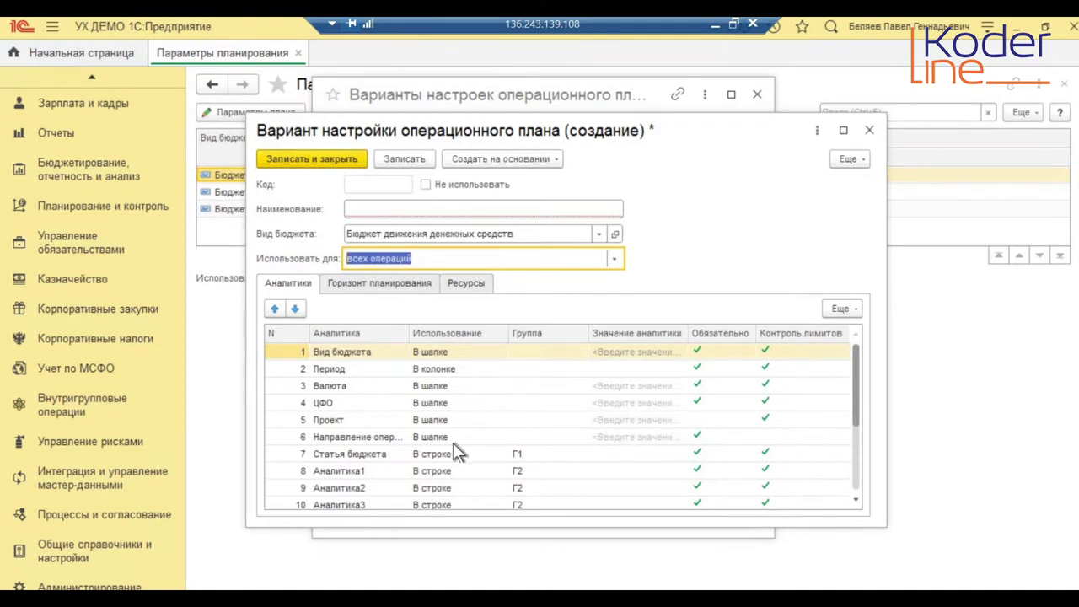
# - Try the planning horizon type Свободный for the new variant, and set it back to Скользящий
pyautogui.click(394, 284)
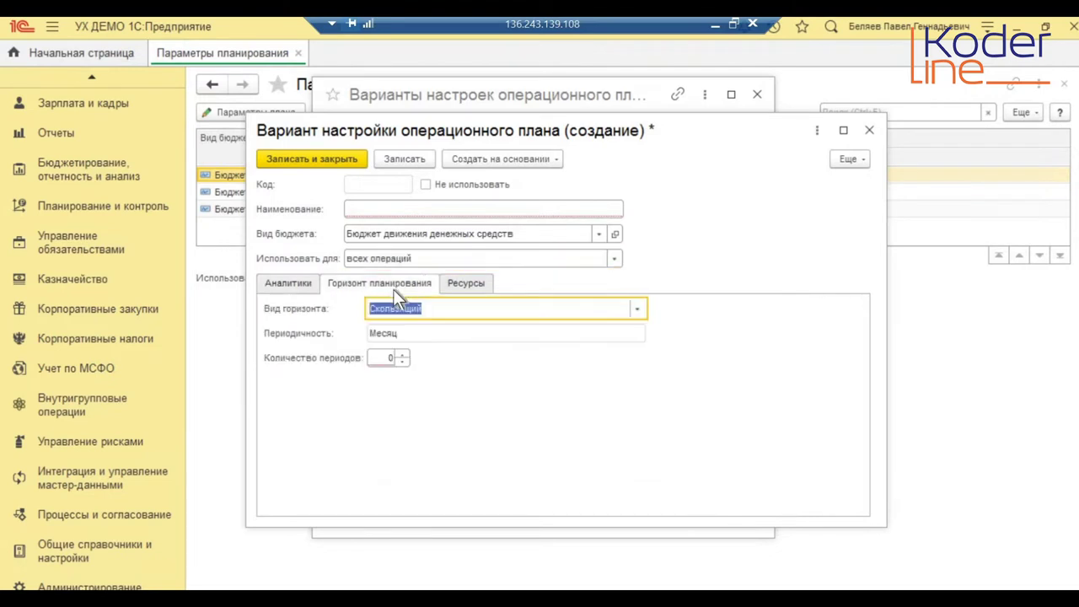
pyautogui.click(638, 309)
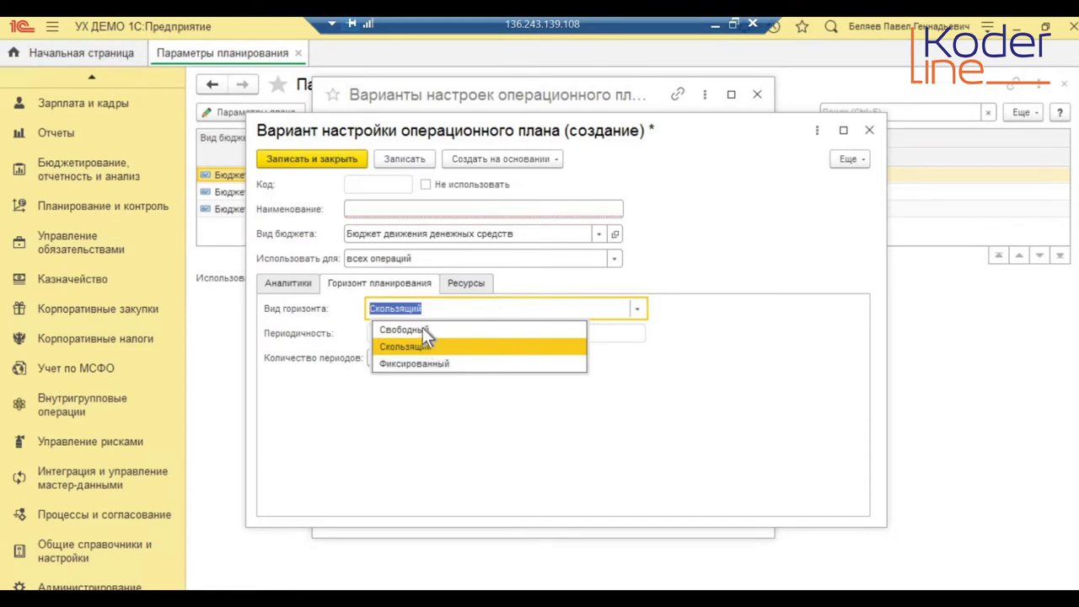
pyautogui.click(422, 328)
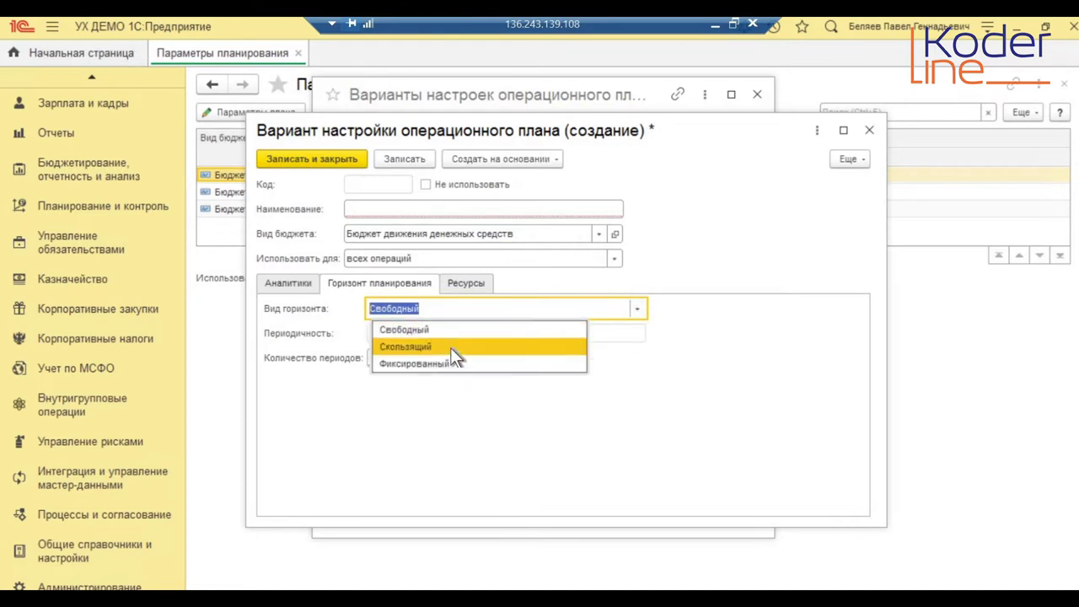
pyautogui.click(393, 346)
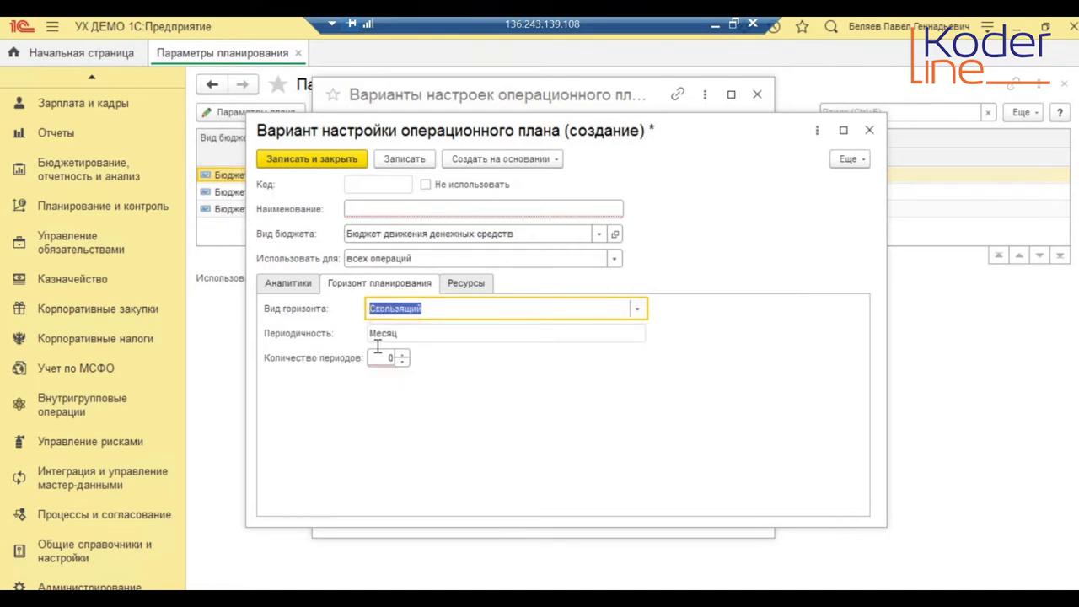
# - Set the usage of the ЦФО and Проект analytics to В строке in the new variant
pyautogui.click(286, 281)
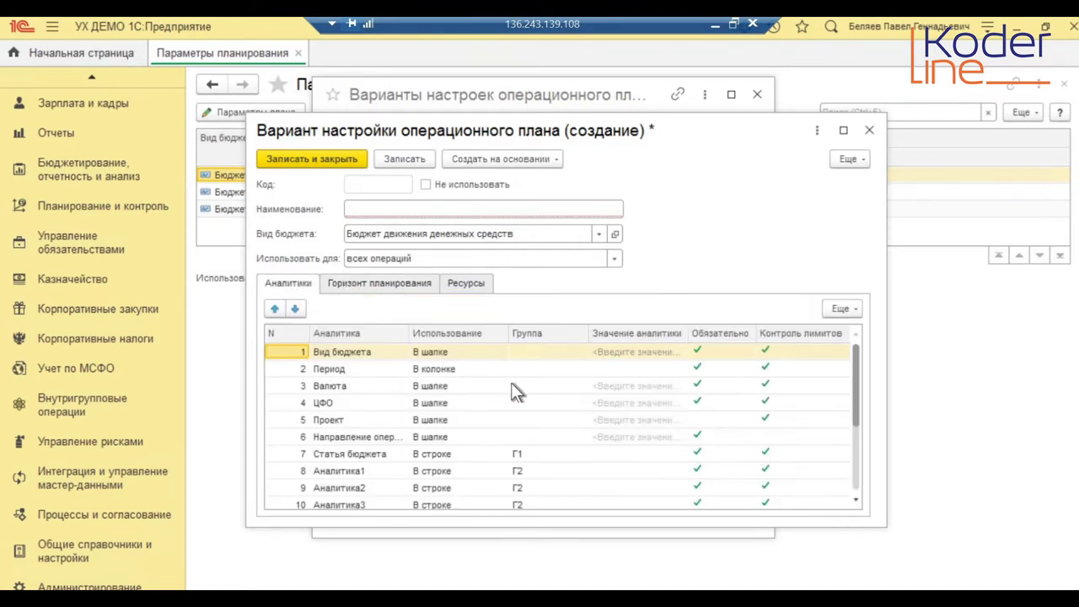
pyautogui.doubleClick(454, 402)
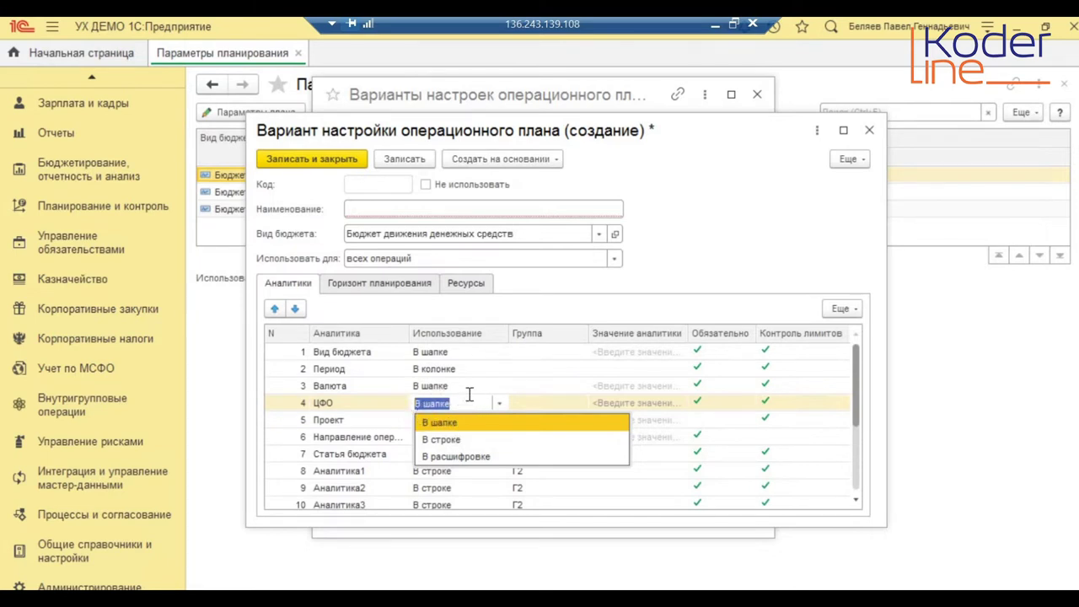
pyautogui.click(456, 440)
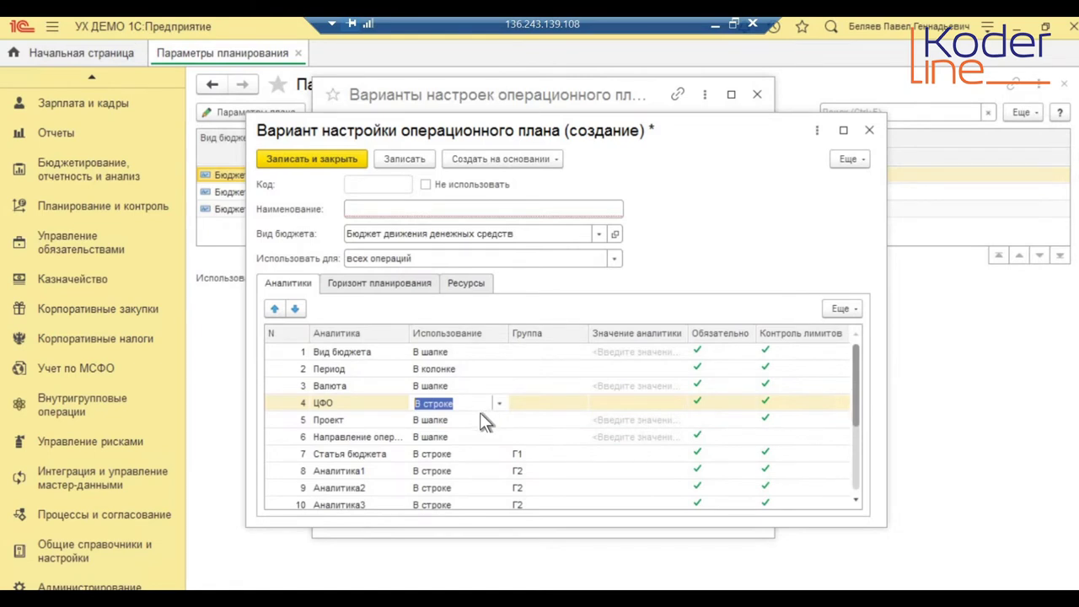
pyautogui.click(469, 426)
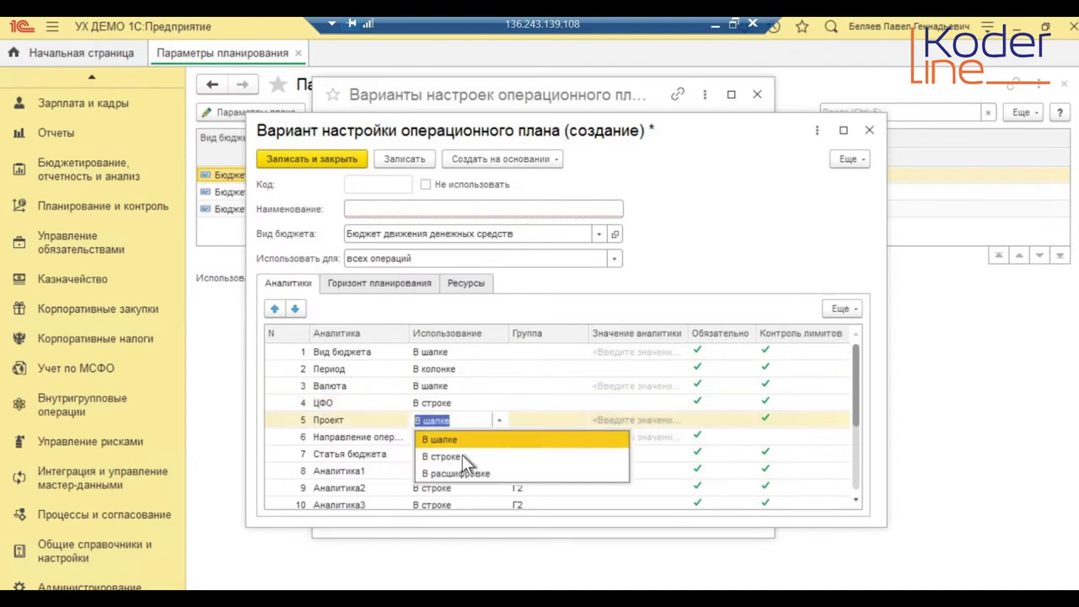
pyautogui.click(459, 458)
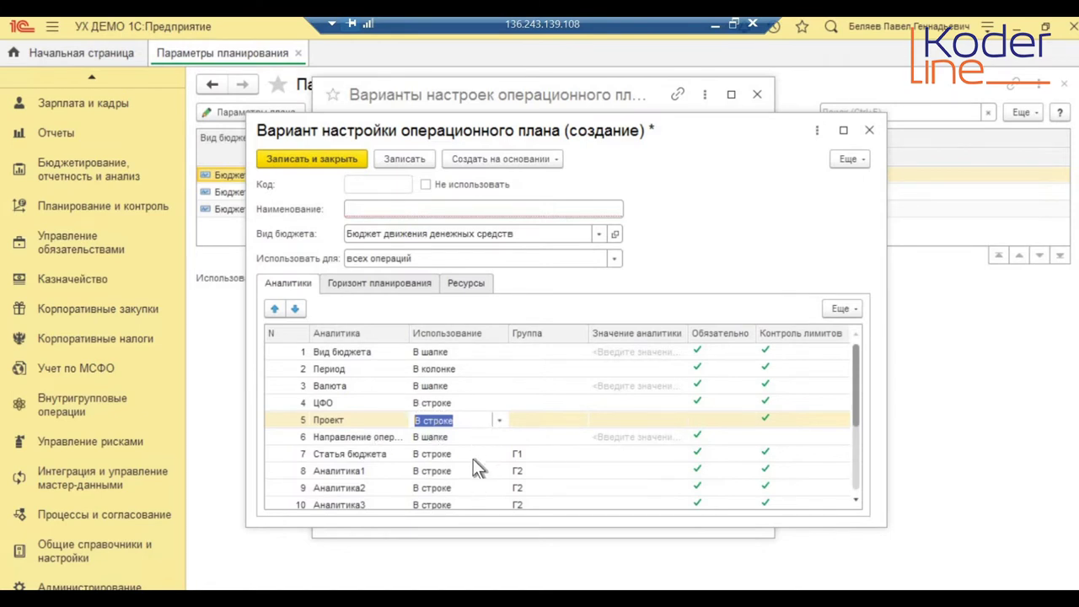
# - Change the usage of the Проект analytic to В расшифровке
pyautogui.scroll(-2, 443, 458)
pyautogui.scroll(2, 445, 422)
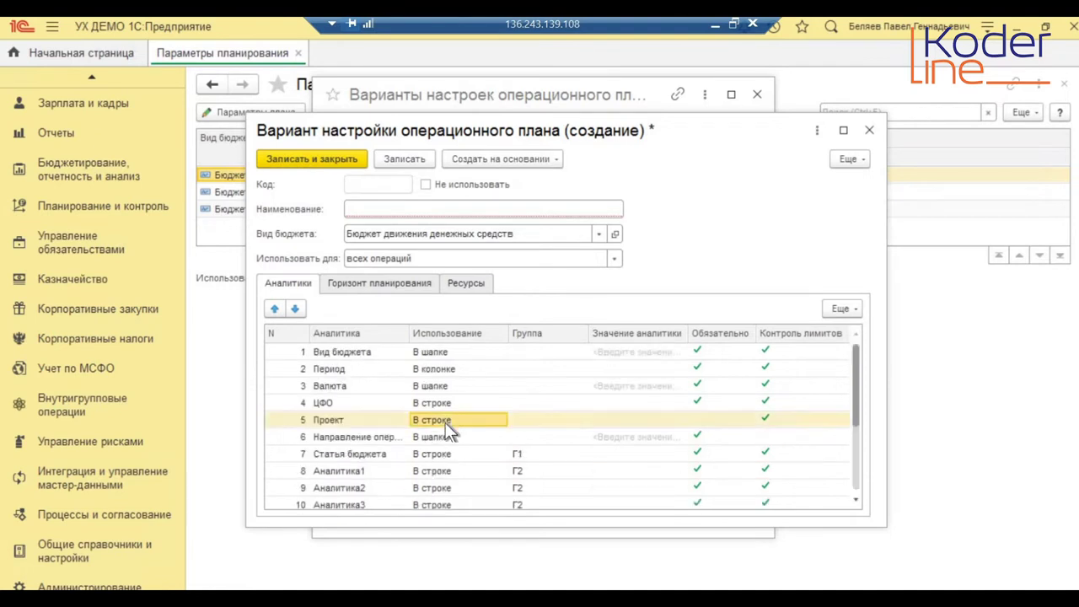
pyautogui.click(447, 424)
pyautogui.click(499, 420)
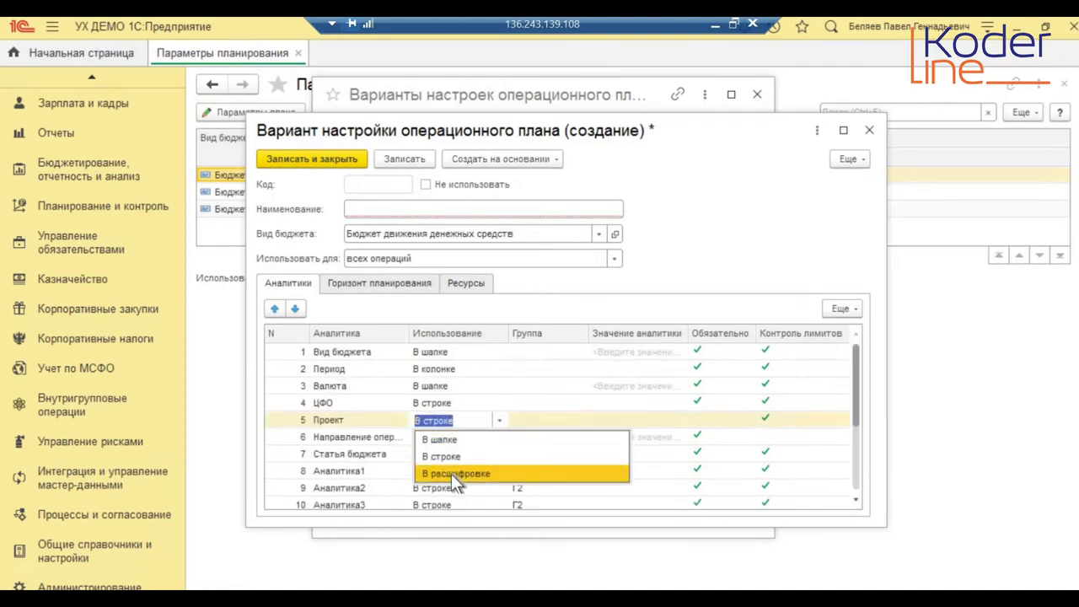
pyautogui.click(438, 503)
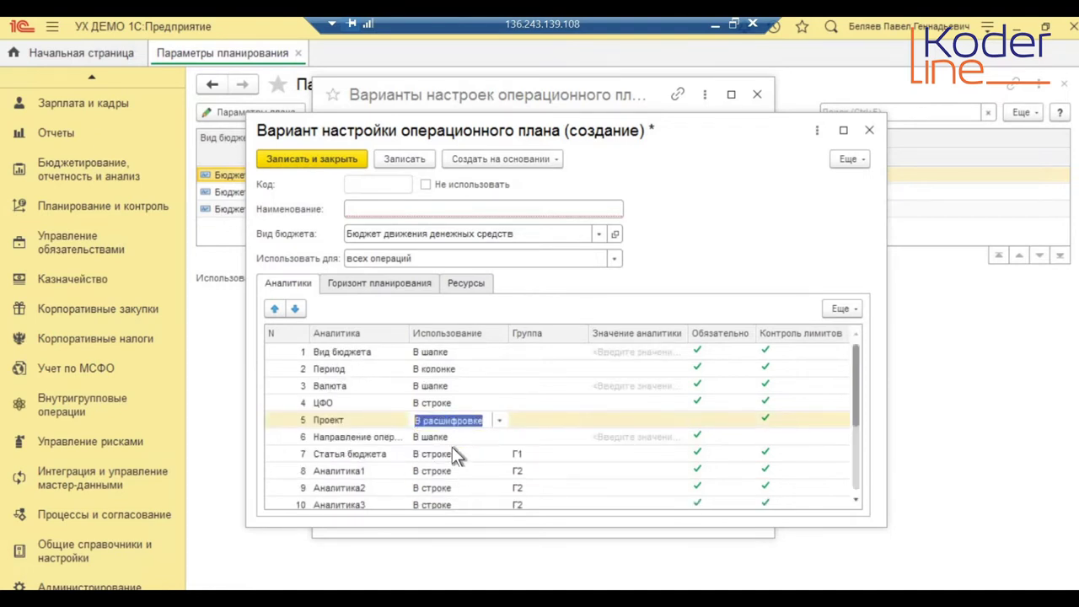
# - Set the analytic value of the operation direction in row 6 to Расход
pyautogui.scroll(-2, 477, 434)
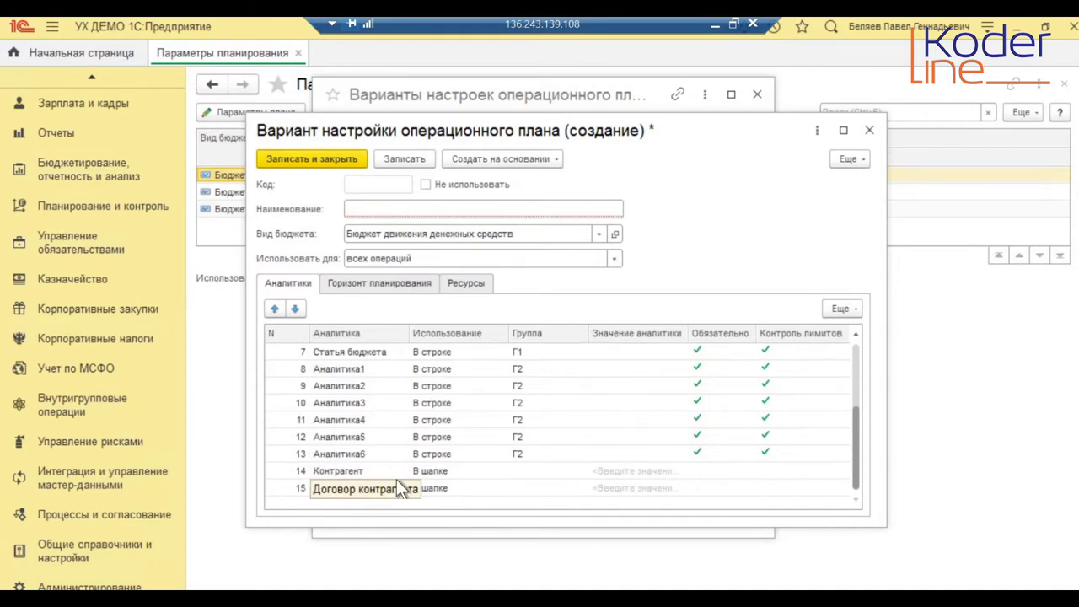
pyautogui.scroll(2, 396, 478)
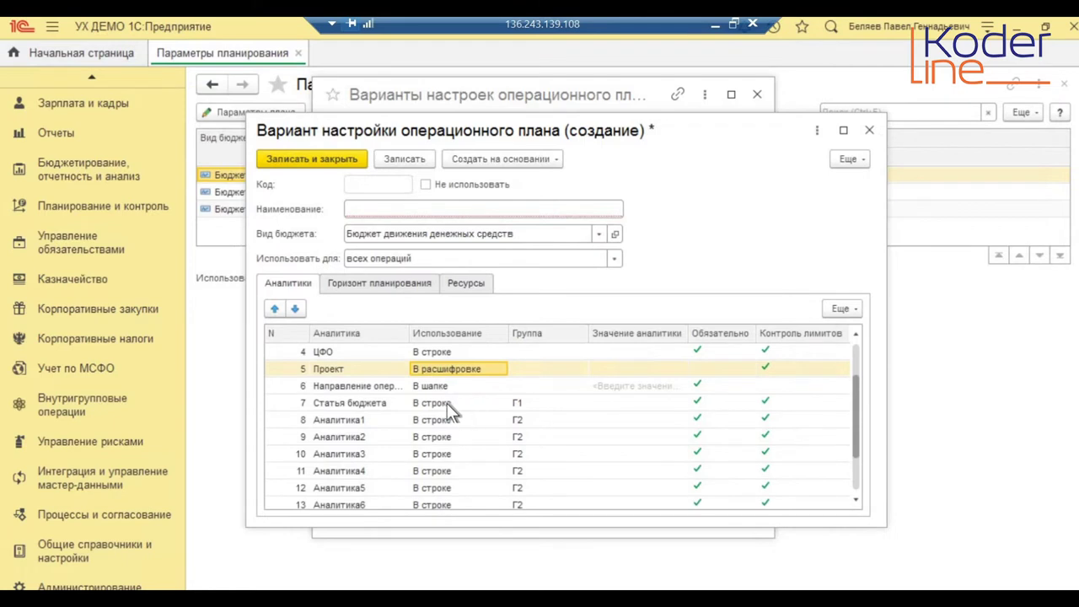
pyautogui.doubleClick(628, 384)
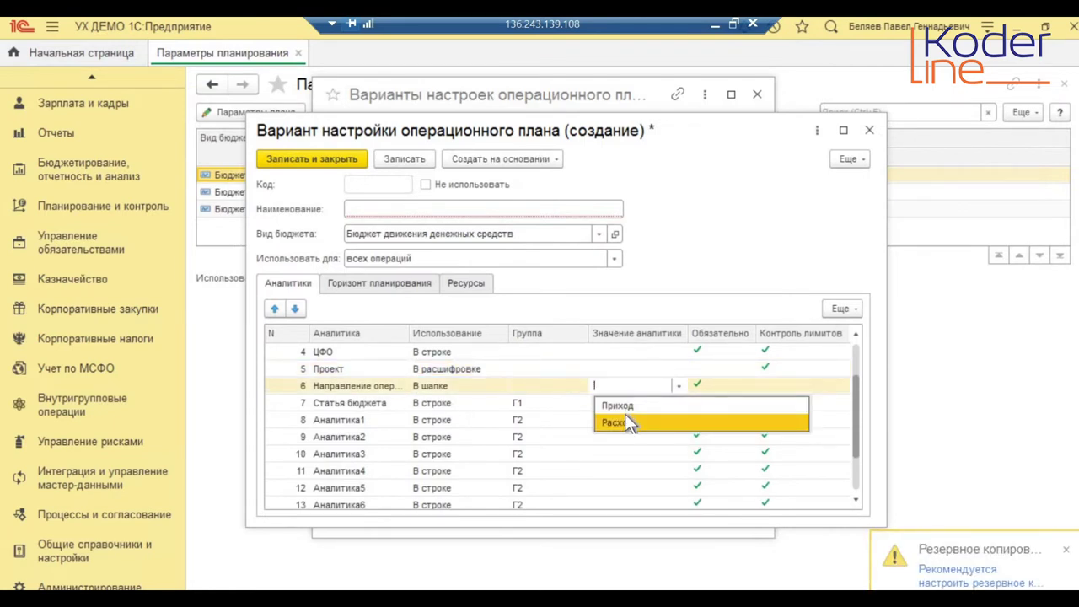
pyautogui.click(623, 419)
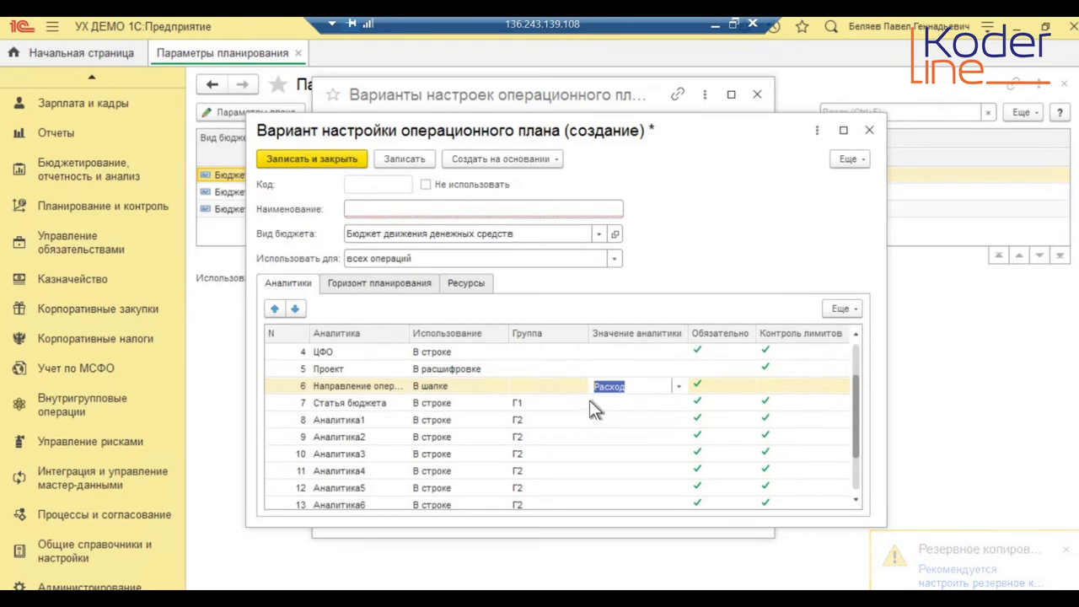
pyautogui.click(618, 401)
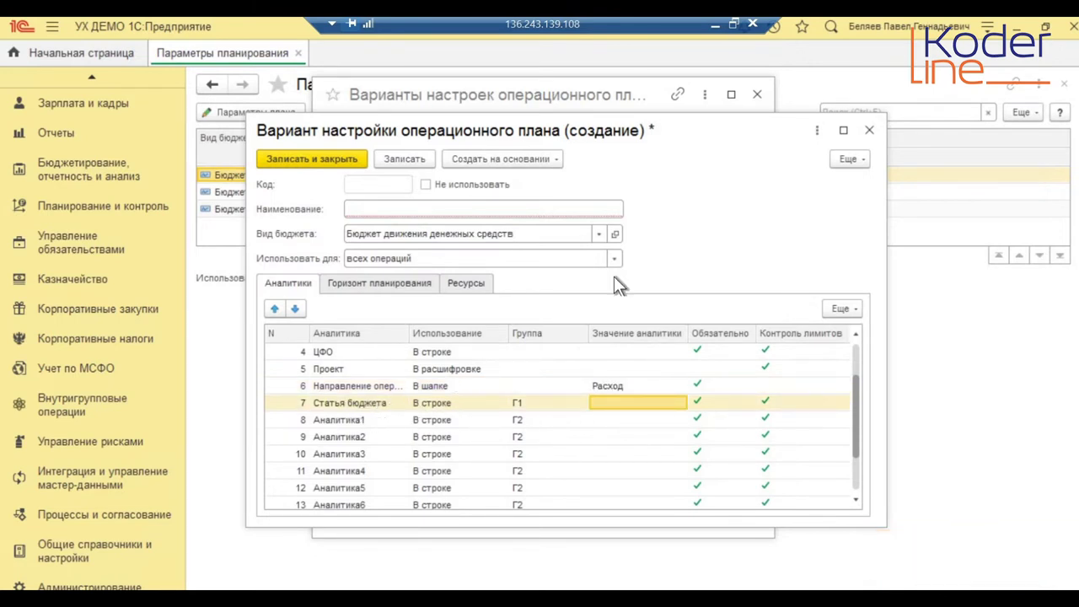
# - Discard the new settings variant without saving it, and close the list of variants
pyautogui.click(869, 130)
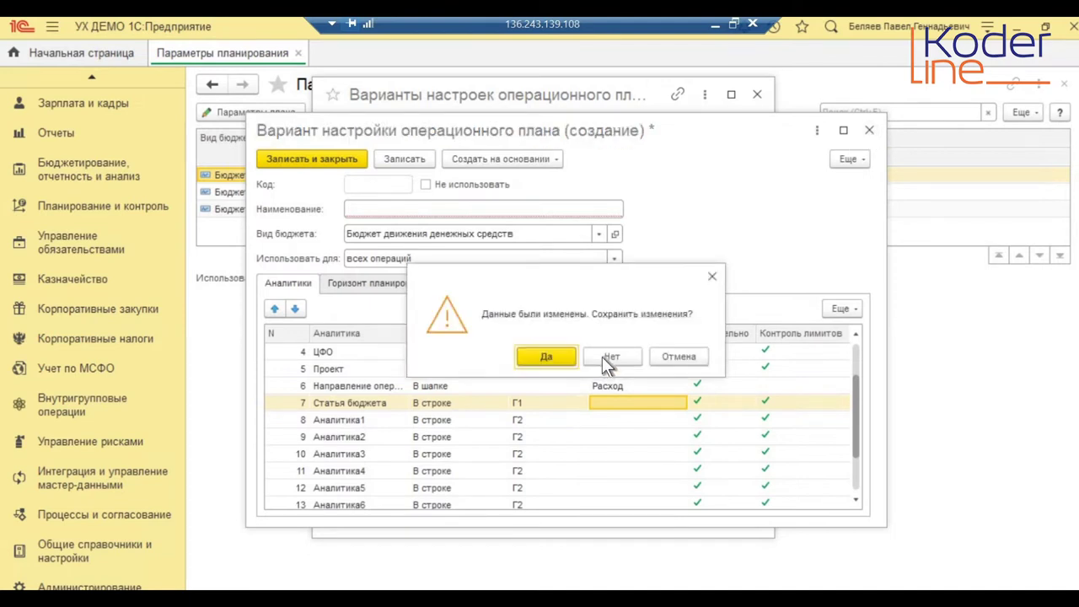
pyautogui.click(603, 357)
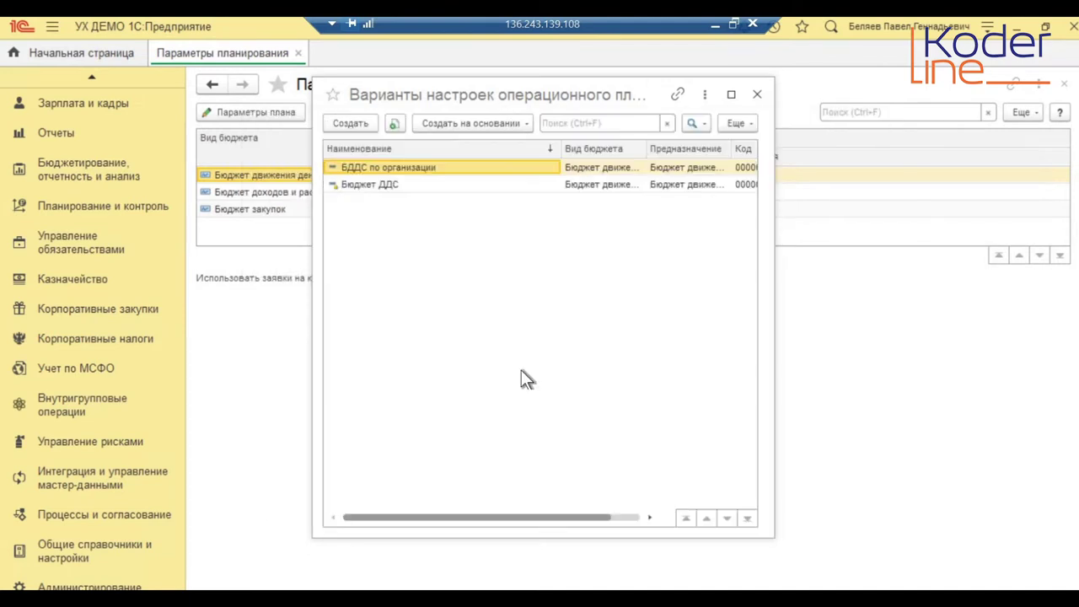
pyautogui.click(756, 98)
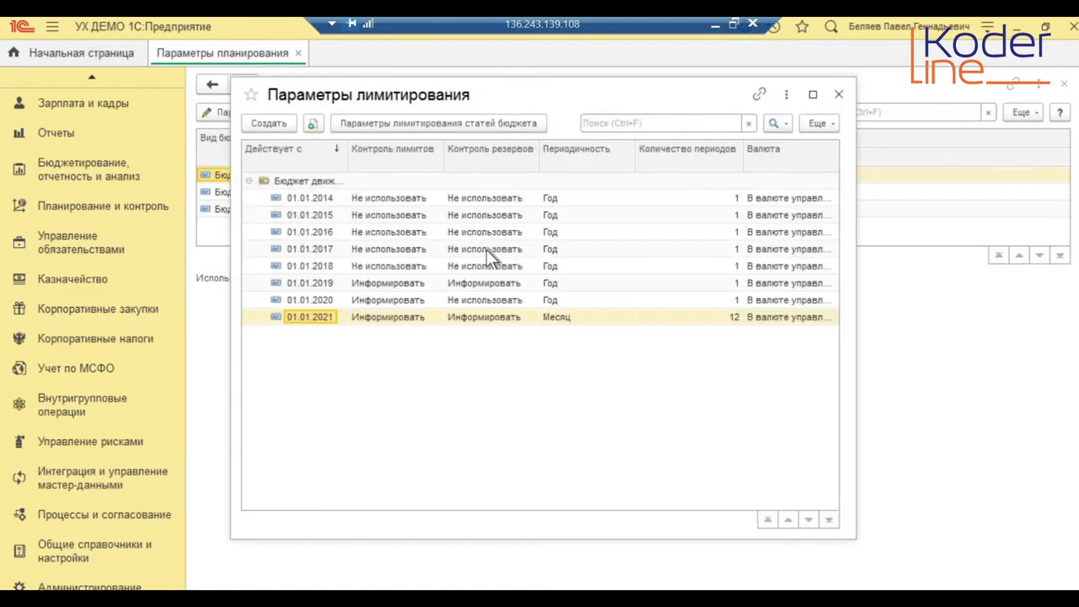
# - Review the currency and limit-exceedance action options of the limit control record effective from 01.01.2021, and close it and the list without saving
pyautogui.doubleClick(382, 317)
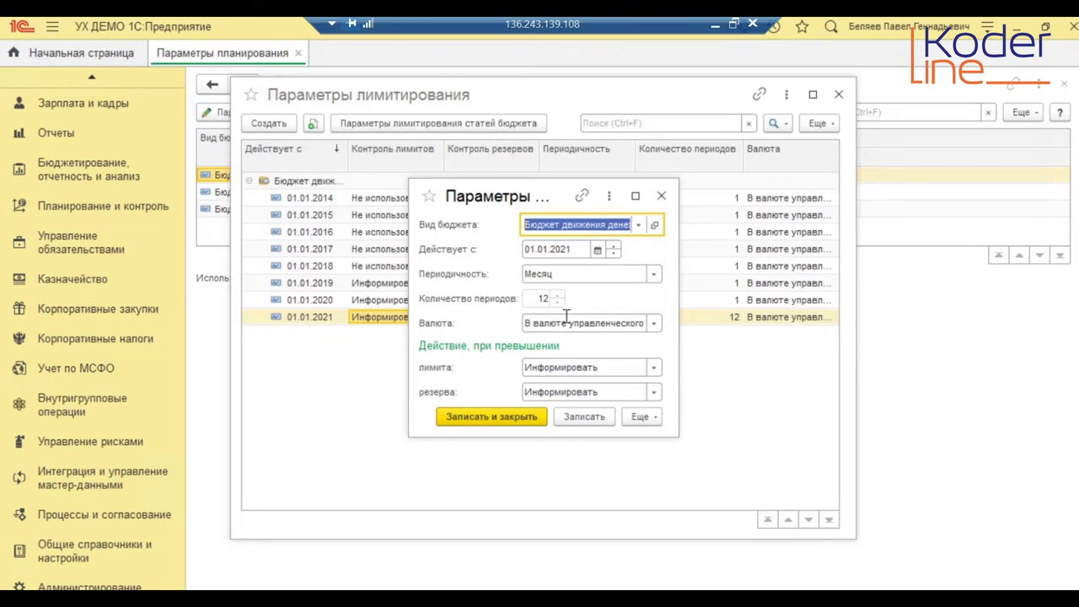
pyautogui.click(656, 323)
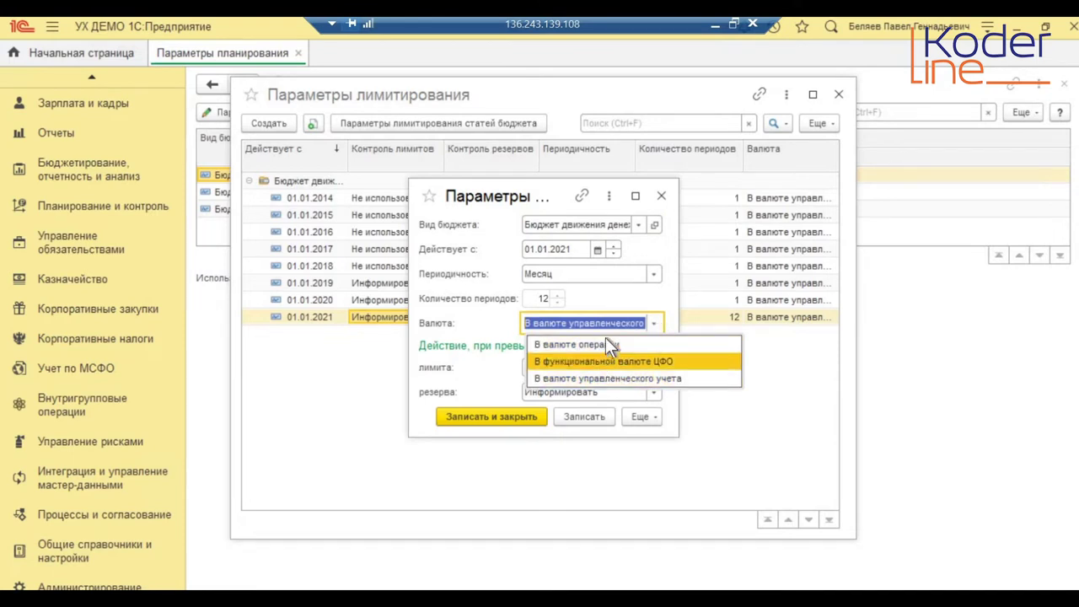
pyautogui.click(637, 376)
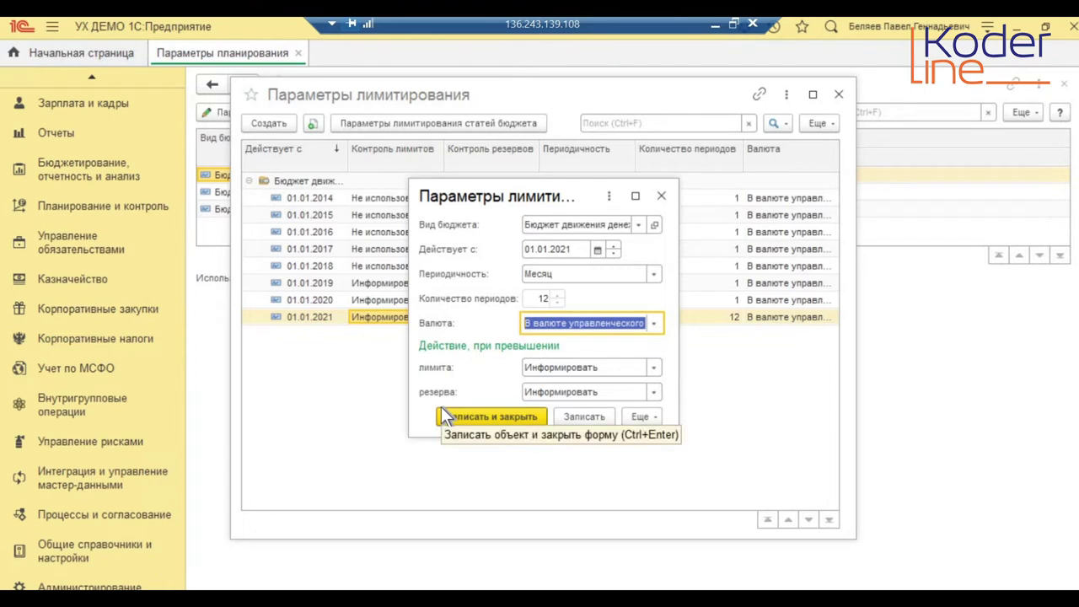
pyautogui.click(655, 369)
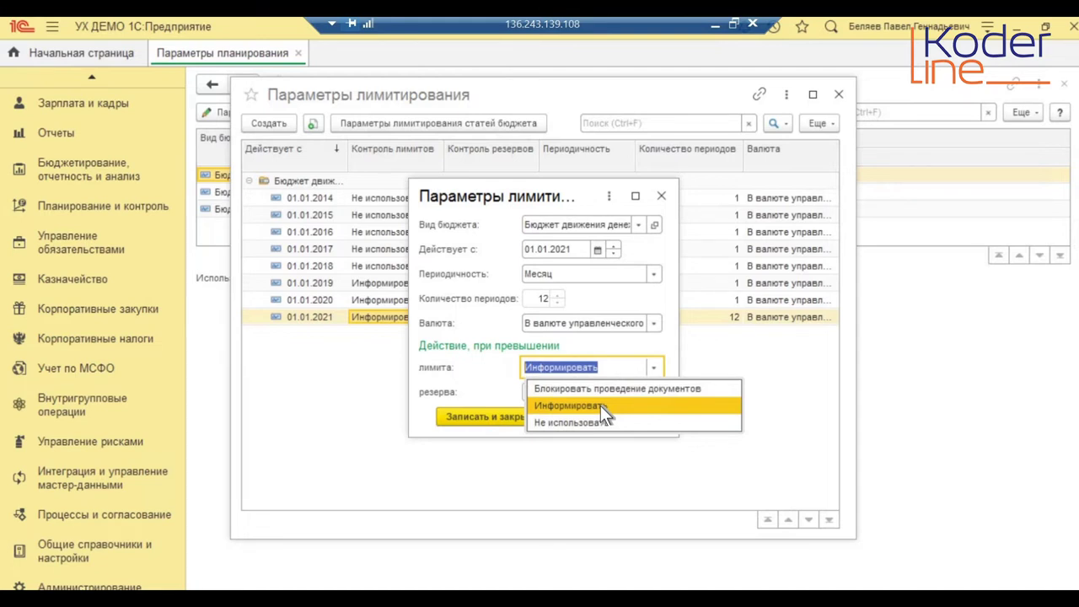
pyautogui.click(585, 463)
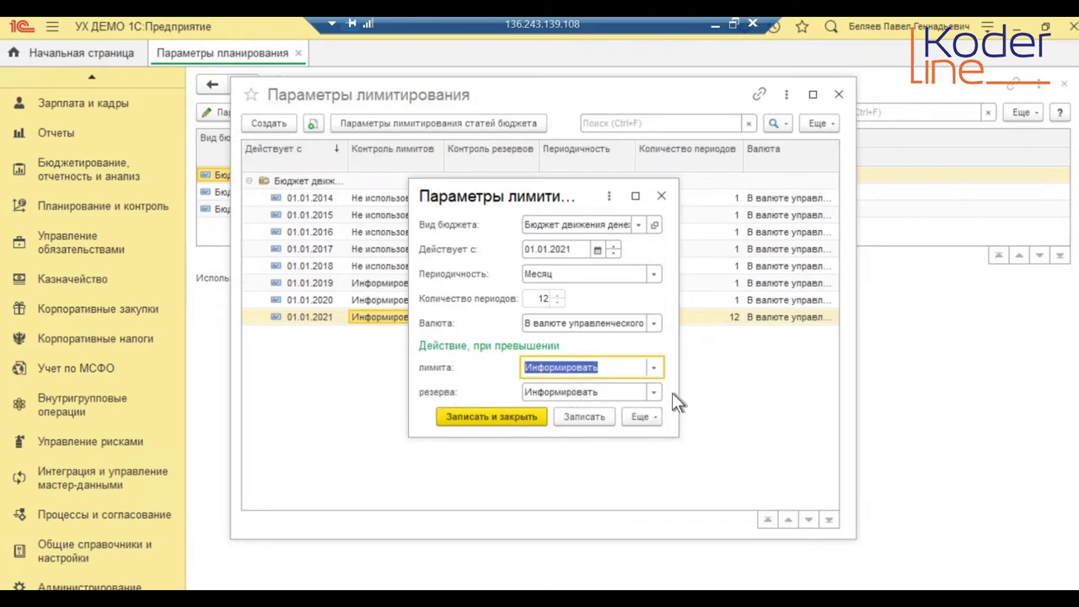
pyautogui.click(662, 199)
pyautogui.click(587, 343)
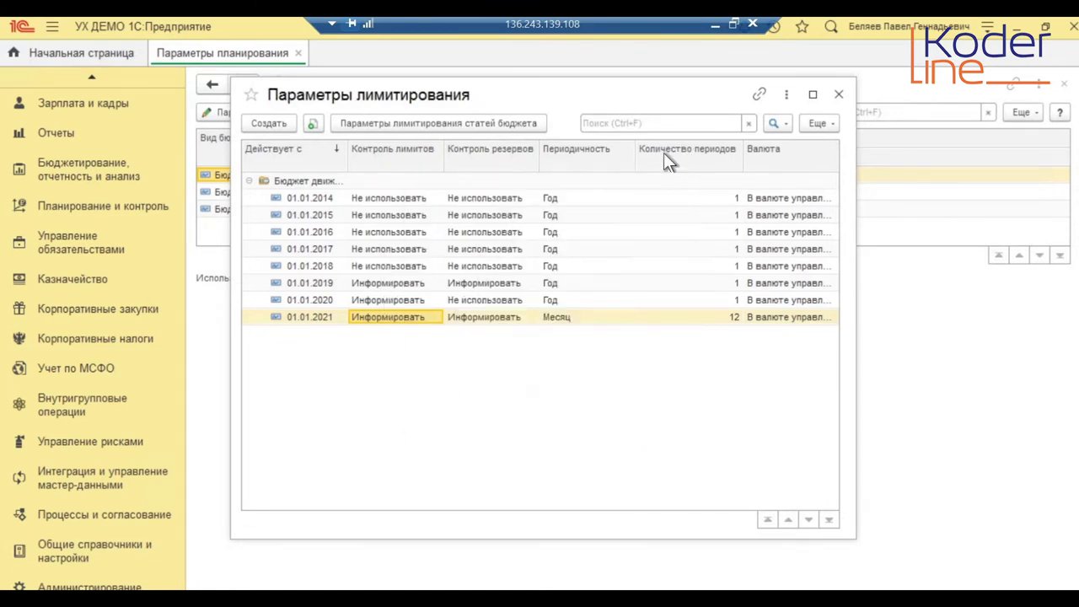
pyautogui.click(838, 95)
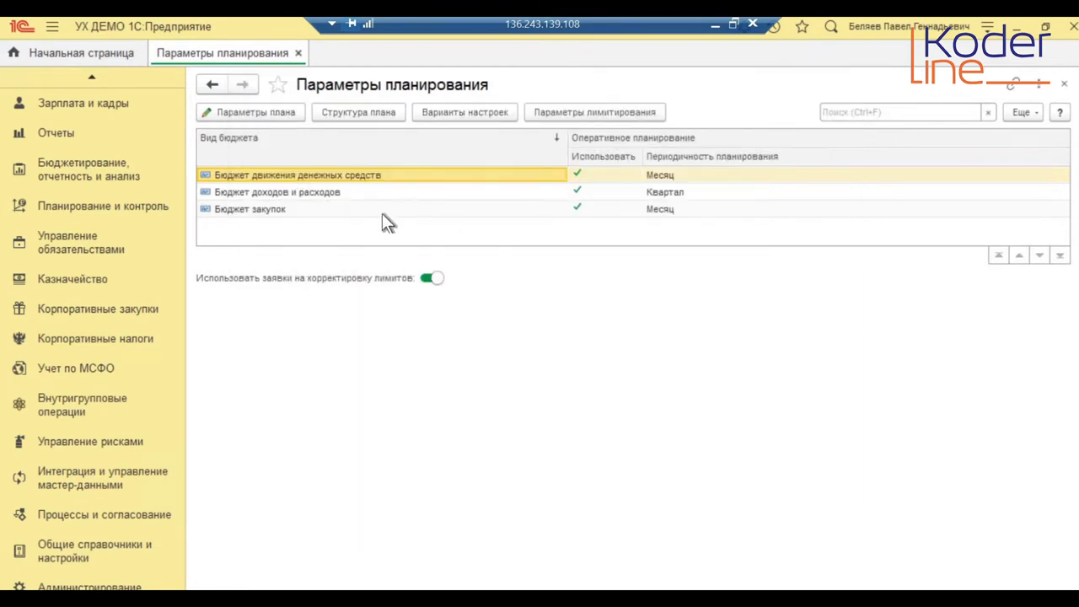
# - Open the limit control parameters of the budget items and view the entry for Оплата поставщикам
pyautogui.click(546, 117)
pyautogui.click(439, 123)
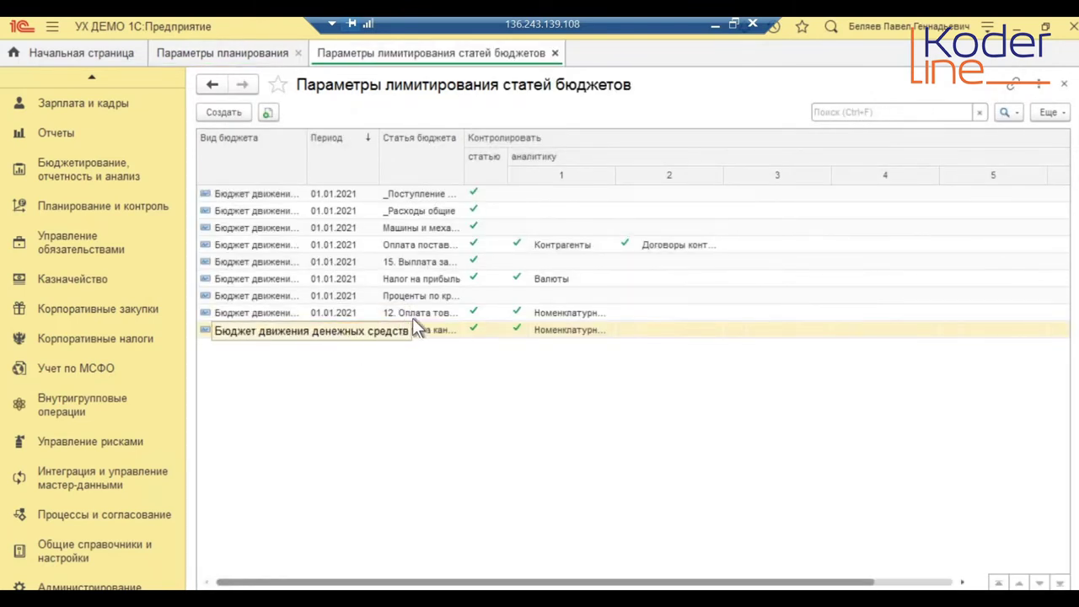
pyautogui.click(342, 330)
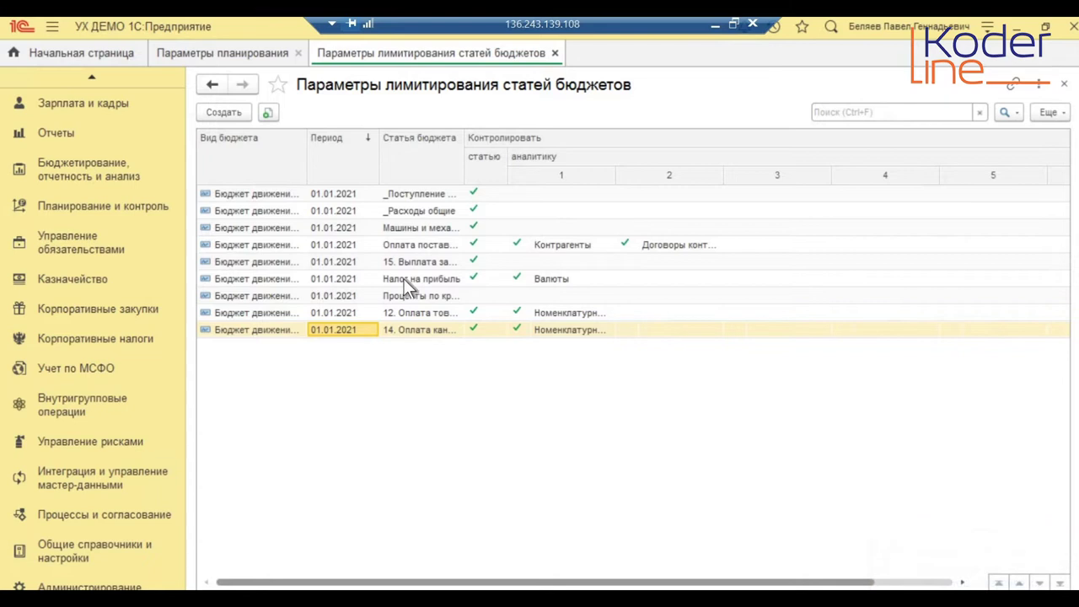
pyautogui.doubleClick(411, 243)
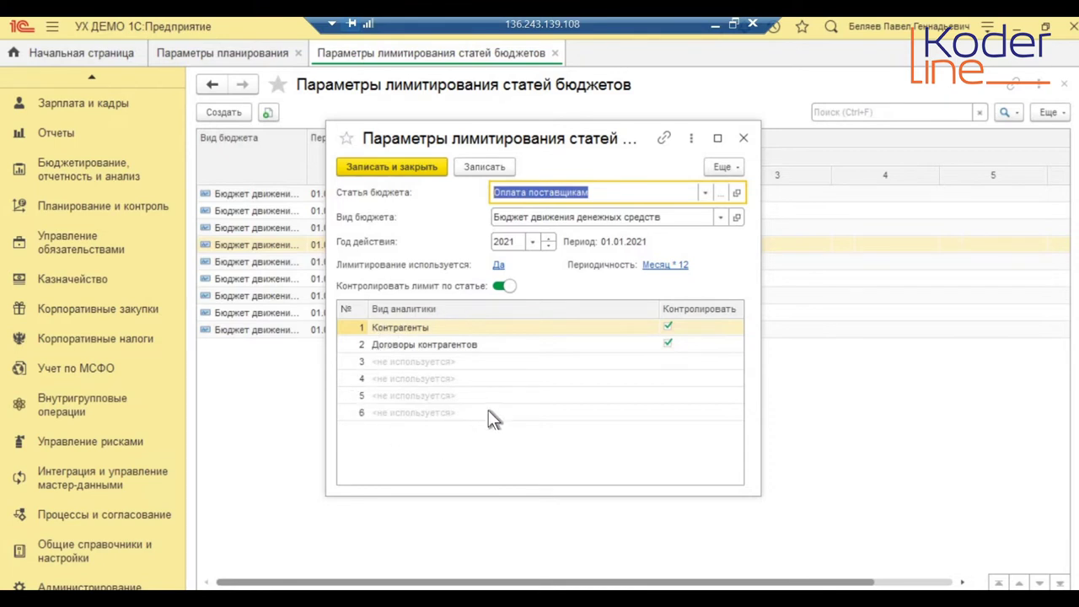
# - Try turning off limit control for the Договоры контрагентов analytic, discard the change, and close the limit parameter lists
pyautogui.click(668, 343)
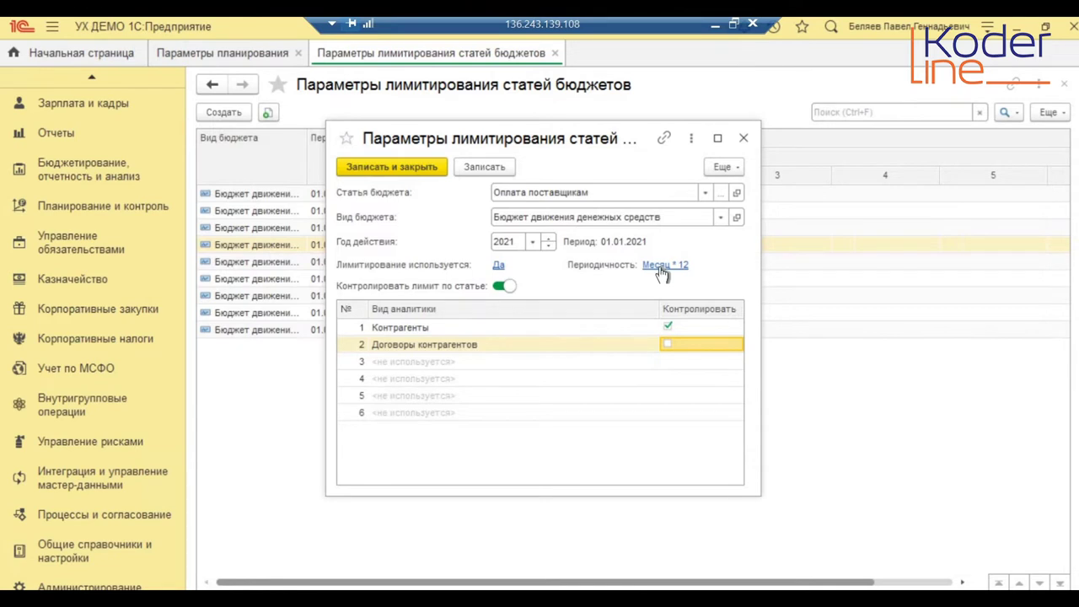
pyautogui.click(743, 138)
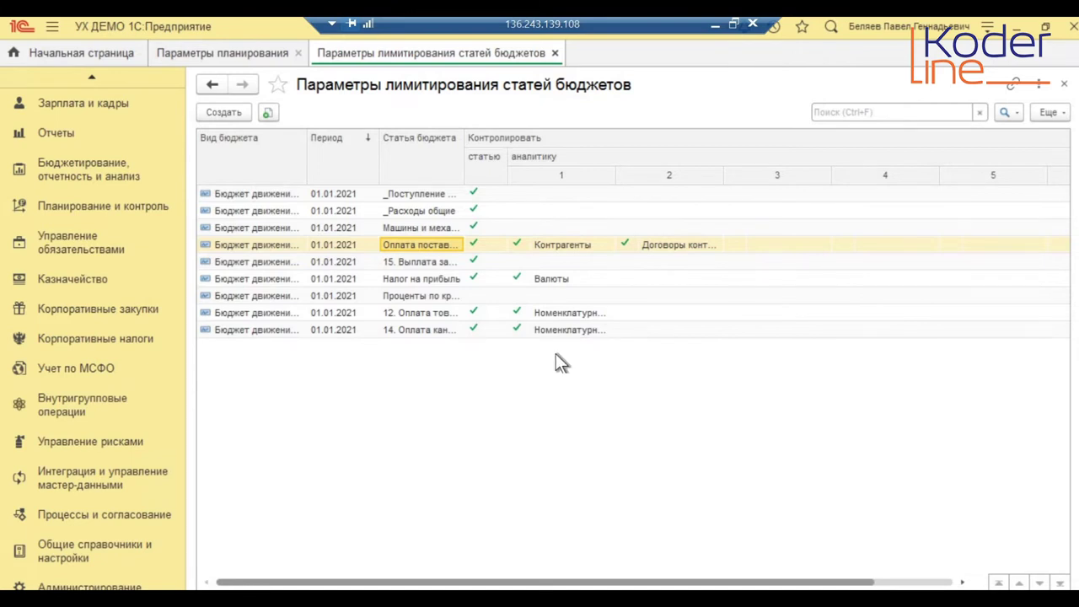
pyautogui.click(555, 53)
pyautogui.press('Escape')
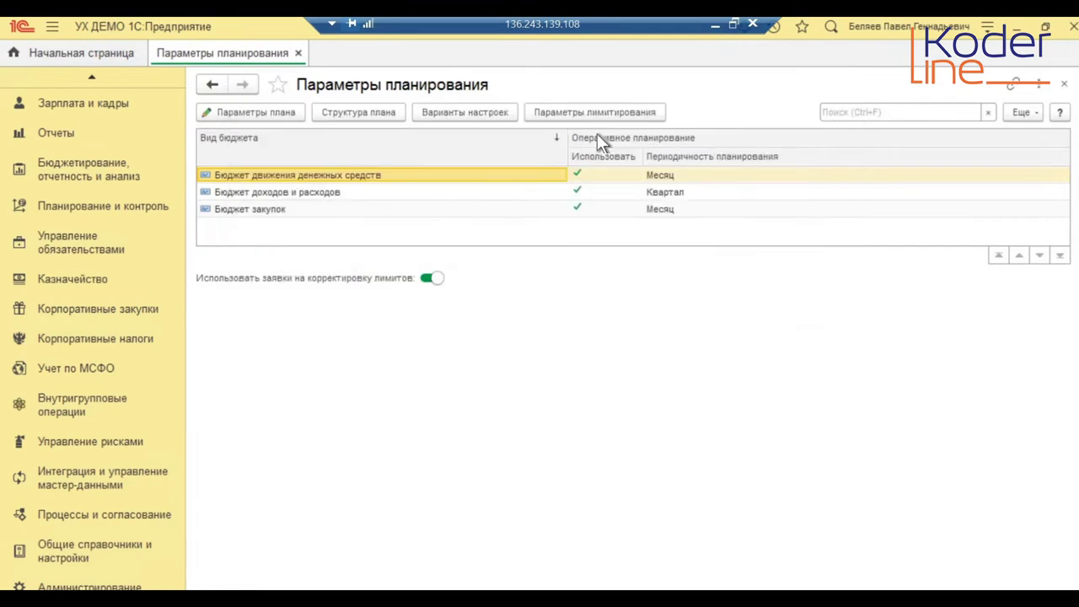
# - Open the Лимиты operational plan with the settings variant БДДС по организации dated 25.10.2021 from the treasury section
pyautogui.click(73, 281)
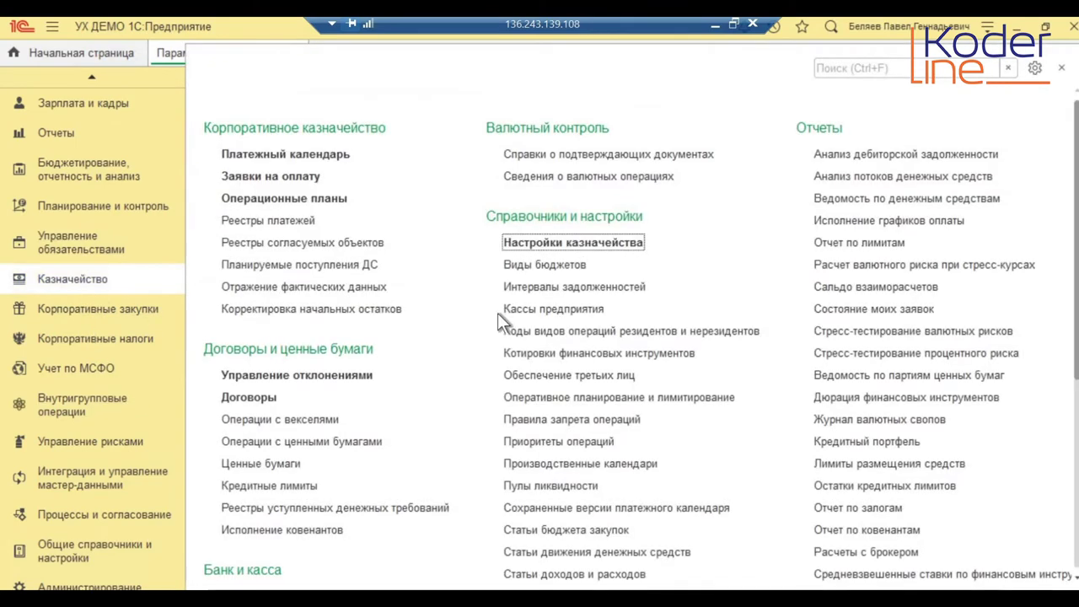
pyautogui.click(255, 199)
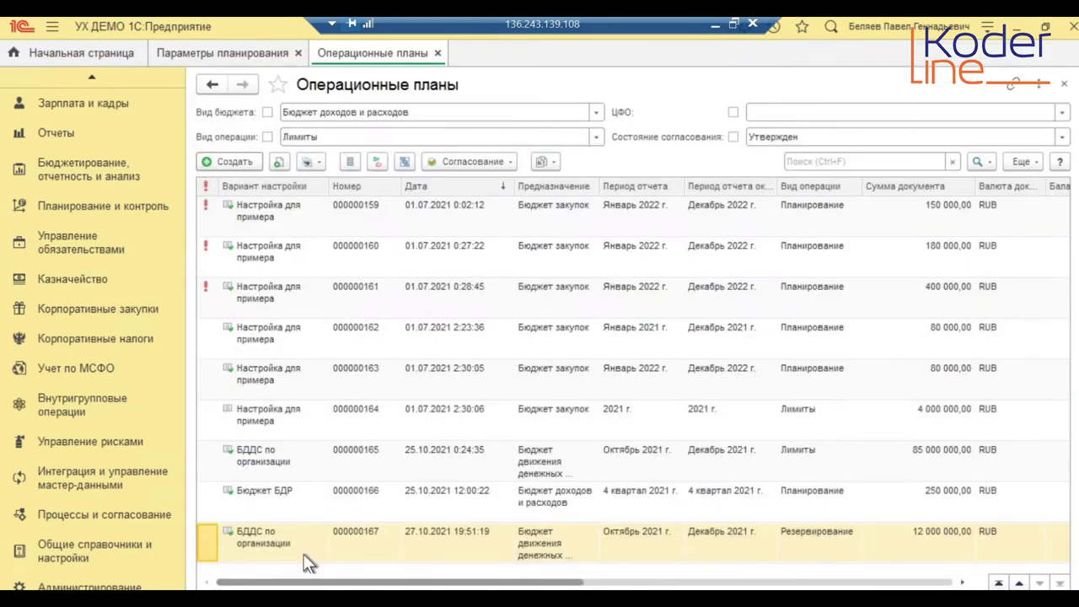
pyautogui.click(270, 467)
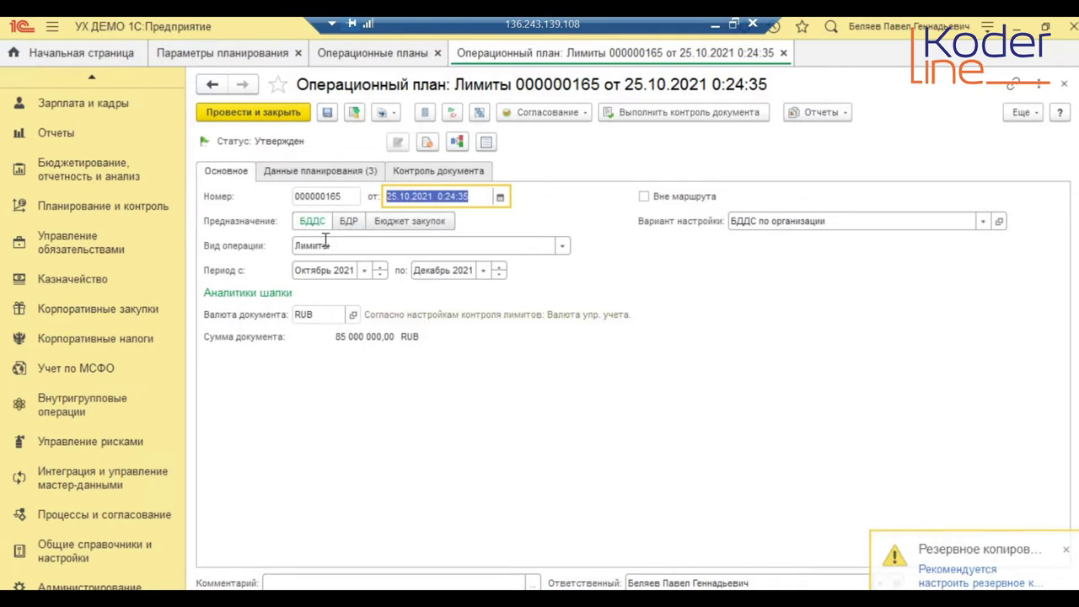
# - Reselect Лимиты as the plan's operation type and БДДС по организации as its settings variant
pyautogui.click(561, 245)
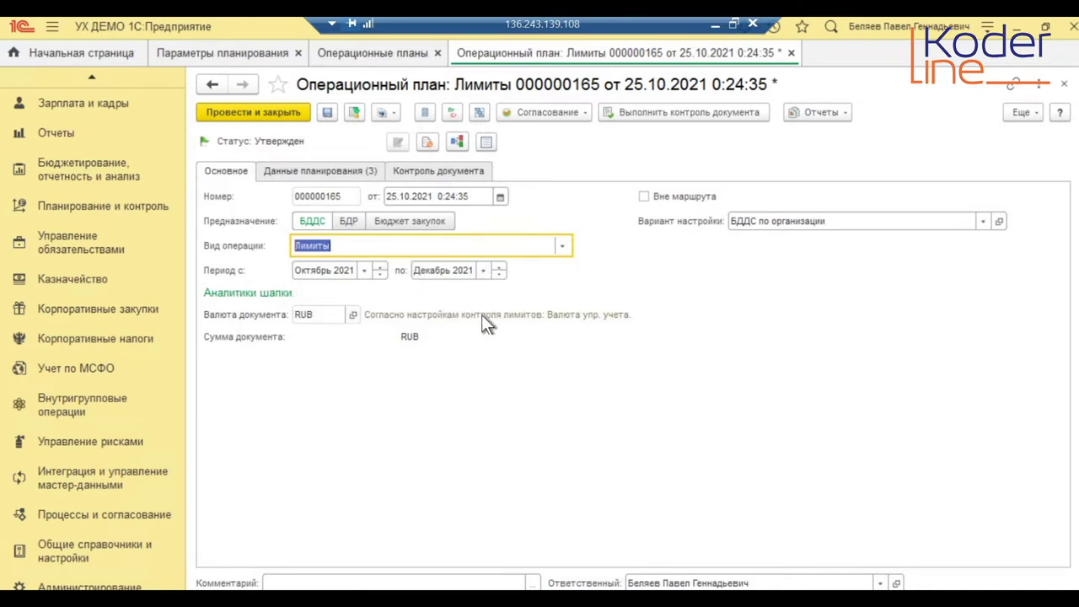
pyautogui.click(980, 224)
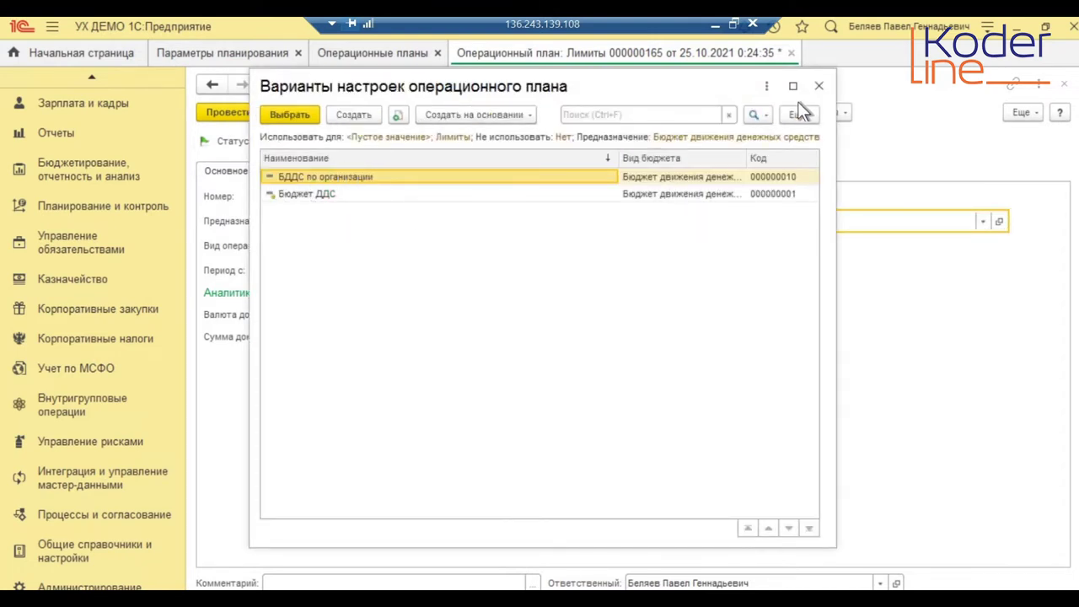
pyautogui.press('Return')
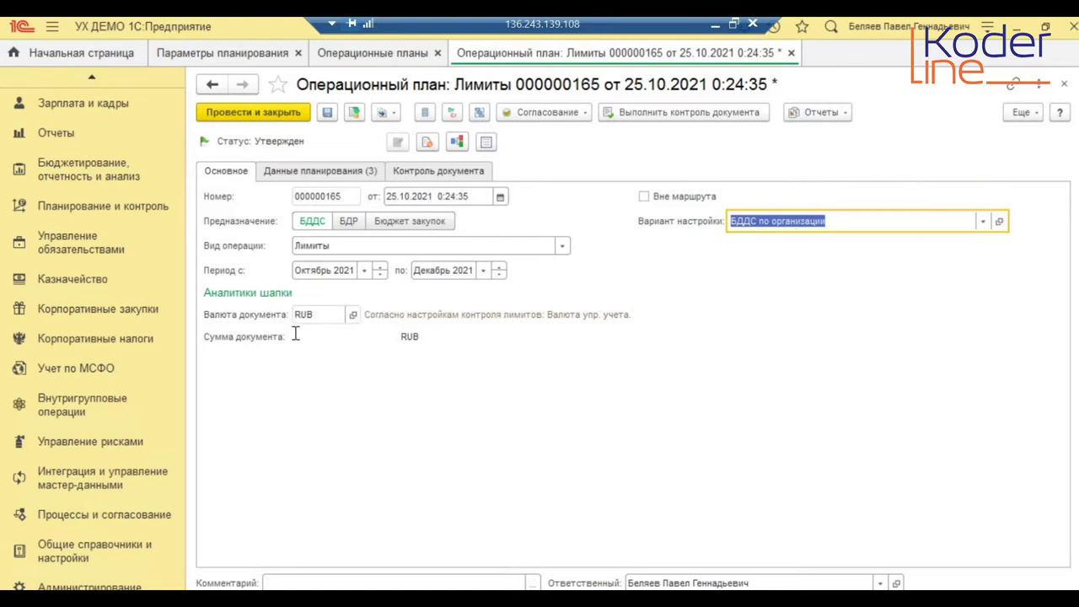
# - Add a planning row for Логистическая компания with the project ИТ мероприятия по вводу объекта в эксплуатацию and budget item 12.1. Оплата комплектующих
pyautogui.click(318, 171)
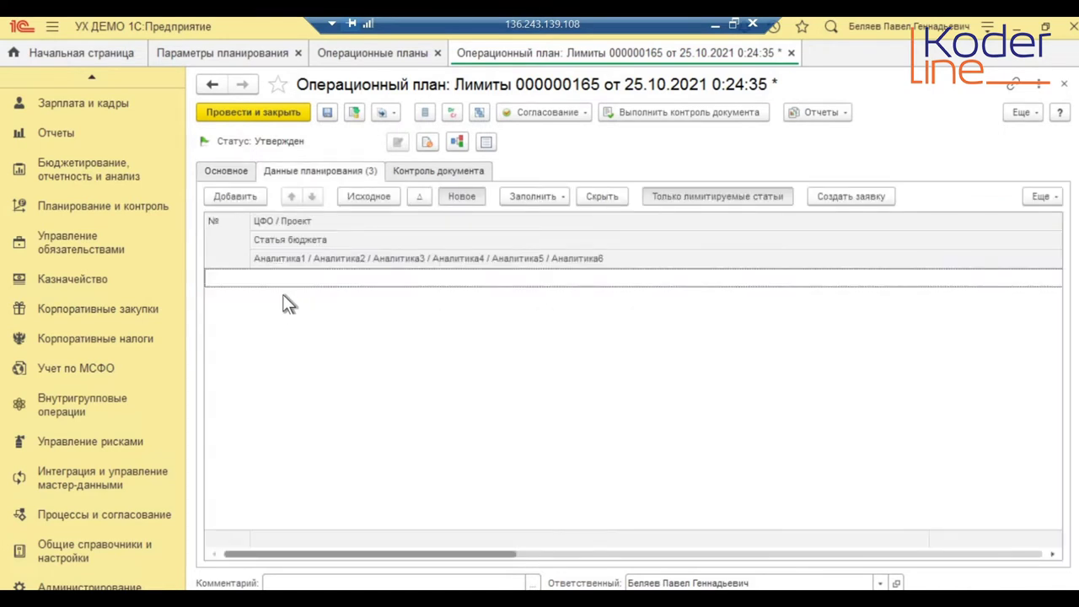
pyautogui.click(233, 202)
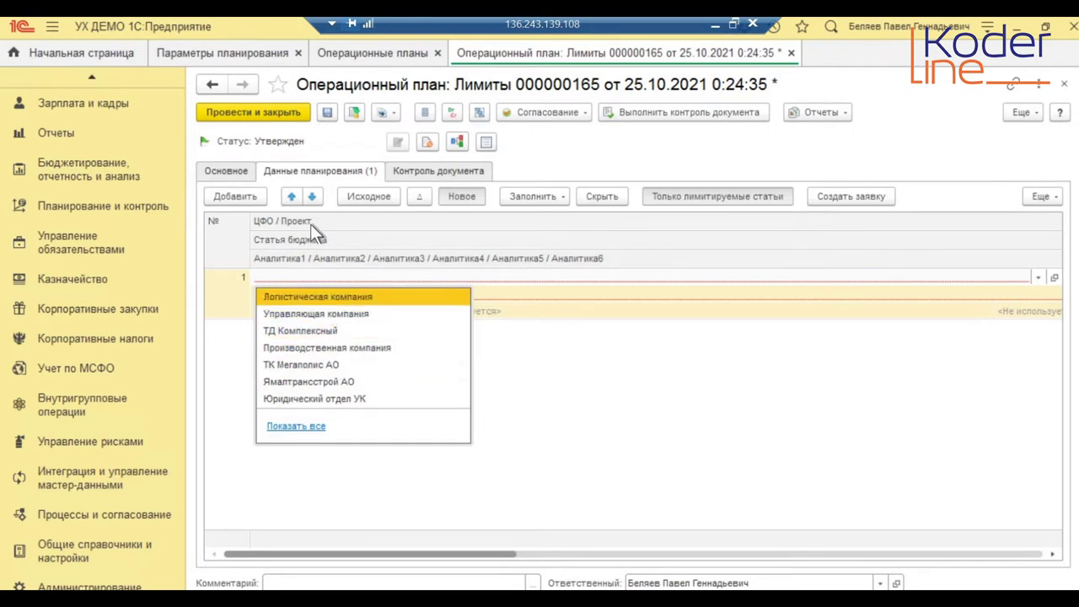
pyautogui.press('Return')
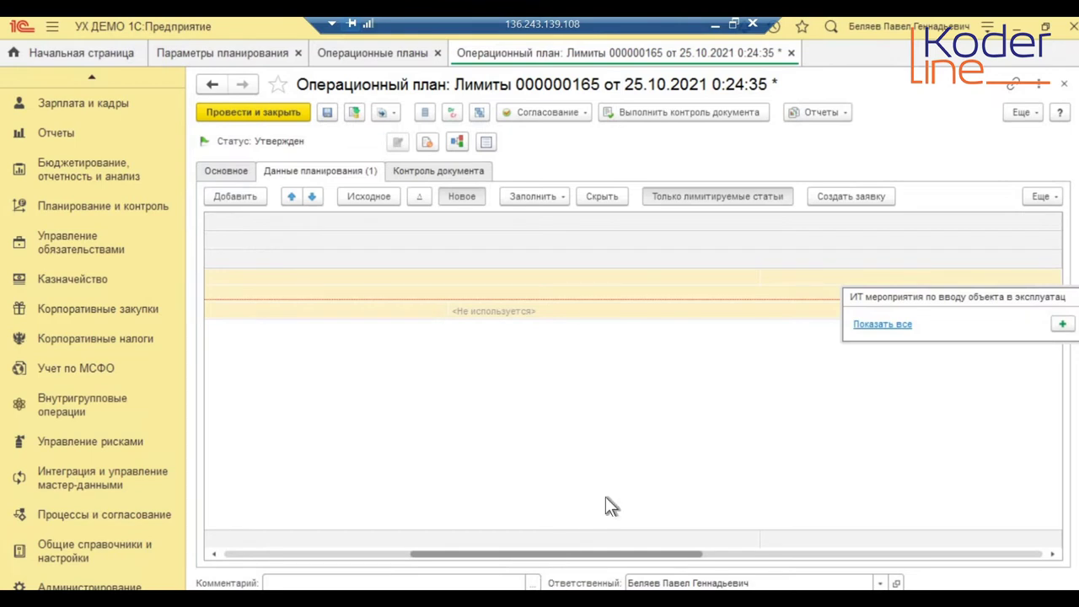
pyautogui.click(885, 303)
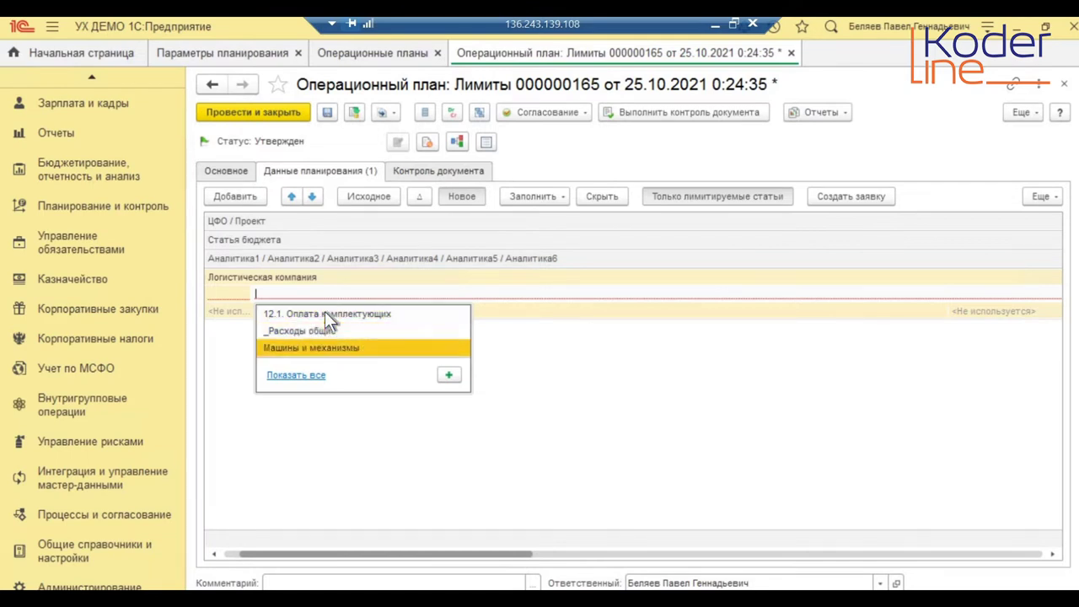
pyautogui.click(308, 375)
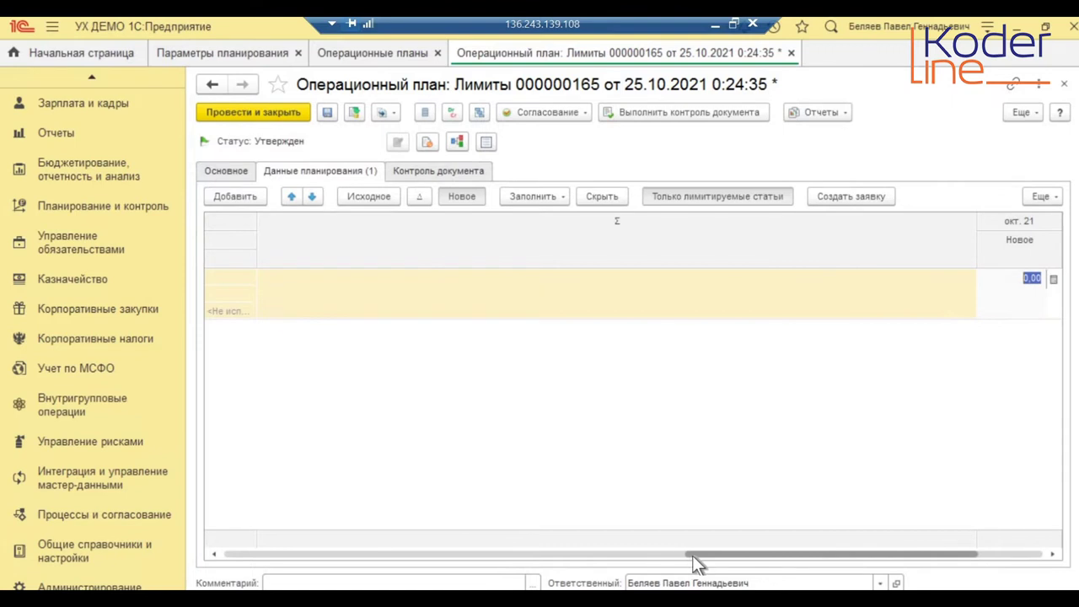
# - Set the new limit amounts of the first planning row to 500 000 for October 2021 and 400 000 for November 2021
pyautogui.moveTo(838, 563); pyautogui.dragTo(904, 546)
pyautogui.doubleClick(839, 291)
pyautogui.write('5000000')
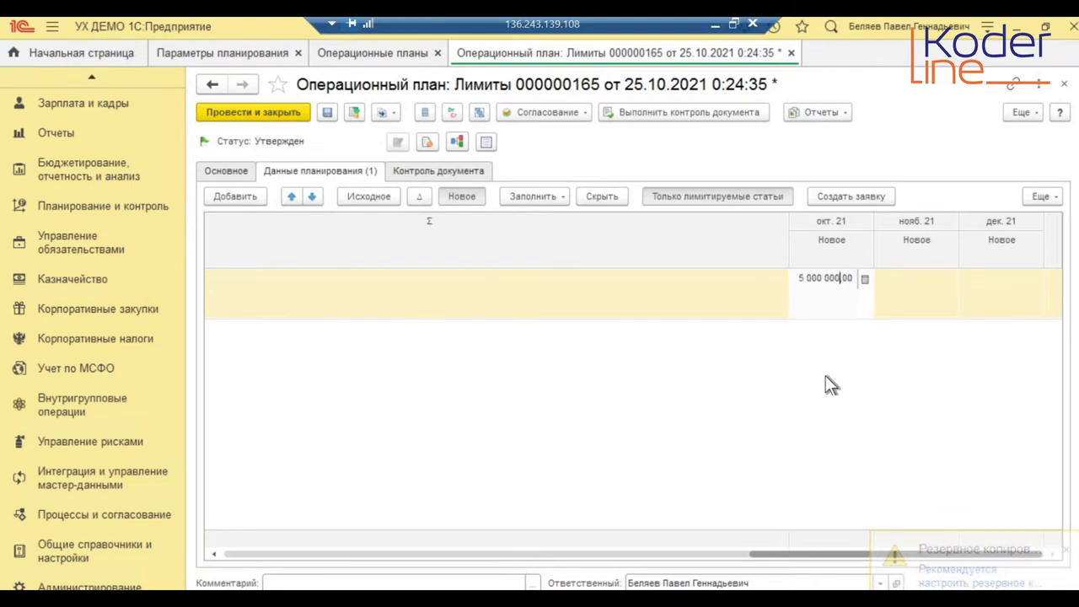
pyautogui.press('BackSpace')
pyautogui.press('Return')
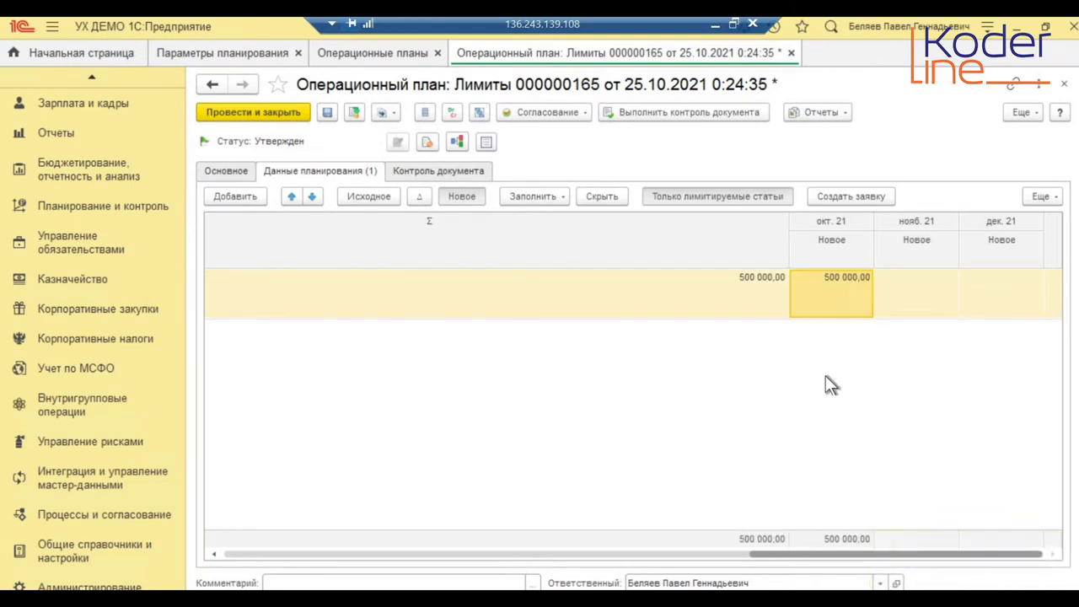
pyautogui.doubleClick(927, 311)
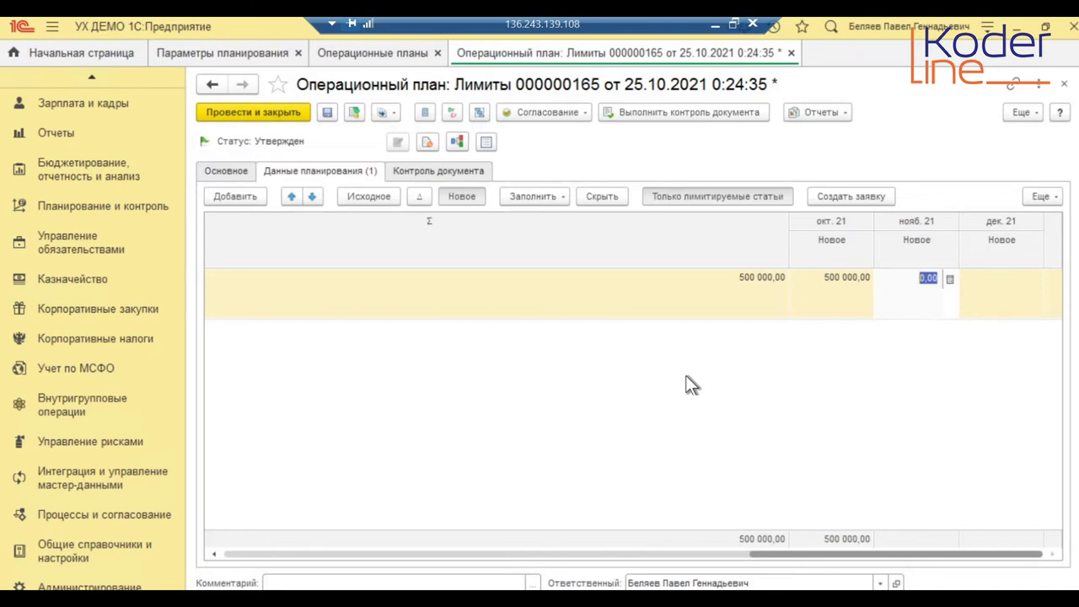
pyautogui.write('400000')
pyautogui.press('Return')
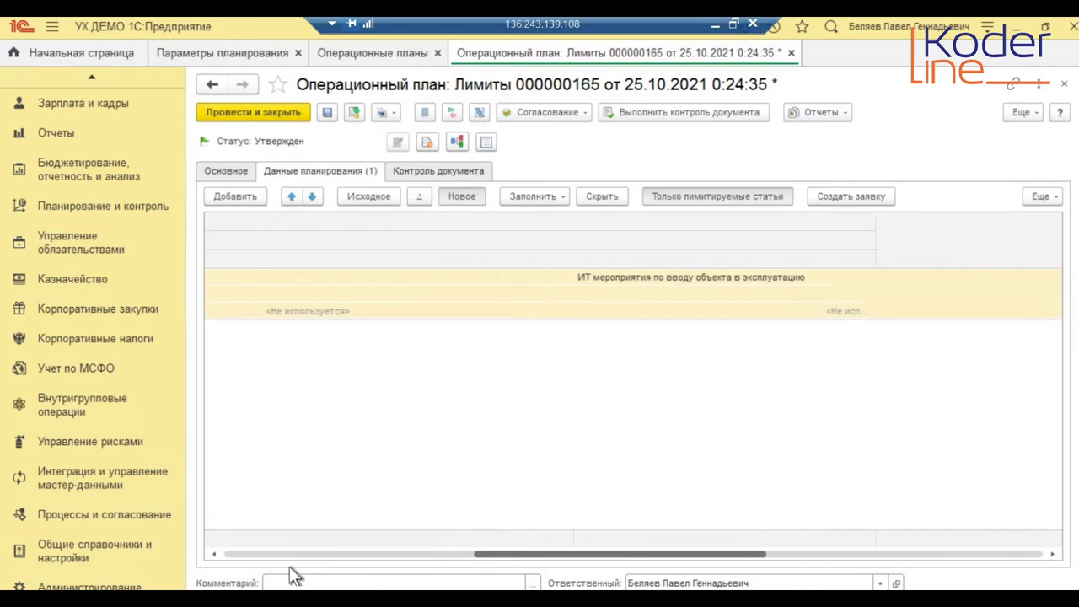
# - Add a second planning row for Логистическая компания, leaving its budget item and project empty
pyautogui.click(234, 198)
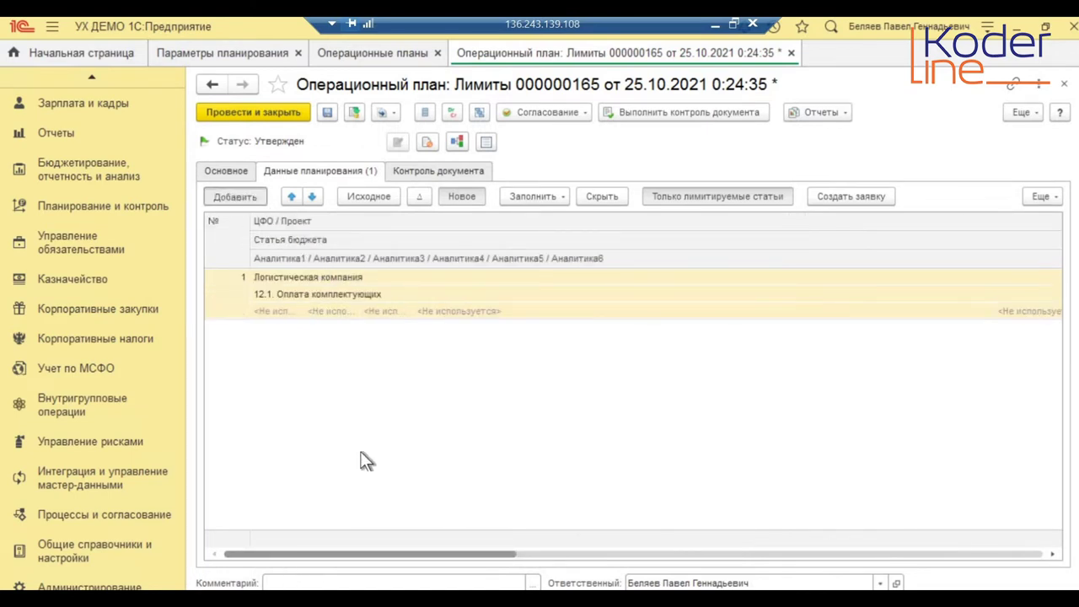
pyautogui.press('Tab')
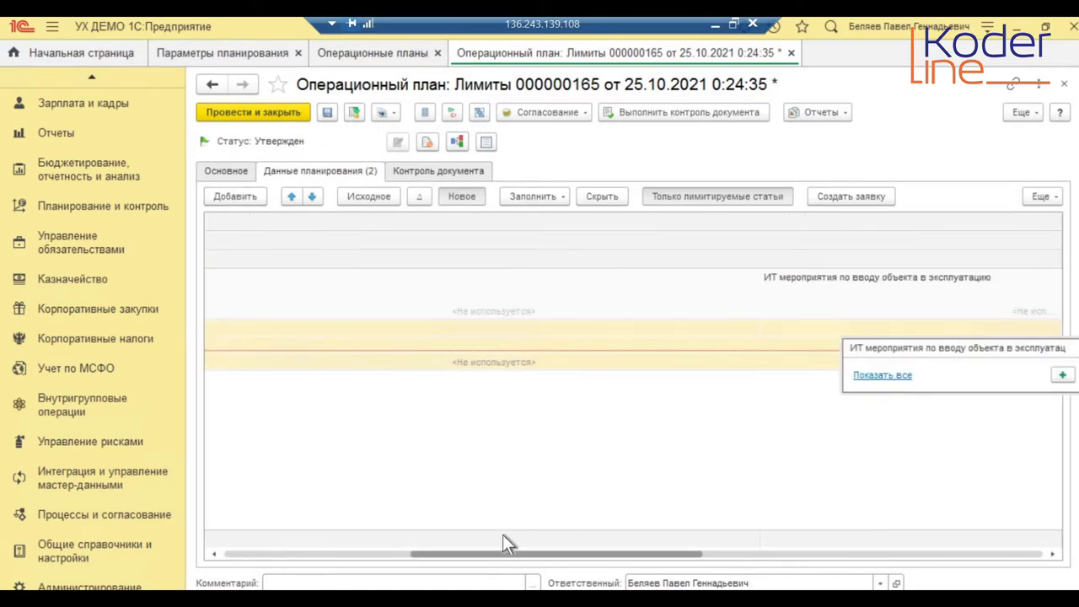
pyautogui.click(270, 552)
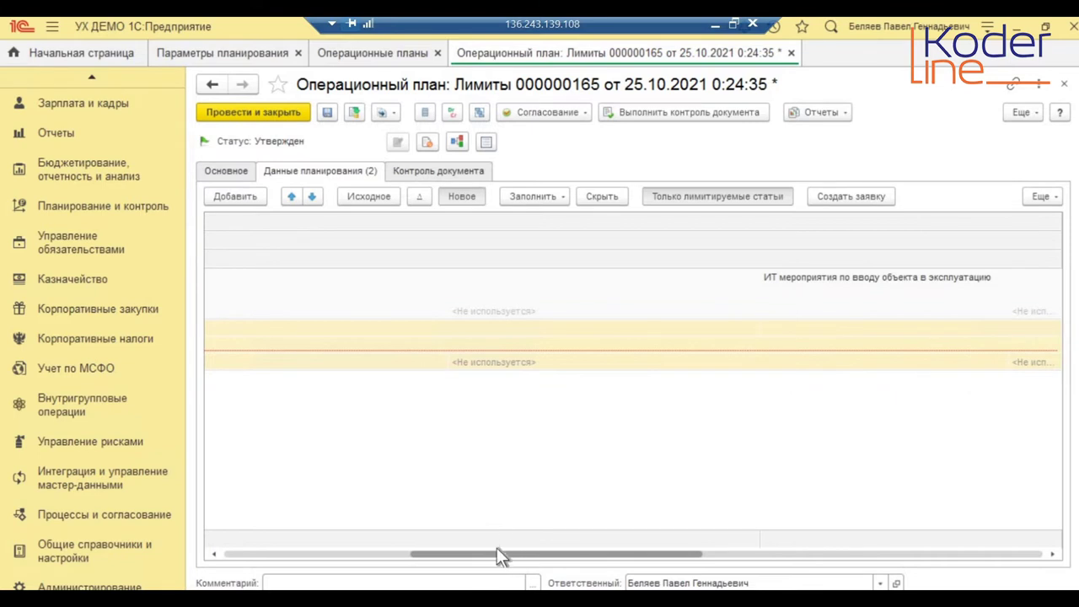
pyautogui.click(354, 553)
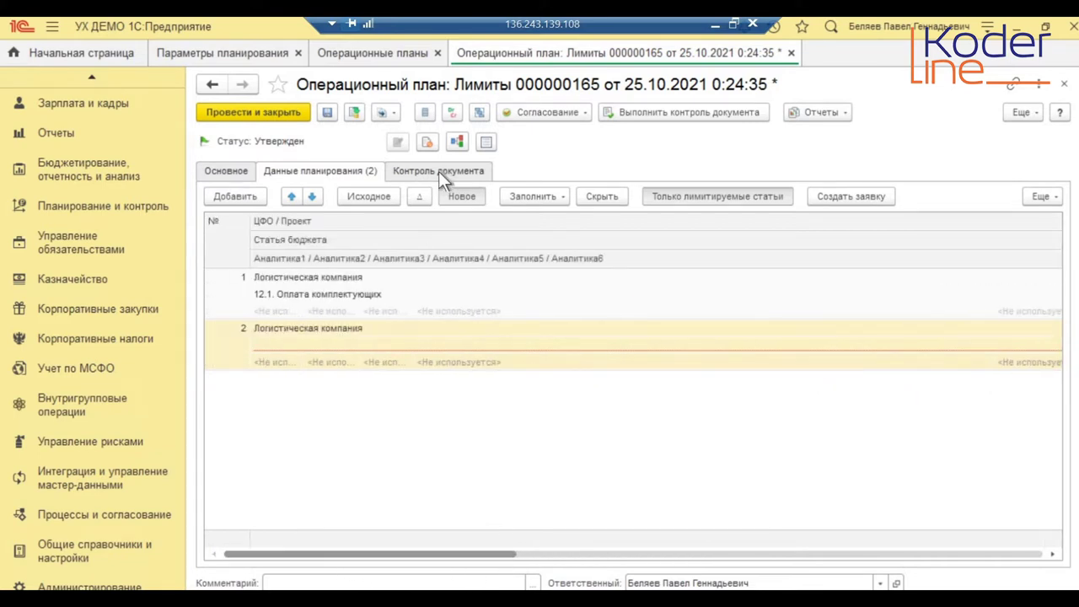
# - Check the limits plan's document control results and main details, and close the plan without saving its changes
pyautogui.click(438, 171)
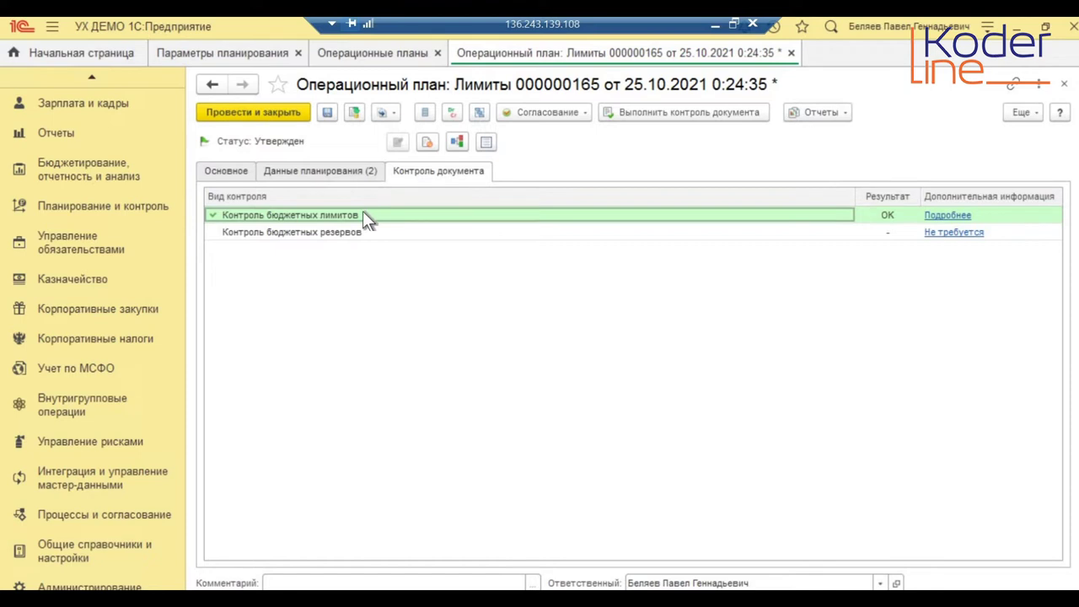
pyautogui.click(227, 169)
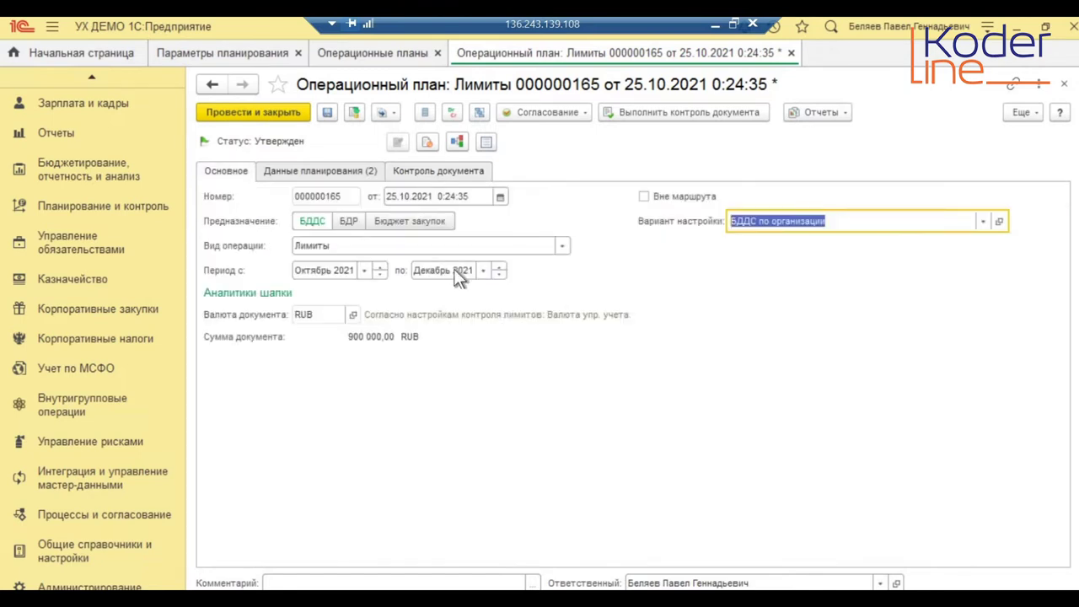
pyautogui.click(1064, 85)
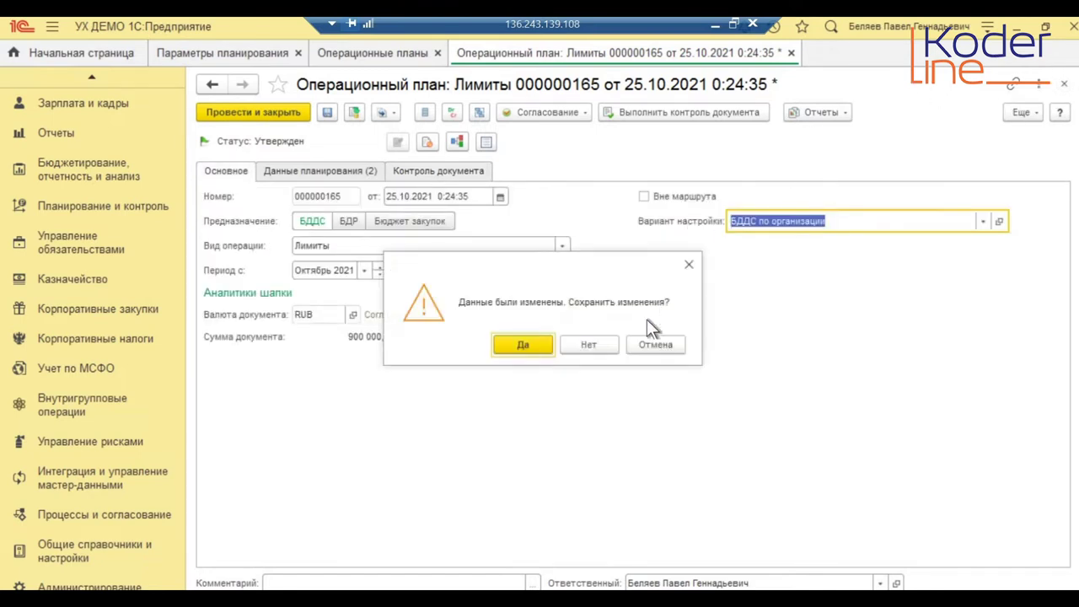
pyautogui.click(590, 345)
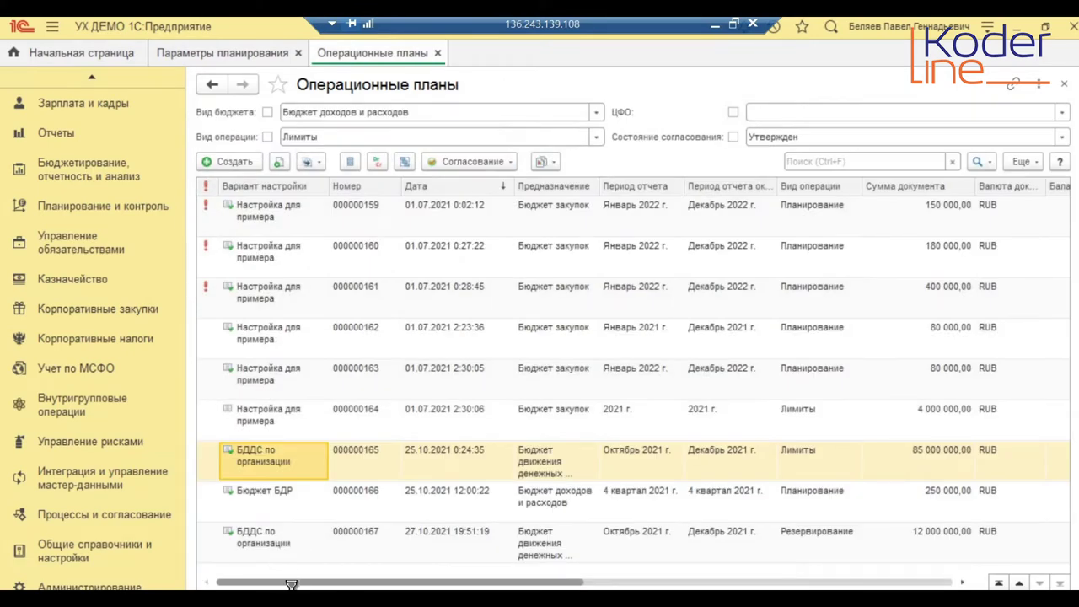
# - In the Резервирование plan of 27.10.2021, set the reserve type to Корректировка and choose that same plan as Документ-резерв
pyautogui.doubleClick(279, 543)
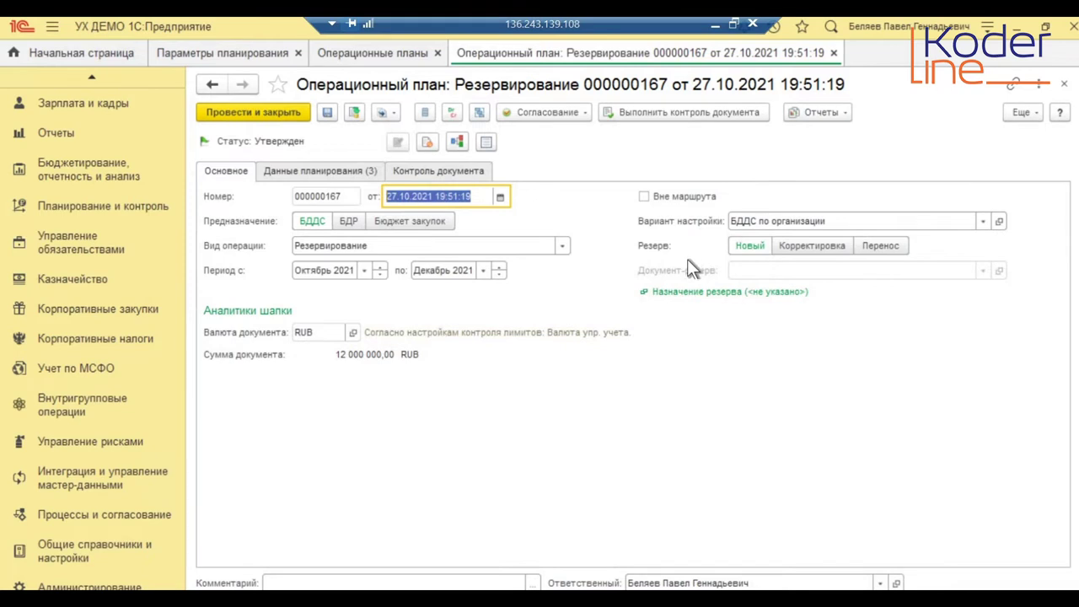
pyautogui.click(795, 246)
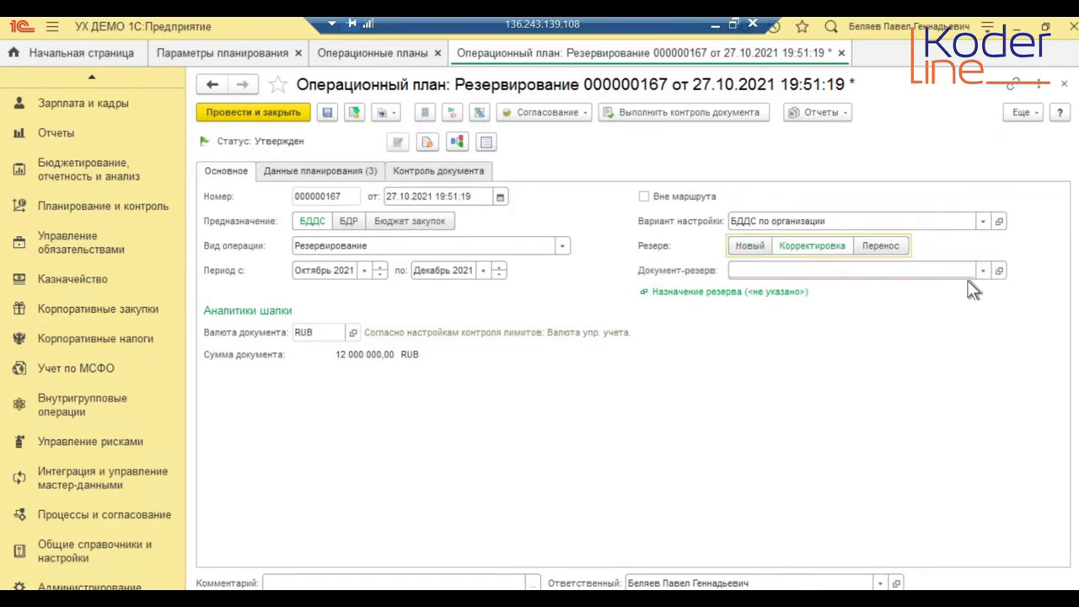
pyautogui.click(974, 276)
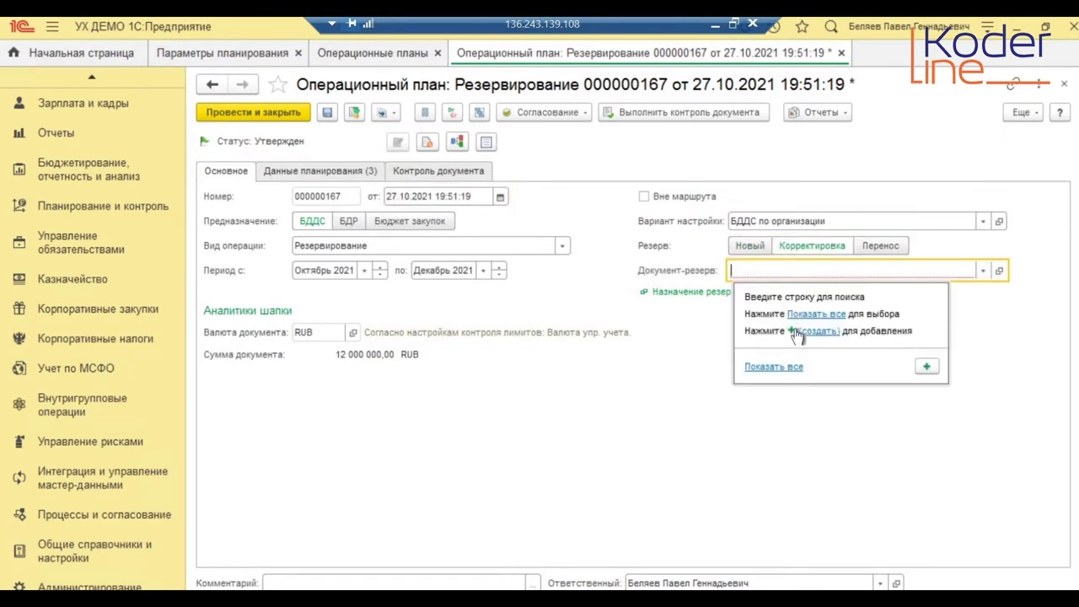
pyautogui.click(796, 320)
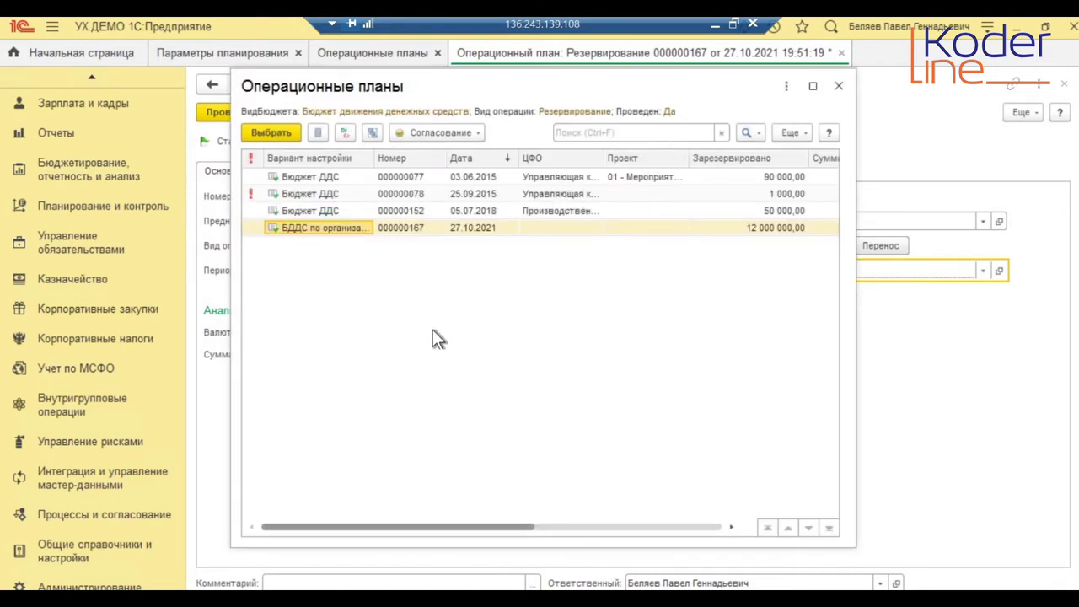
pyautogui.click(279, 131)
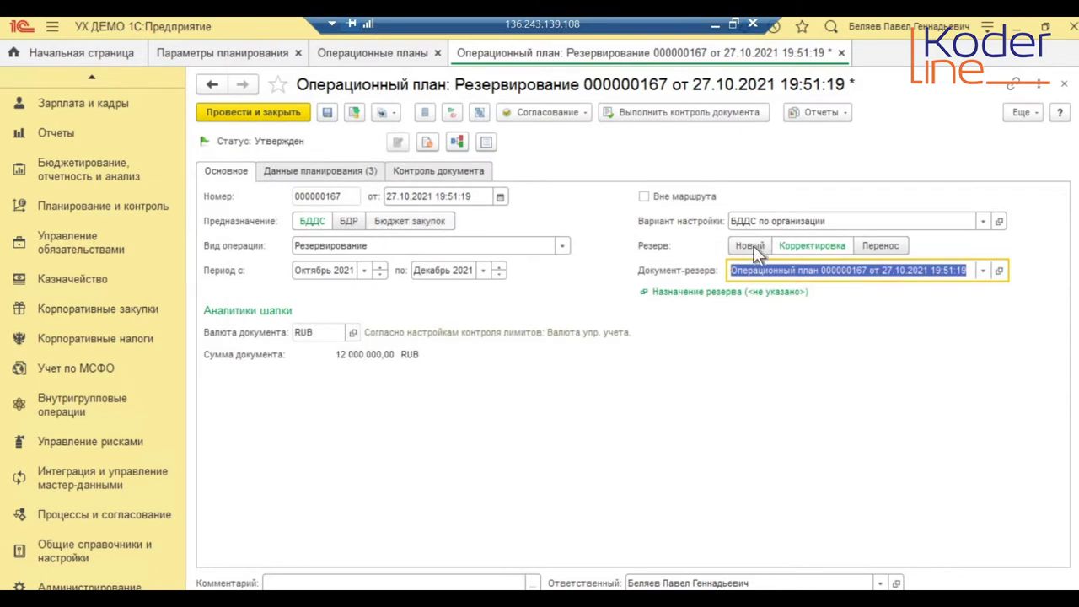
# - Try to fill the reservation's planning data with the current plans, and close the plan without saving
pyautogui.click(322, 169)
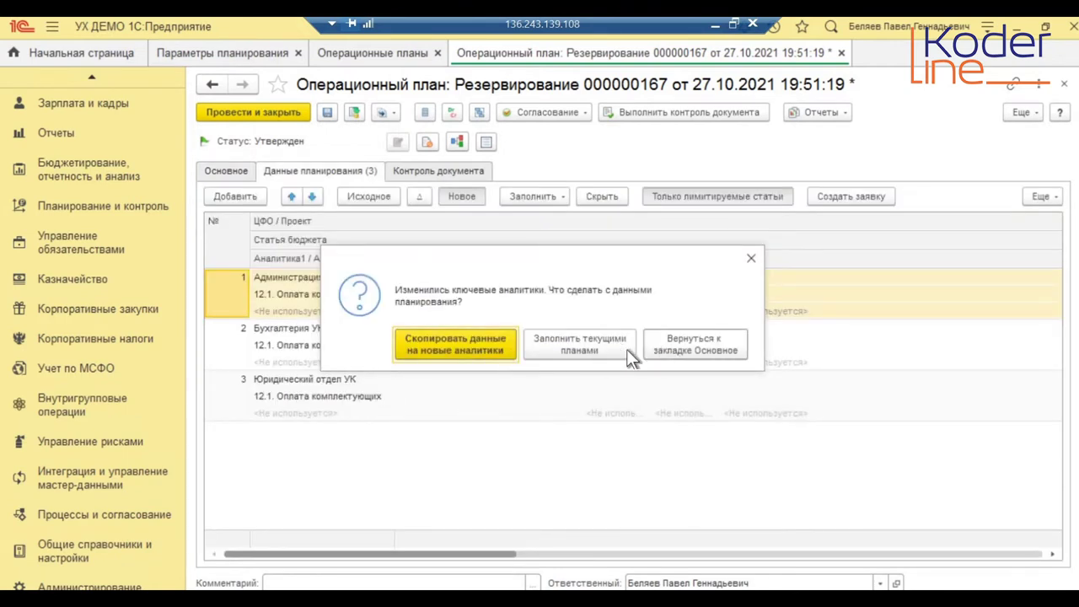
pyautogui.click(548, 350)
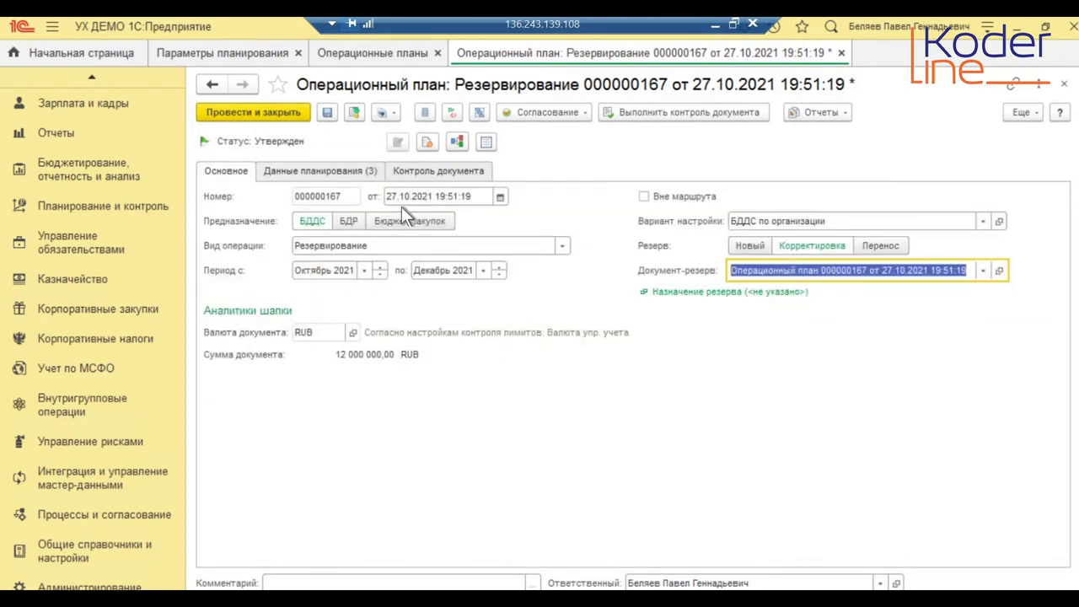
pyautogui.click(352, 170)
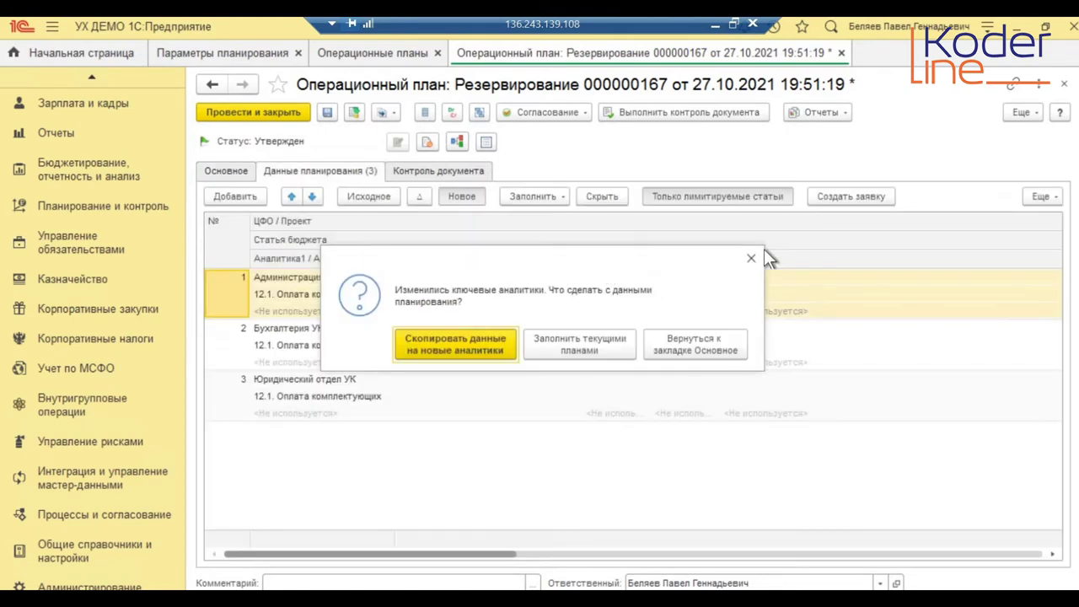
pyautogui.click(751, 258)
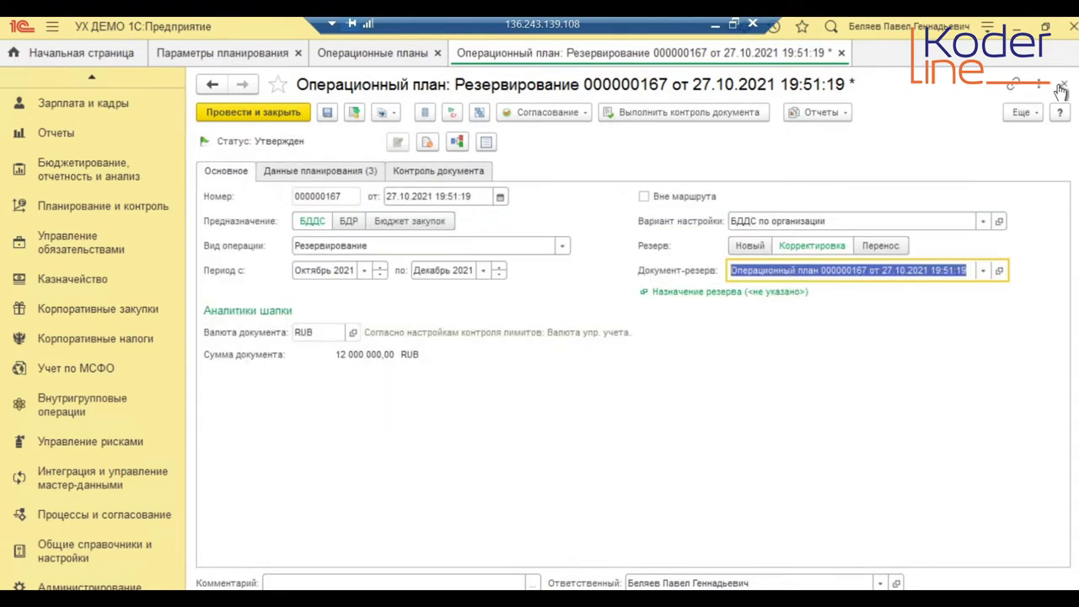
pyautogui.click(590, 344)
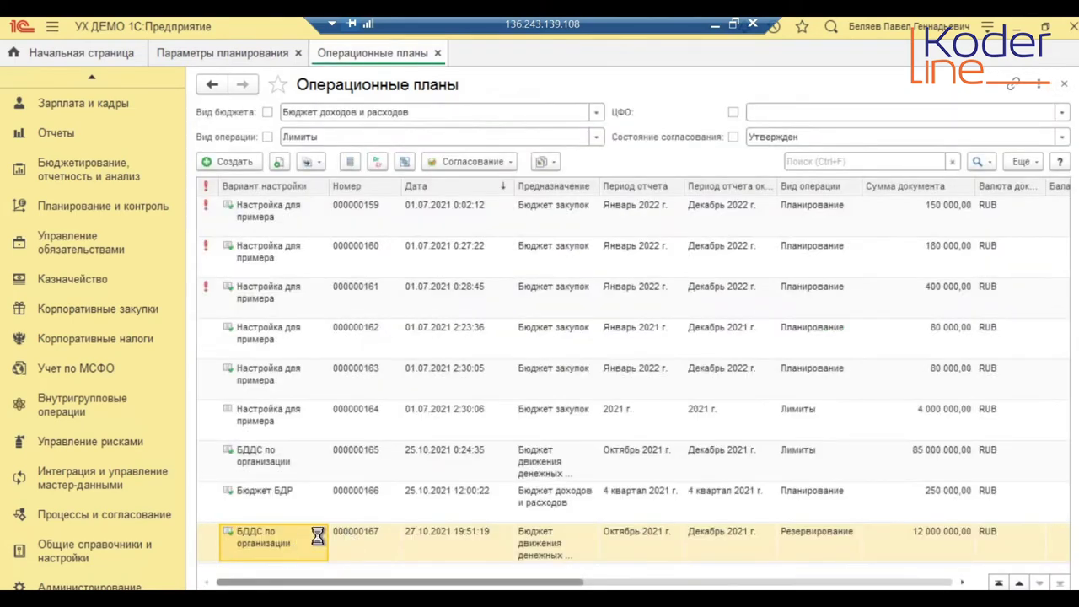
# - Reopen the Резервирование plan of 27.10.2021, examine its planning rows with their monthly amounts and its main details, and close it
pyautogui.doubleClick(379, 533)
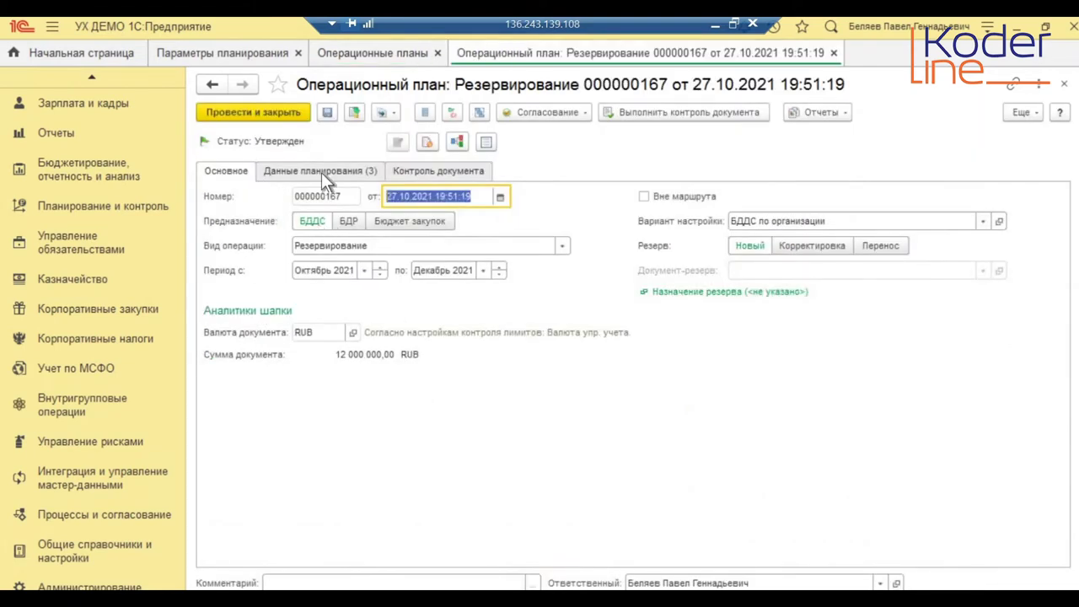
pyautogui.hotkey('ctrl', 'pagedown')
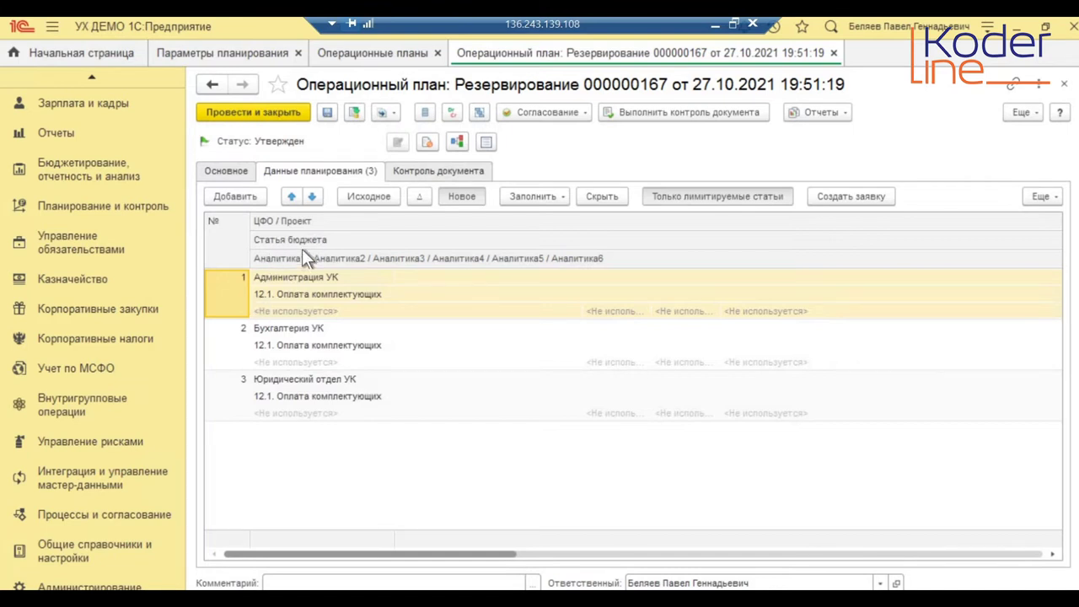
pyautogui.moveTo(427, 552); pyautogui.dragTo(1045, 553)
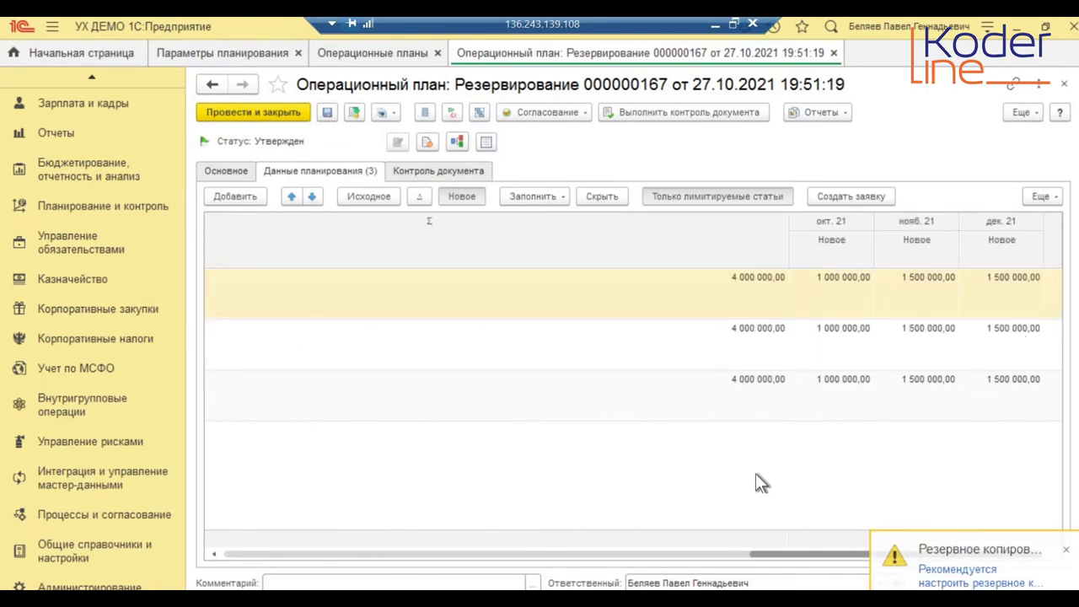
pyautogui.moveTo(762, 554); pyautogui.dragTo(192, 550)
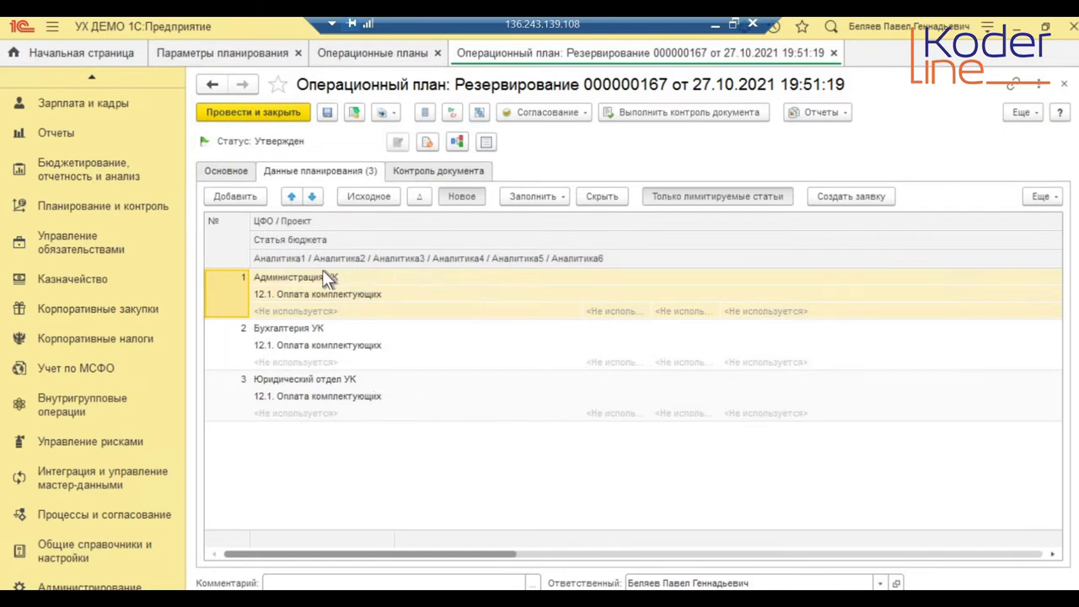
pyautogui.click(226, 173)
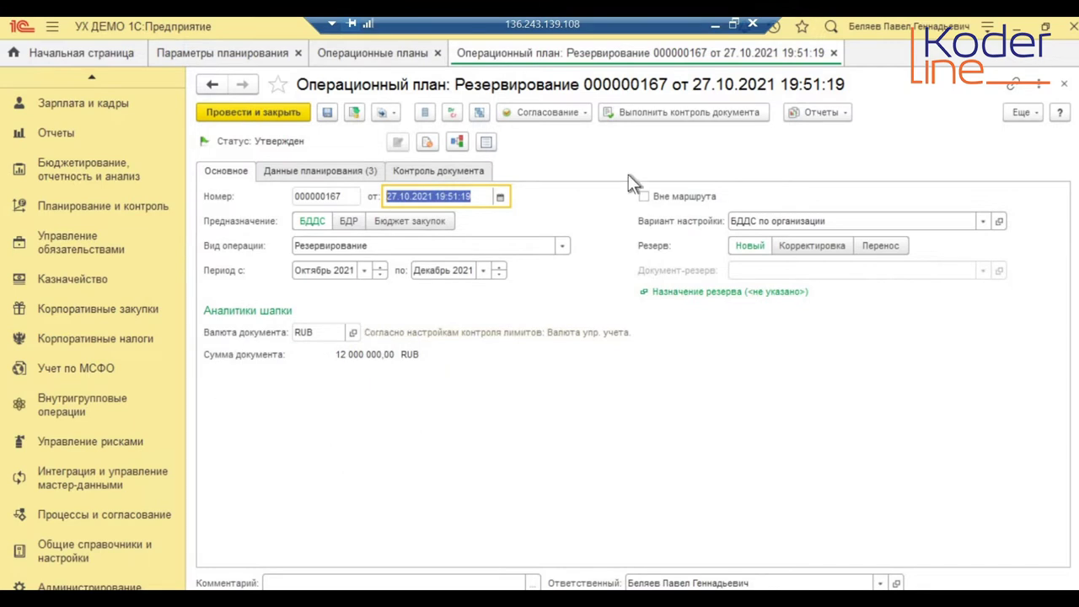
pyautogui.press('Escape')
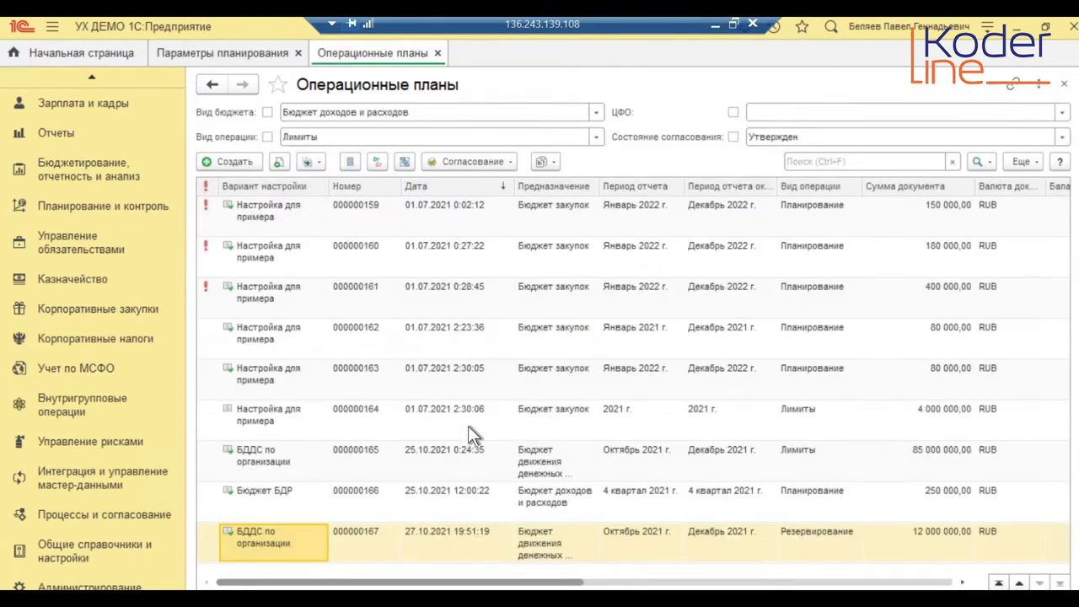
# - Open the Планирование plan with the Бюджет БДР settings variant, examine its budget item and quarterly amount, and close it
pyautogui.doubleClick(285, 510)
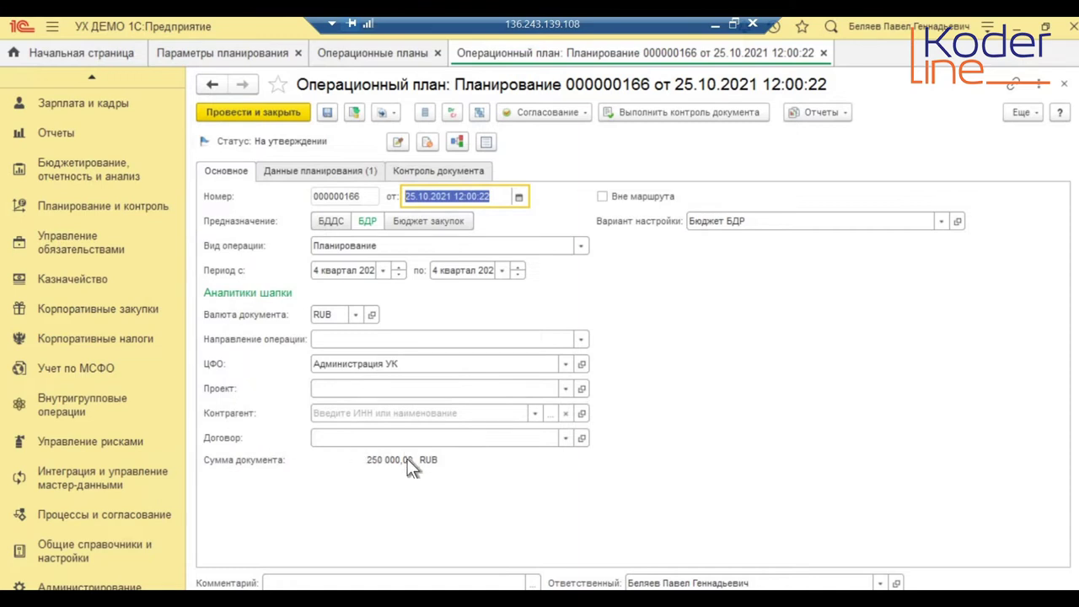
pyautogui.click(320, 171)
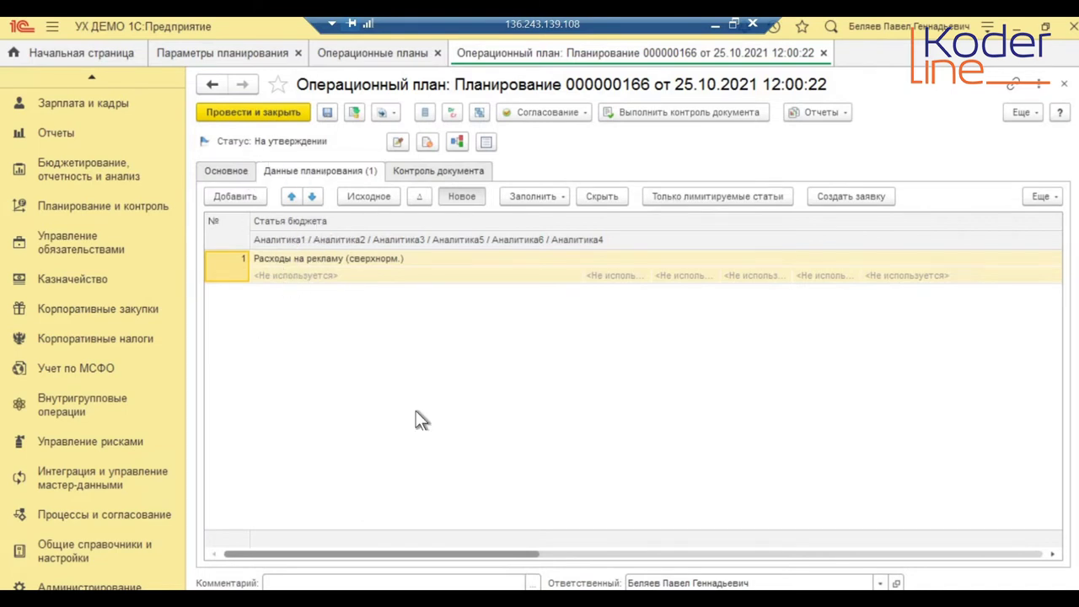
pyautogui.moveTo(436, 555); pyautogui.dragTo(992, 528)
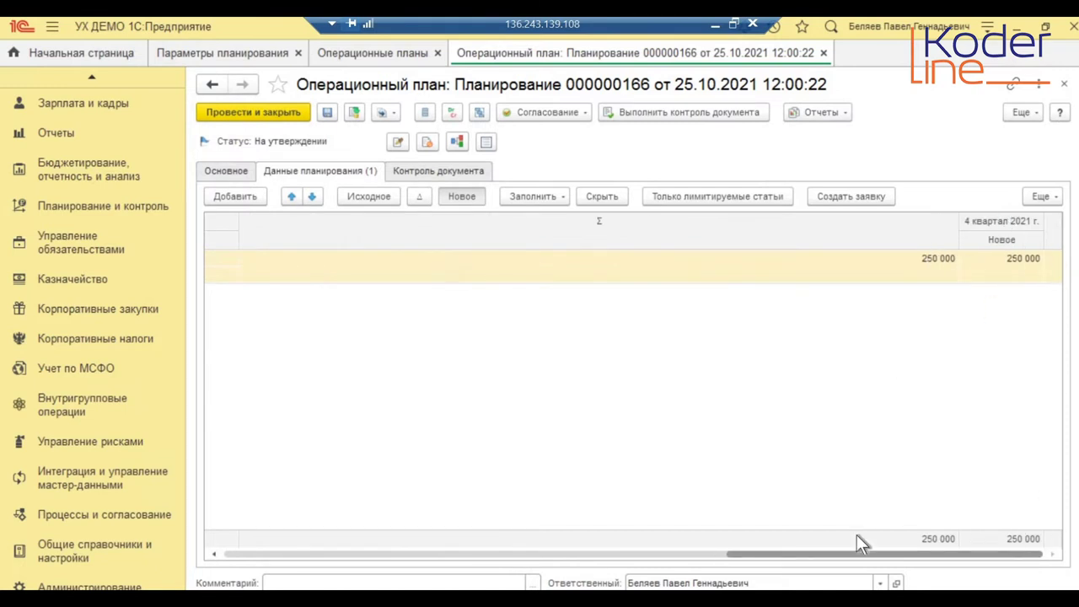
pyautogui.moveTo(838, 554); pyautogui.dragTo(98, 540)
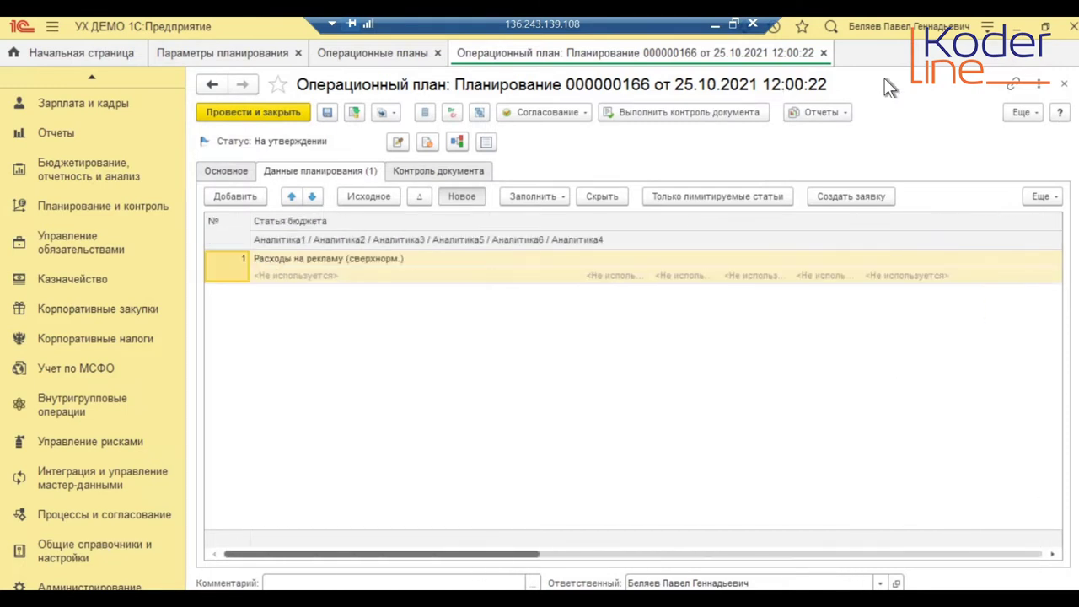
pyautogui.click(1064, 83)
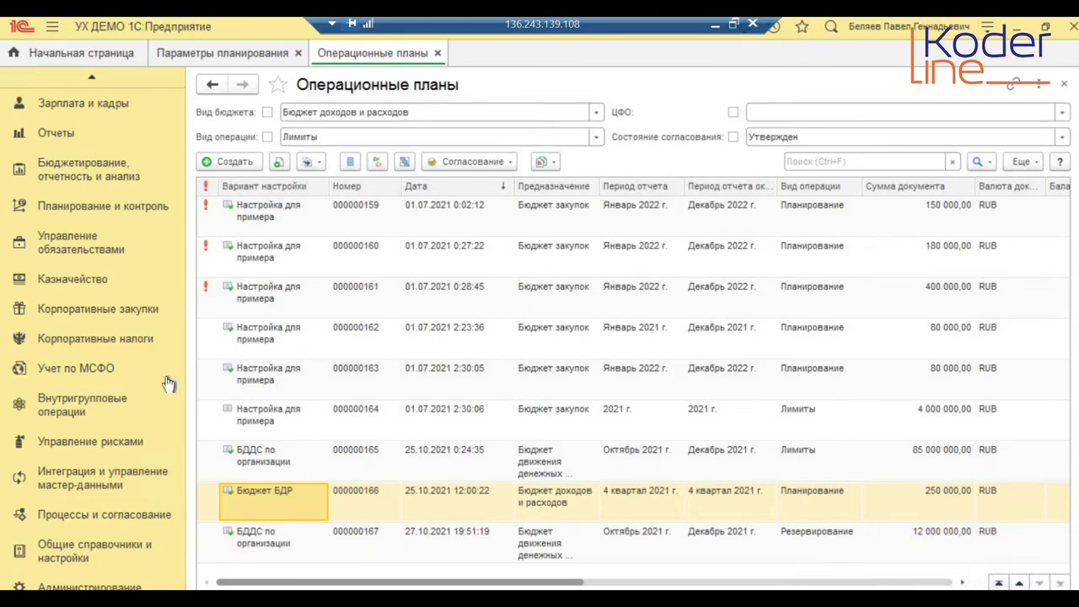
# - Open the limit adjustment request of 25.10.2021 from Заявки на корректировку лимитов in the planning and control section
pyautogui.click(65, 206)
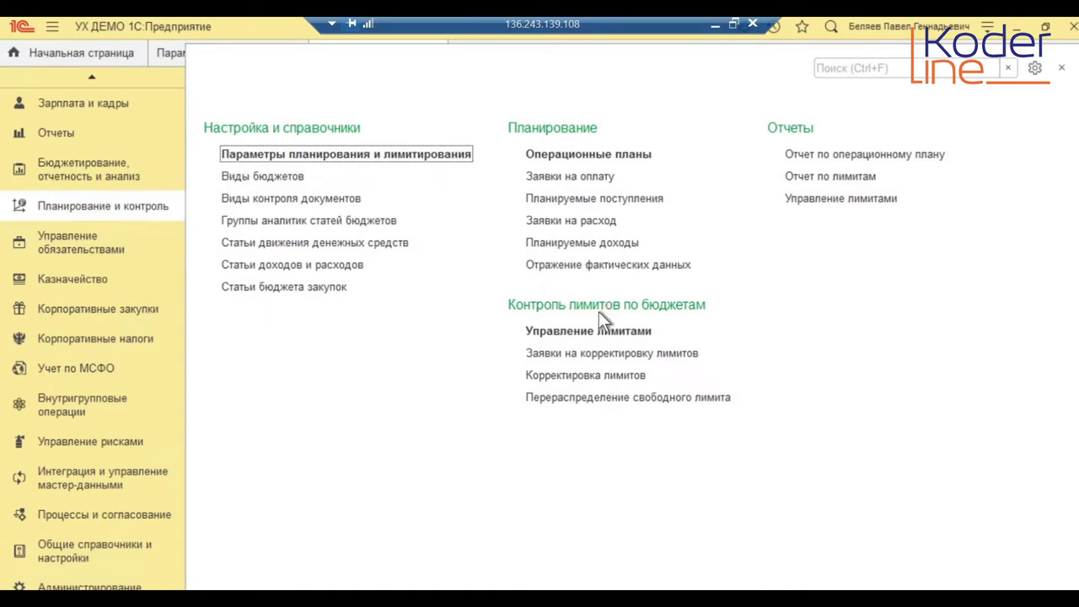
pyautogui.click(595, 354)
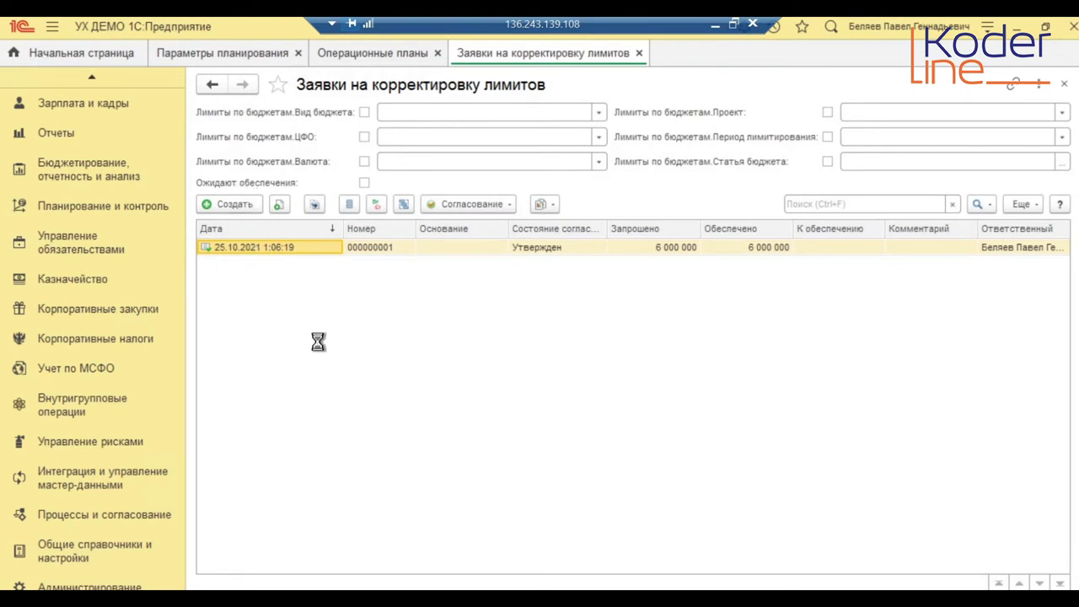
pyautogui.press('Return')
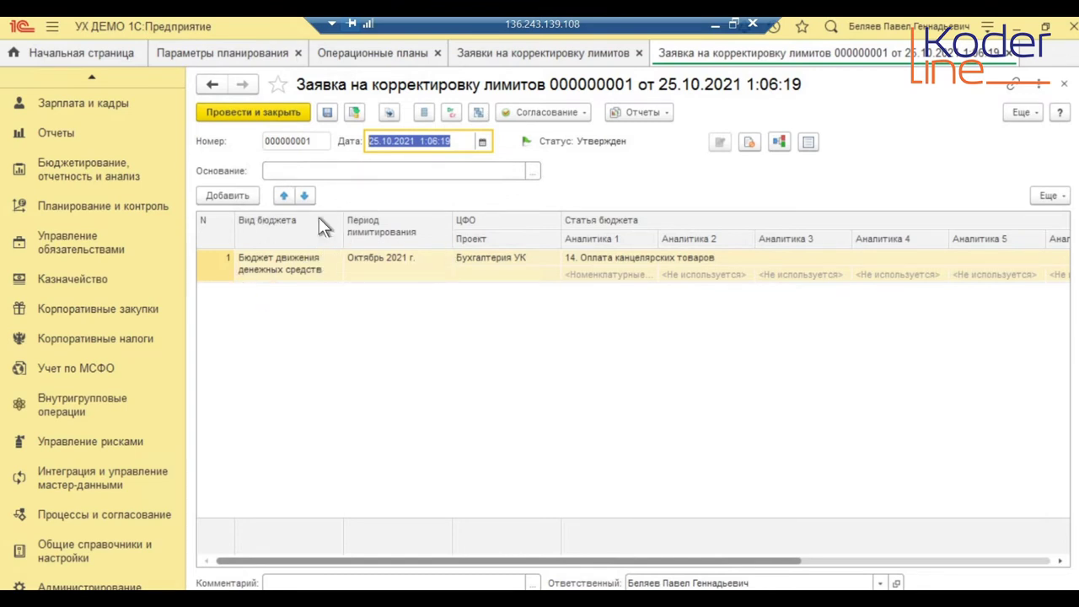
# - Browse the payment requests available as the request's basis without choosing one, and examine the adjustment line's required amount and currency
pyautogui.click(533, 171)
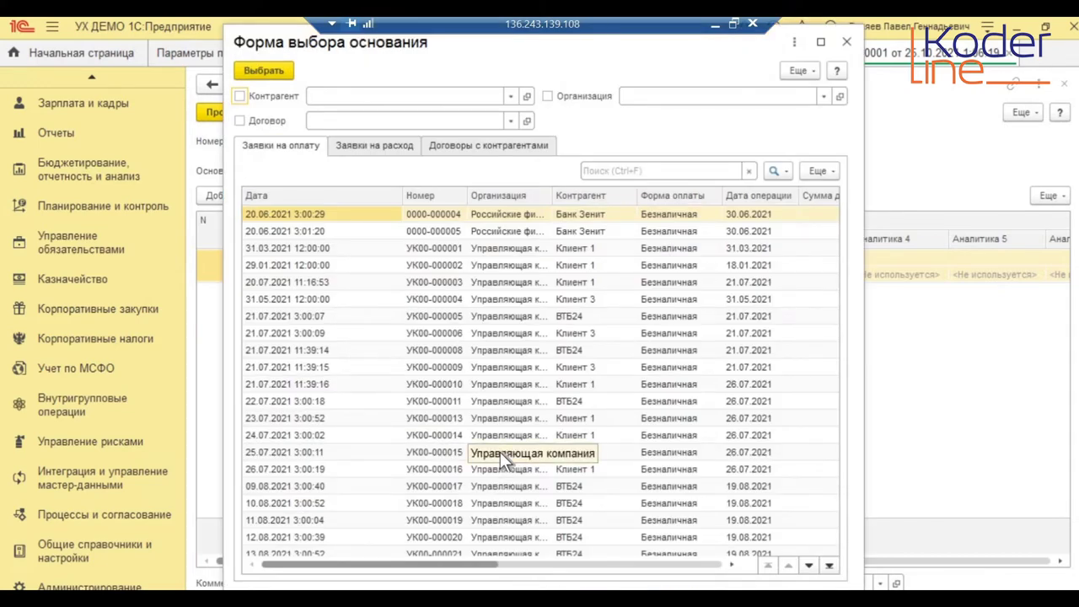
pyautogui.scroll(-15, 499, 452)
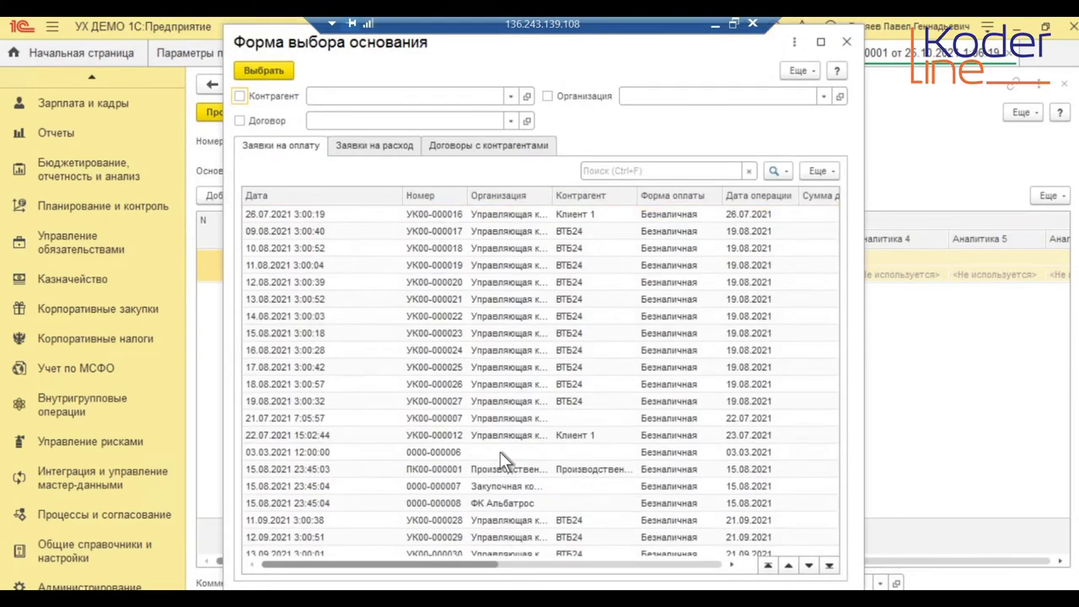
pyautogui.scroll(-4, 498, 454)
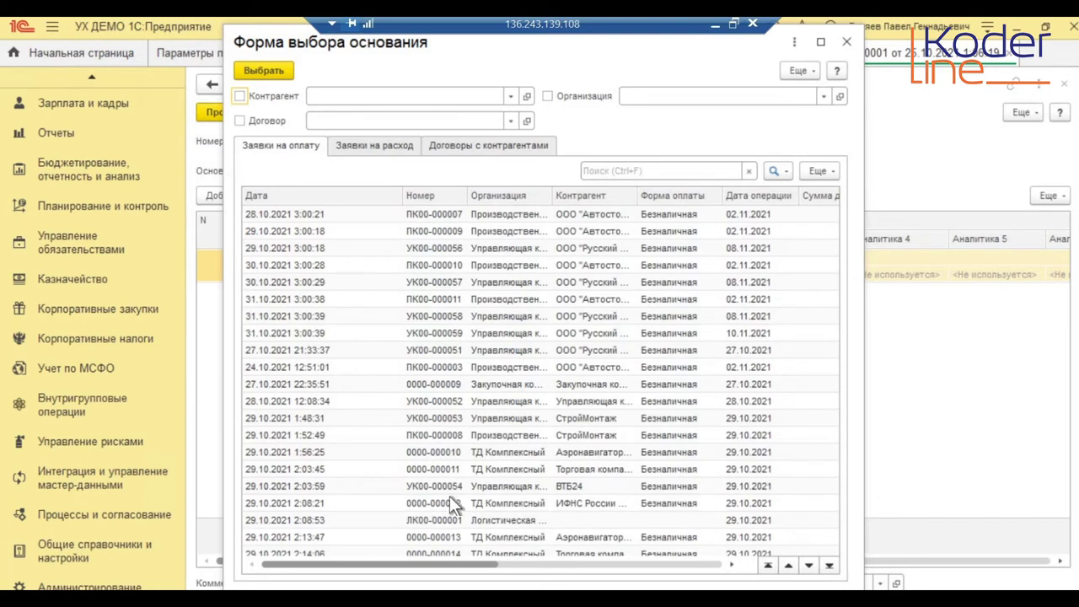
pyautogui.click(497, 504)
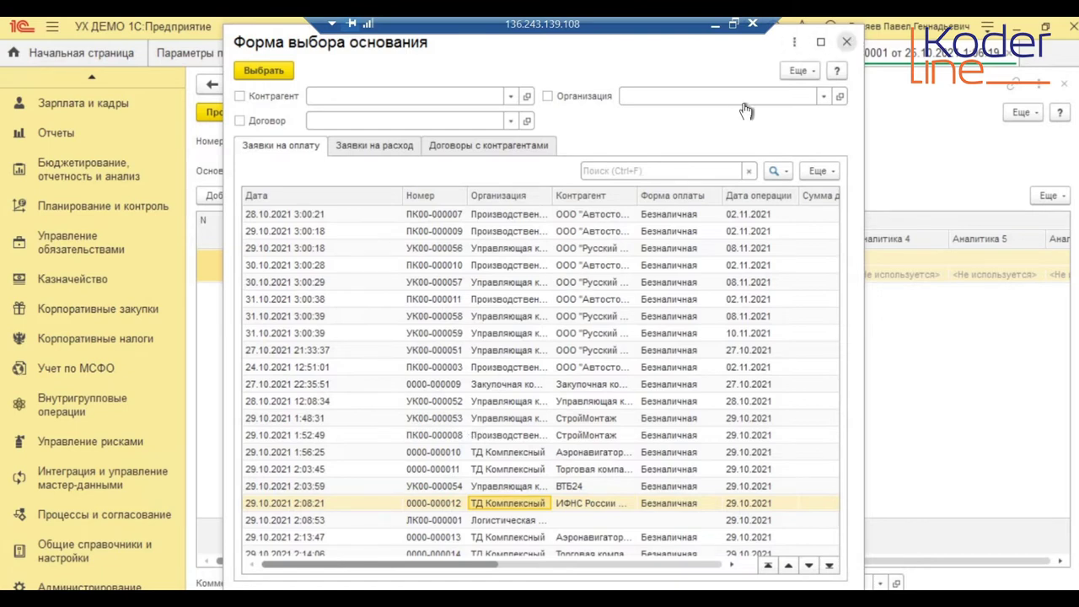
pyautogui.press('Escape')
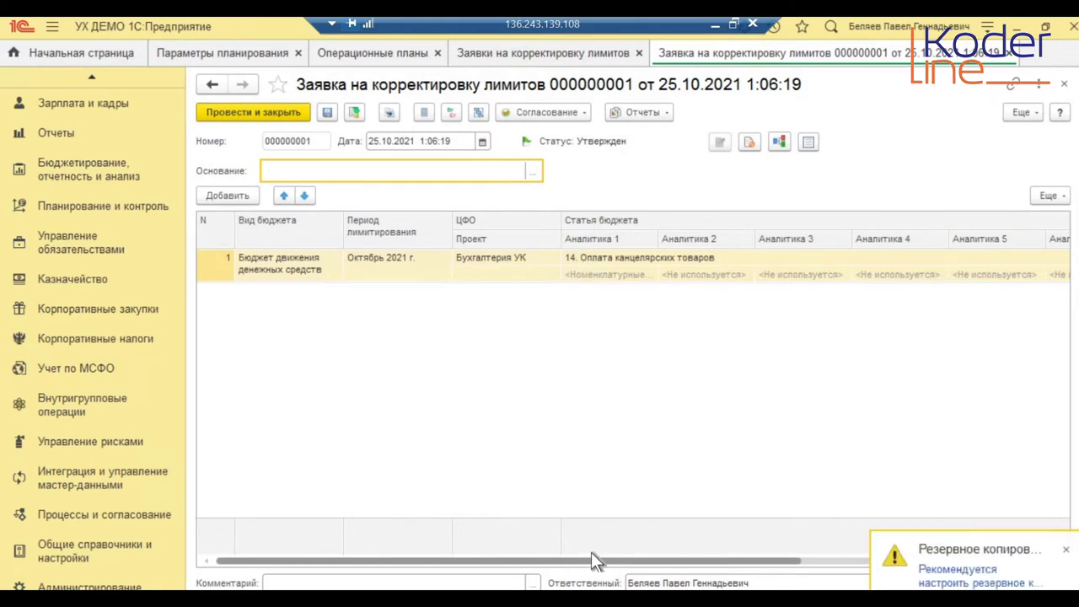
pyautogui.click(851, 558)
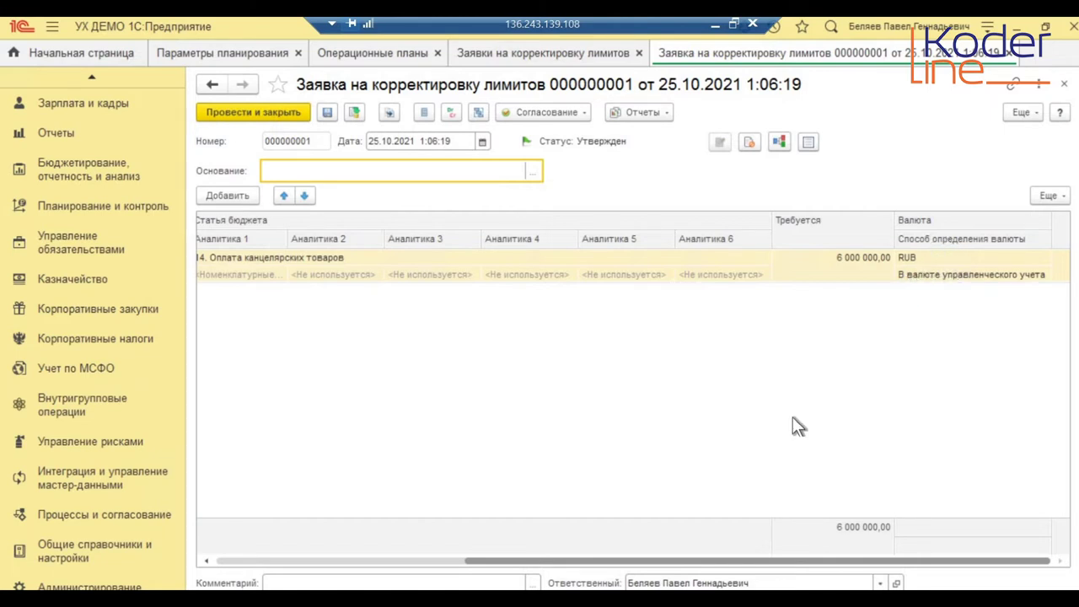
pyautogui.moveTo(692, 563); pyautogui.dragTo(268, 563)
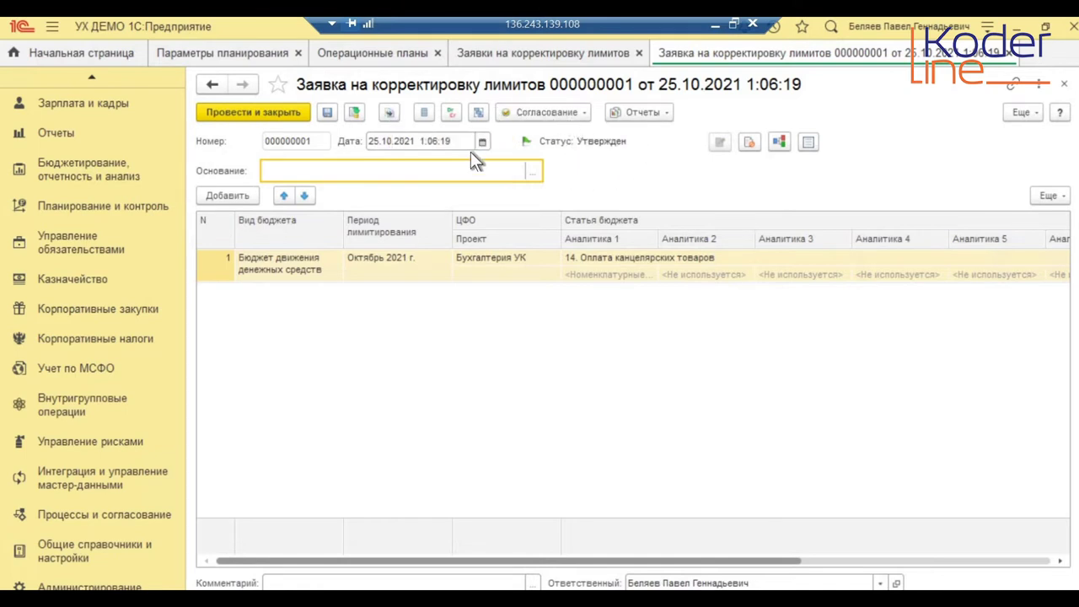
# - Open the limit adjustment document linked to the request and examine its budget increase and covering source rows
pyautogui.click(480, 110)
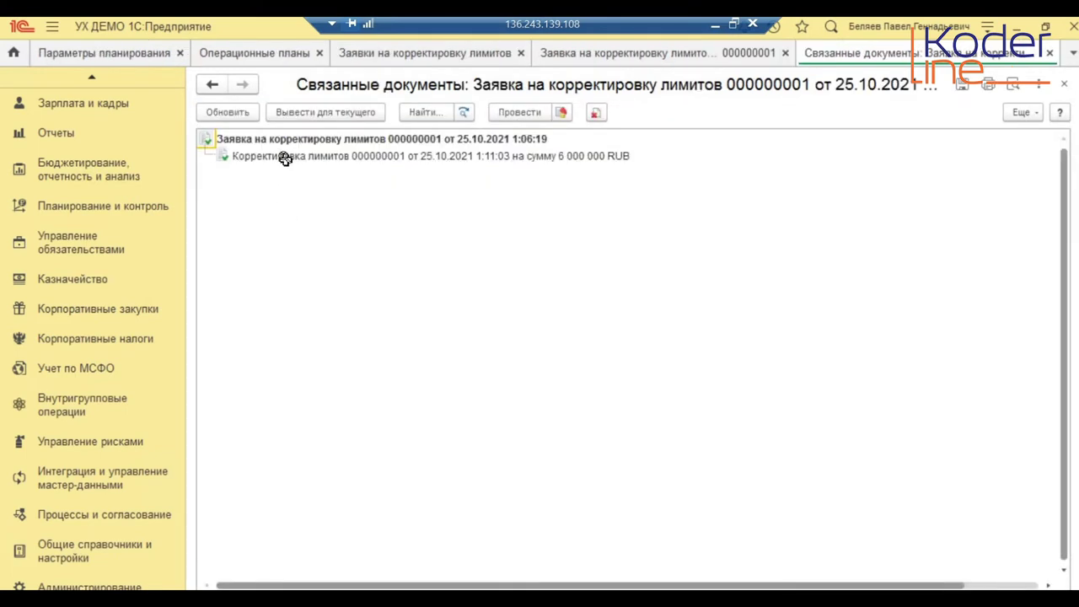
pyautogui.doubleClick(286, 157)
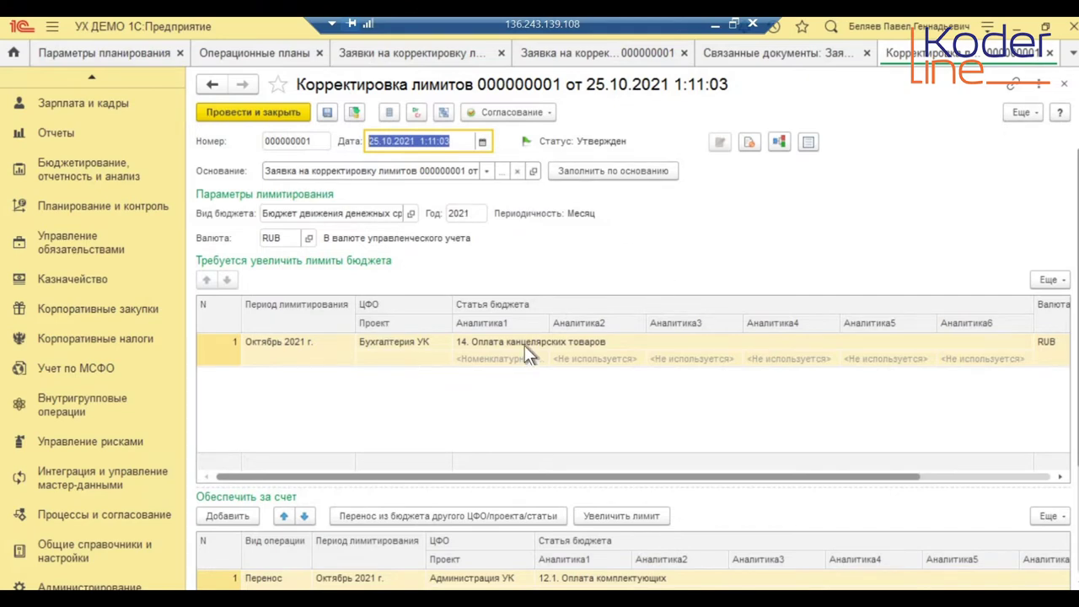
pyautogui.scroll(-3, 524, 345)
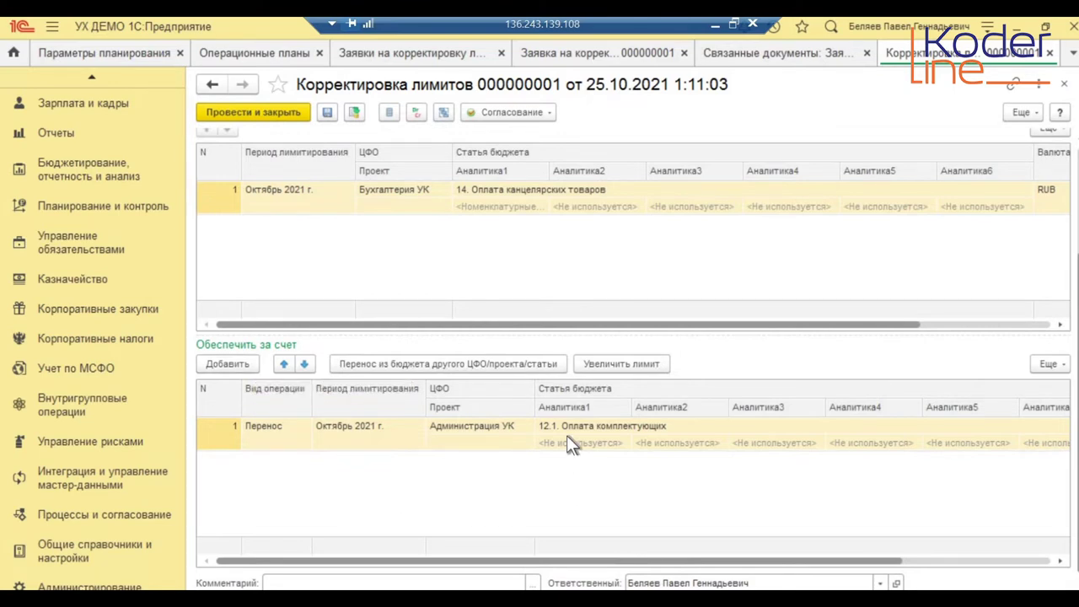
pyautogui.scroll(3, 567, 439)
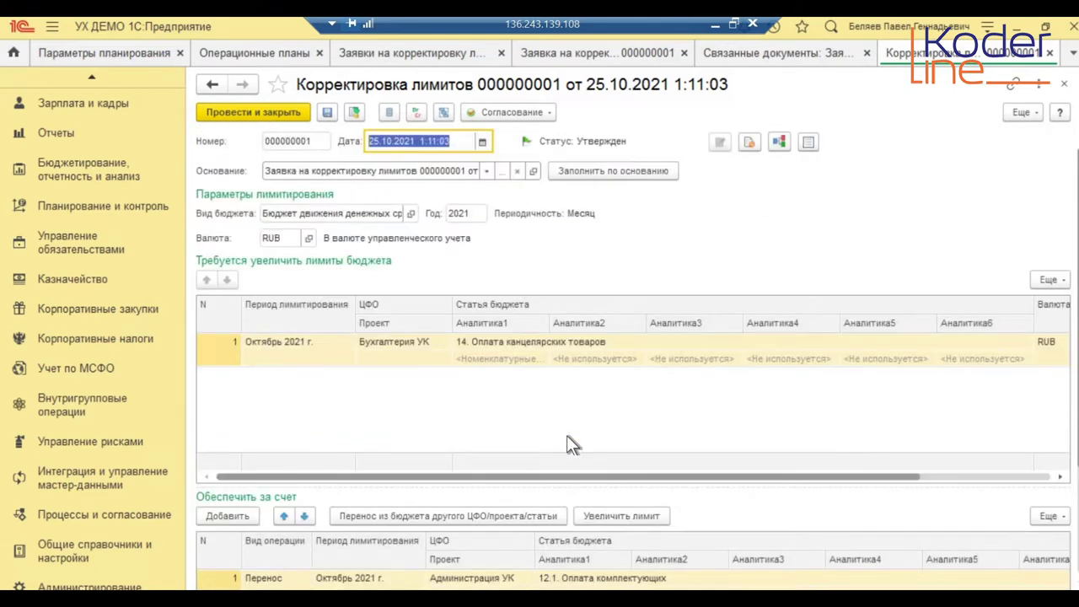
pyautogui.scroll(-3, 567, 435)
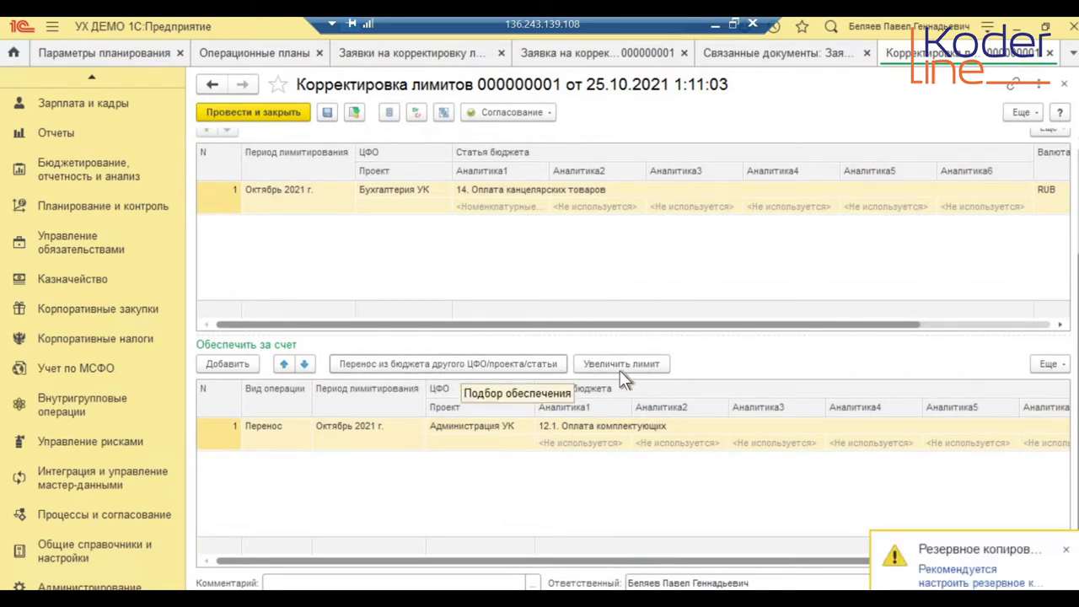
# - Add a row to Обеспечить за счет with operation kind Увеличение and limit period Октябрь 2021 г
pyautogui.click(223, 362)
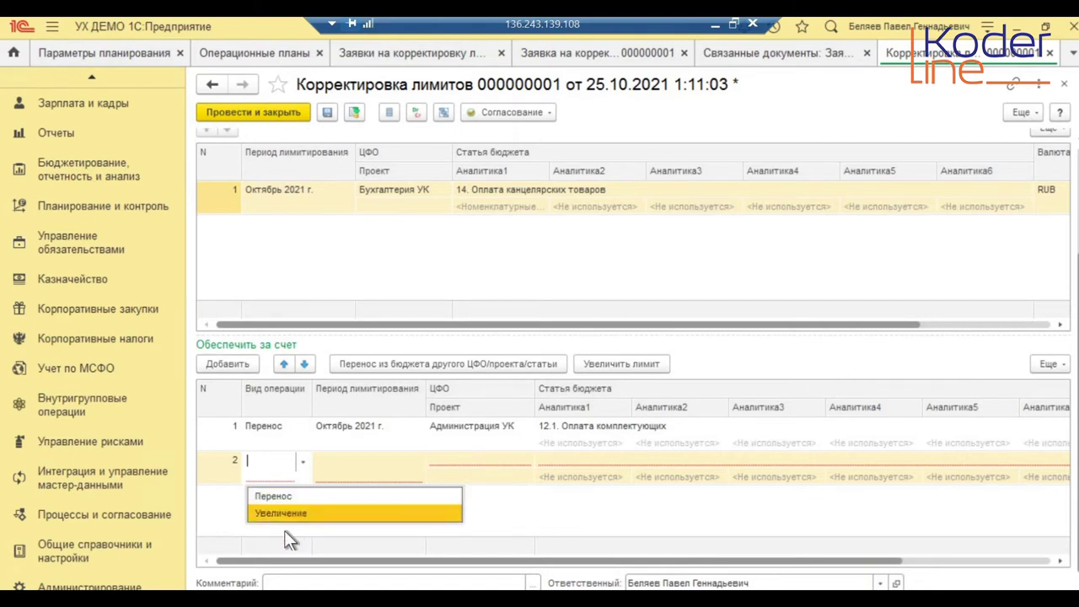
pyautogui.press('Return')
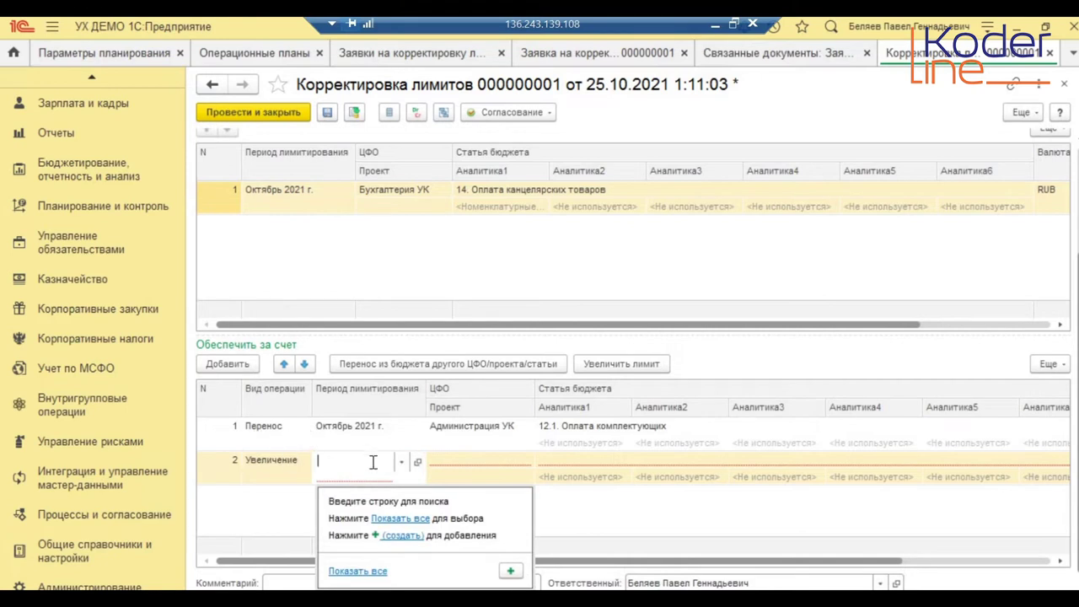
pyautogui.click(398, 518)
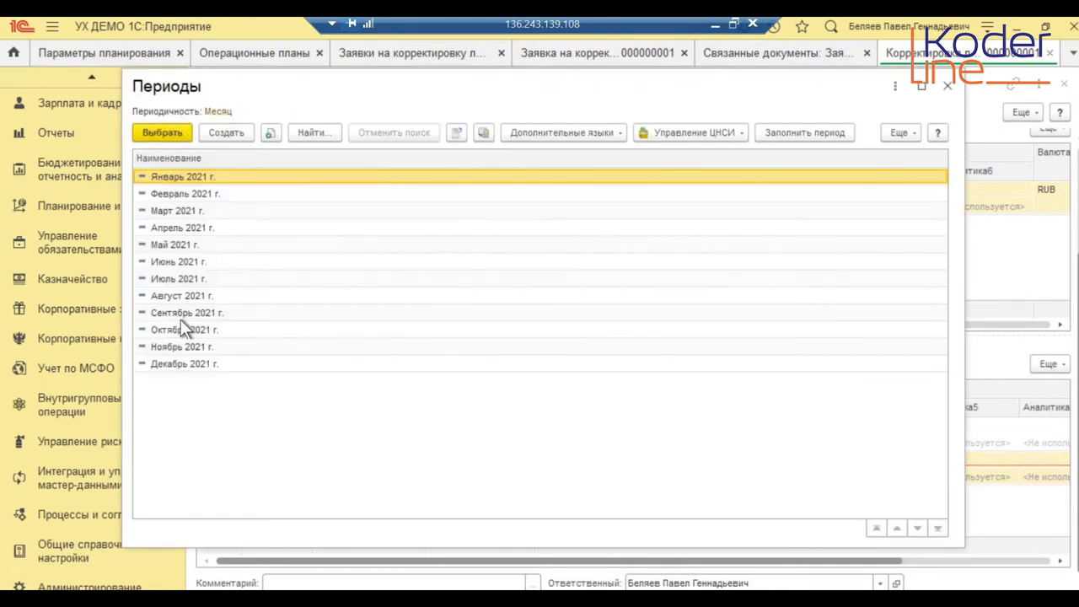
pyautogui.click(182, 330)
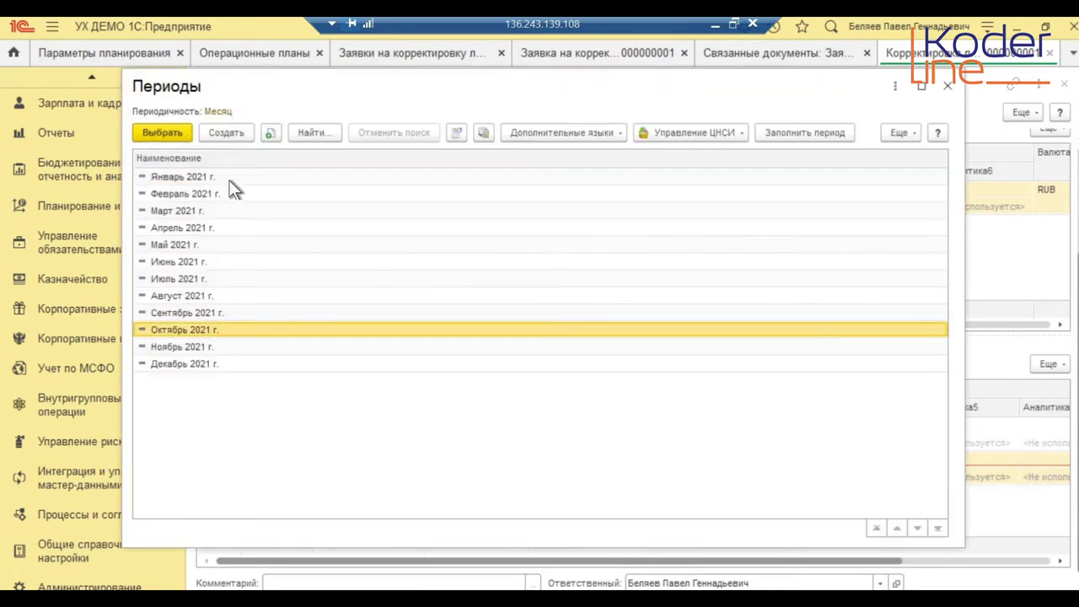
pyautogui.press('Return')
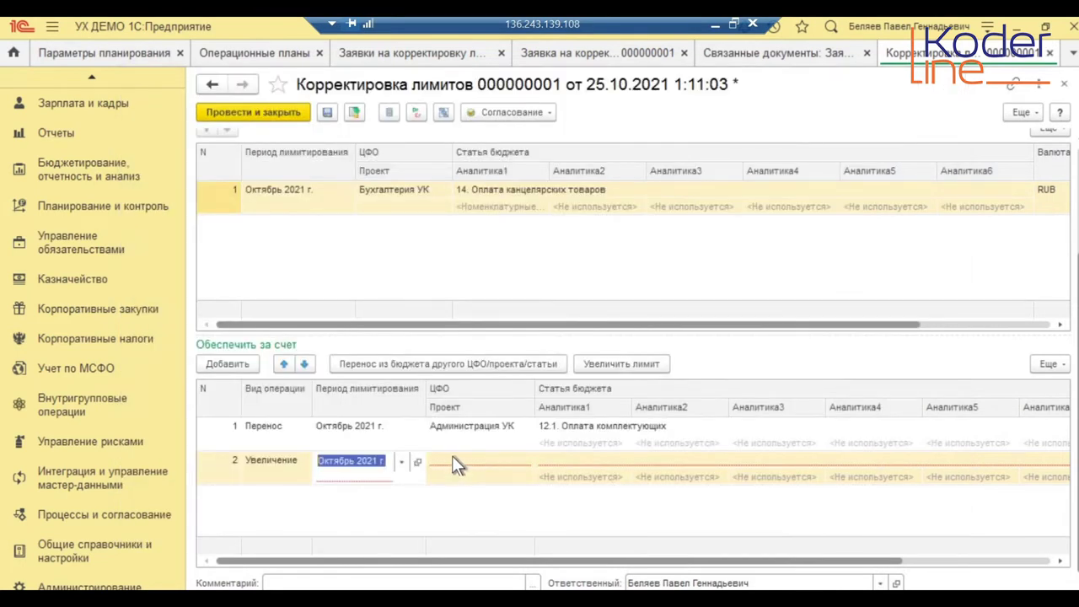
# - In the new Увеличение row, set the ЦФО to Управляющая компания and the adjustment amount to 6000000
pyautogui.click(476, 460)
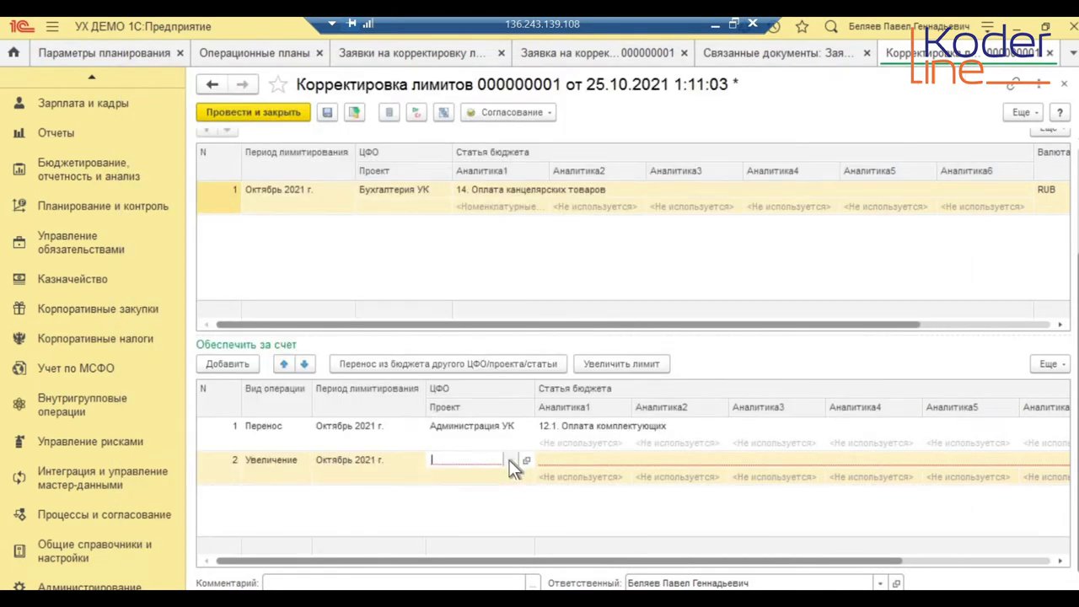
pyautogui.click(510, 460)
pyautogui.click(489, 318)
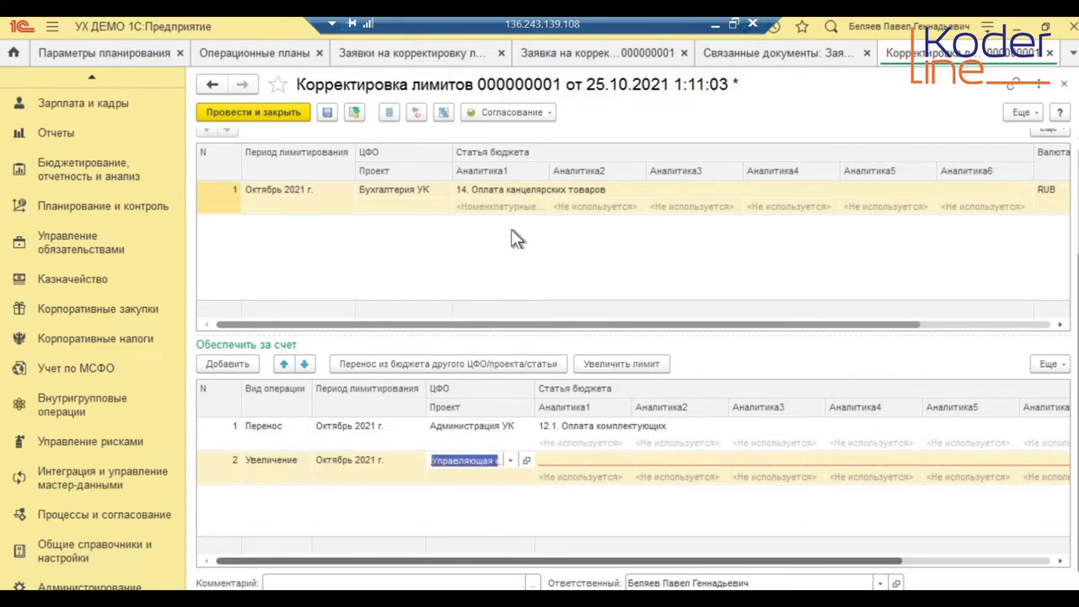
pyautogui.moveTo(542, 558); pyautogui.dragTo(657, 560)
pyautogui.moveTo(735, 562); pyautogui.dragTo(1053, 470)
pyautogui.doubleClick(986, 468)
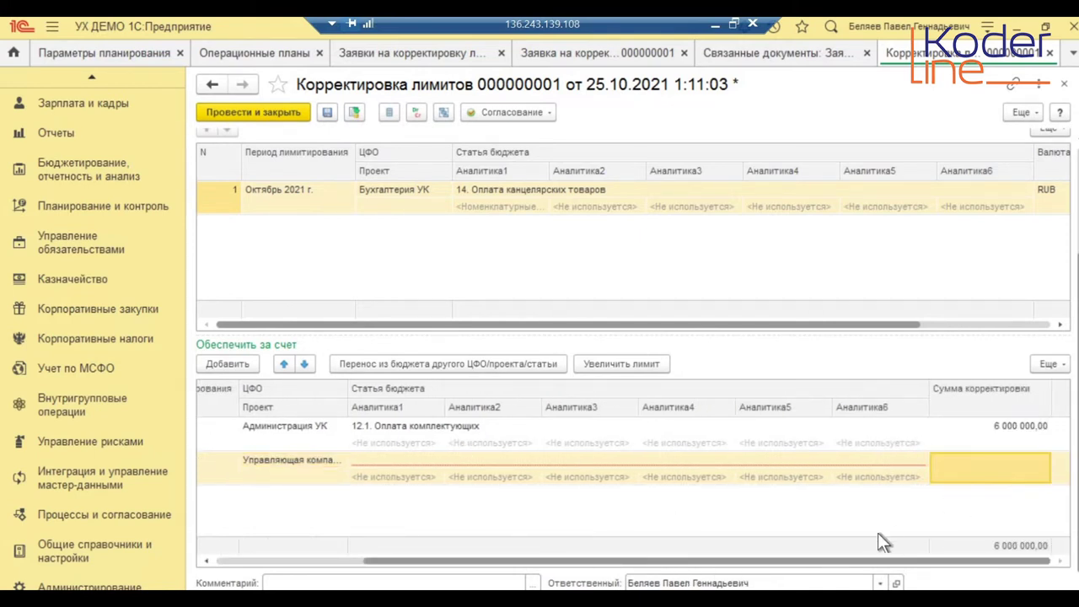
pyautogui.write('6000000')
pyautogui.press('Return')
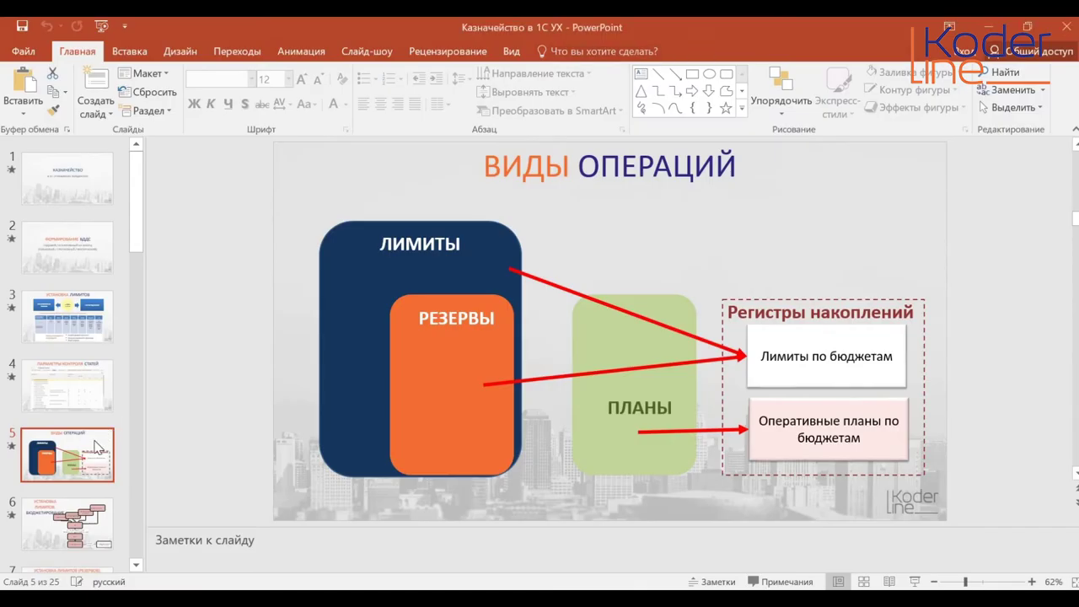
# - Switch to the PowerPoint presentation and show slide 9 on limit adjustment
pyautogui.scroll(-3, 95, 447)
pyautogui.scroll(-2, 96, 447)
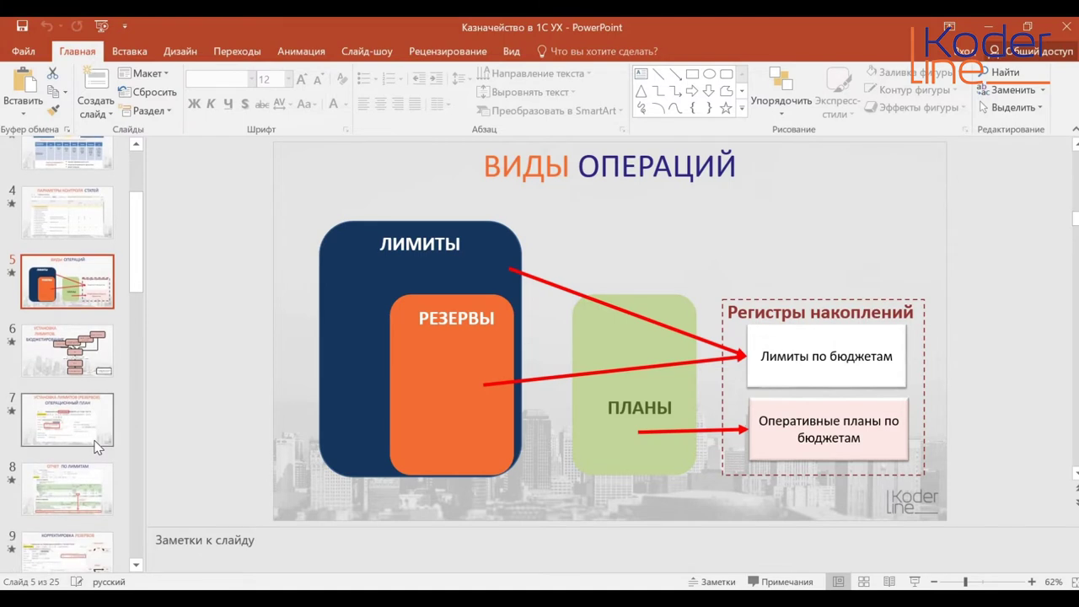
pyautogui.scroll(-4, 95, 447)
pyautogui.click(67, 451)
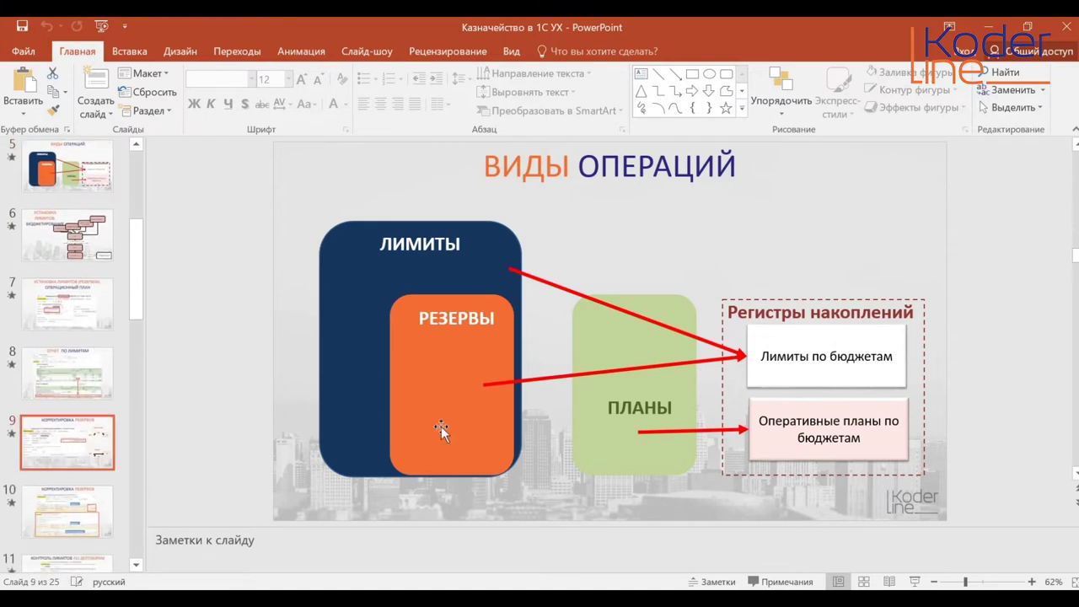
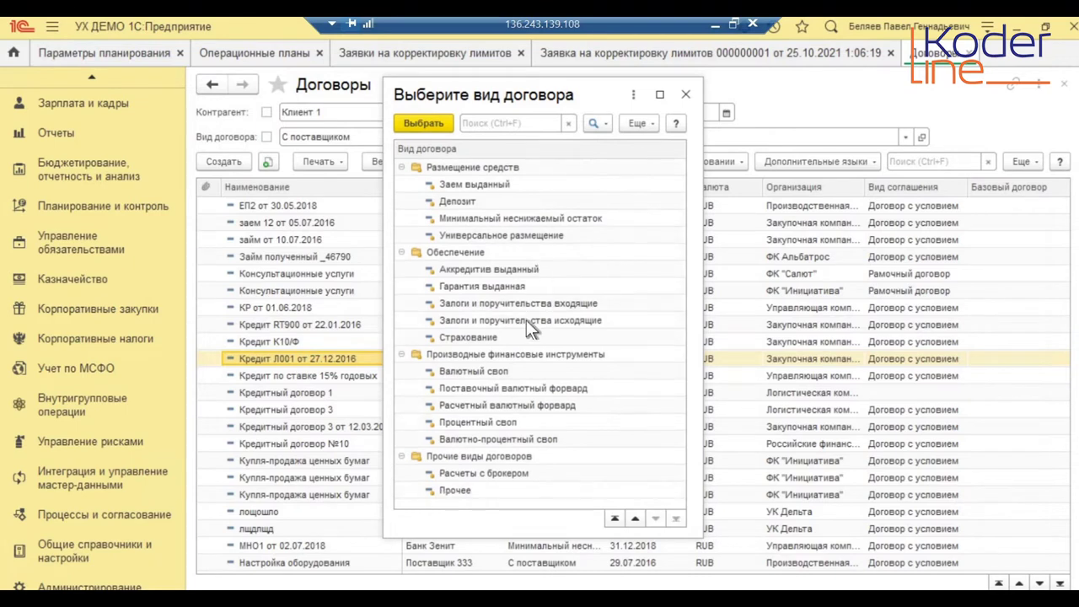
# - Examine the available contract kinds from the start of the list and leave the selection without choosing one
pyautogui.scroll(5, 518, 375)
pyautogui.scroll(3, 519, 371)
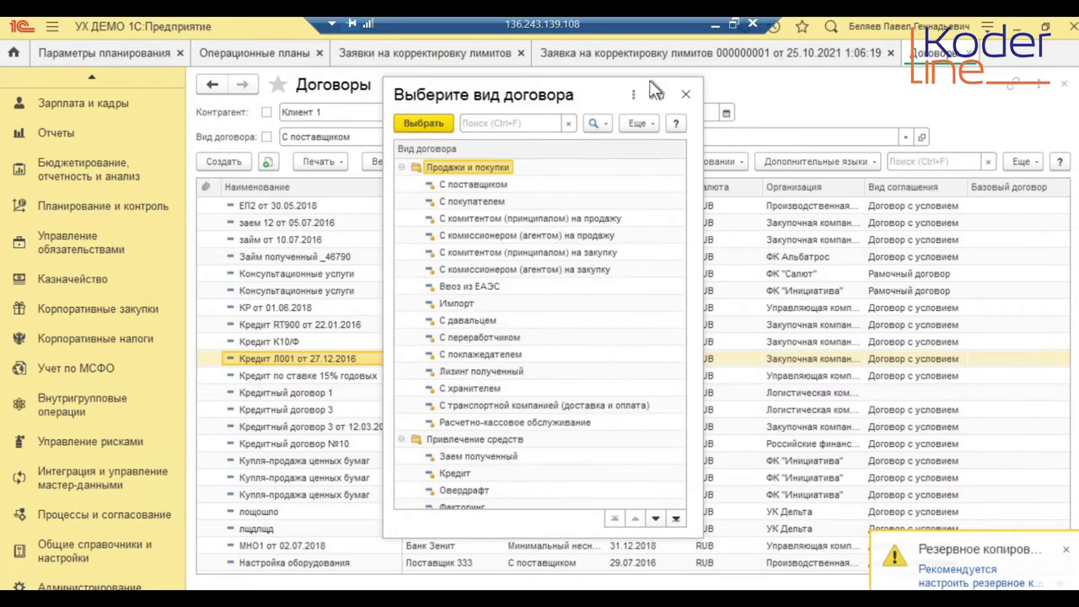
pyautogui.press('Escape')
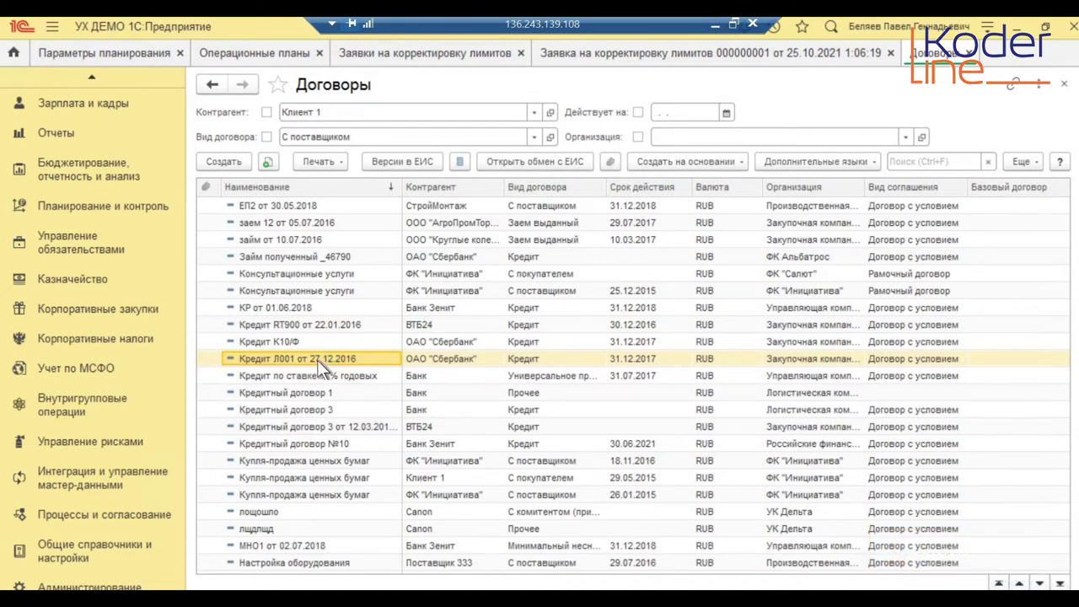
# - Open the contract Кредит Л001 от 27.12.2016, enable editing, and examine the Вид соглашения options while keeping the current one
pyautogui.doubleClick(251, 358)
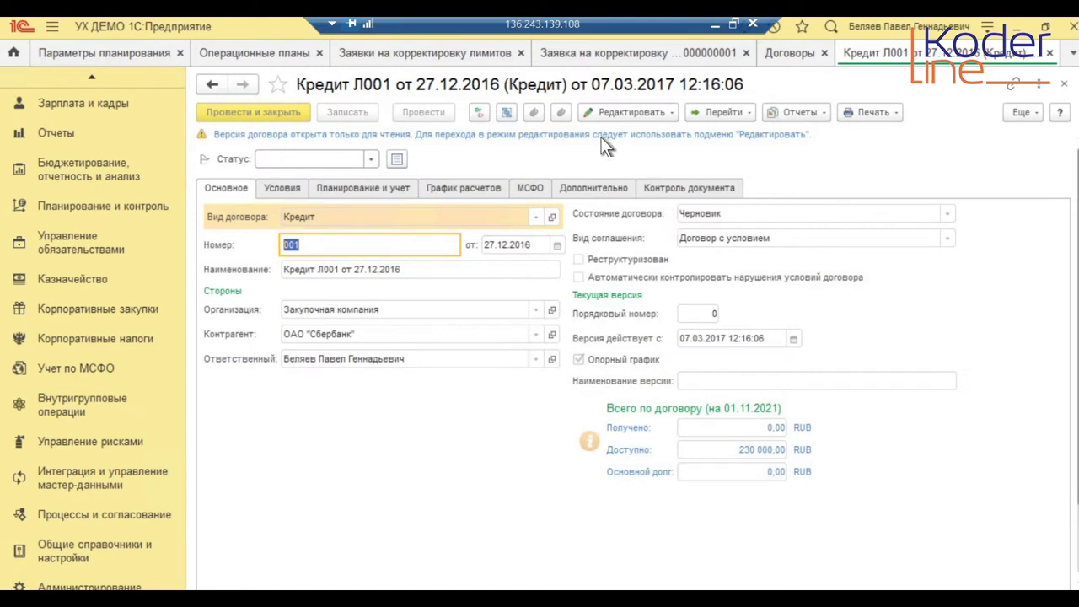
pyautogui.click(634, 111)
pyautogui.click(647, 135)
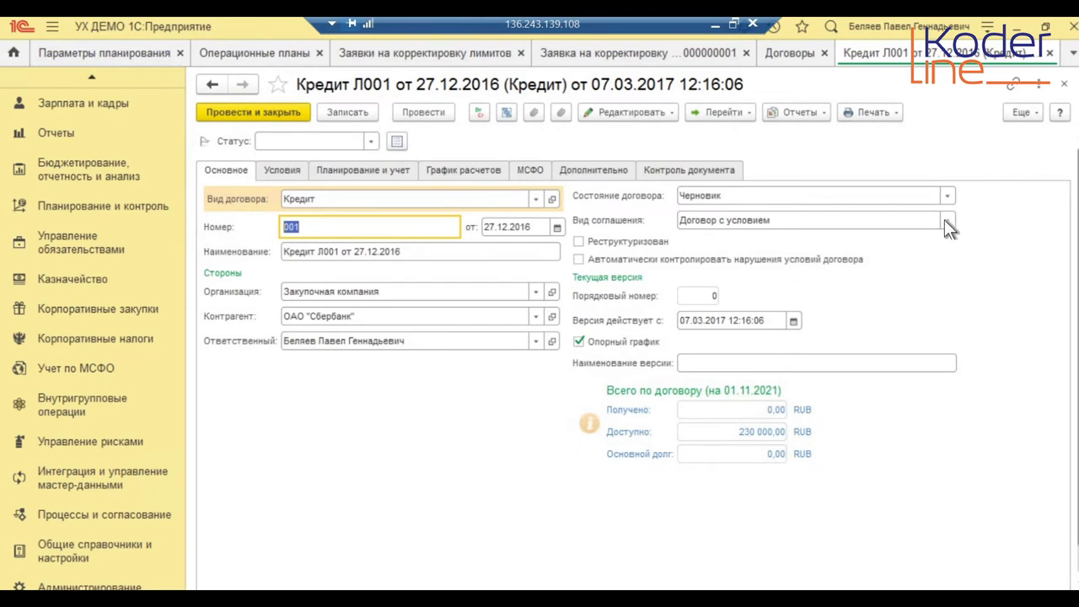
pyautogui.click(946, 220)
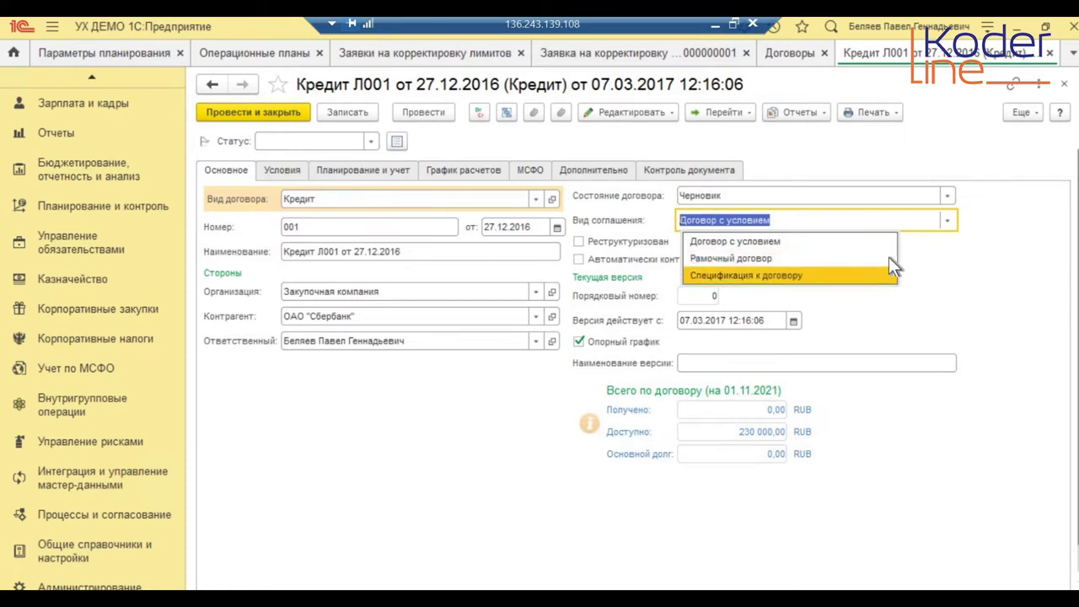
pyautogui.press('Escape')
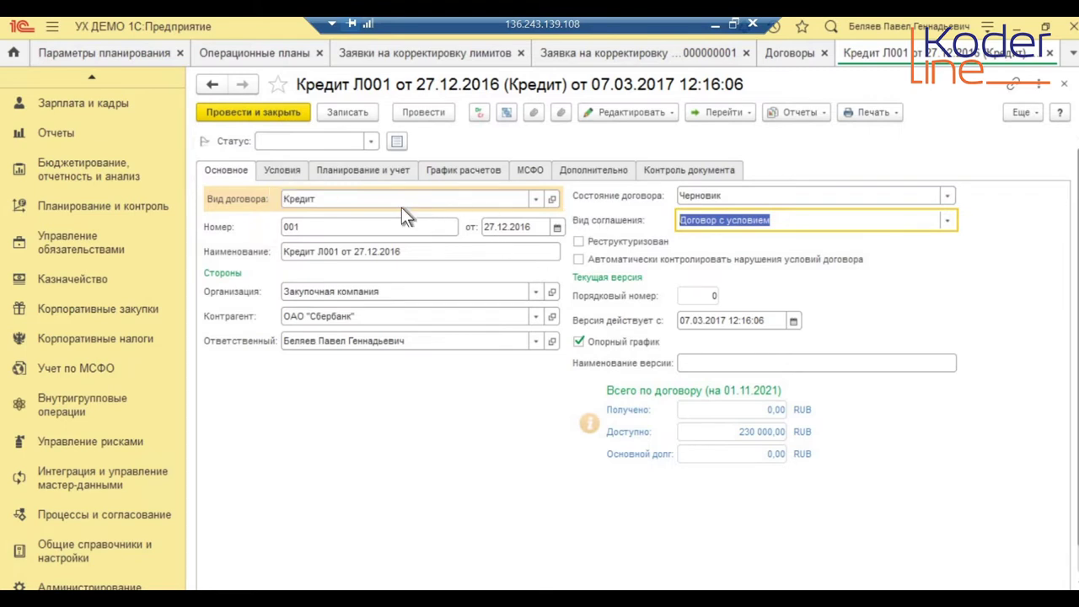
# - Show the contract's conditions with the Проценты section expanded, and examine the rate type and rate variability options, keeping Фиксированная ставка
pyautogui.click(279, 169)
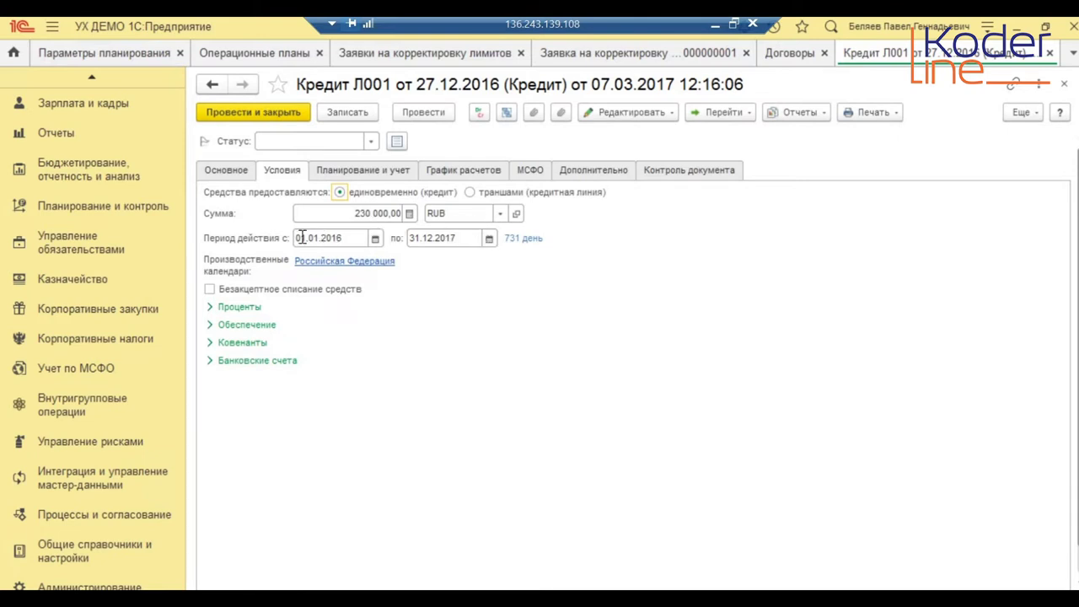
pyautogui.click(233, 309)
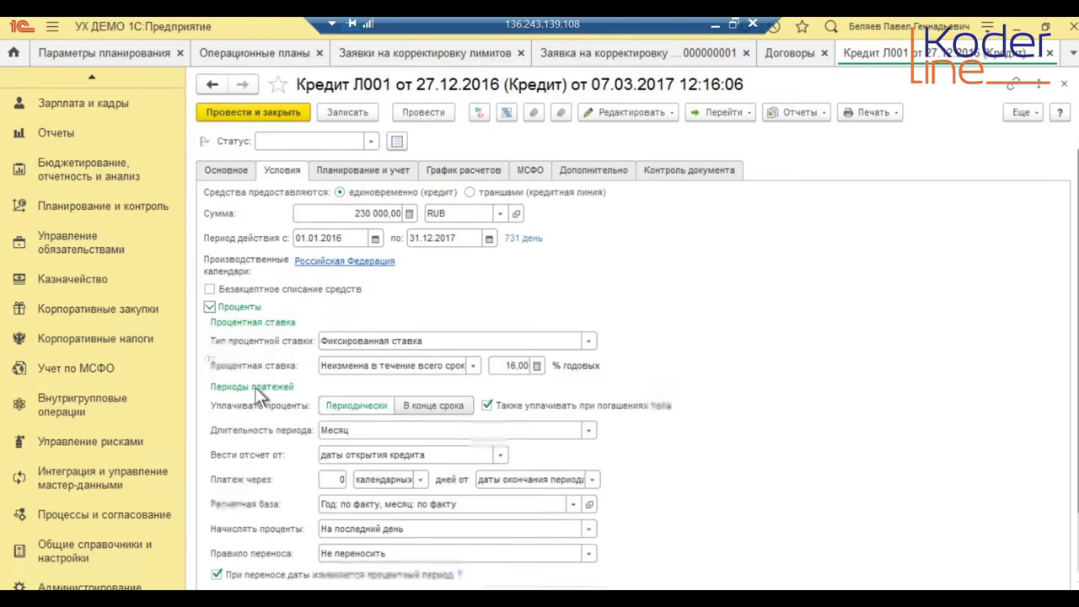
pyautogui.scroll(-2, 298, 382)
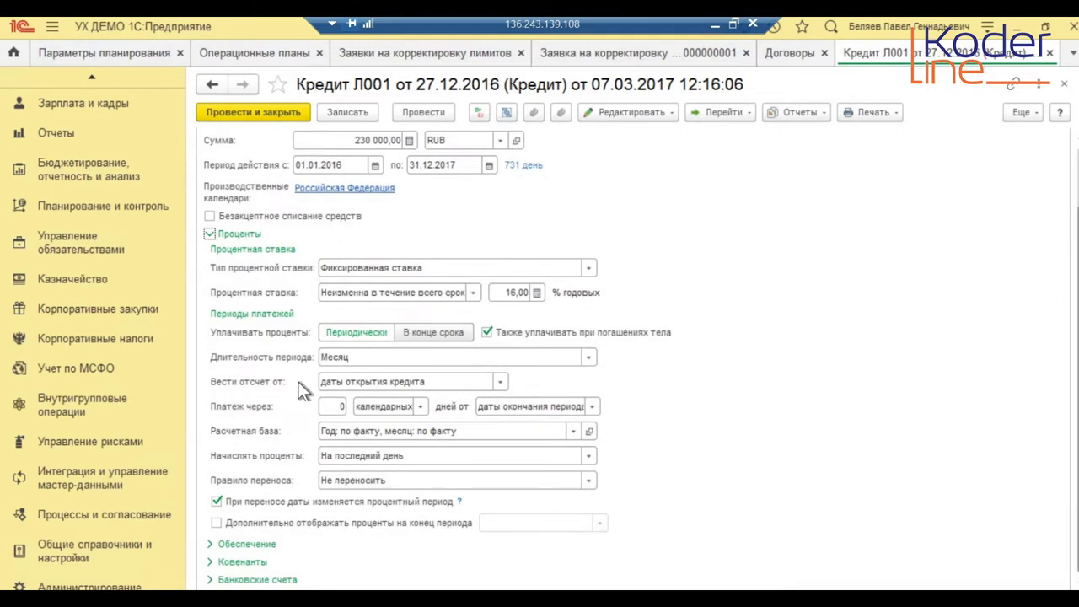
pyautogui.click(587, 268)
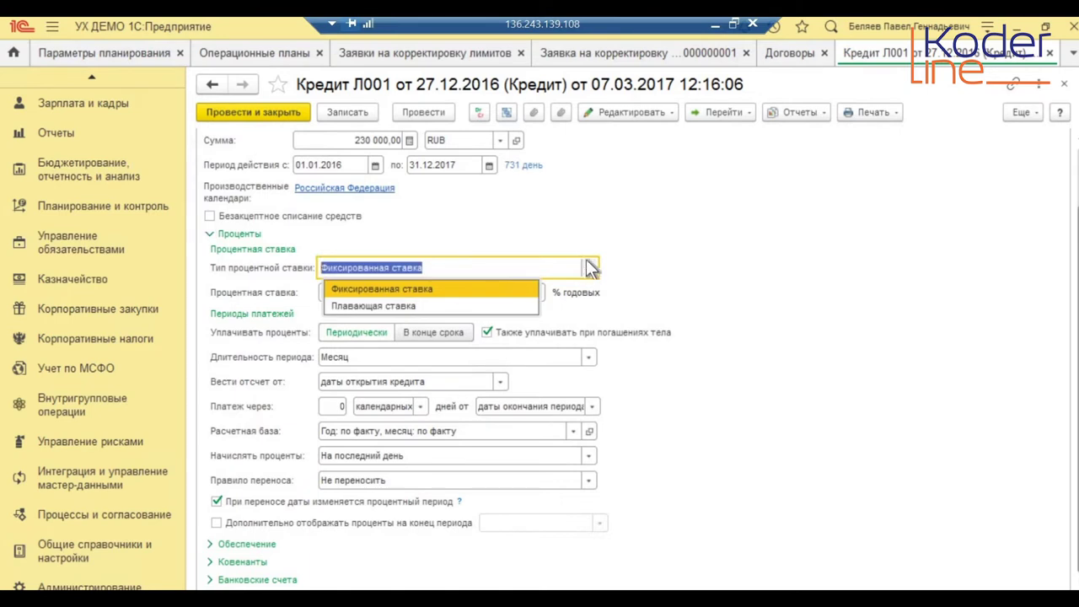
pyautogui.click(413, 288)
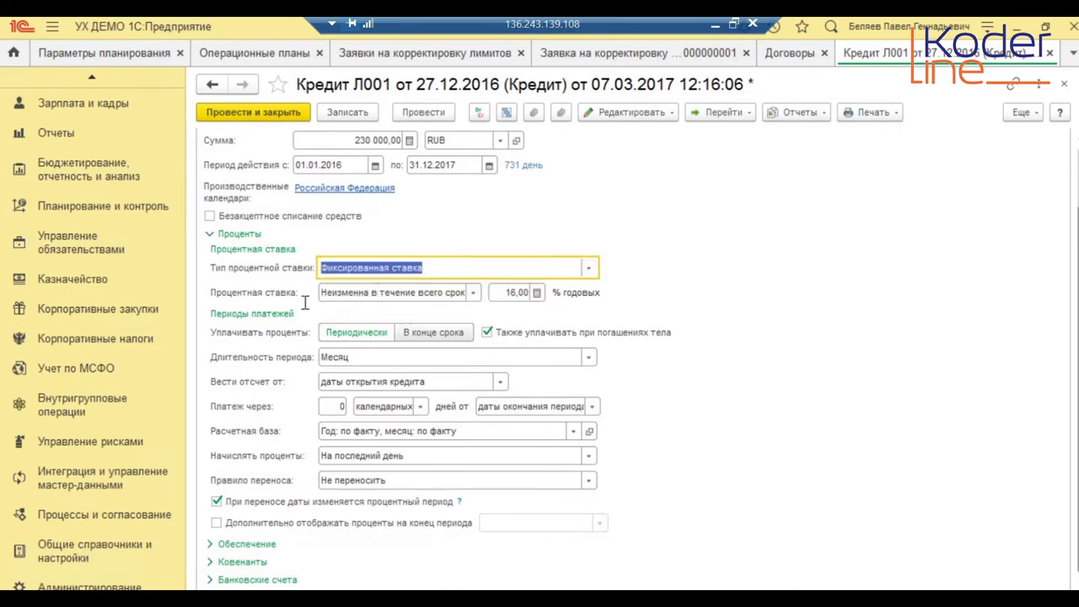
pyautogui.click(475, 295)
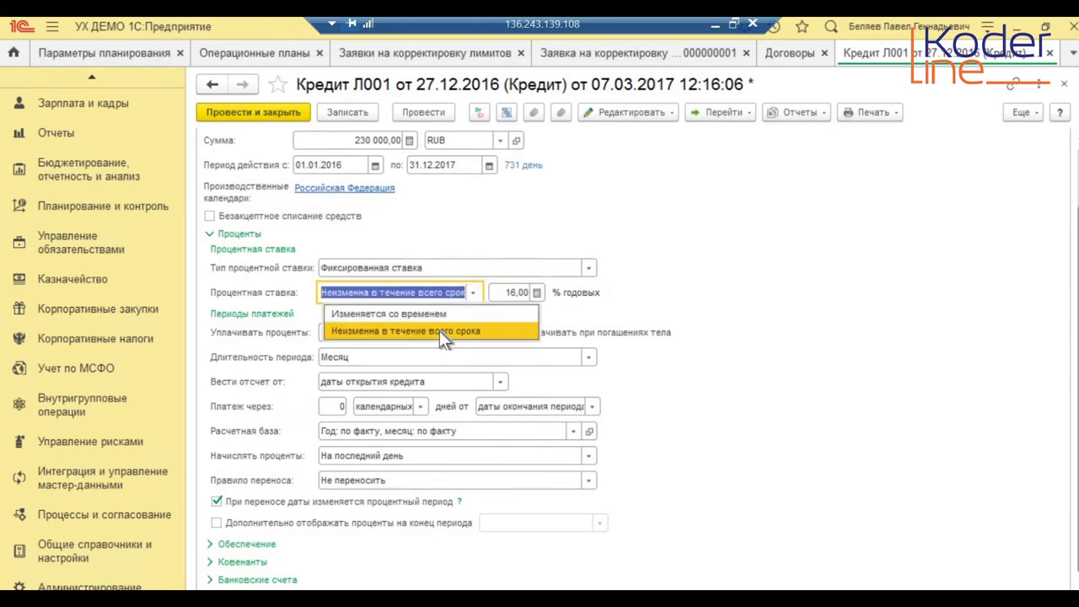
pyautogui.click(568, 312)
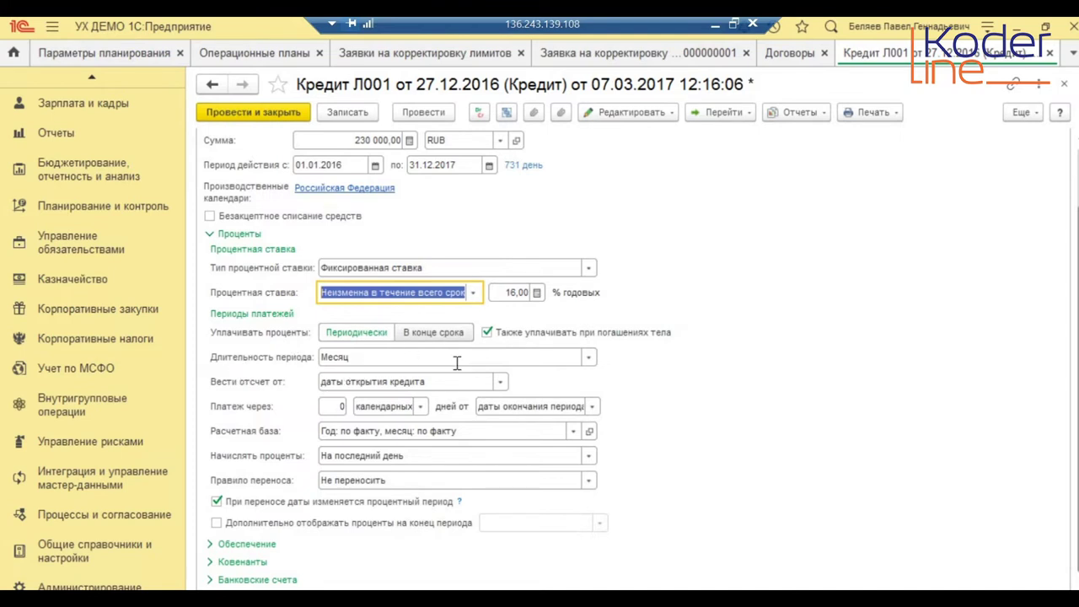
# - Examine the options for Длительность периода and Вести отсчет от, keeping Месяц and даты открытия кредита
pyautogui.click(588, 356)
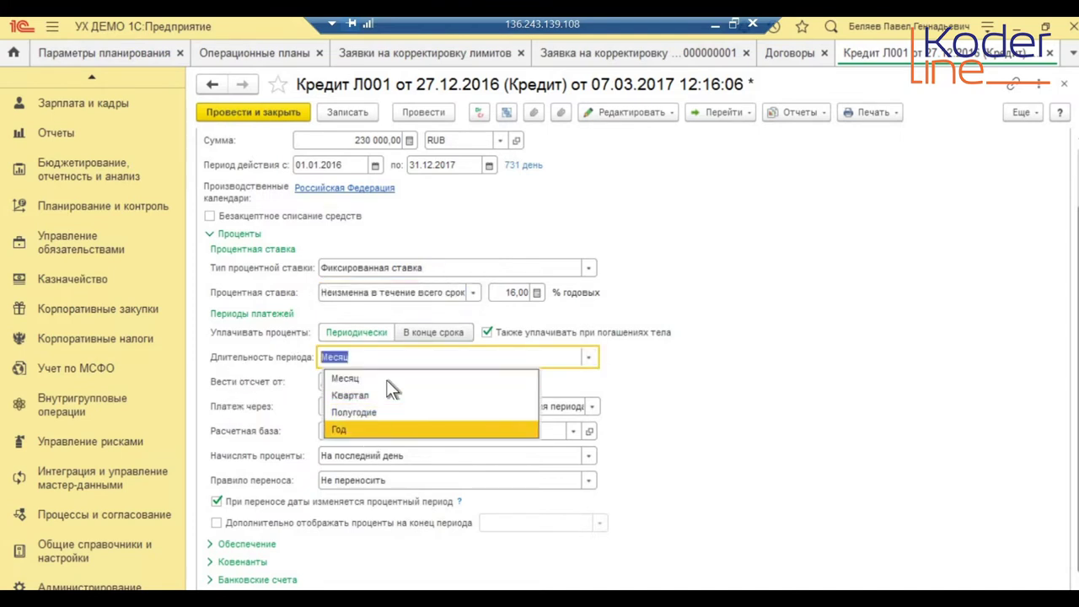
pyautogui.click(582, 384)
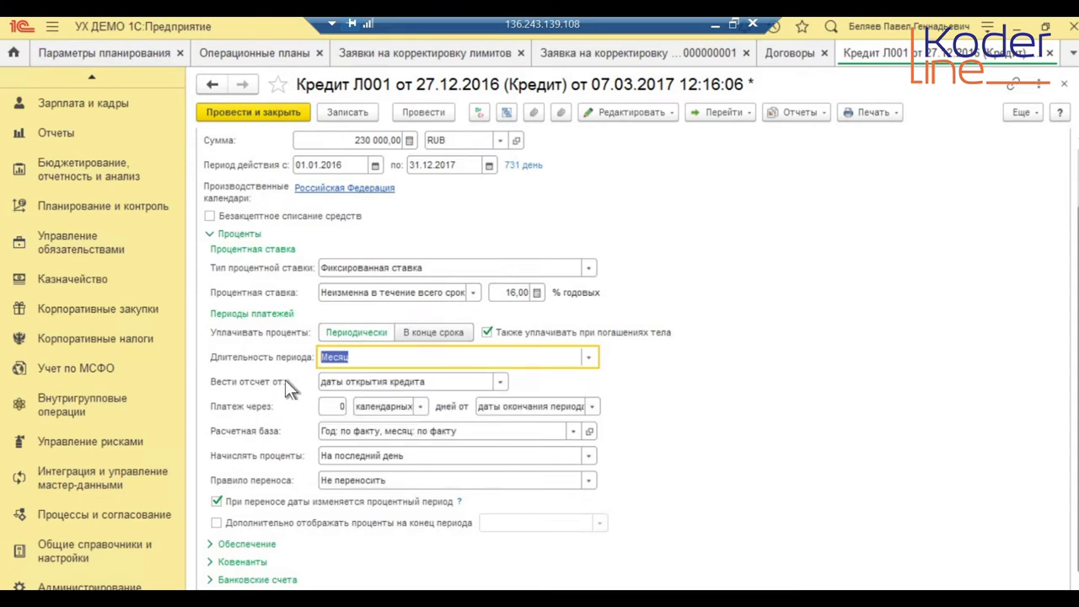
pyautogui.click(501, 383)
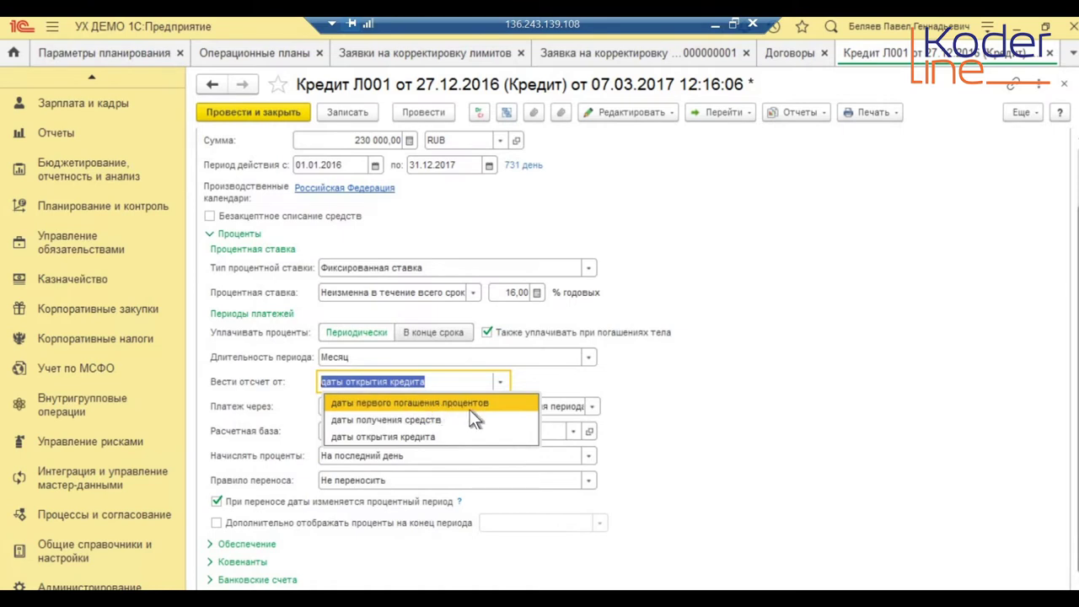
pyautogui.click(643, 393)
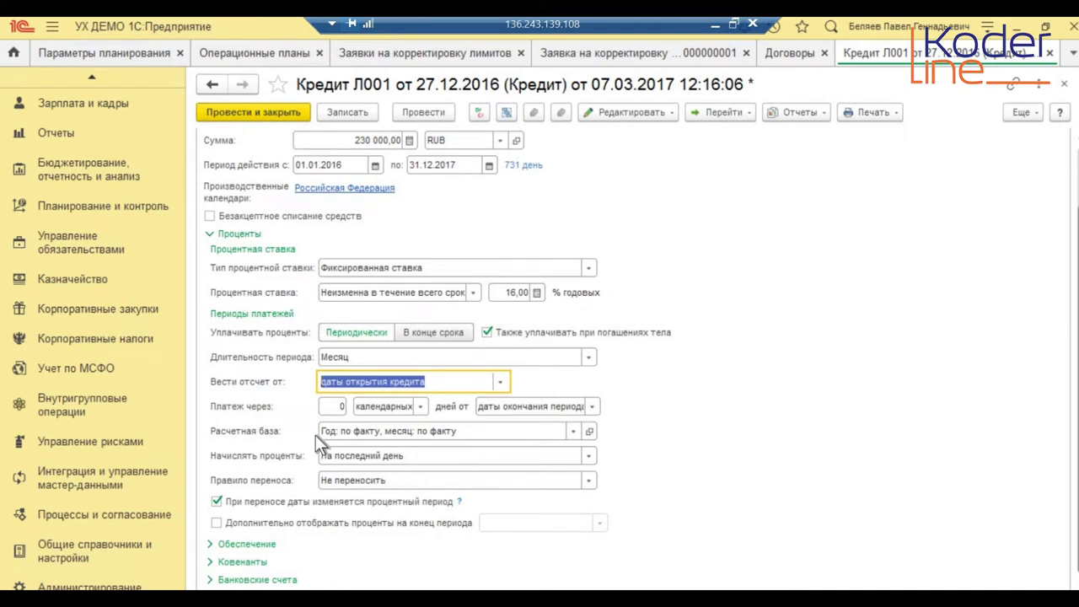
# - Examine the full list of day-count methods for Расчетная база and close it without choosing another
pyautogui.click(573, 431)
pyautogui.click(542, 487)
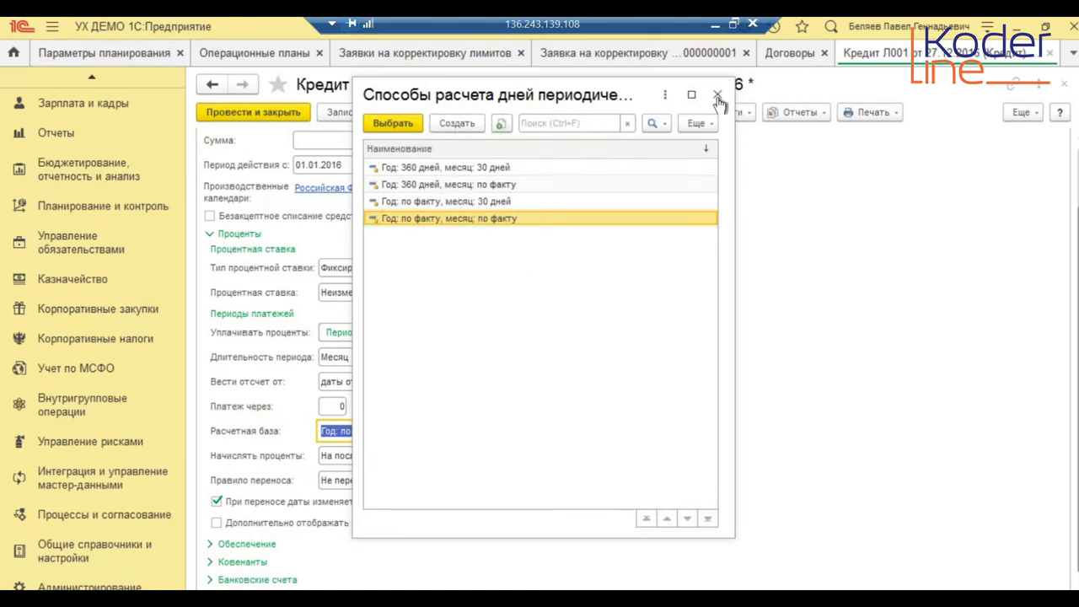
pyautogui.press('Escape')
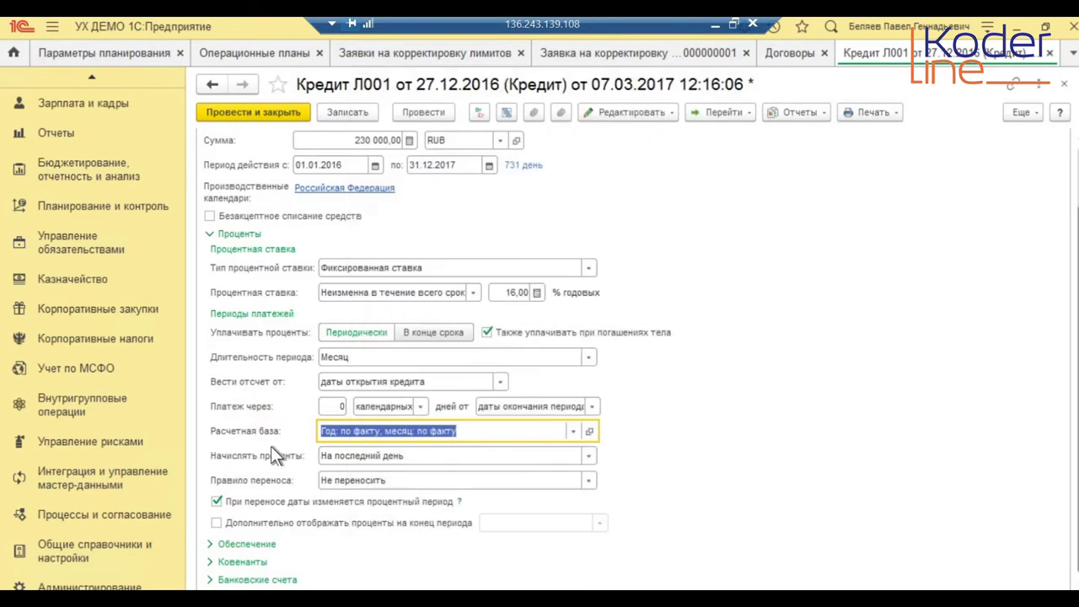
# - Examine the options for Начислять проценты and Правило переноса, keeping На последний день and Не переносить
pyautogui.click(589, 456)
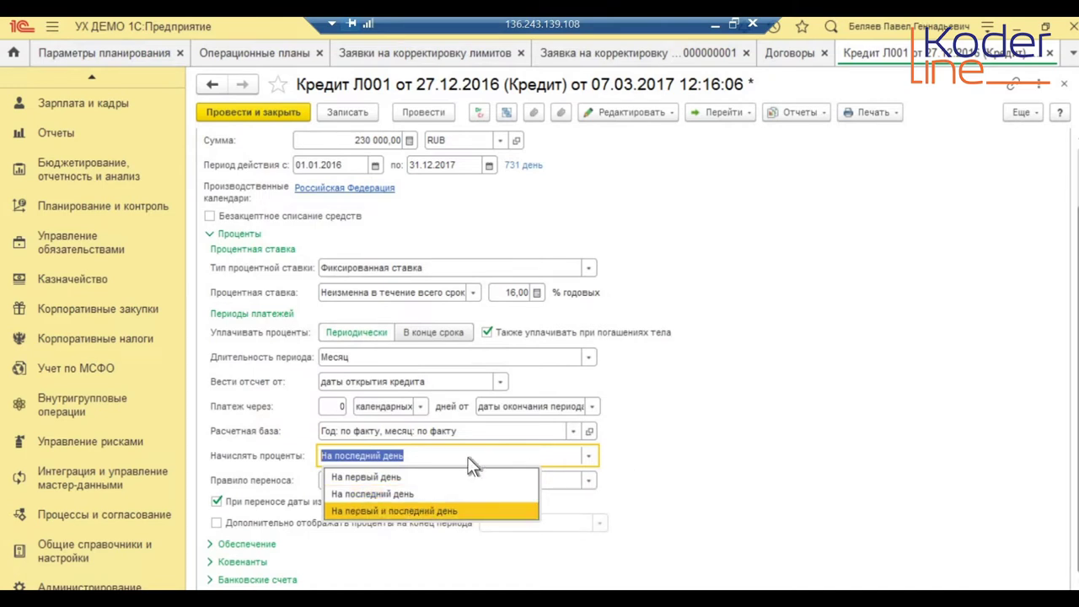
pyautogui.press('Escape')
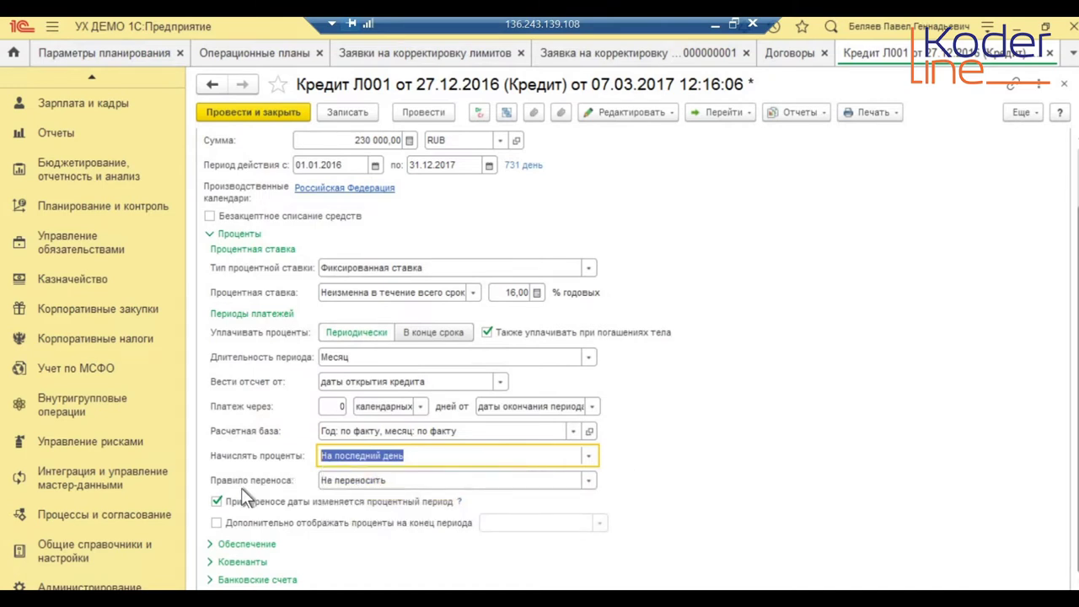
pyautogui.click(589, 481)
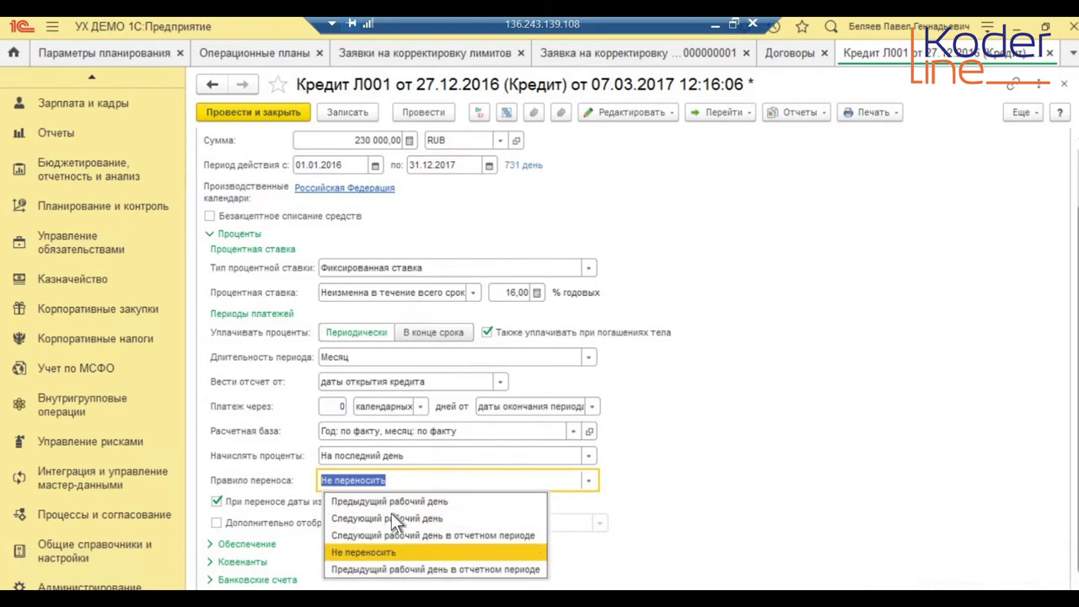
pyautogui.click(380, 553)
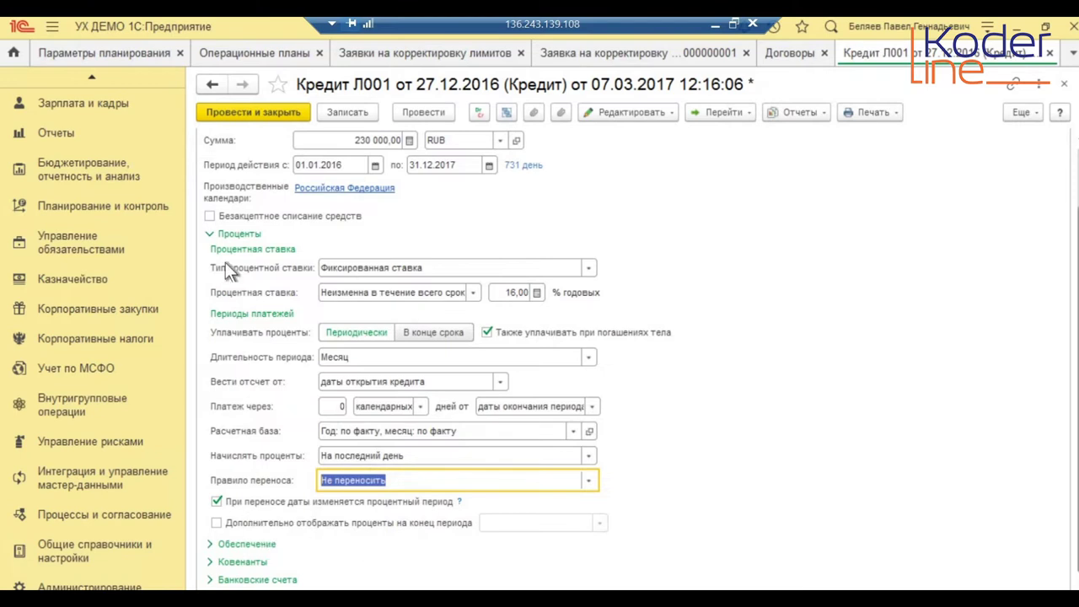
# - Collapse the Проценты section and review the Обеспечение, Ковенанты and Банковские счета sections in turn, collapsing each again
pyautogui.click(239, 234)
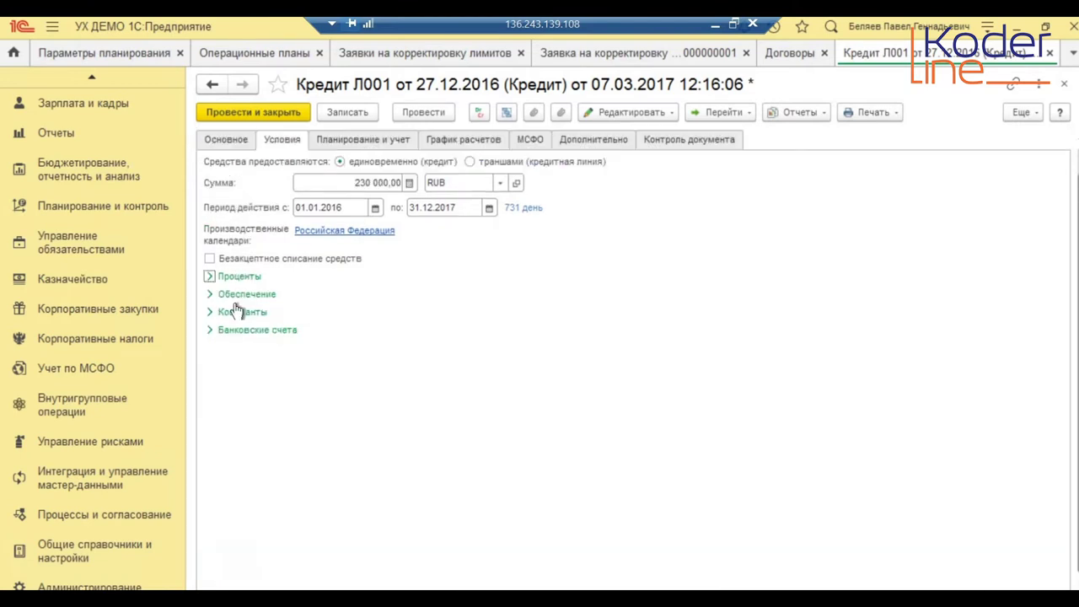
pyautogui.click(240, 295)
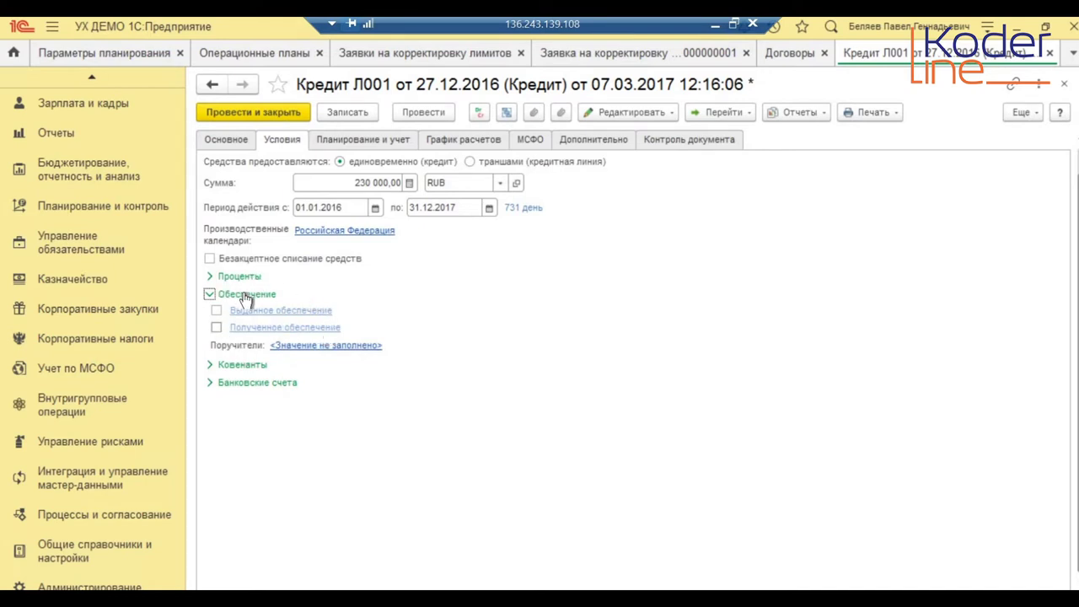
pyautogui.click(248, 297)
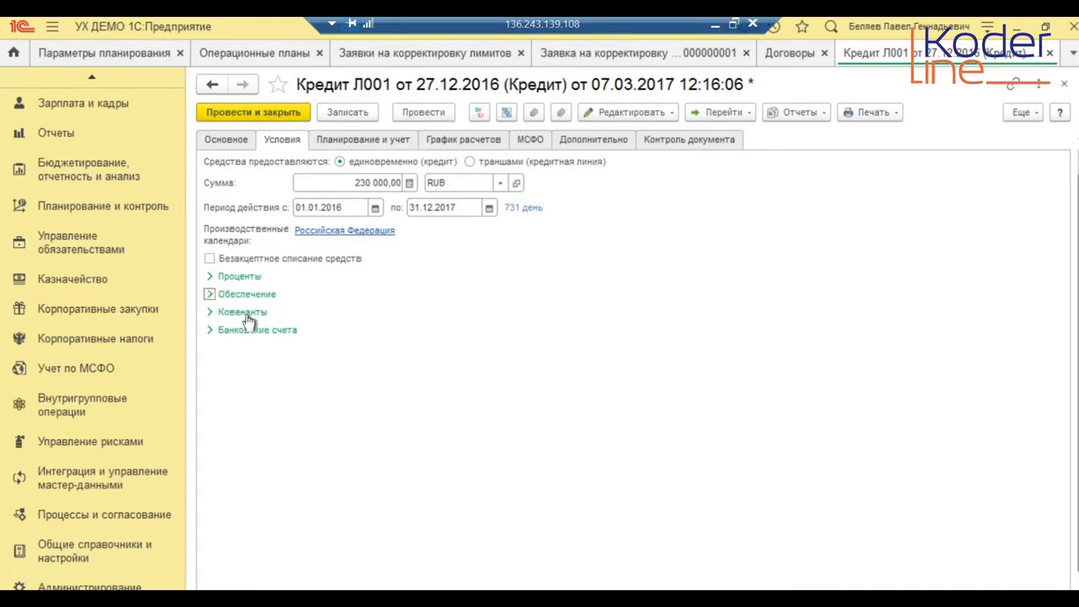
pyautogui.click(245, 313)
pyautogui.click(246, 315)
pyautogui.click(249, 332)
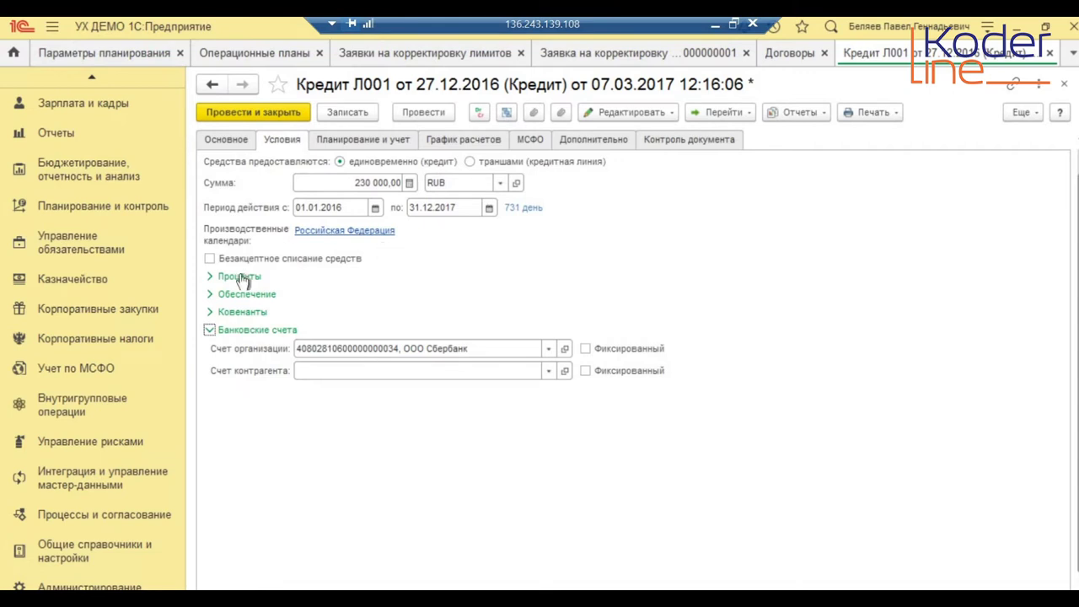
pyautogui.click(236, 331)
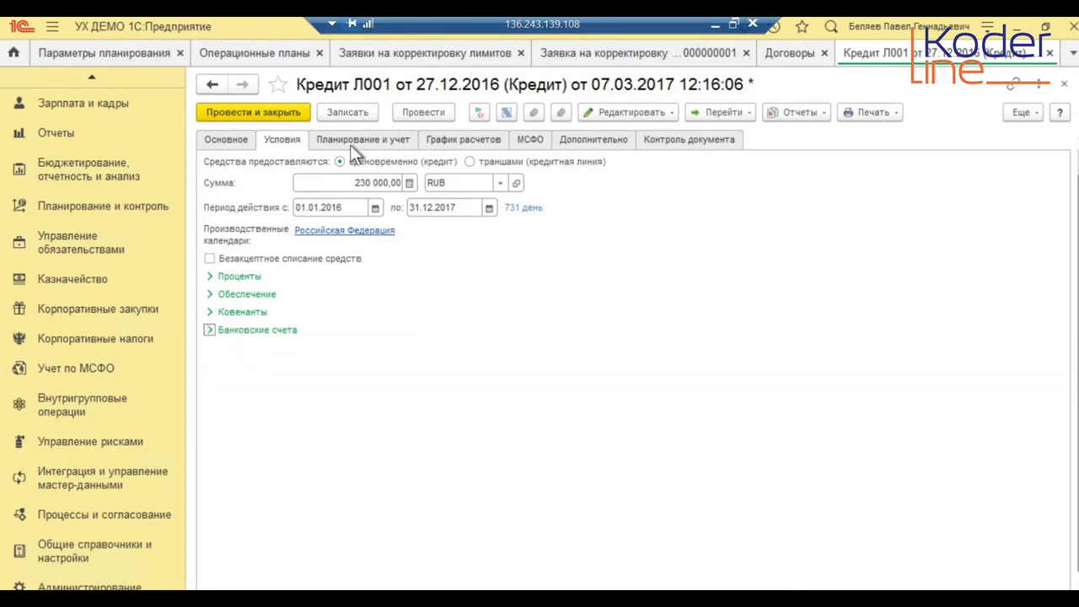
# - Show the contract's planning and accounting settings and examine the full list for Вид расчетов without choosing one
pyautogui.hotkey('ctrl', 'pagedown')
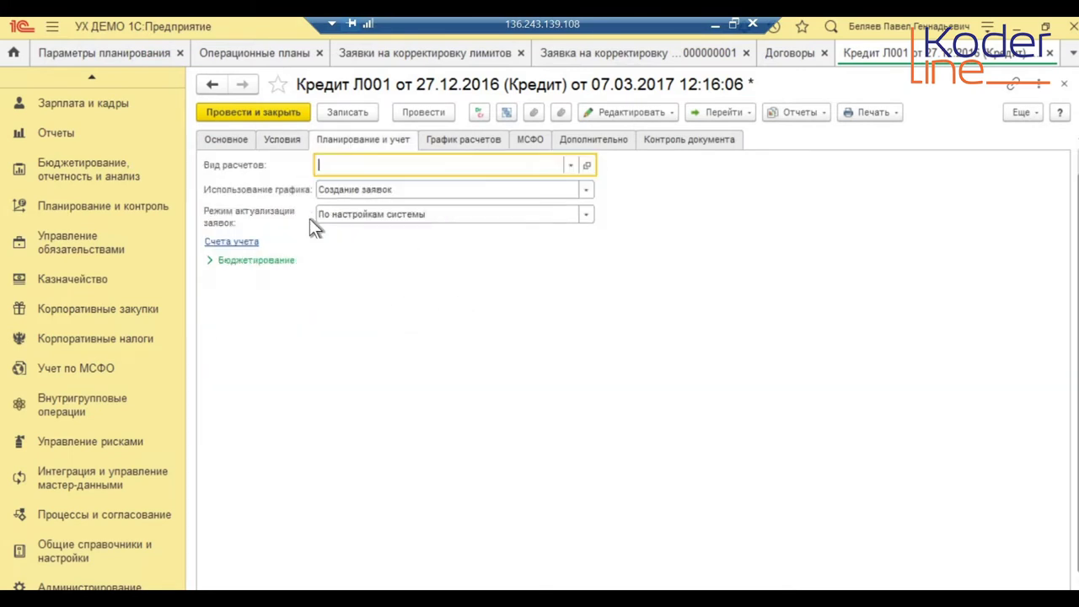
pyautogui.click(572, 166)
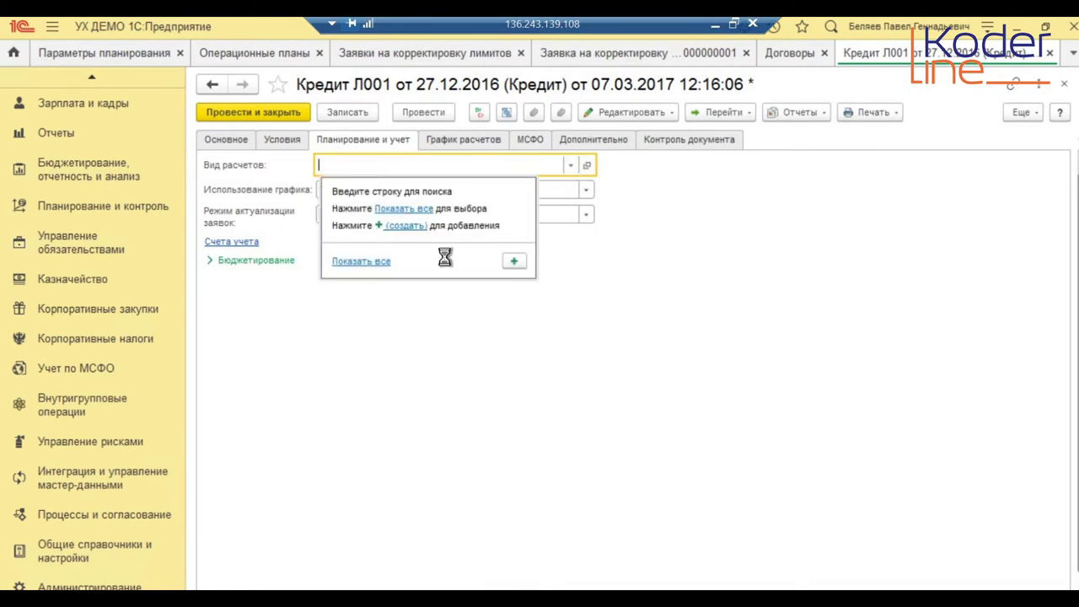
pyautogui.click(361, 261)
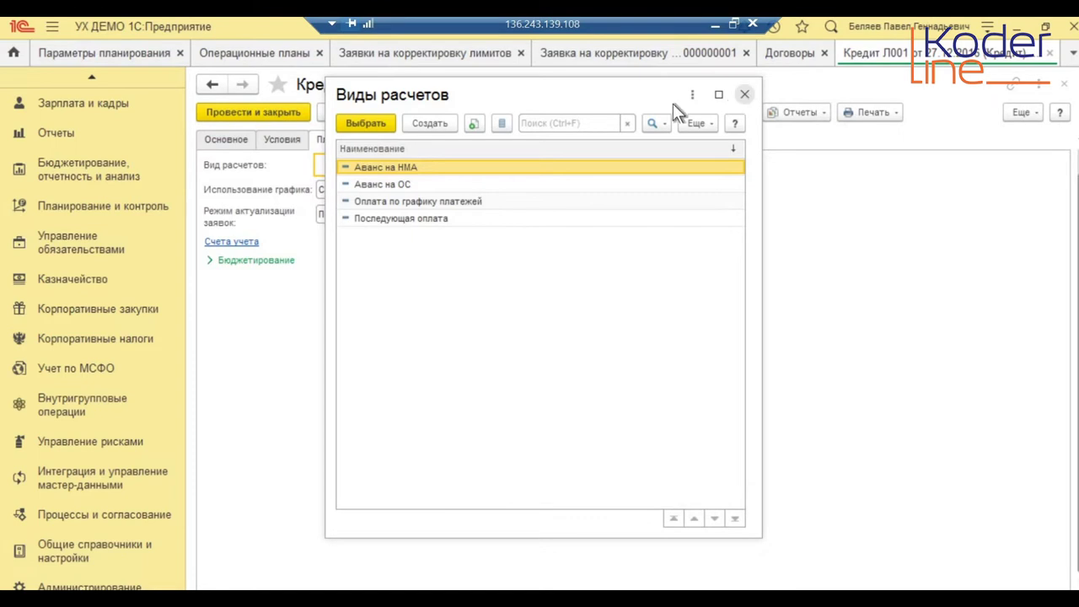
pyautogui.click(744, 94)
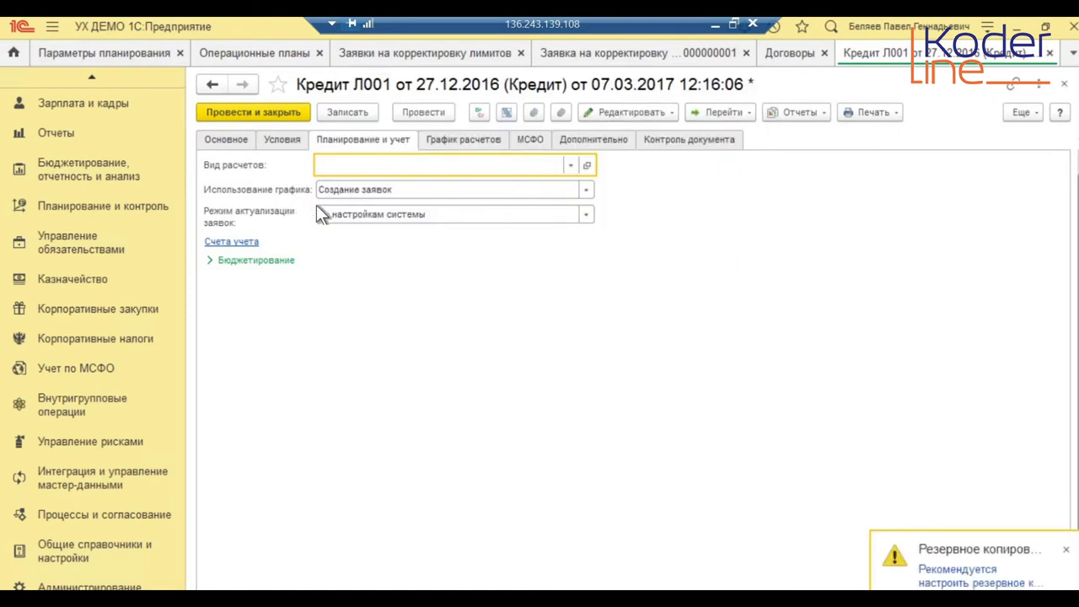
# - Examine the options for Использование графика and Режим актуализации заявок, keeping Создание заявок and По настройкам системы
pyautogui.click(586, 191)
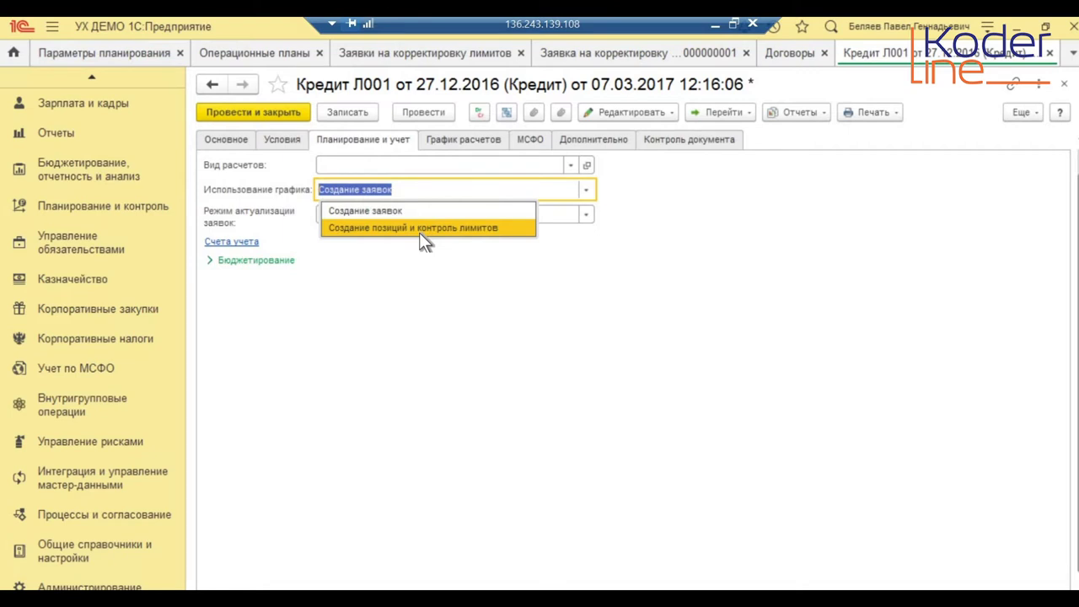
pyautogui.press('Escape')
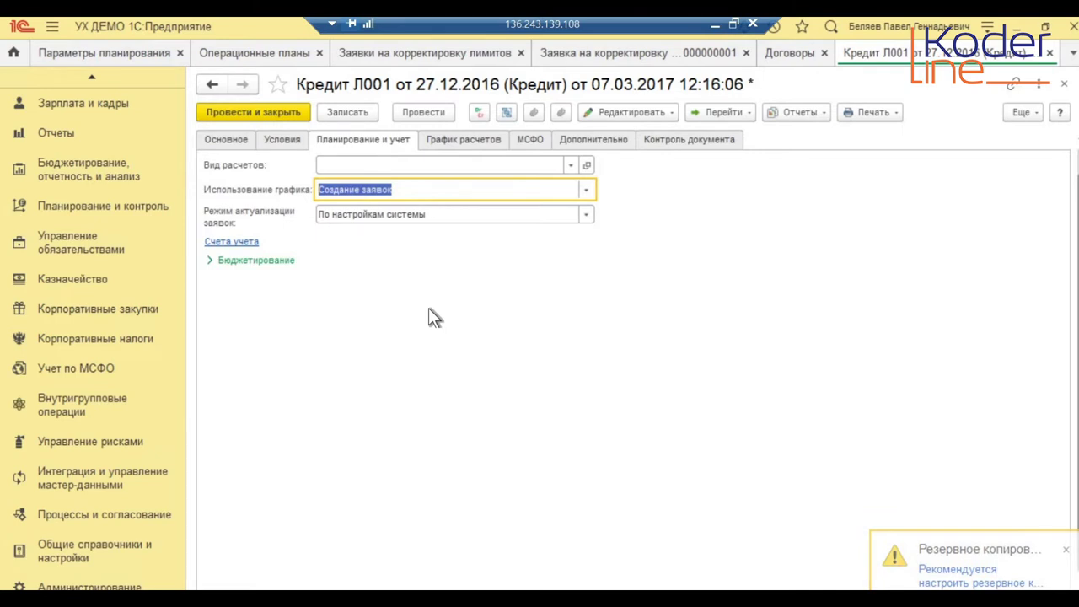
pyautogui.click(586, 214)
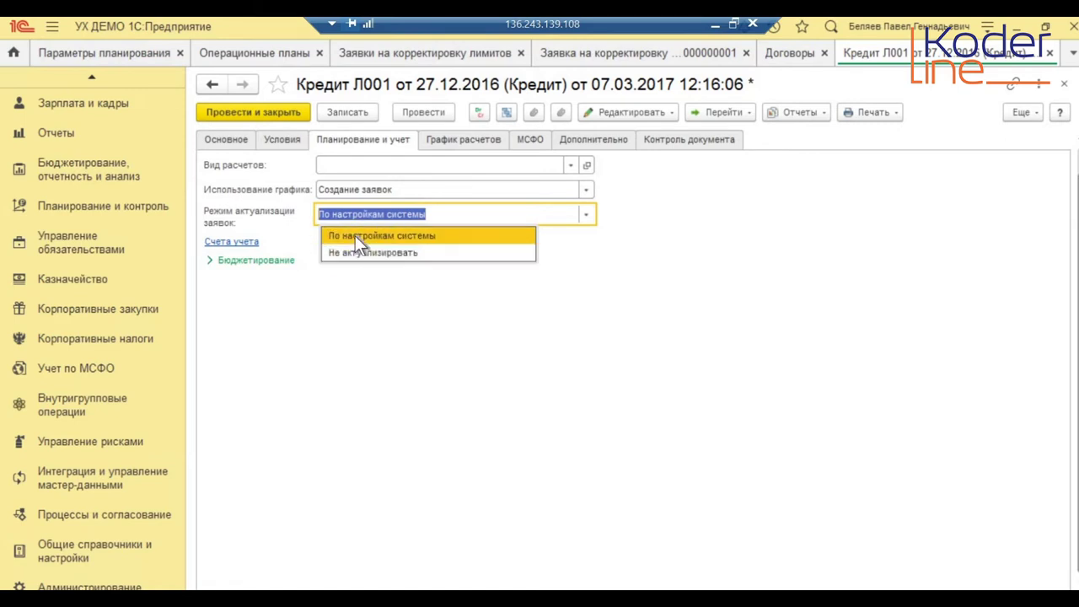
pyautogui.press('Escape')
# - Review the contract's accounting accounts, and the schedule operation parameters in the expanded Бюджетирование section, without changing either
pyautogui.click(239, 243)
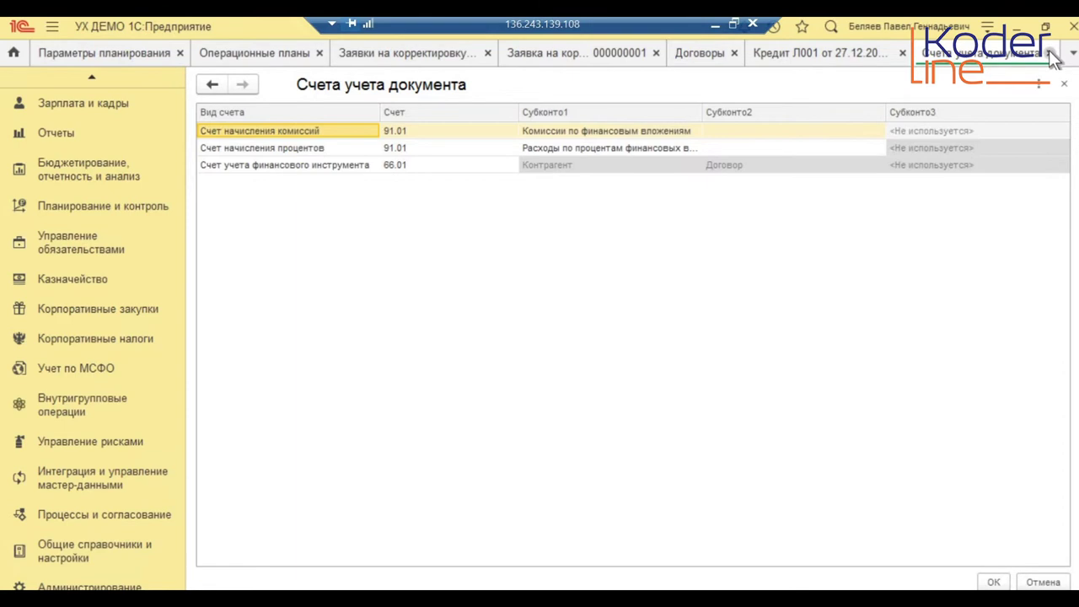
pyautogui.press('Escape')
pyautogui.click(246, 265)
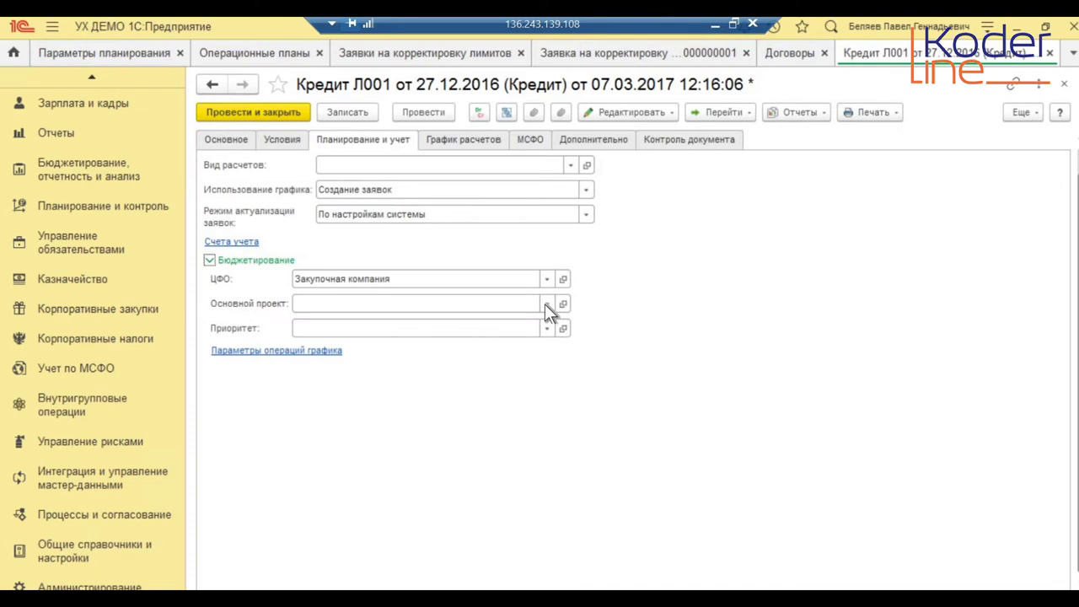
pyautogui.click(266, 350)
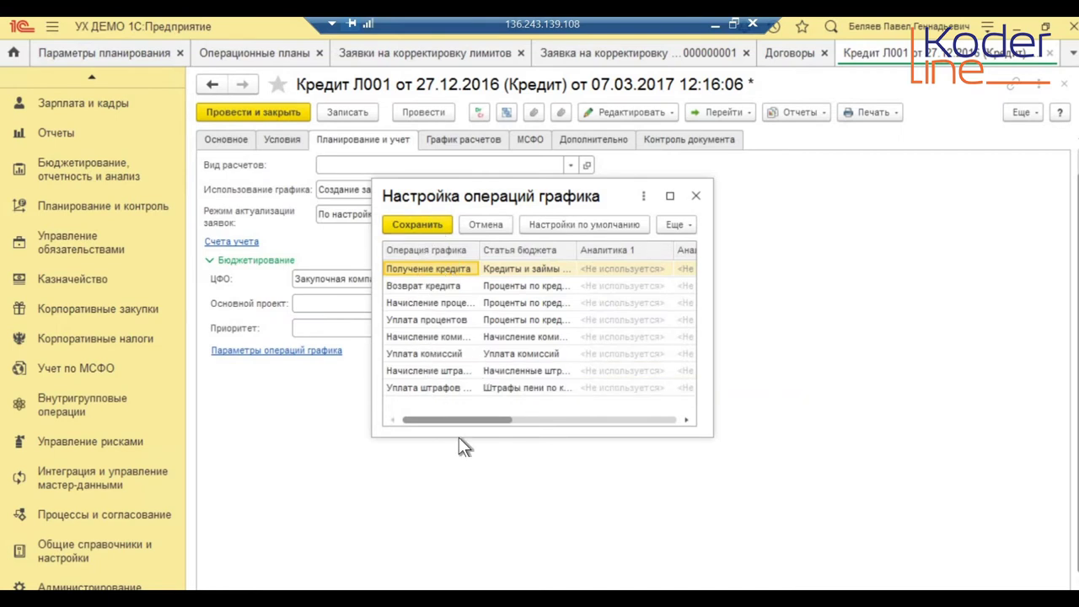
pyautogui.moveTo(462, 415); pyautogui.dragTo(358, 419)
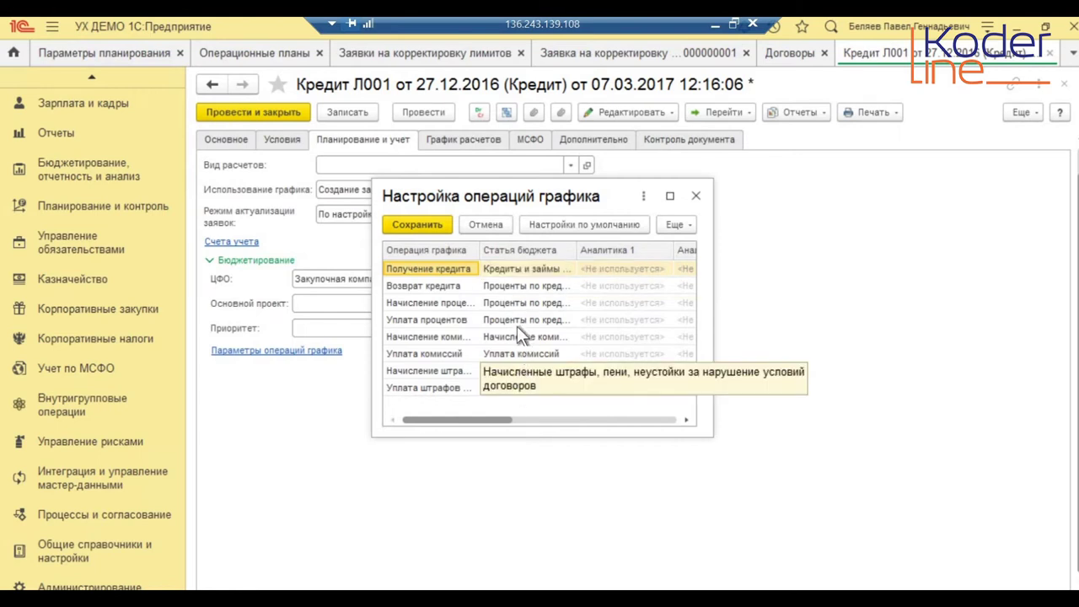
pyautogui.click(695, 195)
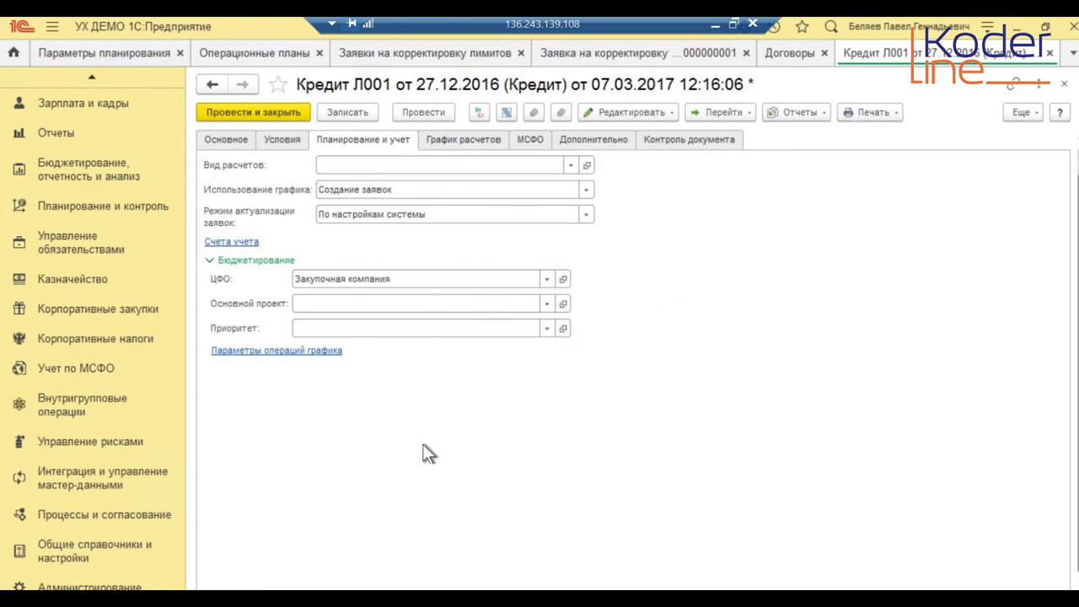
# - Show the credit's settlement schedule and examine its principal and interest rows, including the operation details for 01.05.2016
pyautogui.click(463, 139)
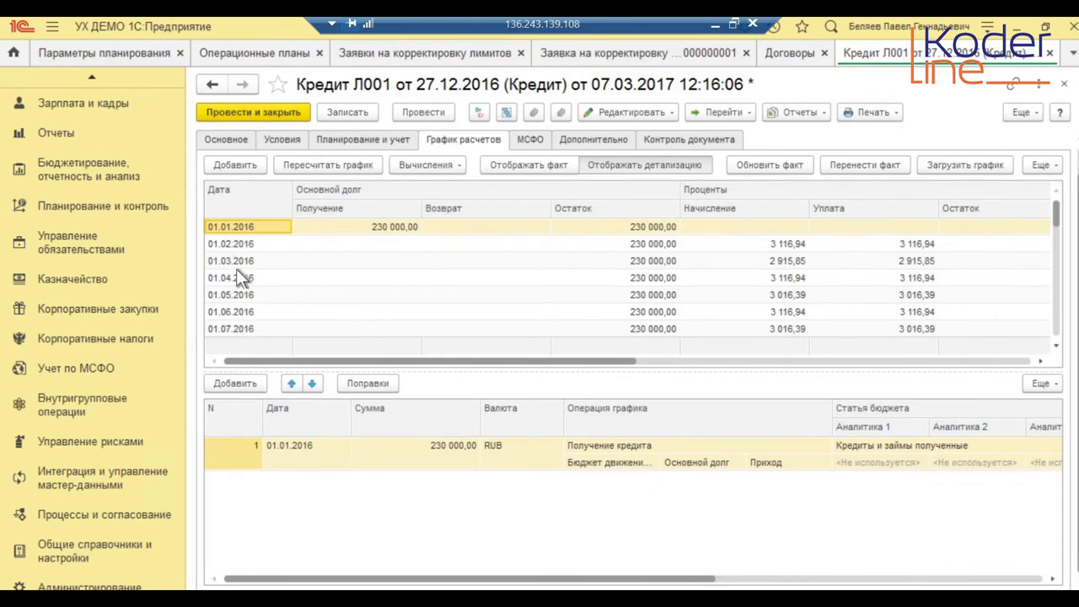
pyautogui.scroll(-7, 240, 287)
pyautogui.click(251, 312)
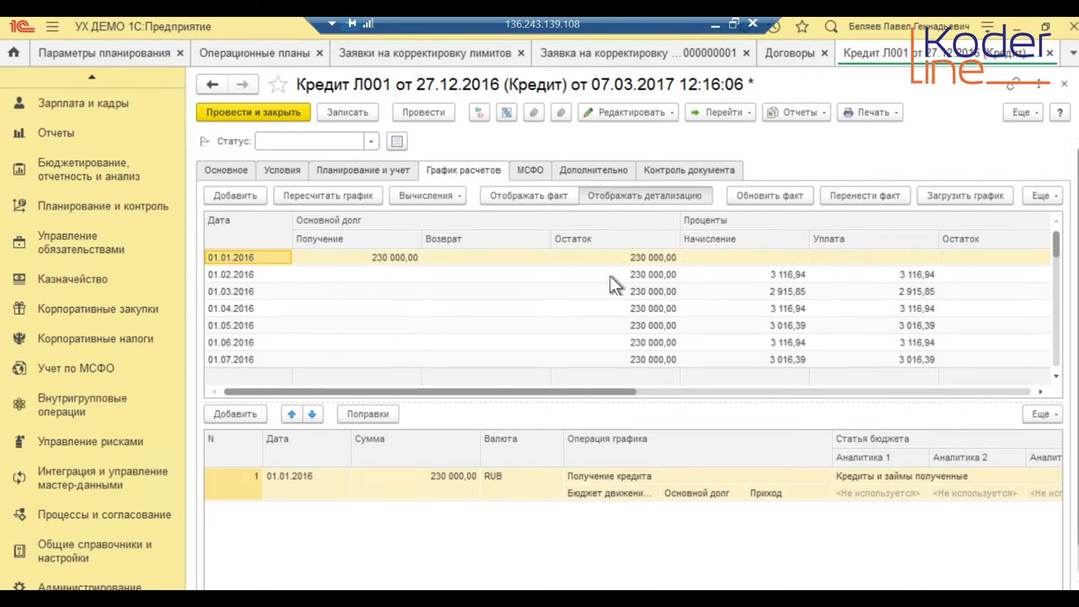
pyautogui.scroll(-4, 629, 302)
pyautogui.moveTo(579, 387); pyautogui.dragTo(858, 375)
pyautogui.click(475, 389)
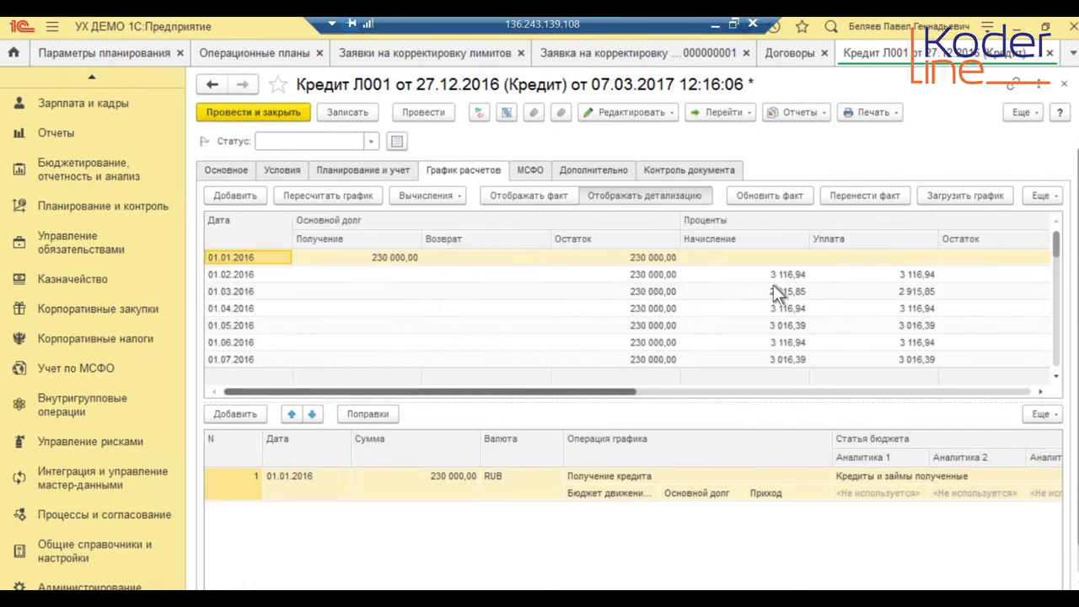
pyautogui.click(531, 327)
pyautogui.scroll(-1, 592, 296)
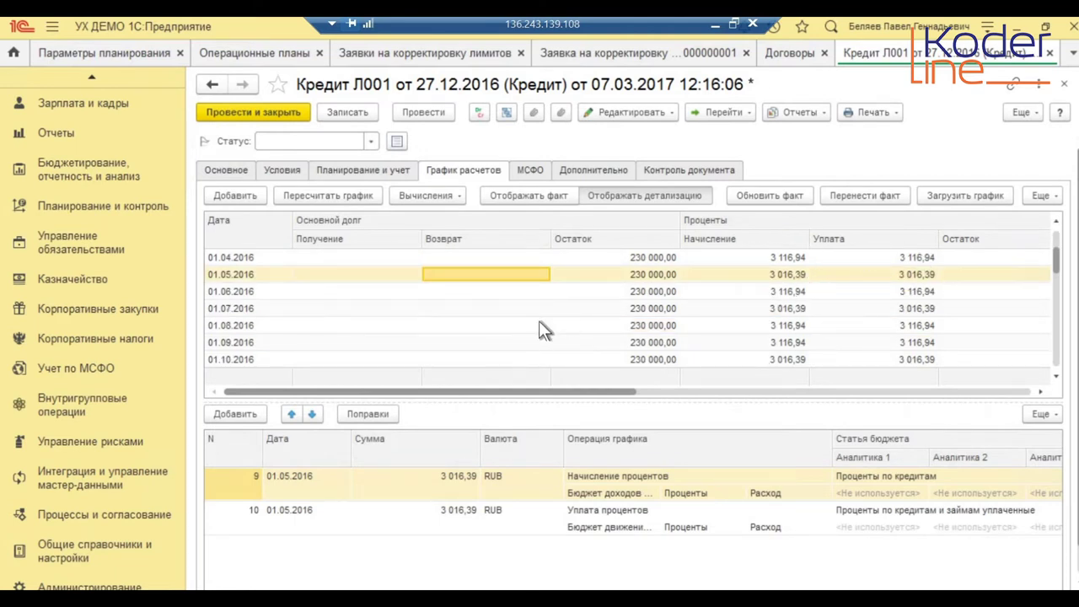
pyautogui.scroll(-2, 520, 335)
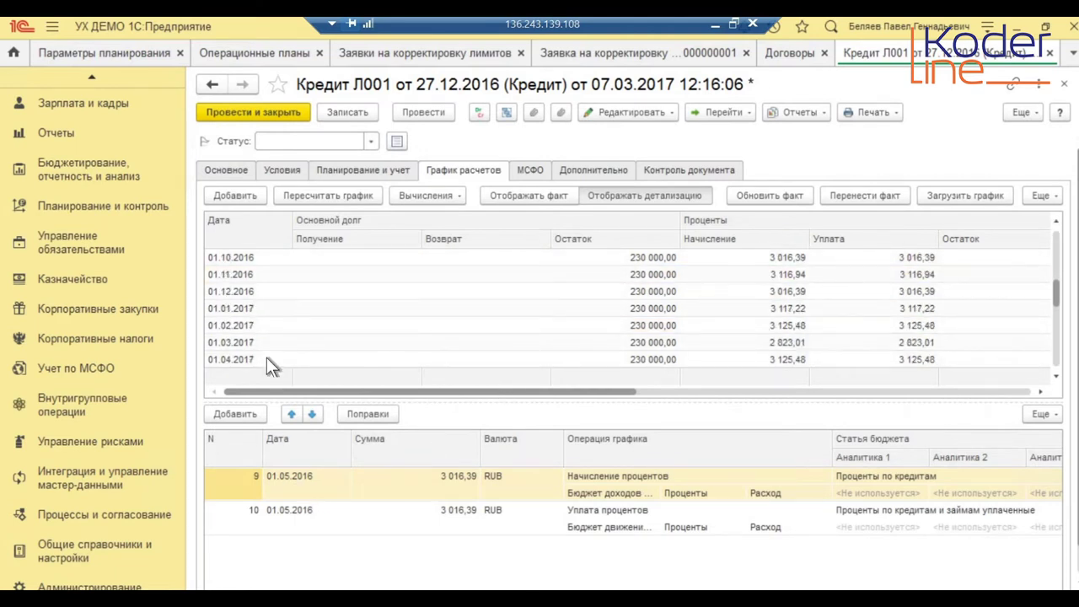
pyautogui.scroll(4, 268, 361)
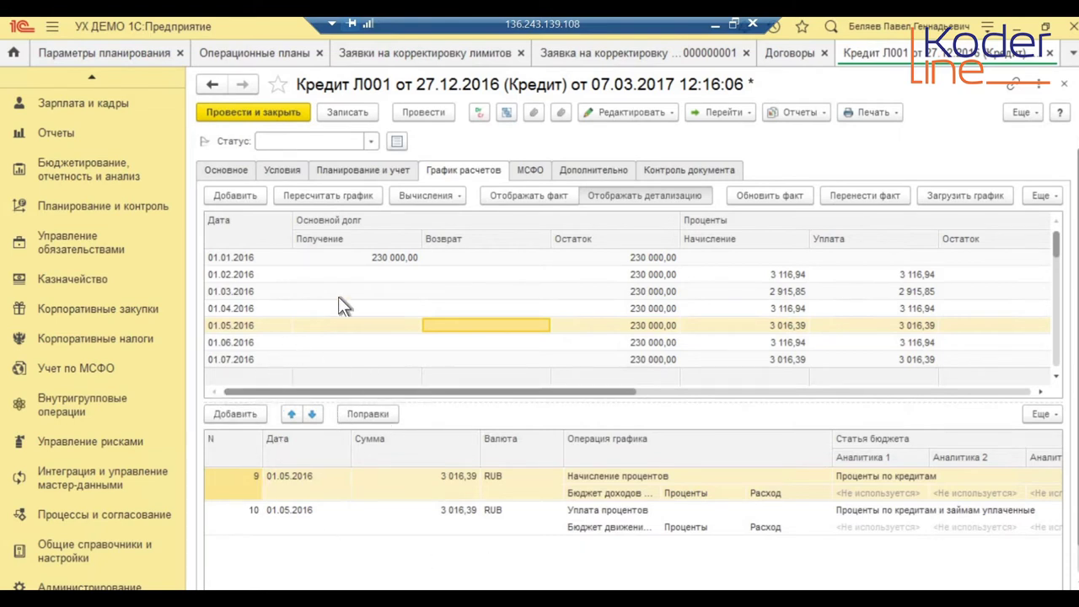
# - Fill in a trial schedule position Уплата процентов dated 24.11.2021 for 230 000,00 RUB, examine its Аналитики позиции, and discard it
pyautogui.click(236, 194)
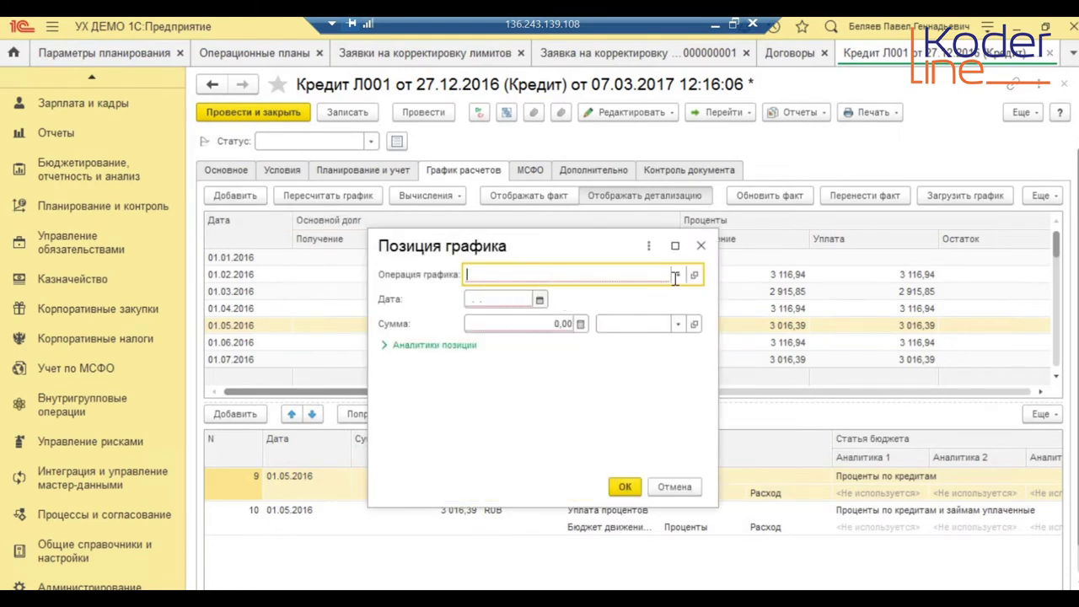
pyautogui.press('F4')
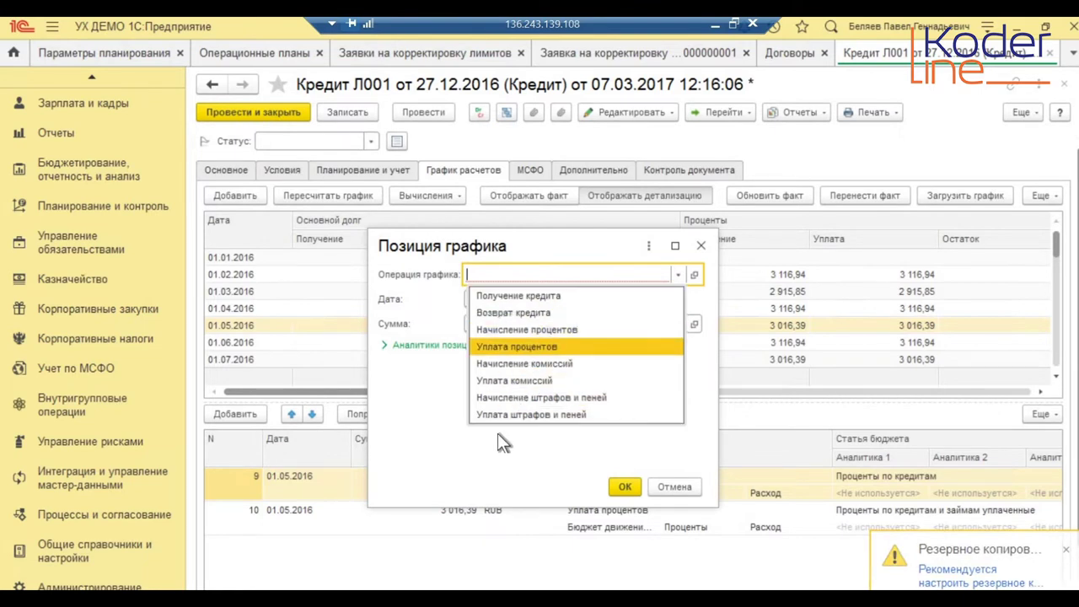
pyautogui.press('Return')
pyautogui.click(539, 299)
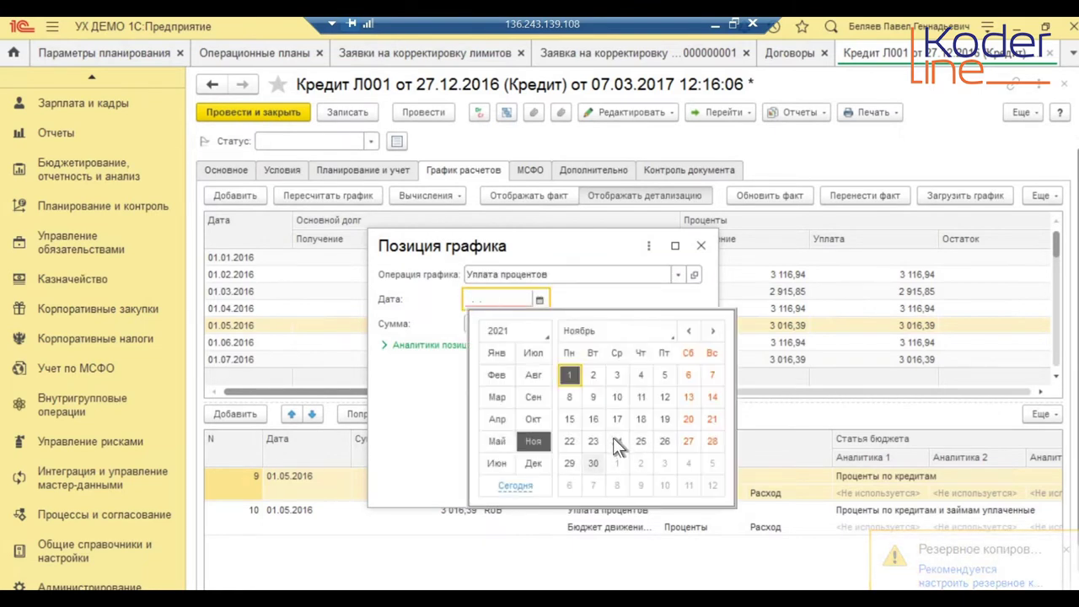
pyautogui.click(540, 494)
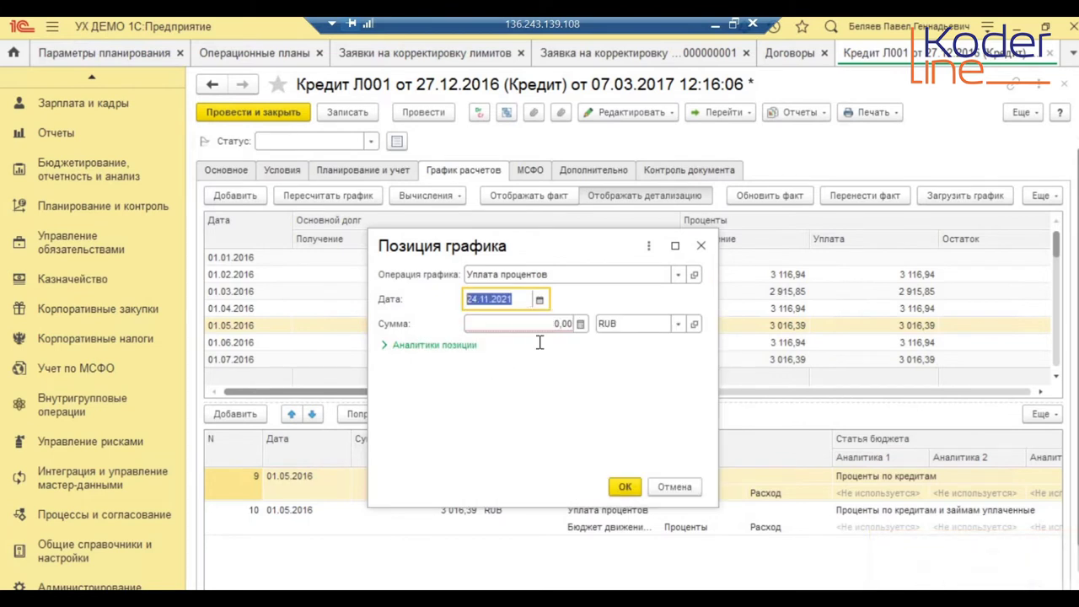
pyautogui.press('Tab')
pyautogui.write('230000')
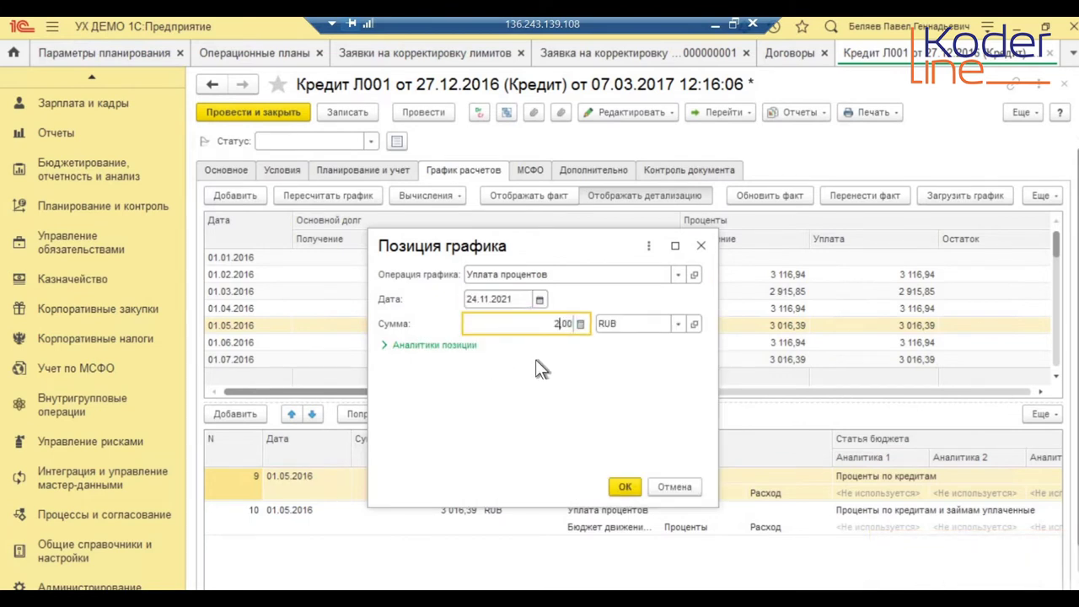
pyautogui.click(435, 344)
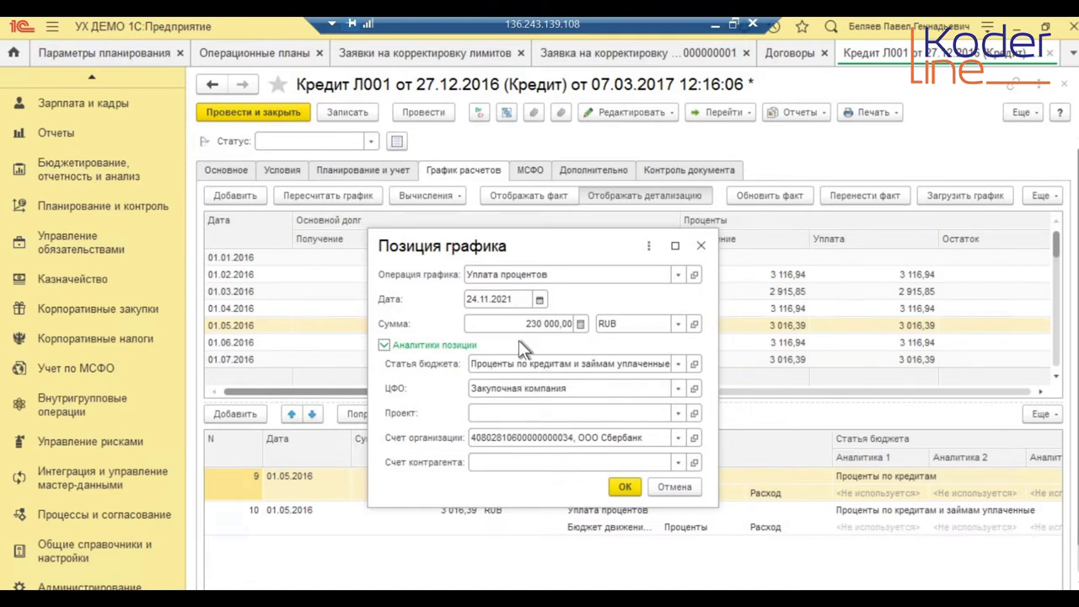
pyautogui.click(700, 246)
# - Recalculate the credit's settlement schedule and examine the Вычисления modes, keeping Вручную
pyautogui.click(342, 195)
pyautogui.click(426, 193)
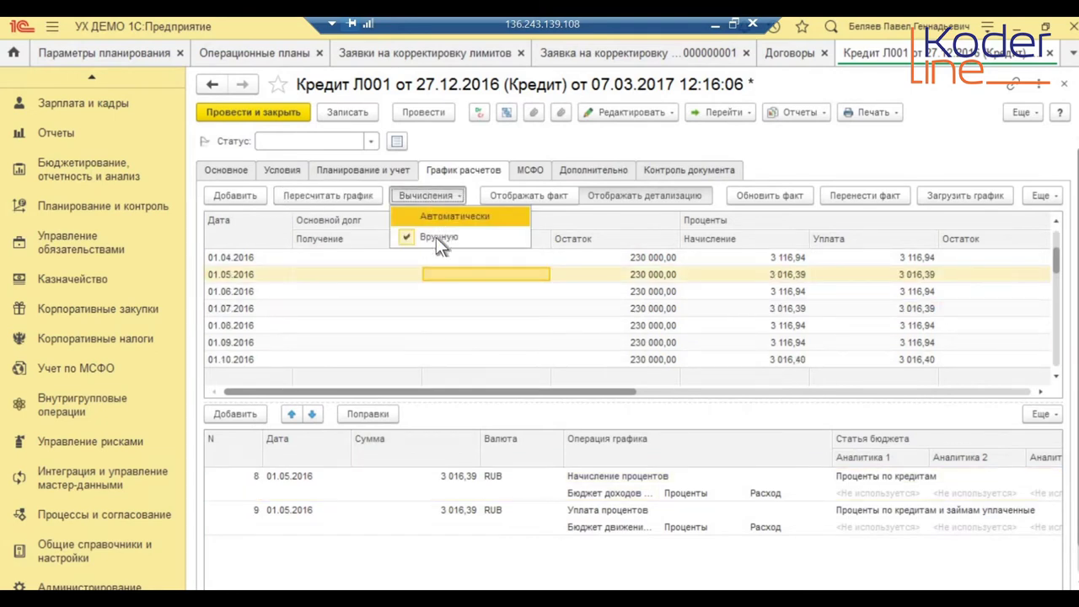
pyautogui.click(489, 322)
# - Display actual figures beside the planned ones, examine the principal, interest and commission columns of the schedule, and refresh the actuals
pyautogui.click(529, 194)
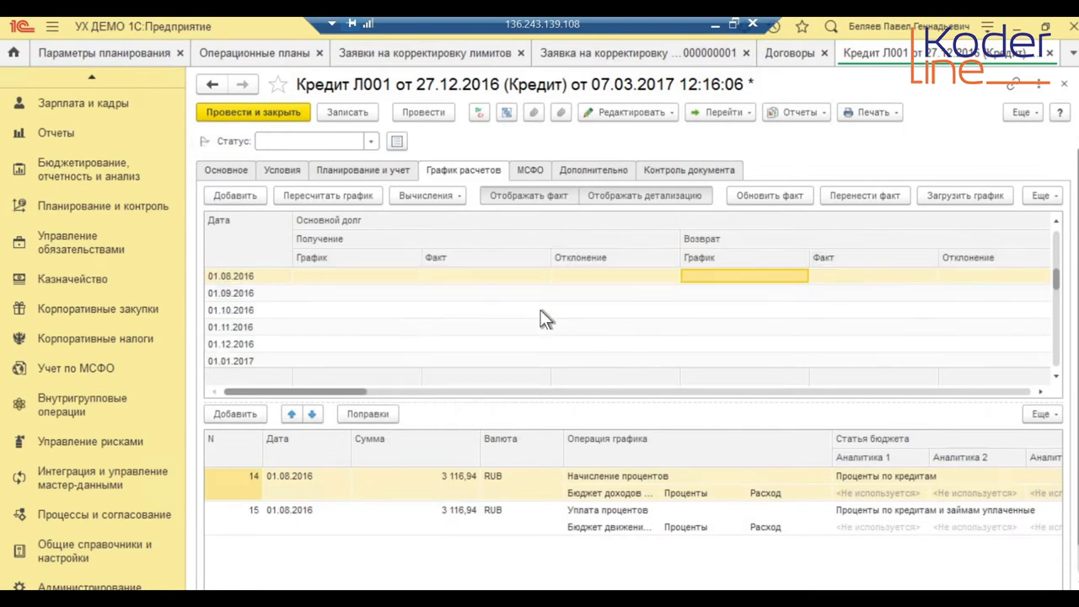
pyautogui.scroll(3, 541, 310)
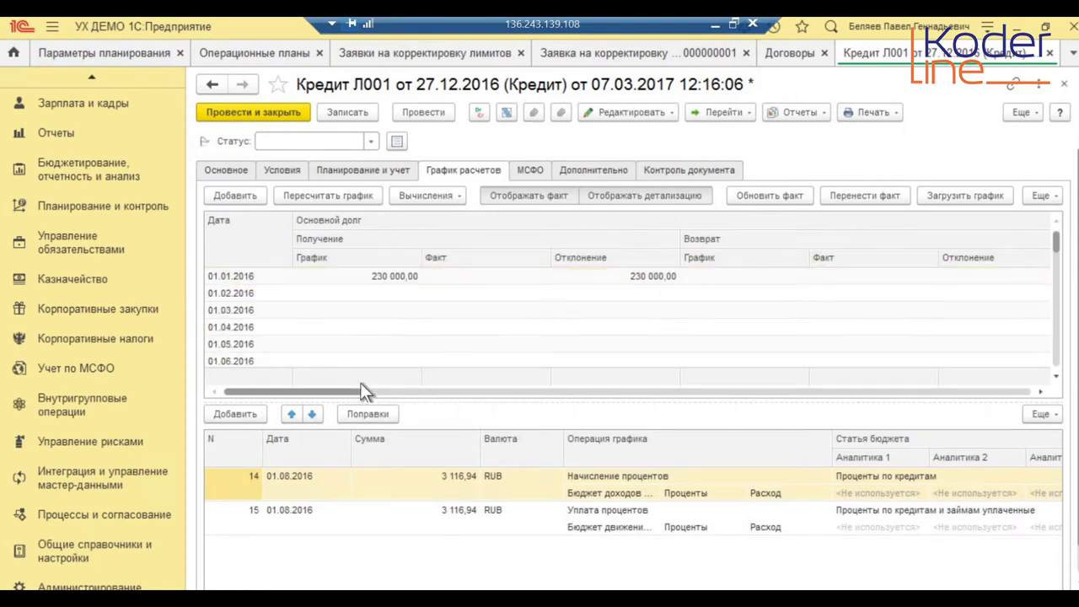
pyautogui.moveTo(349, 391); pyautogui.dragTo(497, 396)
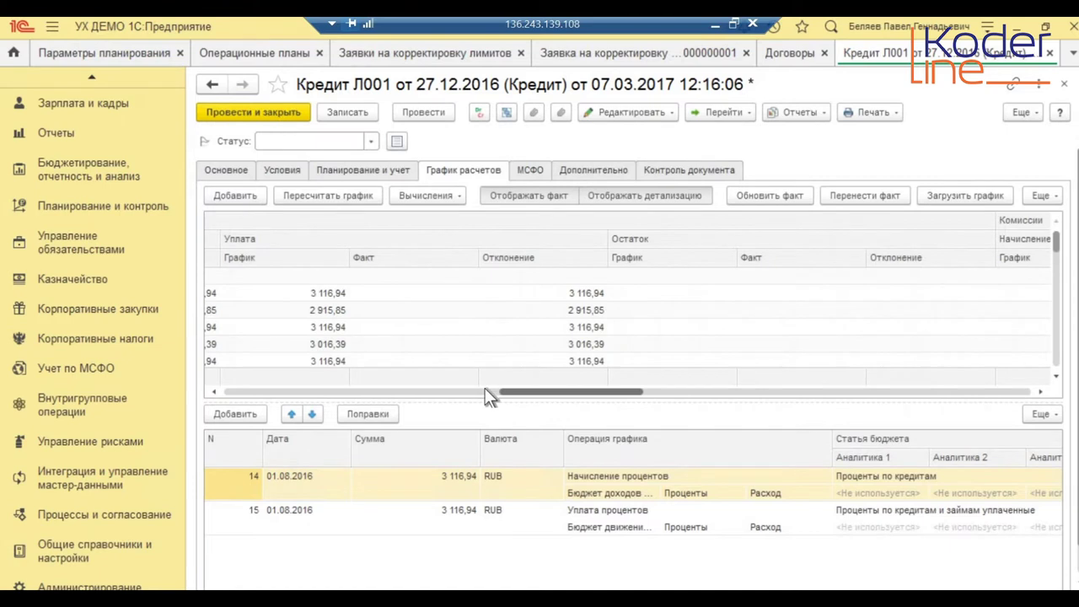
pyautogui.click(496, 394)
pyautogui.moveTo(732, 393); pyautogui.dragTo(1038, 390)
pyautogui.moveTo(700, 389); pyautogui.dragTo(529, 389)
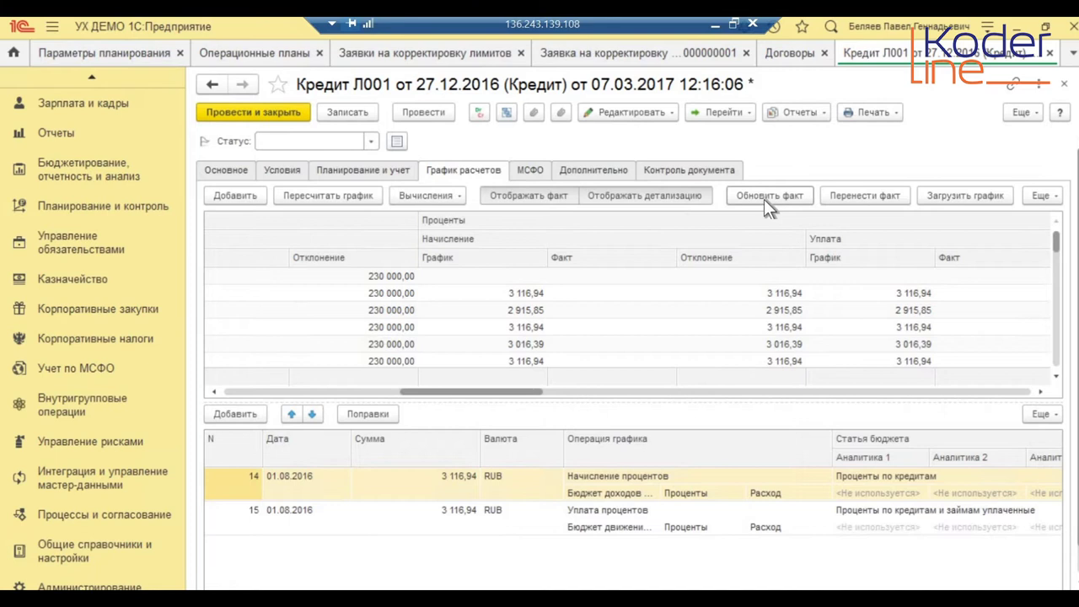
pyautogui.moveTo(436, 391); pyautogui.dragTo(590, 377)
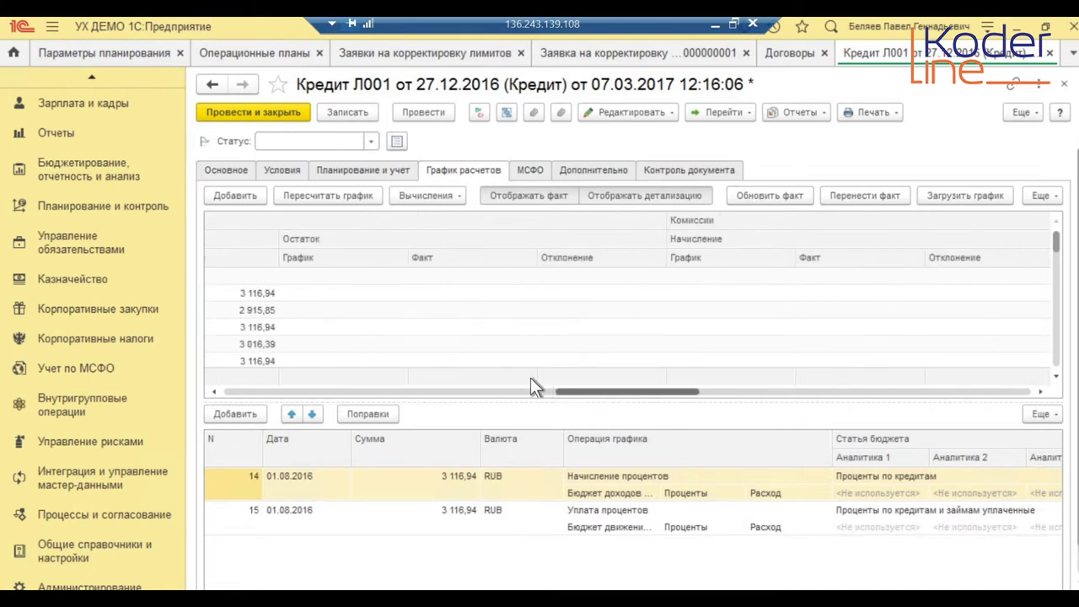
pyautogui.click(753, 195)
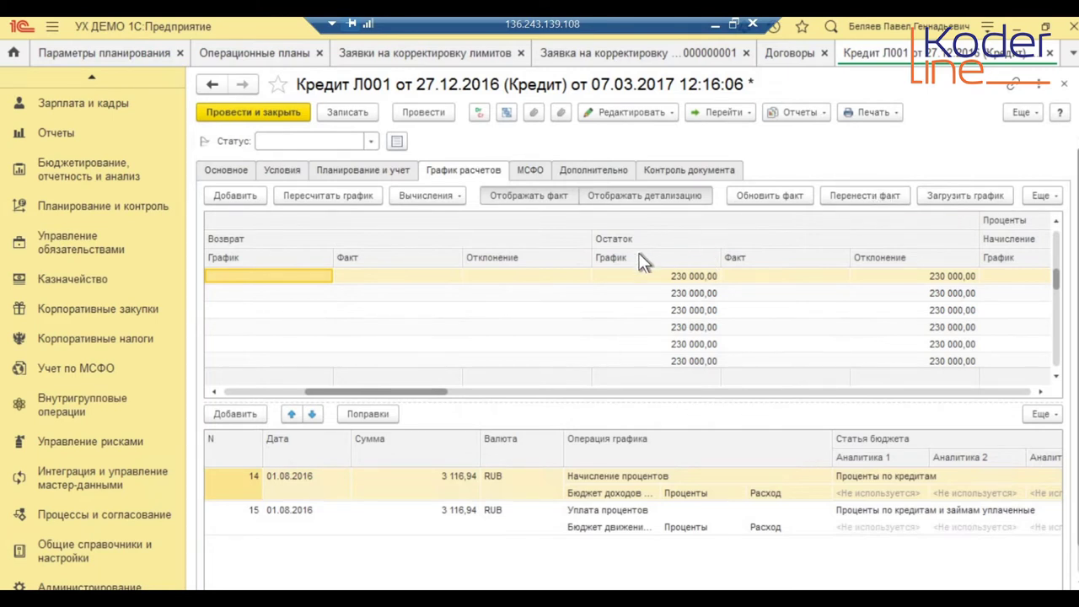
# - Review the contract's МСФО parameters and its additional sections Подписи, Альтернативное наименование, Хранение and Комментарий without filling anything in
pyautogui.click(525, 167)
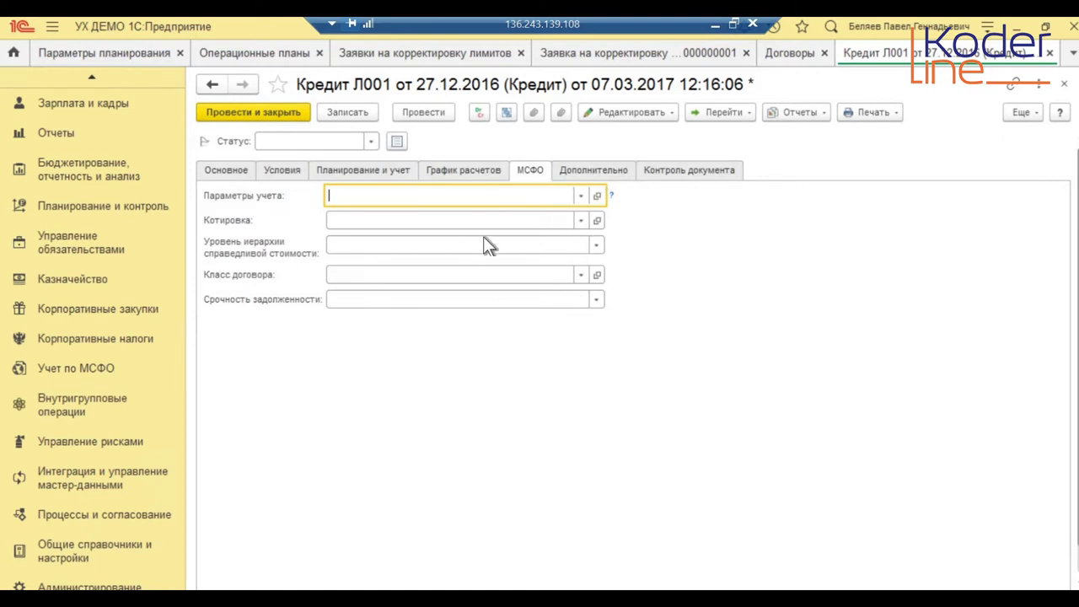
pyautogui.click(605, 172)
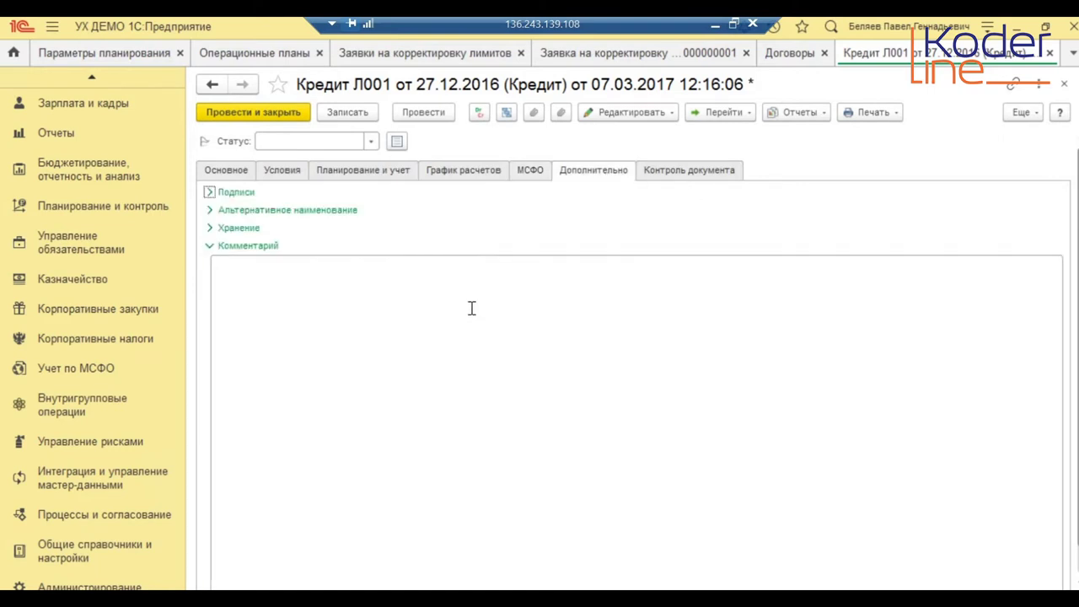
pyautogui.click(236, 193)
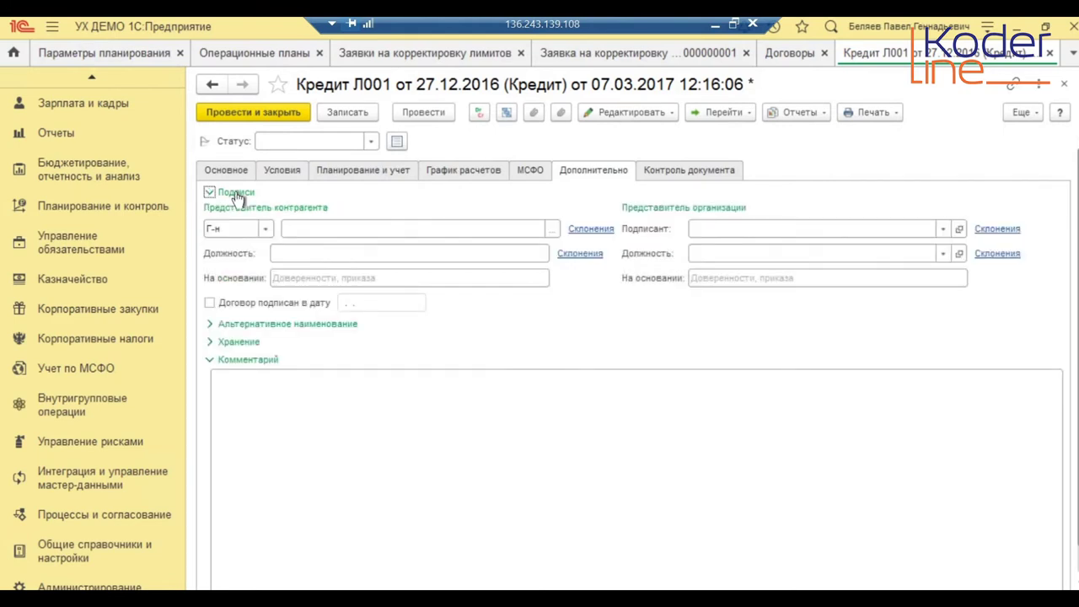
pyautogui.click(235, 193)
pyautogui.click(241, 211)
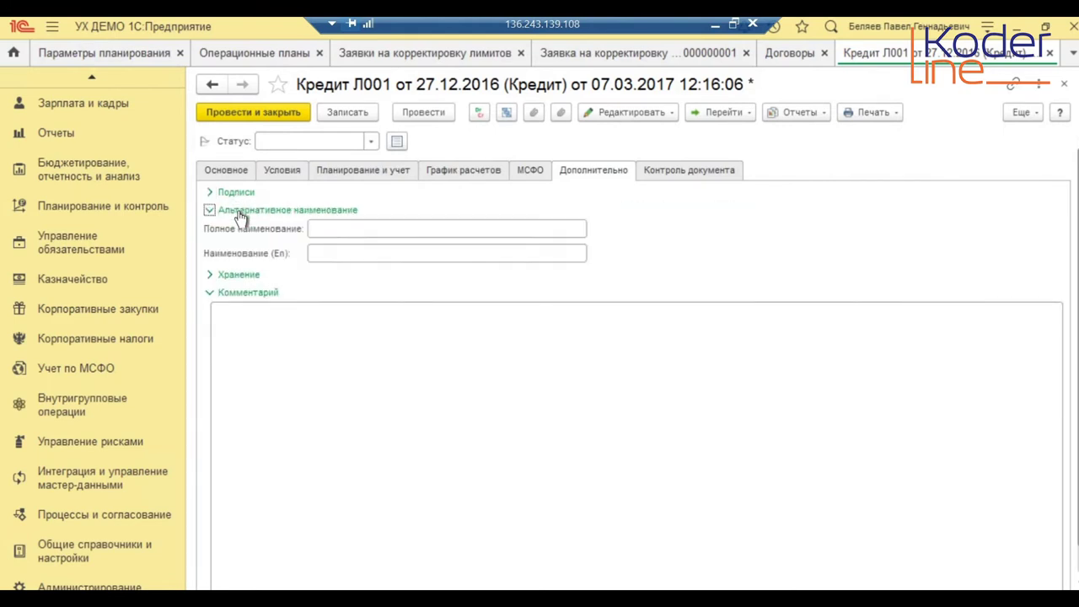
pyautogui.click(240, 211)
pyautogui.click(238, 229)
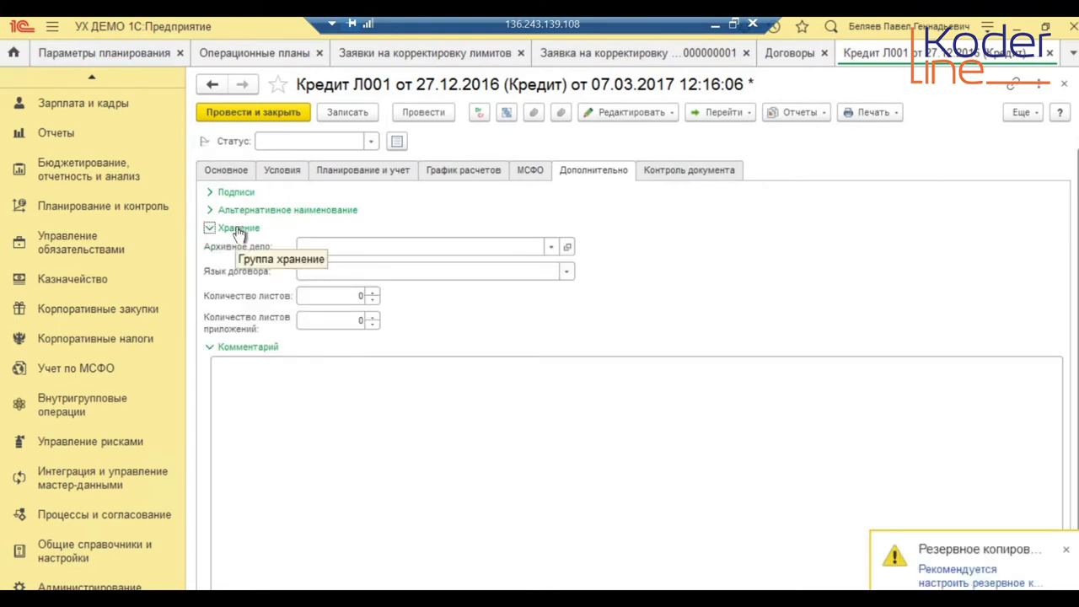
pyautogui.click(238, 227)
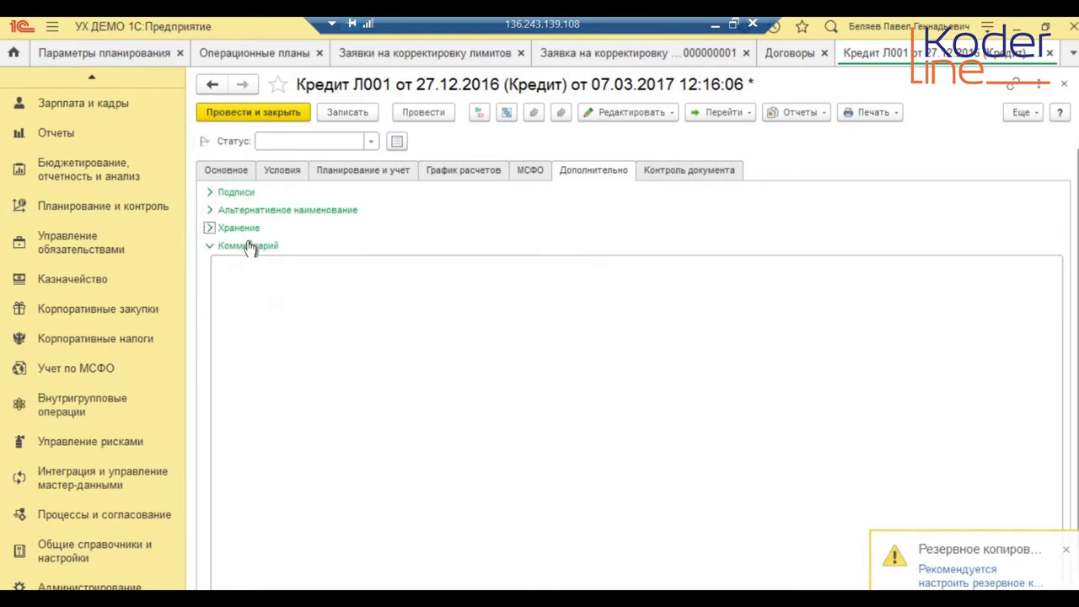
pyautogui.click(237, 244)
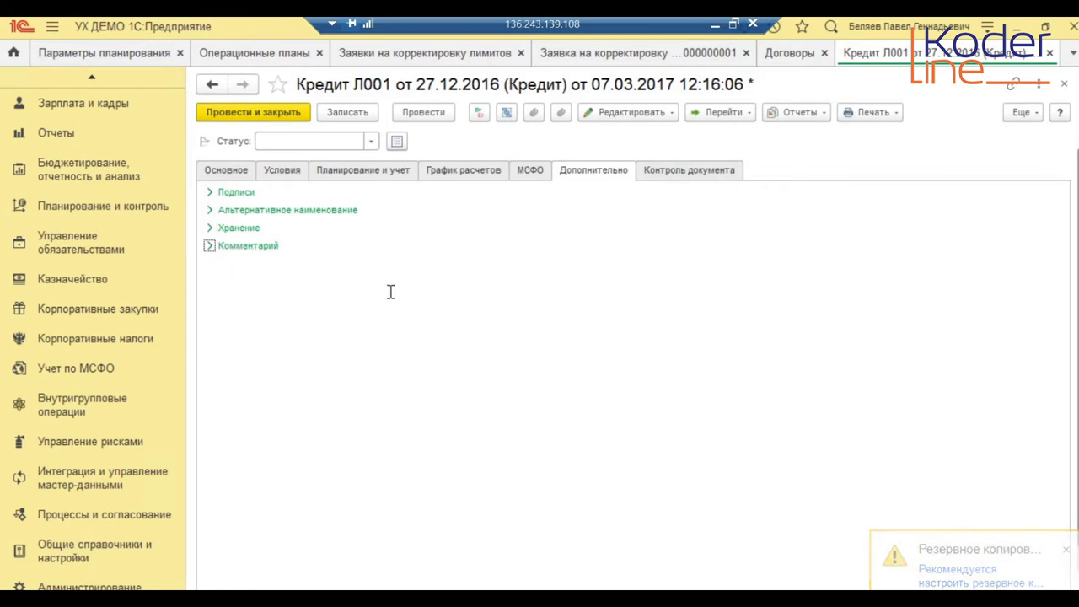
pyautogui.click(315, 326)
# - Review the contract's document control checks for budget limits and reserves, and close the credit contract
pyautogui.click(670, 139)
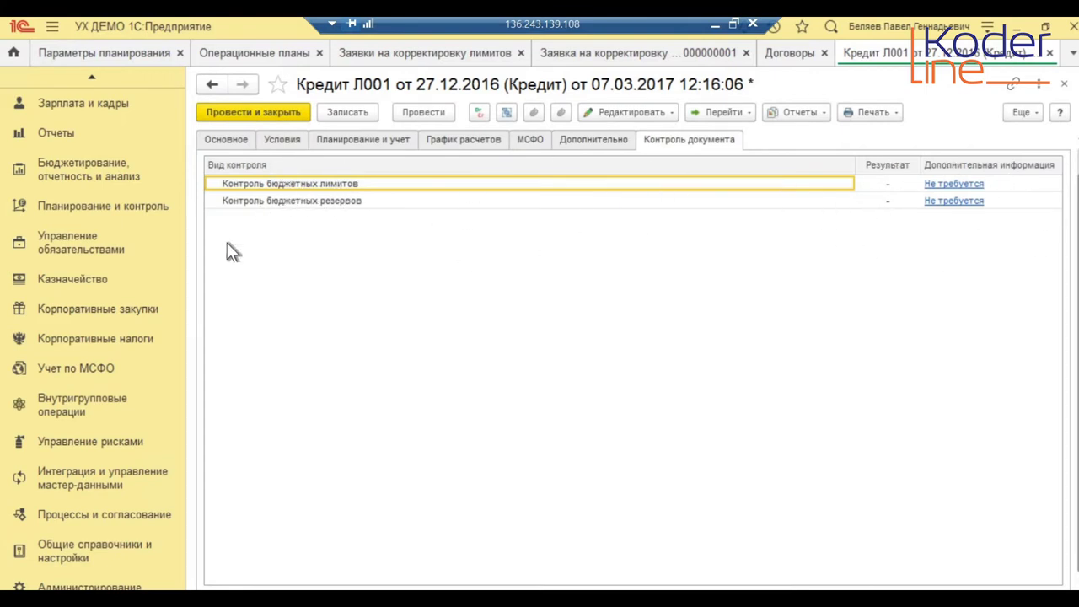
pyautogui.click(1050, 52)
pyautogui.press('Escape')
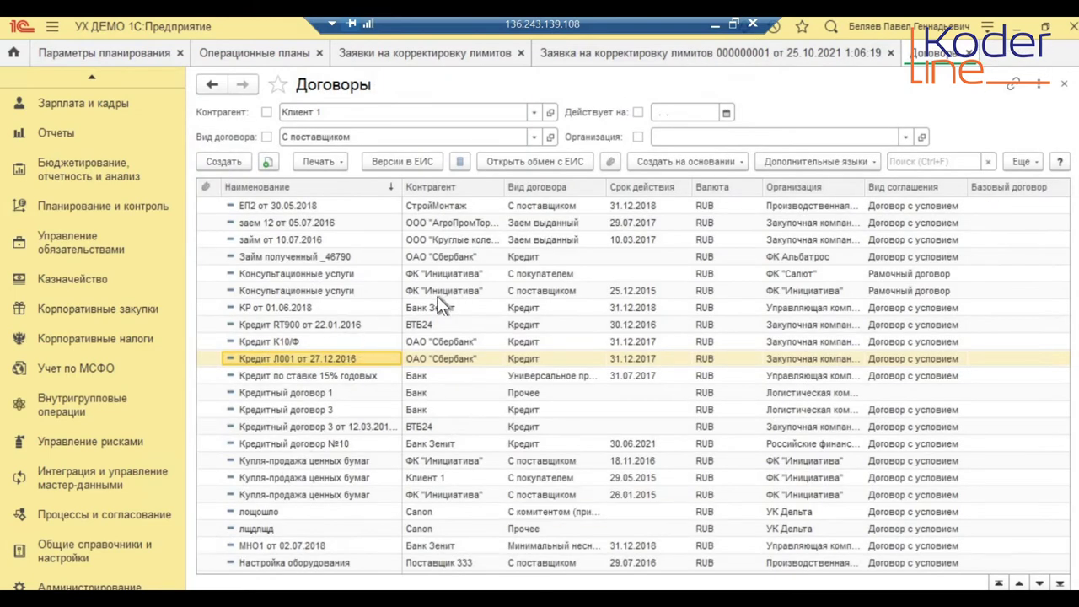
# - Show the main data and conditions of the supplier contract Консультационные услуги, and close it
pyautogui.doubleClick(329, 291)
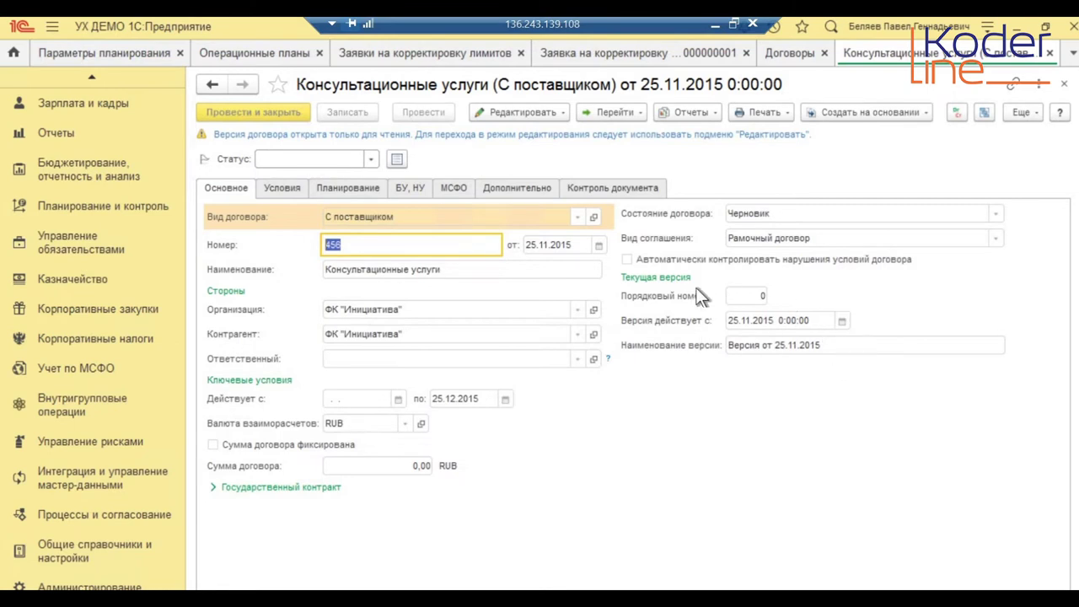
pyautogui.click(283, 185)
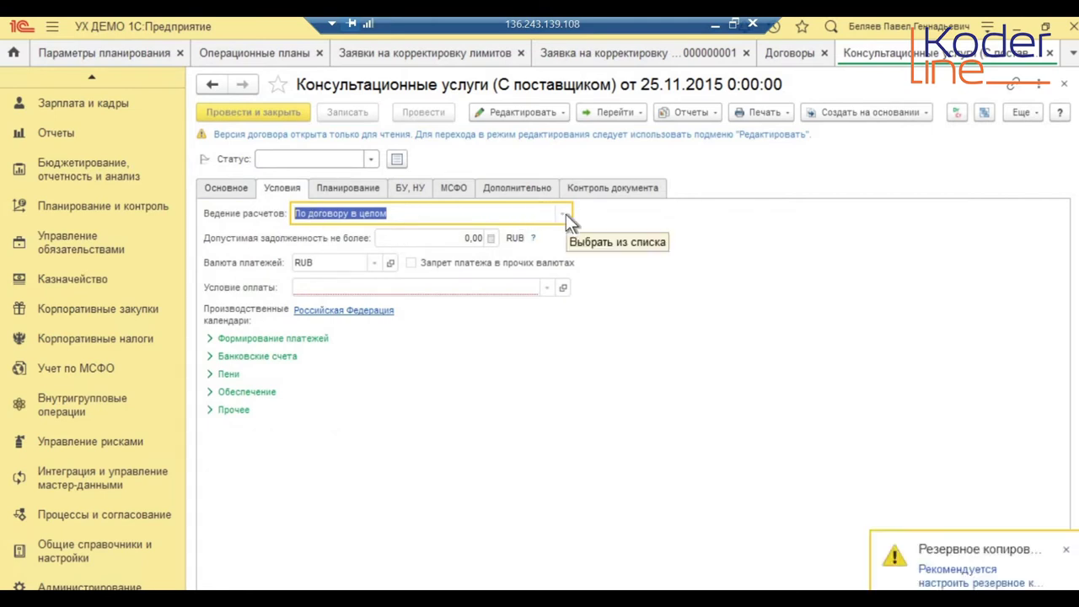
pyautogui.click(1049, 53)
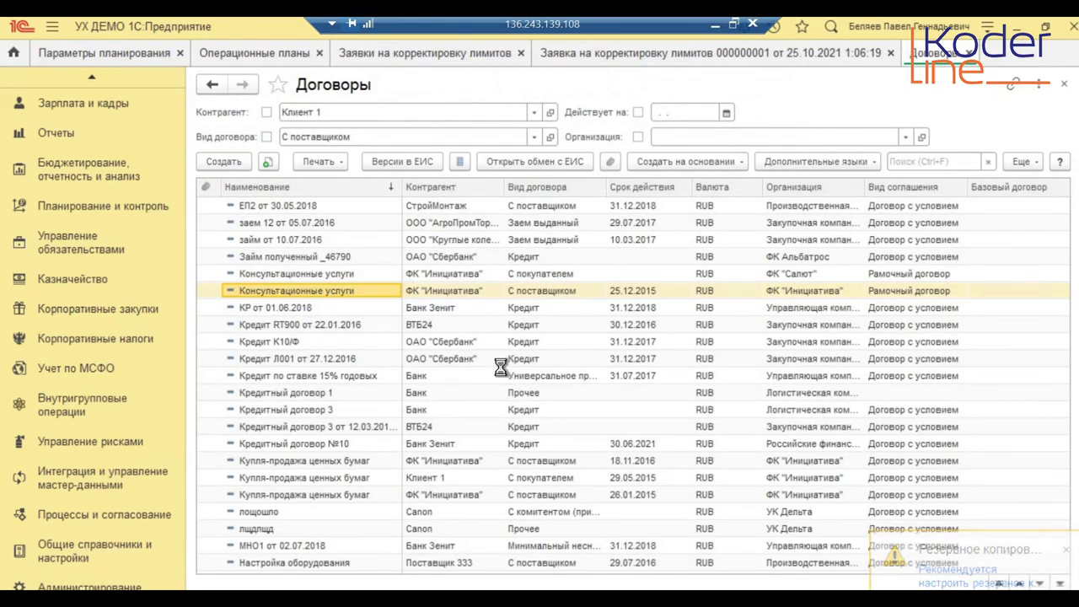
# - Open the supplier contract Основной with the counterparty Юридические услуги and enable editing of its current version
pyautogui.scroll(-4, 499, 367)
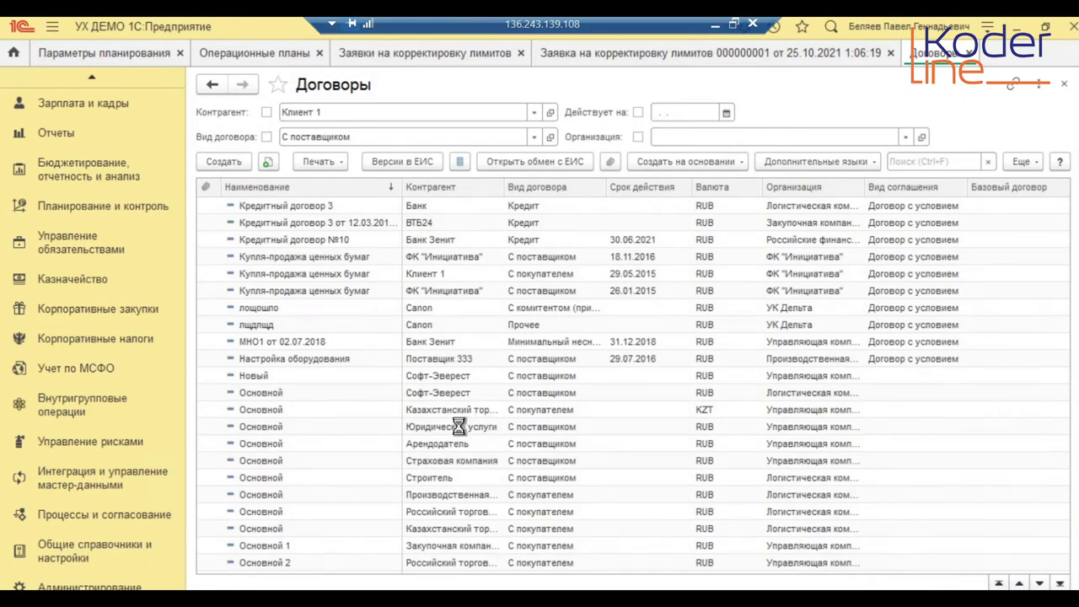
pyautogui.doubleClick(457, 426)
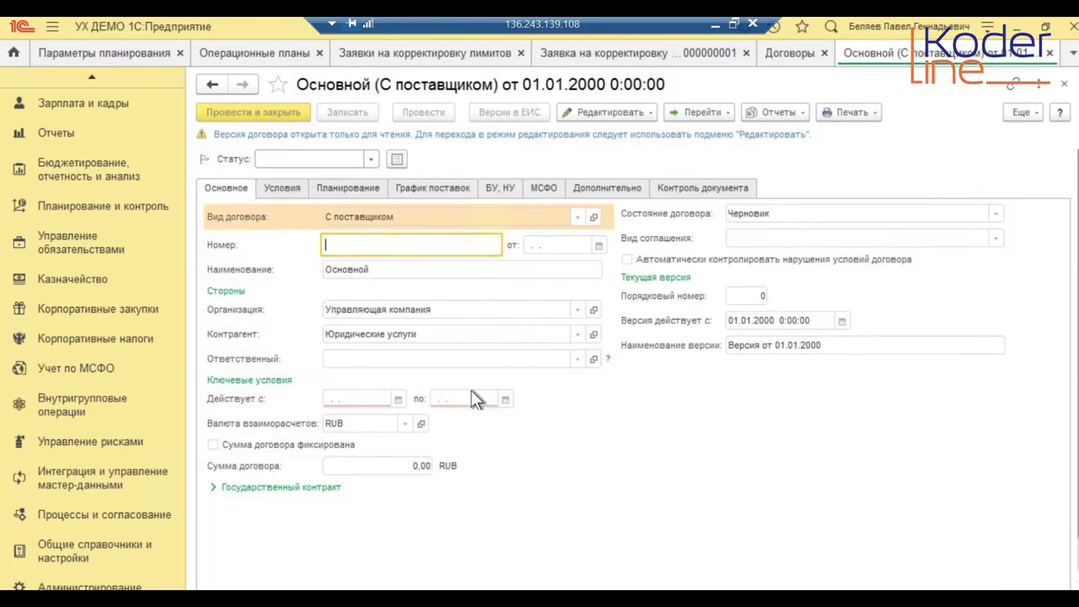
pyautogui.click(613, 111)
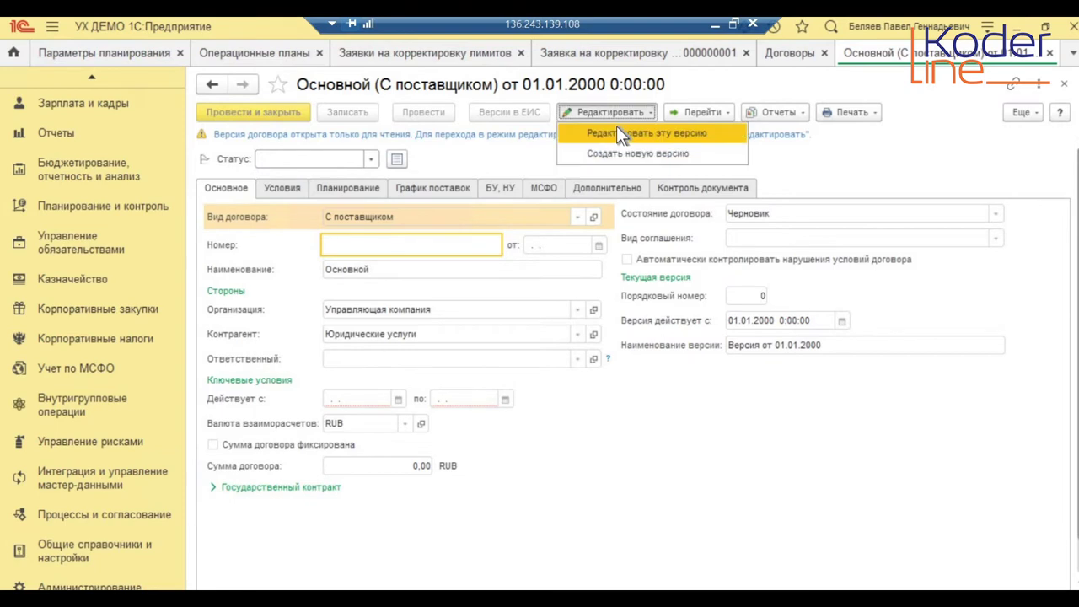
pyautogui.click(617, 132)
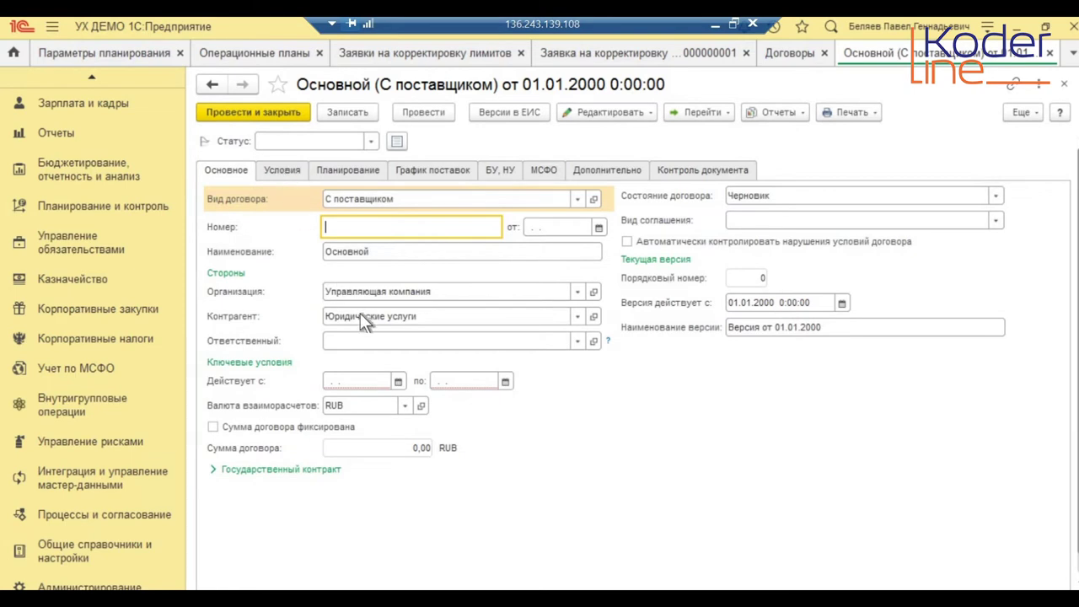
# - In the contract's conditions, keep Ведение расчетов as По договору в целом and set Способ формирования платежей to График
pyautogui.click(282, 171)
pyautogui.click(560, 195)
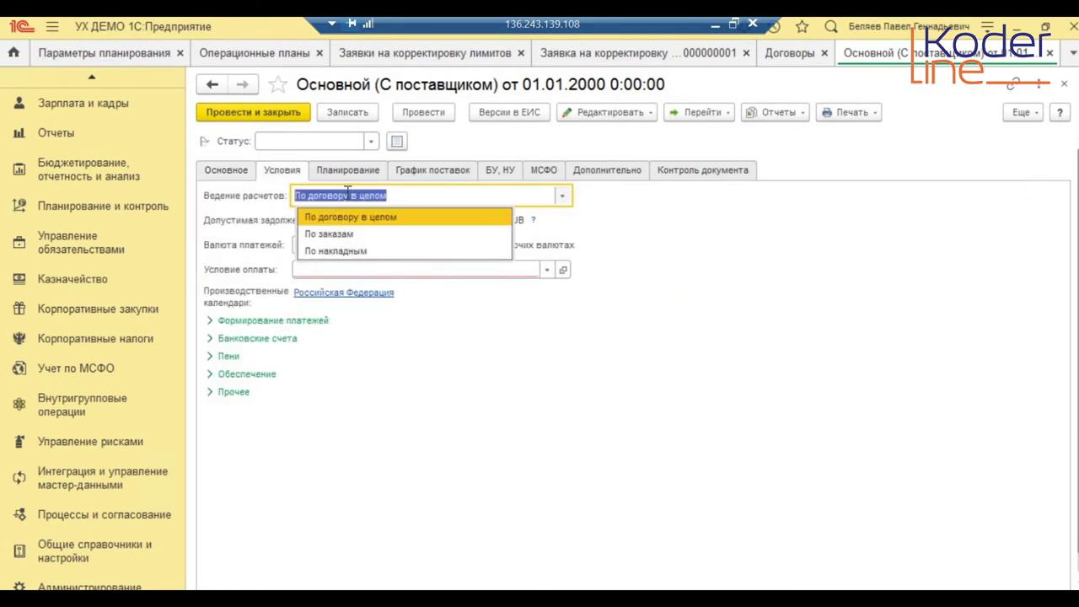
pyautogui.click(364, 218)
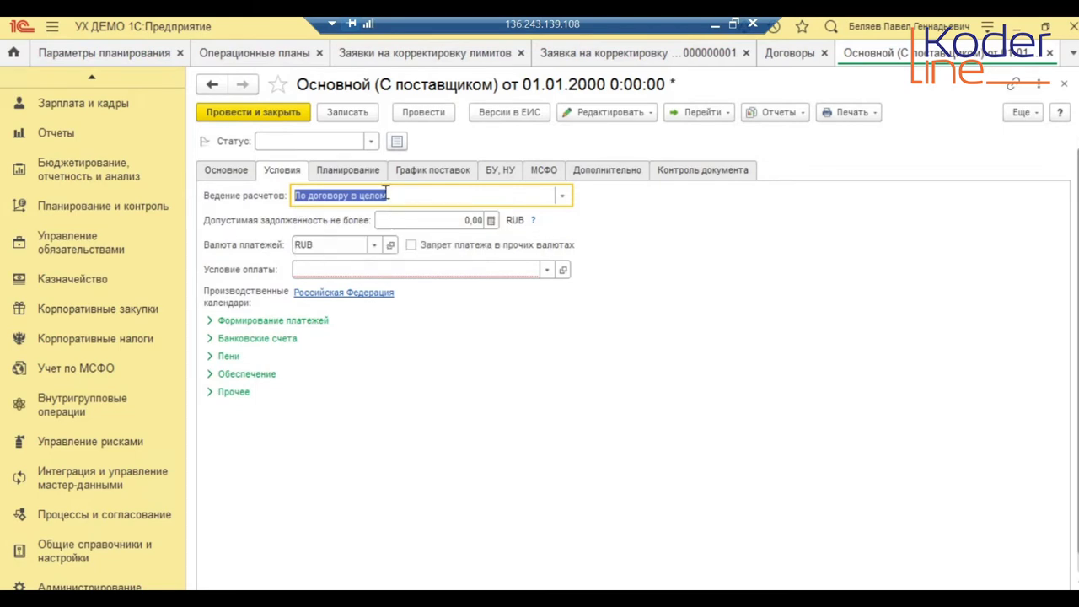
pyautogui.click(275, 322)
pyautogui.click(411, 364)
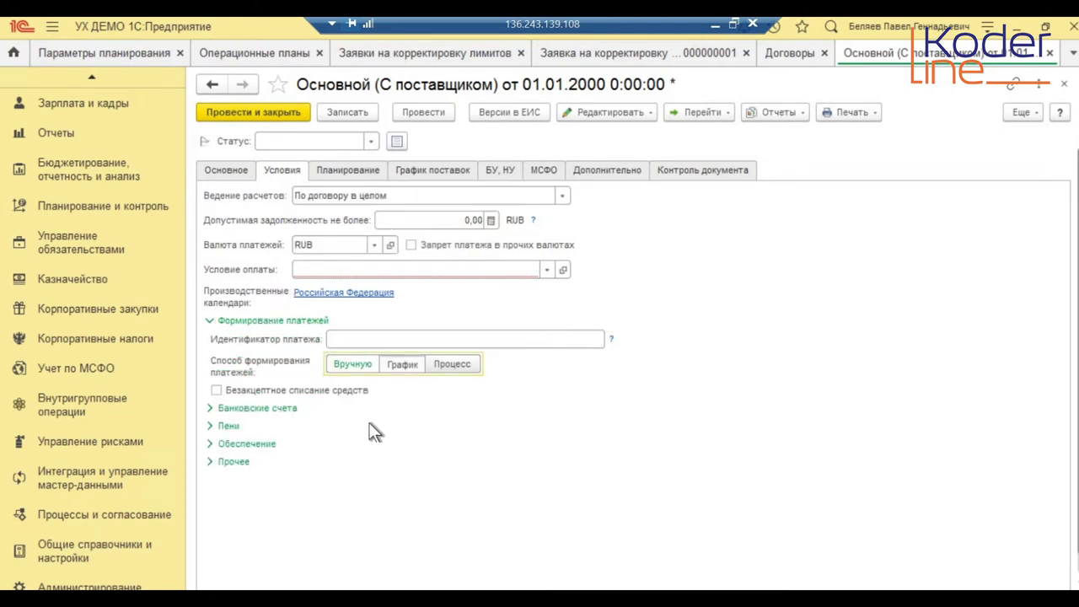
# - Try По заказам and По накладным for Ведение расчетов, and return it to По договору в целом
pyautogui.click(562, 195)
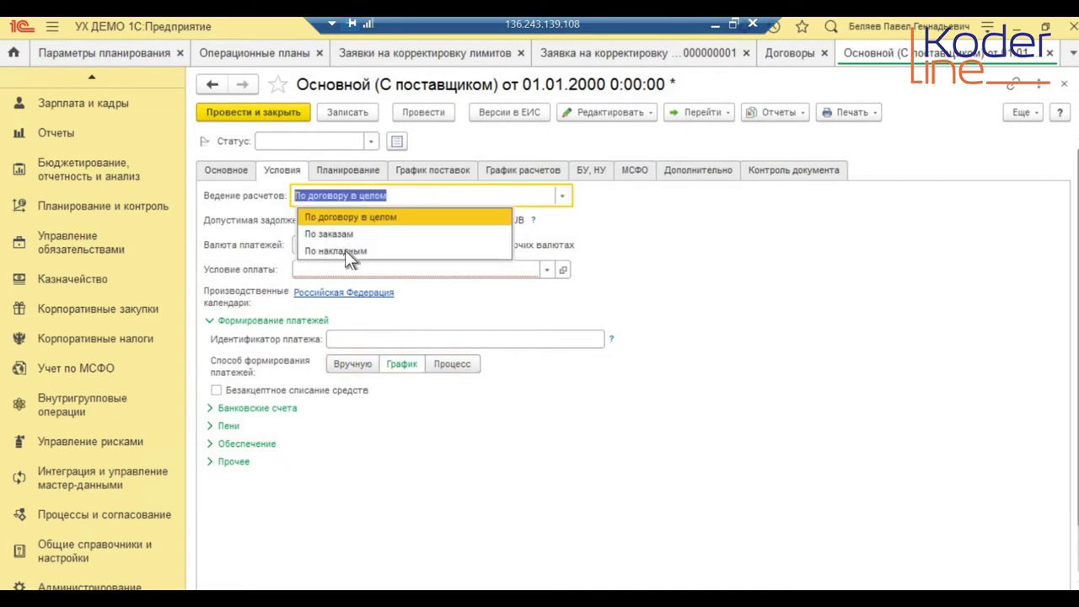
pyautogui.click(409, 231)
pyautogui.click(563, 196)
pyautogui.press('Return')
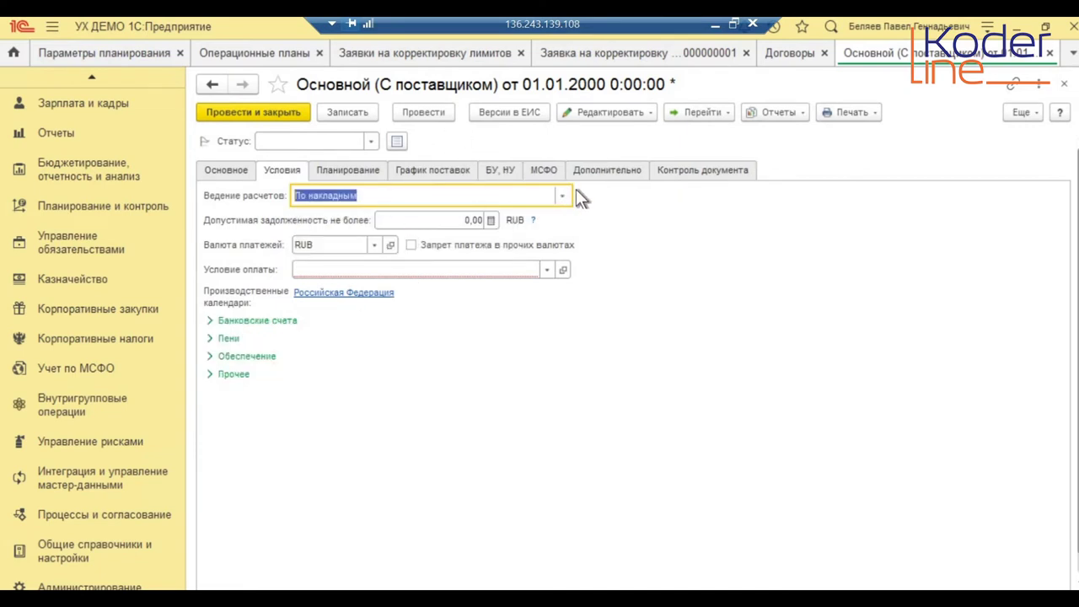
pyautogui.click(563, 196)
pyautogui.click(356, 218)
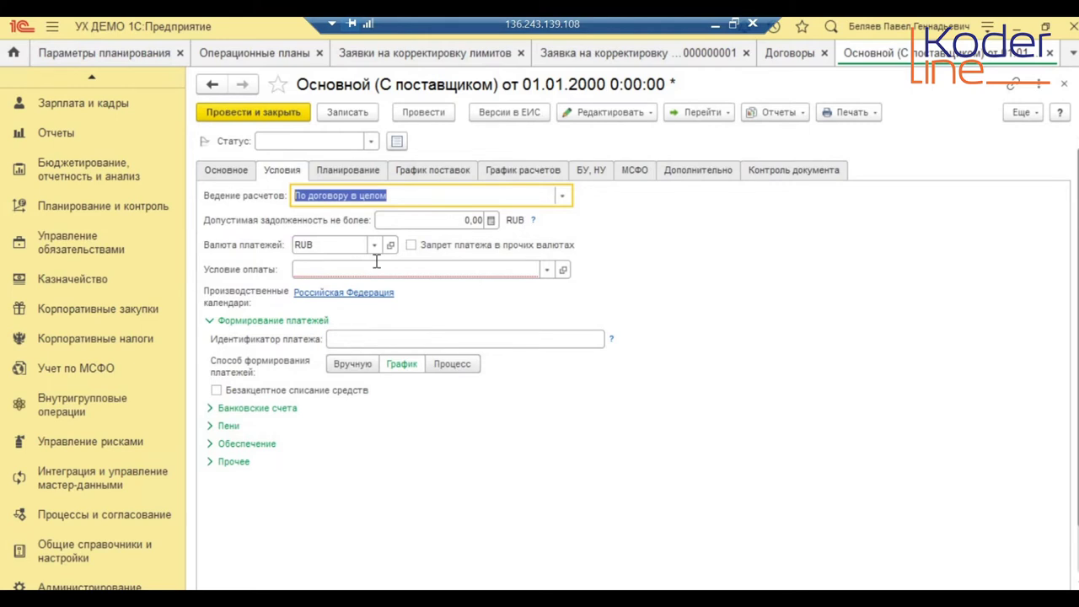
# - Set the contract's Допустимая задолженность не более to 3 000 000 RUB and Условие оплаты to Постоплата 100% через 0 к.д
pyautogui.click(456, 223)
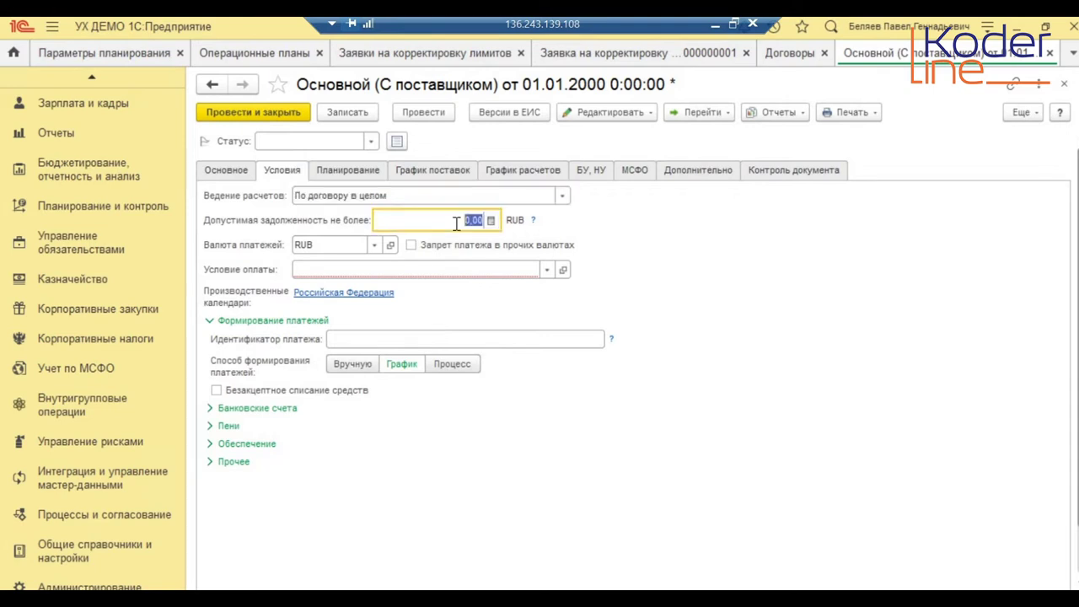
pyautogui.write('3 000 000')
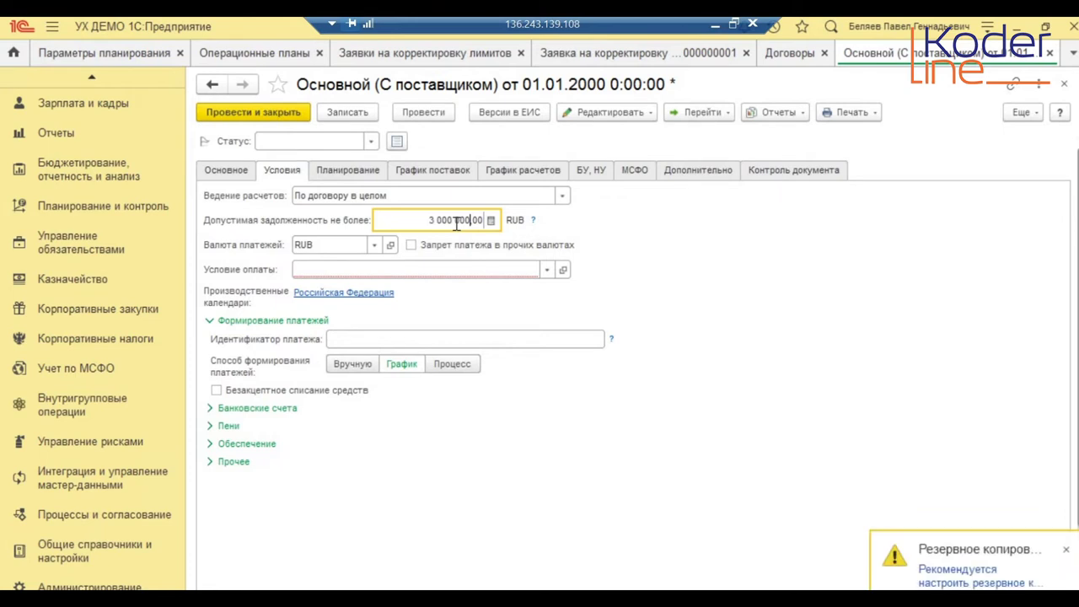
pyautogui.click(547, 269)
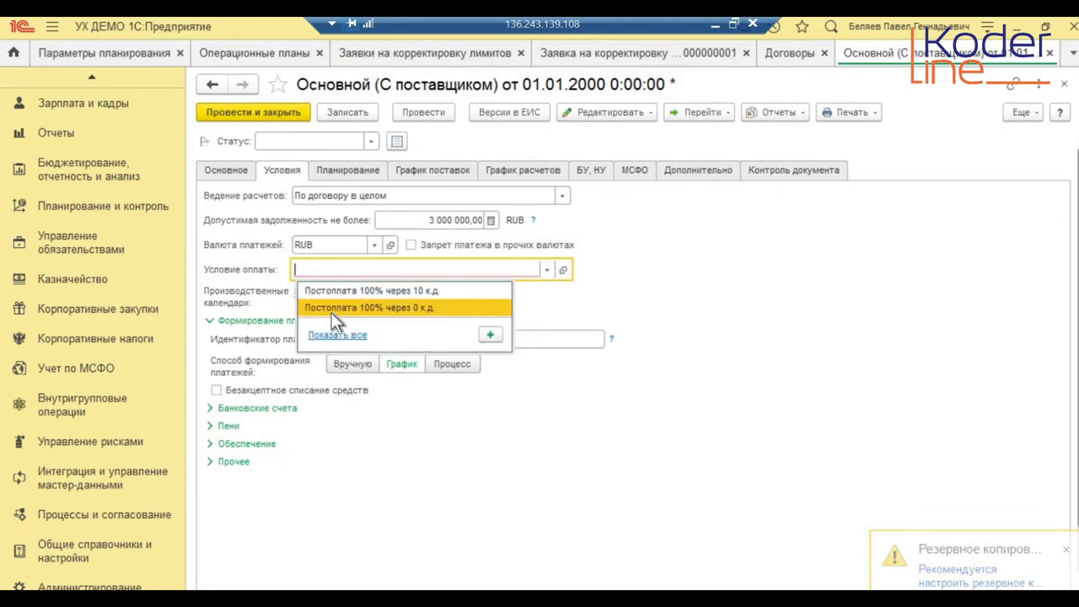
pyautogui.click(332, 313)
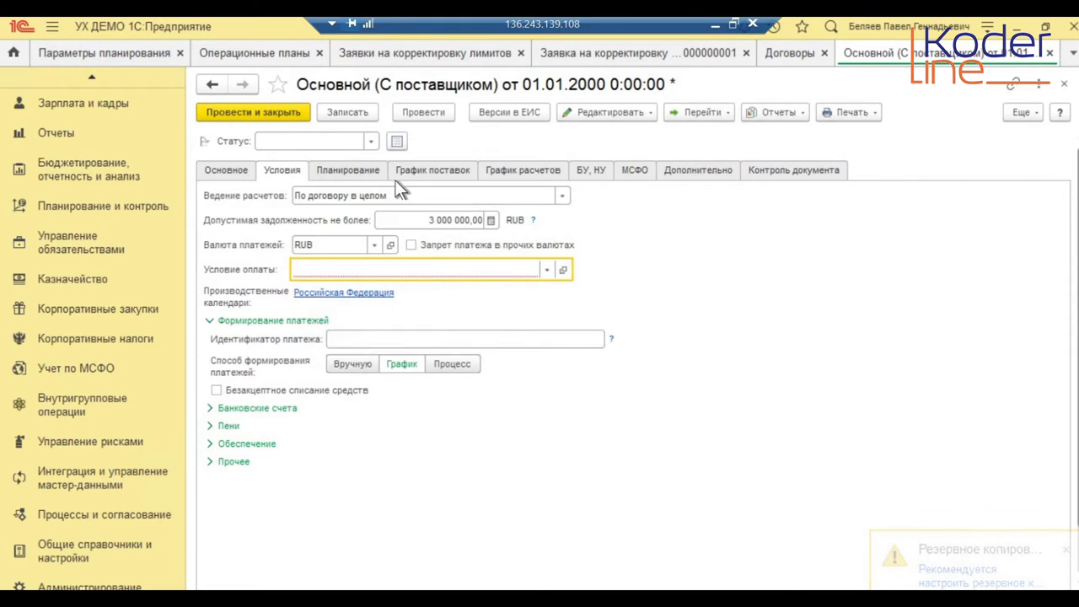
# - Create a new payment condition from the full list of Условия оплаты and add a first row to its payment variants
pyautogui.click(546, 269)
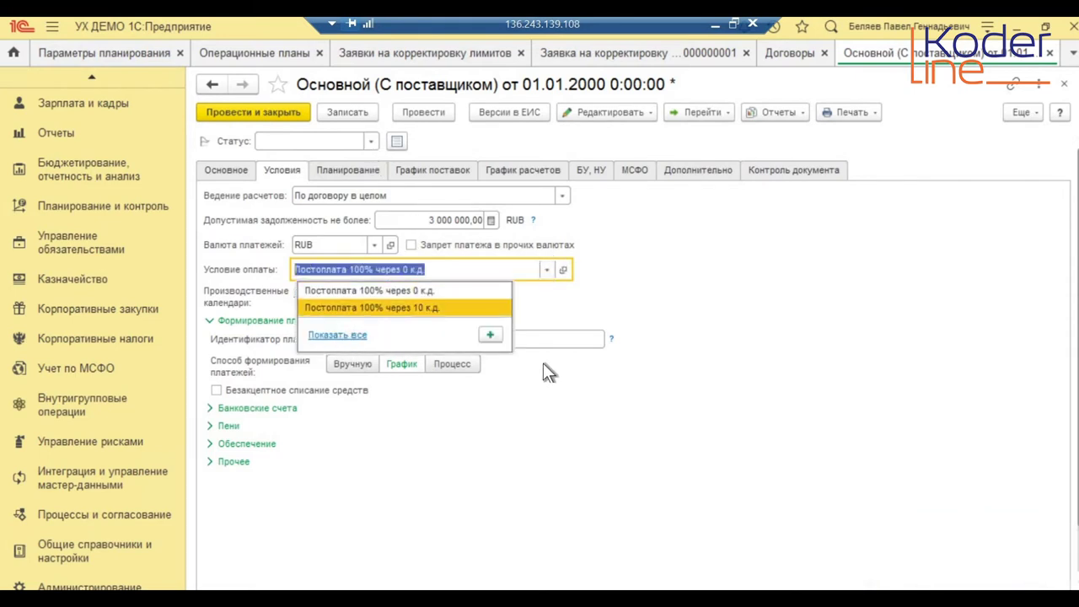
pyautogui.click(337, 335)
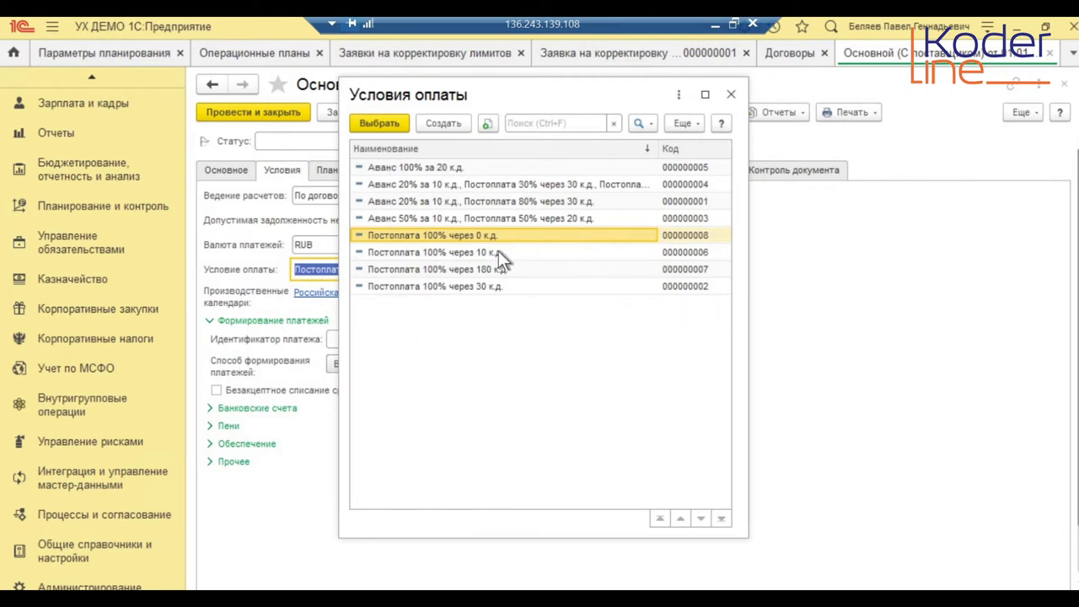
pyautogui.click(443, 124)
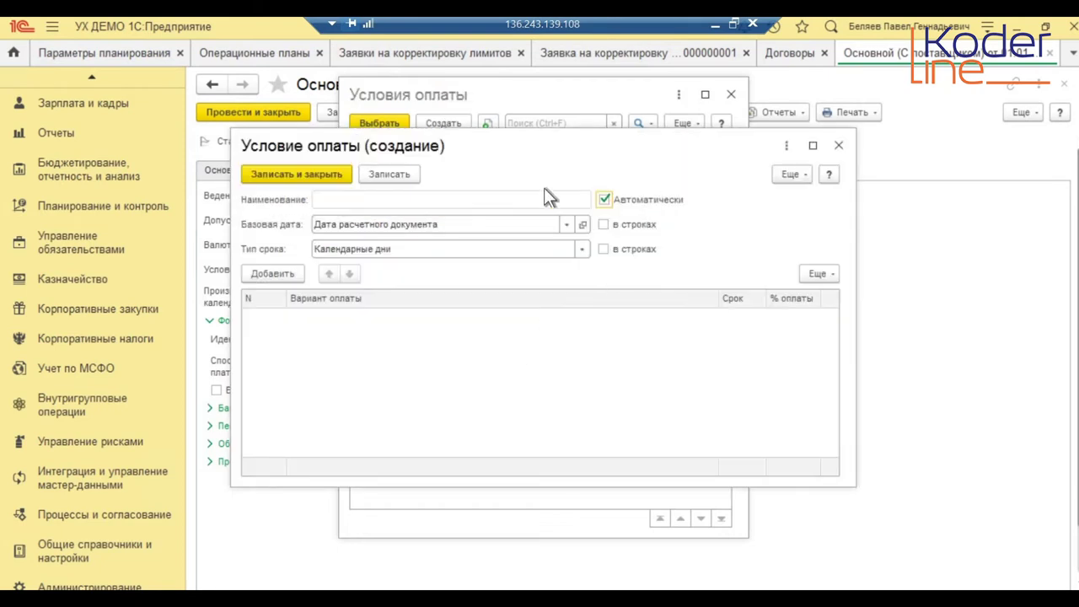
pyautogui.click(272, 275)
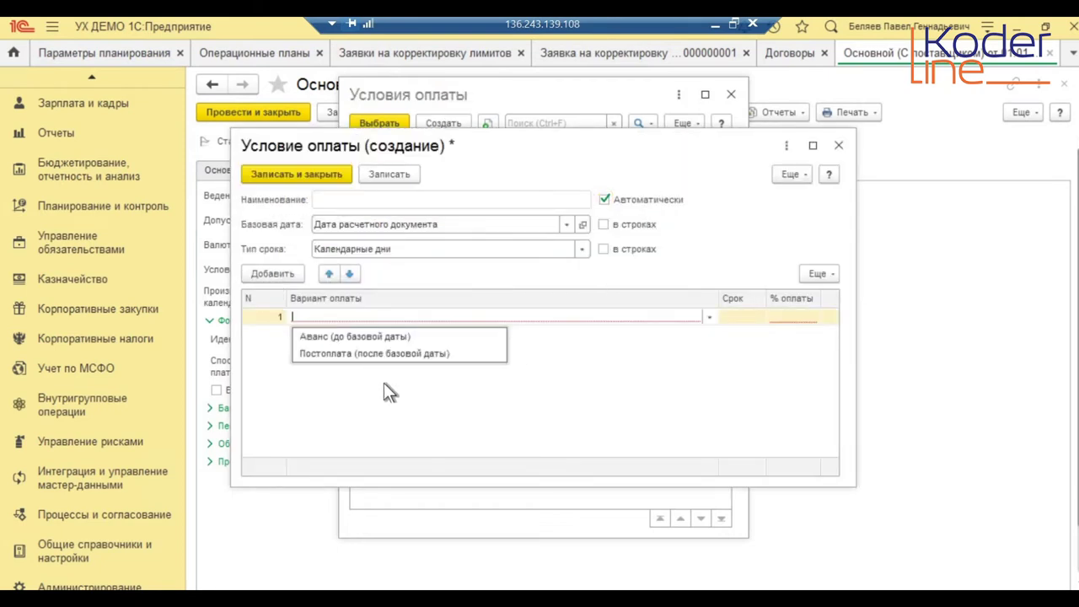
# - Fill the first payment line with Аванс (до базовой даты), a term of 60 days and a 70% payment share
pyautogui.click(337, 337)
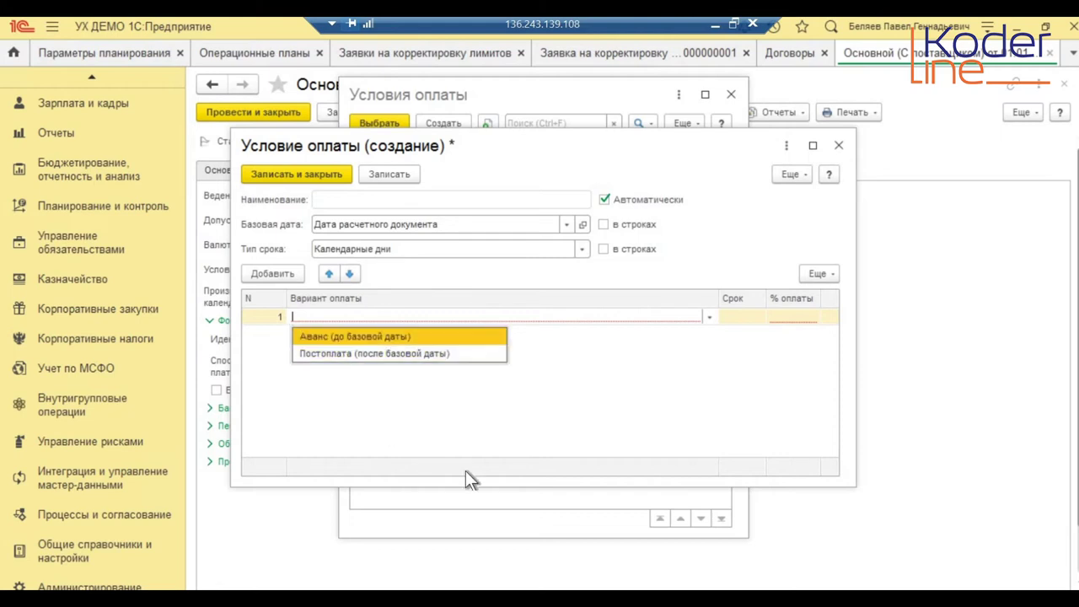
pyautogui.click(733, 352)
pyautogui.click(815, 318)
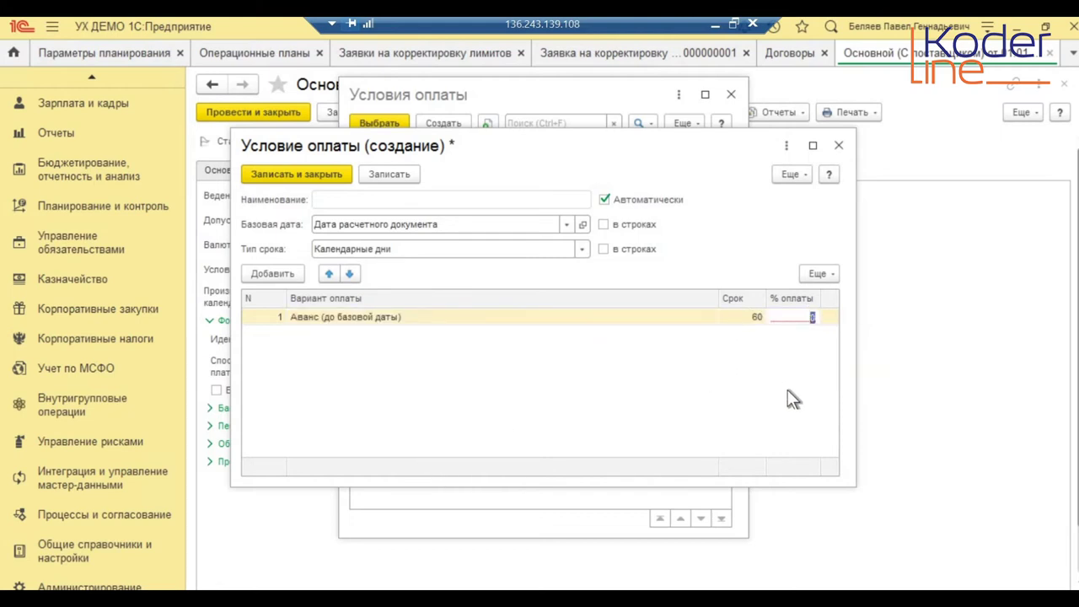
pyautogui.write('70')
pyautogui.press('Return')
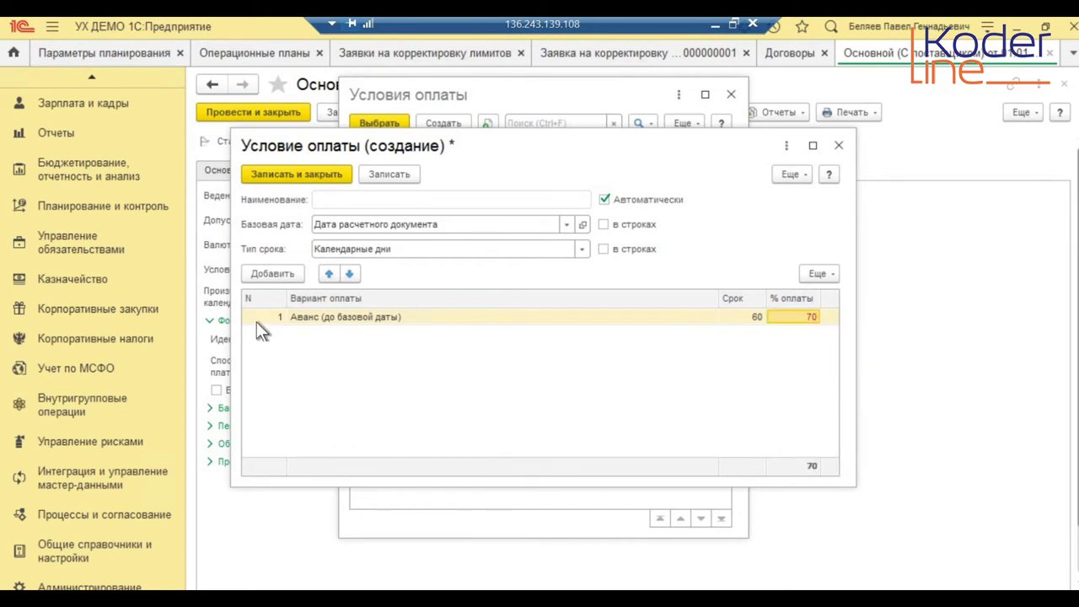
# - Add a second payment line with Постоплата (после базовой даты), a term of 30 days and a 30% payment share
pyautogui.click(259, 275)
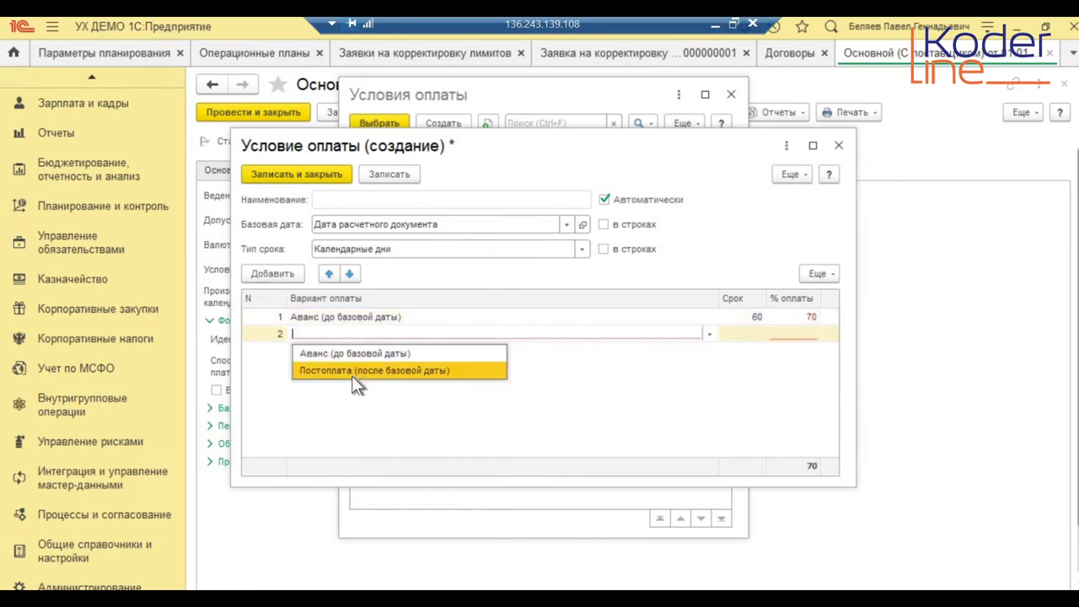
pyautogui.click(749, 350)
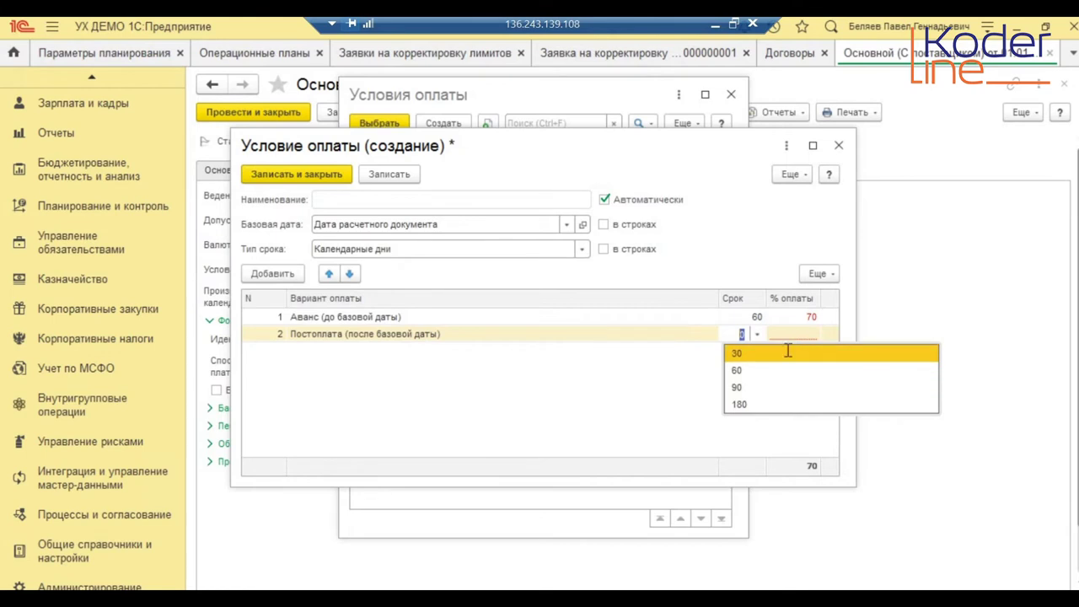
pyautogui.write('30')
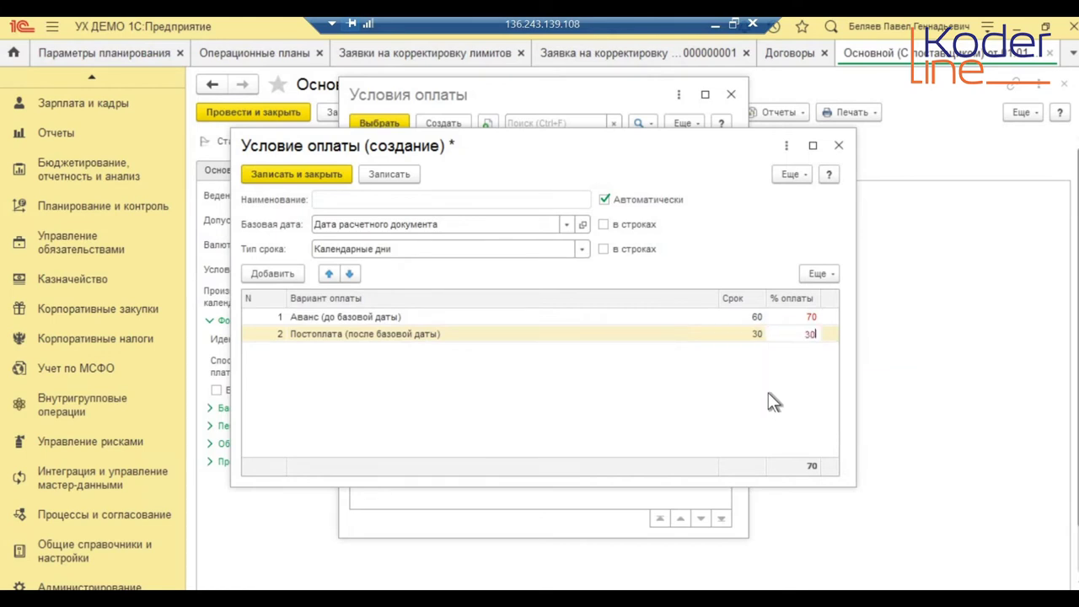
pyautogui.press('Return')
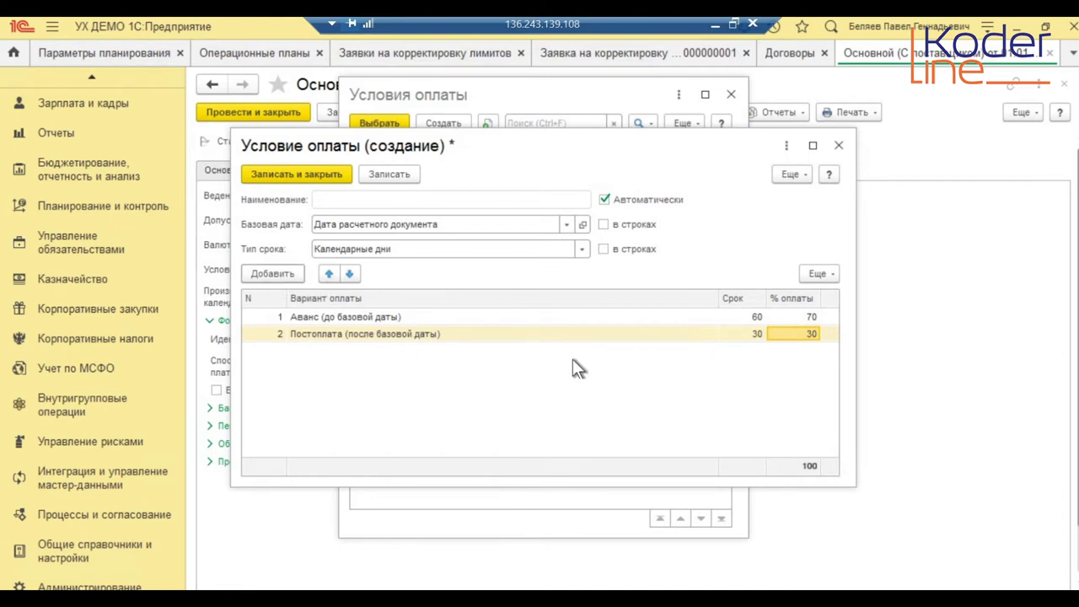
# - Save the new payment term with its automatic name and calendar-day basis, and close it and the payment terms list without selecting an entry
pyautogui.click(359, 199)
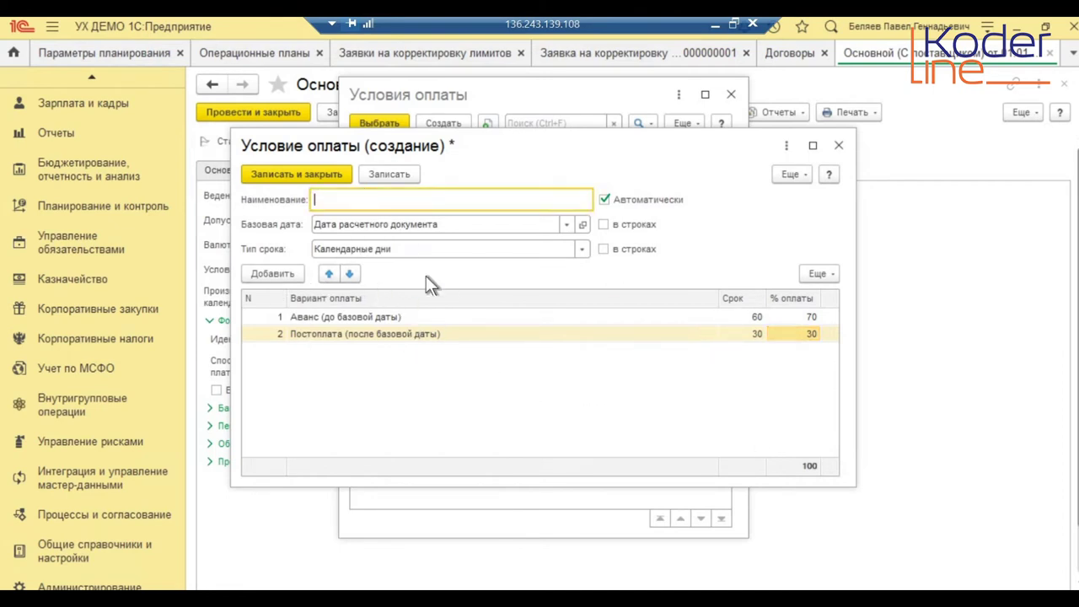
pyautogui.click(415, 370)
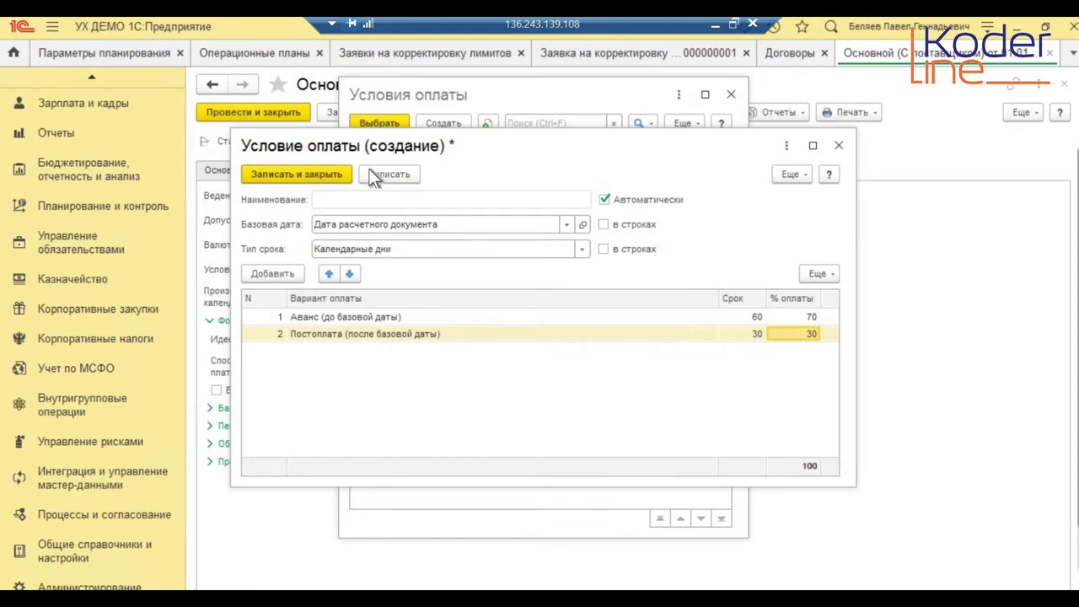
pyautogui.click(342, 249)
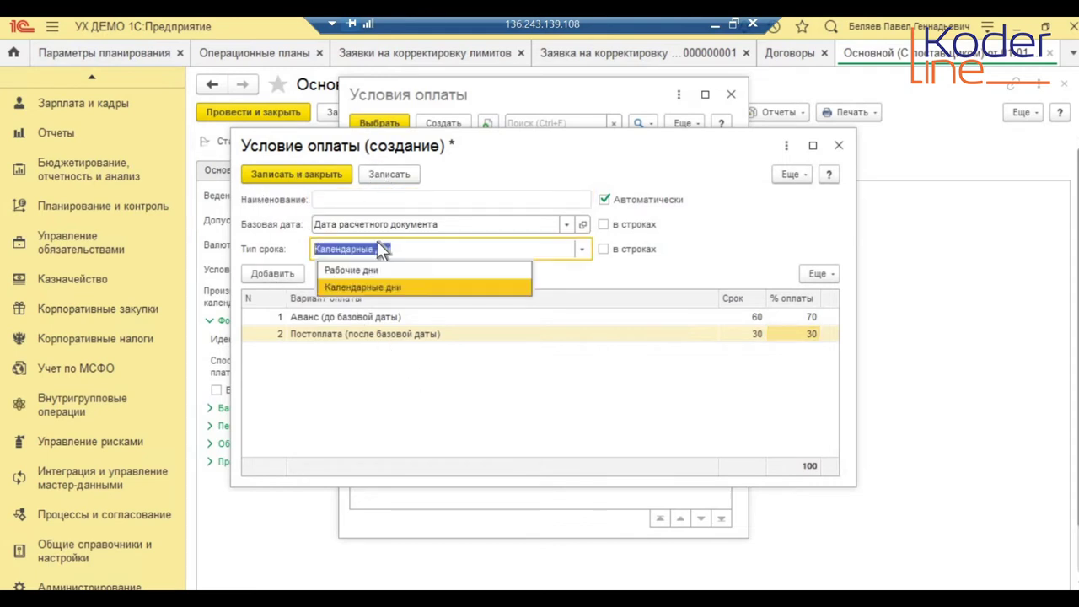
pyautogui.click(656, 282)
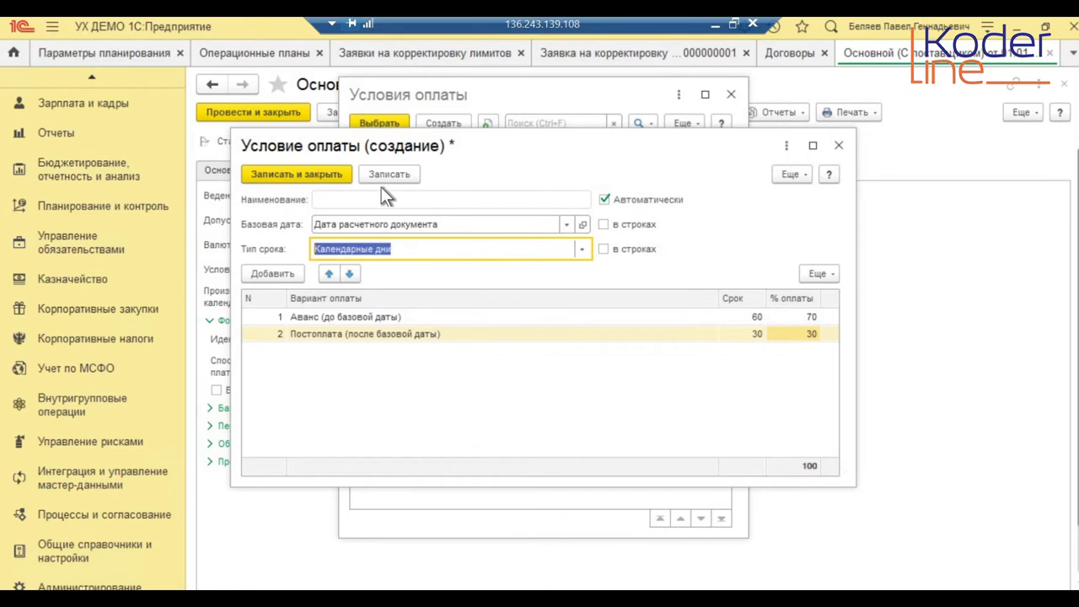
pyautogui.click(399, 174)
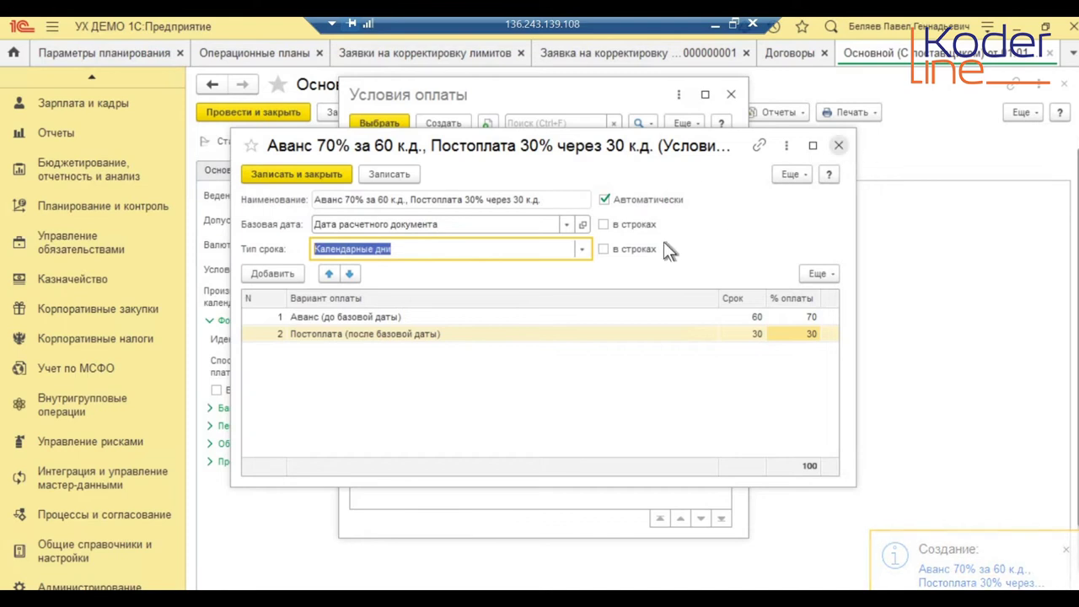
pyautogui.click(838, 145)
pyautogui.click(731, 94)
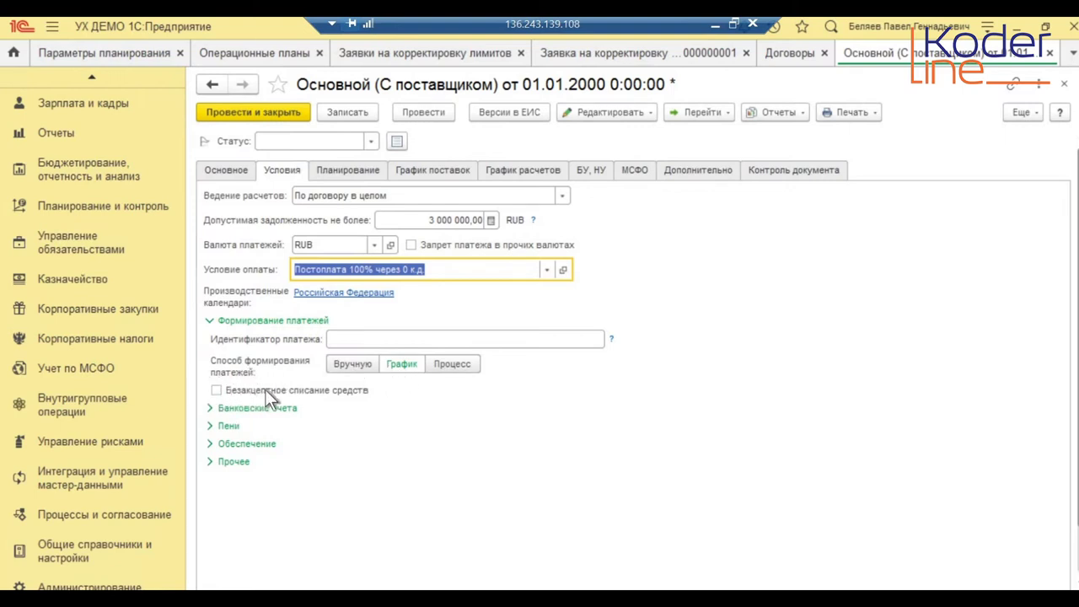
# - Examine the bank account, penalty, security and other sections of the contract's conditions
pyautogui.click(232, 409)
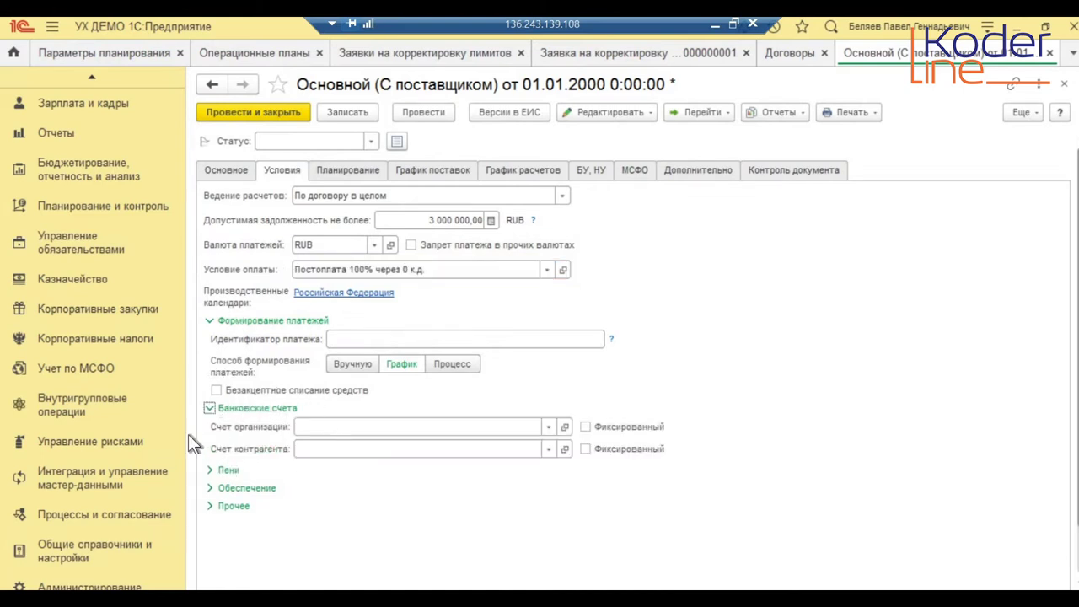
pyautogui.click(230, 426)
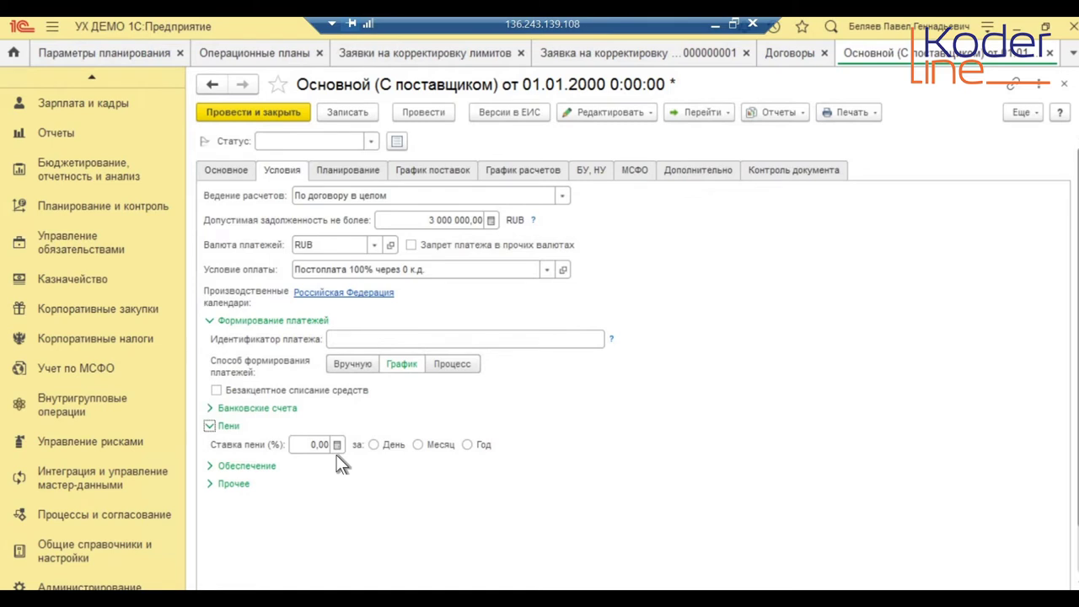
pyautogui.click(238, 466)
pyautogui.click(244, 518)
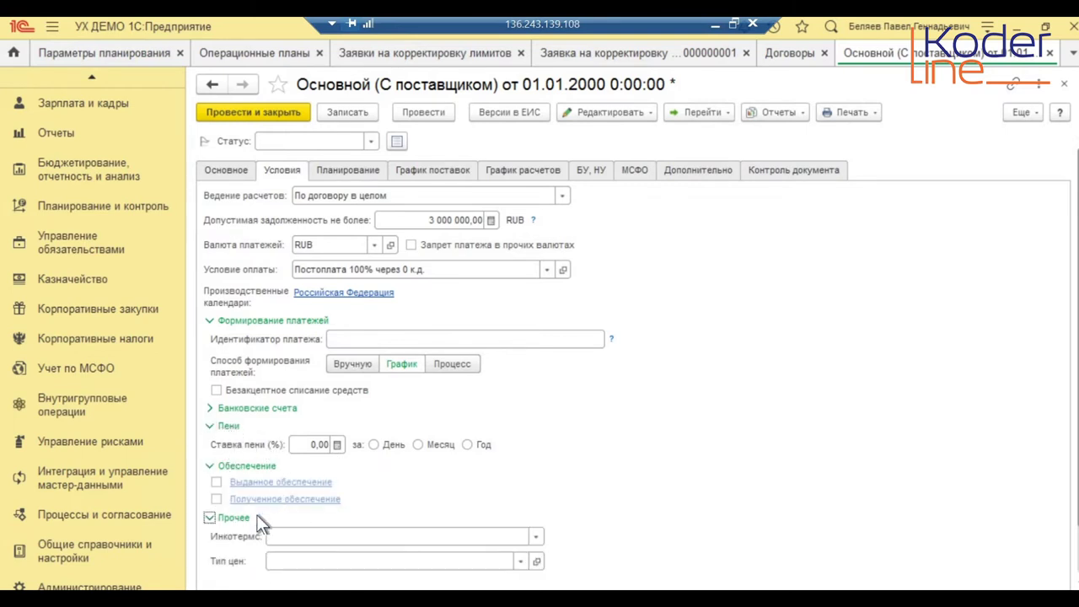
# - Set the payment priority in the contract's planning settings to Основной
pyautogui.click(337, 172)
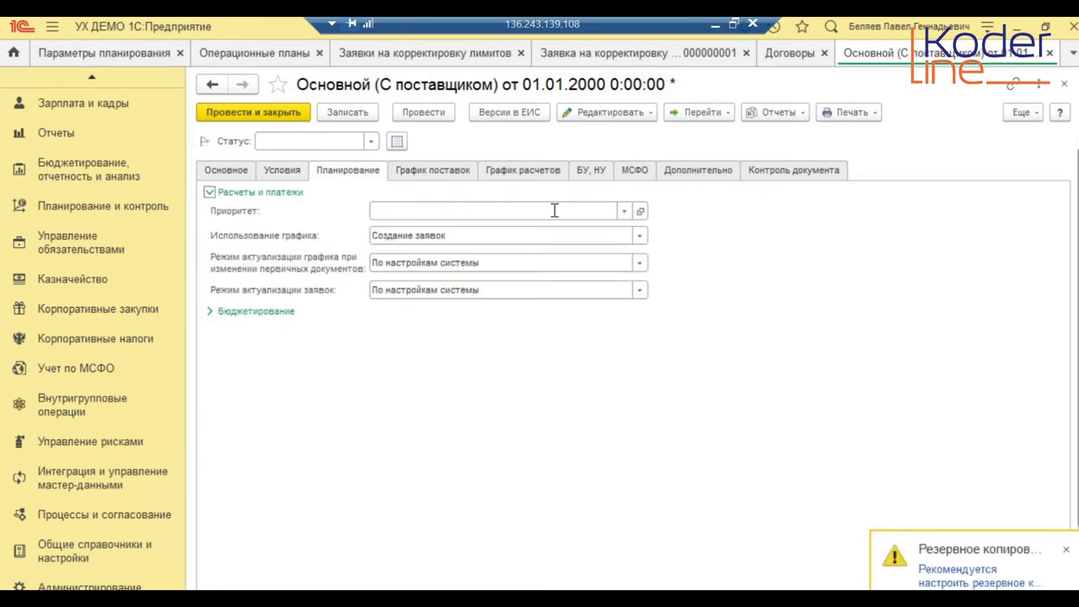
pyautogui.click(403, 211)
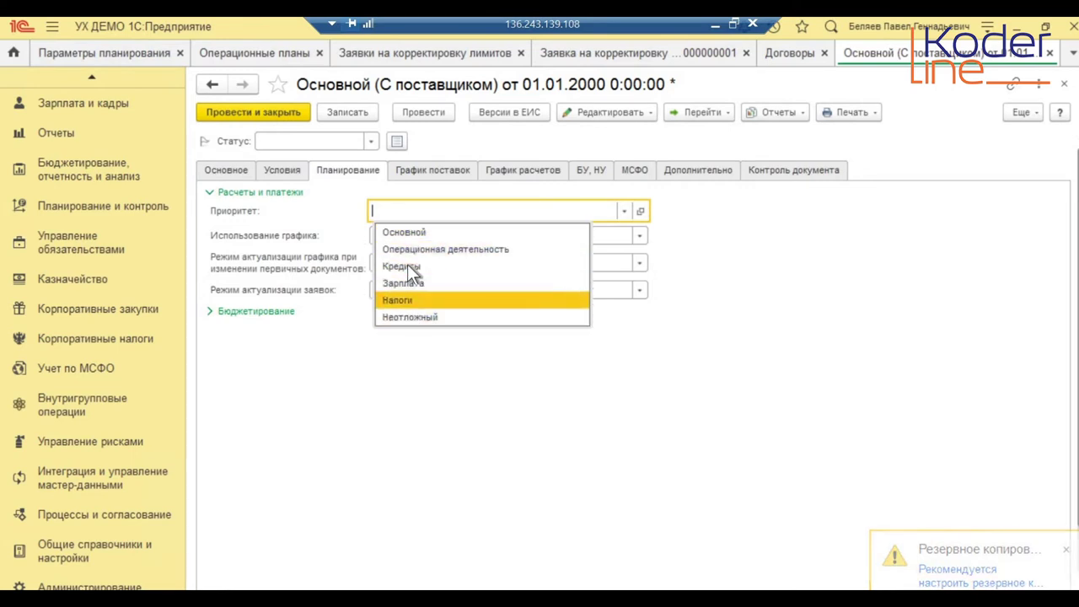
pyautogui.press('Return')
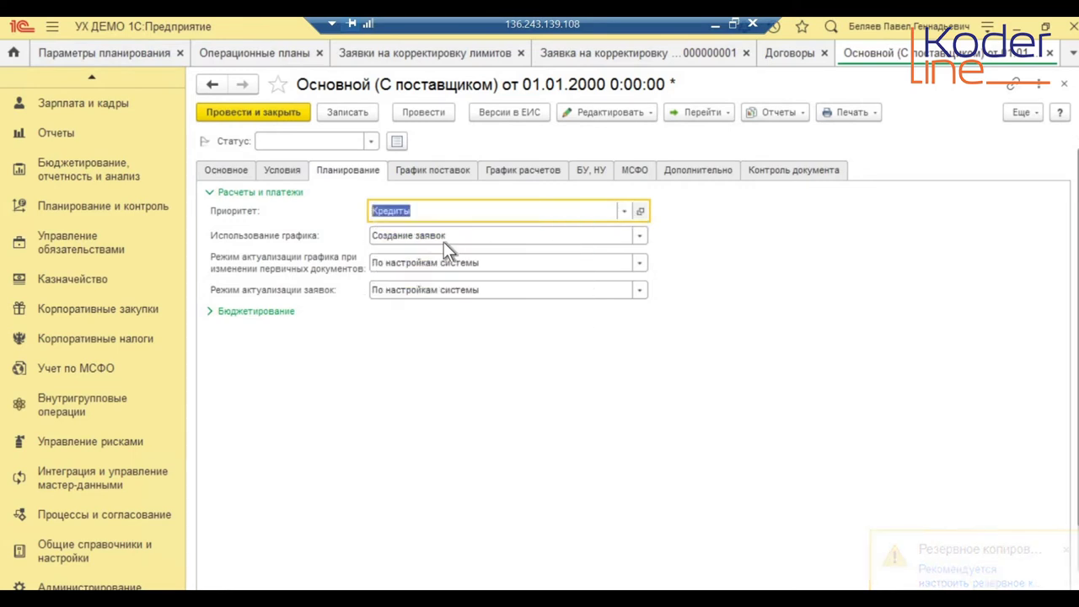
pyautogui.press('F4')
pyautogui.press('Up')
pyautogui.press('Up')
pyautogui.press('Return')
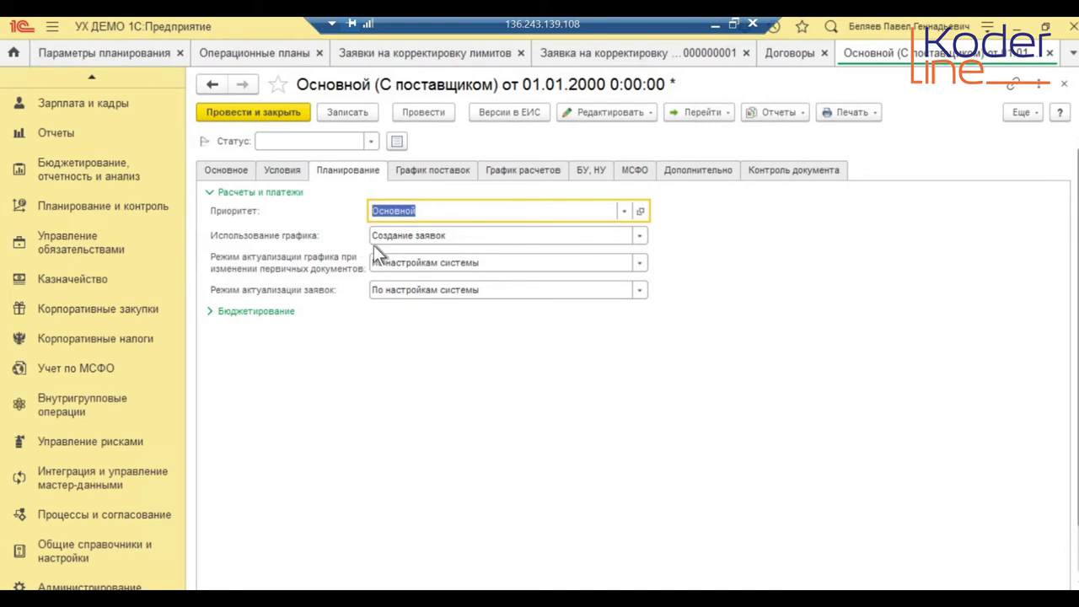
# - Keep the schedule usage as Создание заявок and set the schedule update mode for primary document changes to Создавать новые версии
pyautogui.click(639, 237)
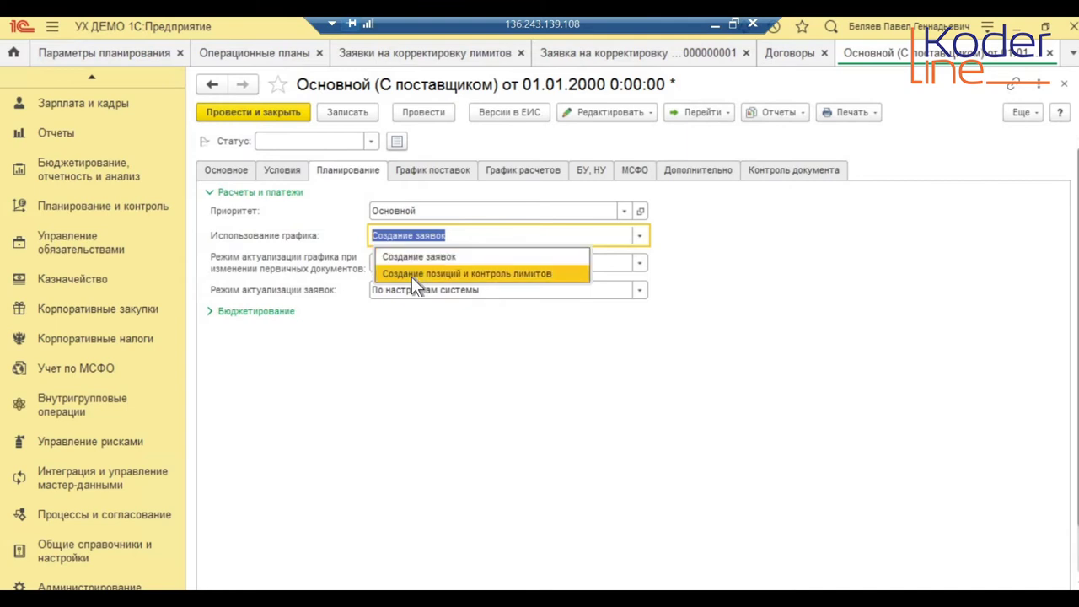
pyautogui.click(343, 280)
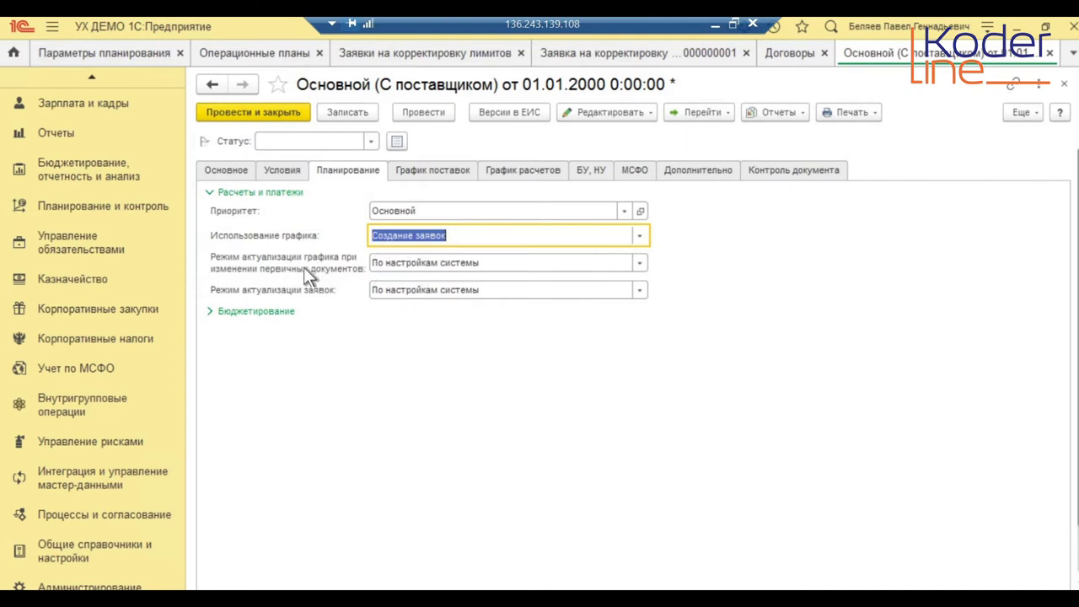
pyautogui.click(641, 262)
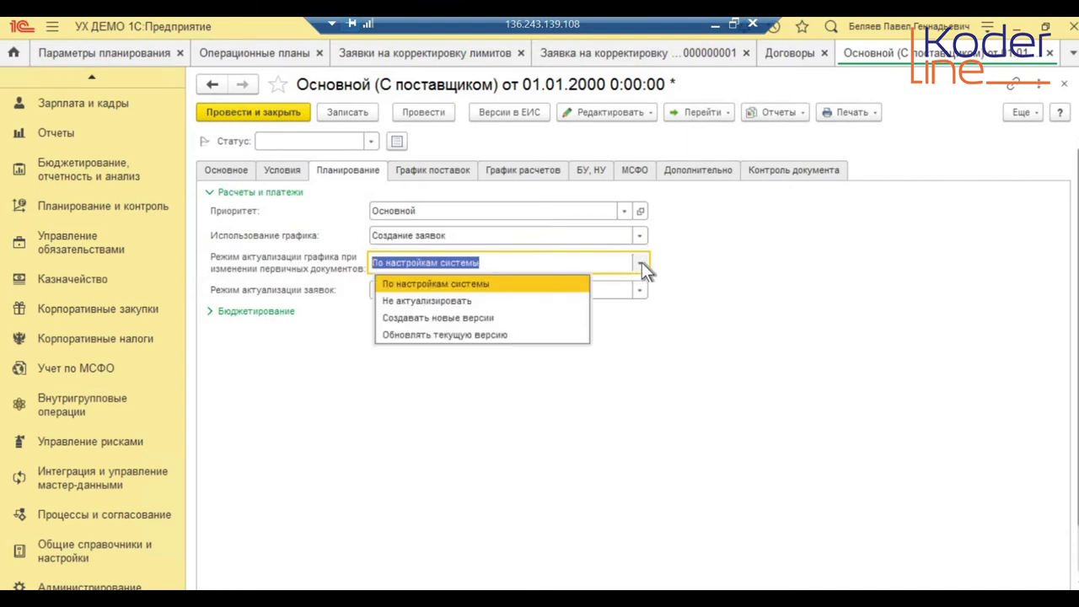
pyautogui.click(447, 318)
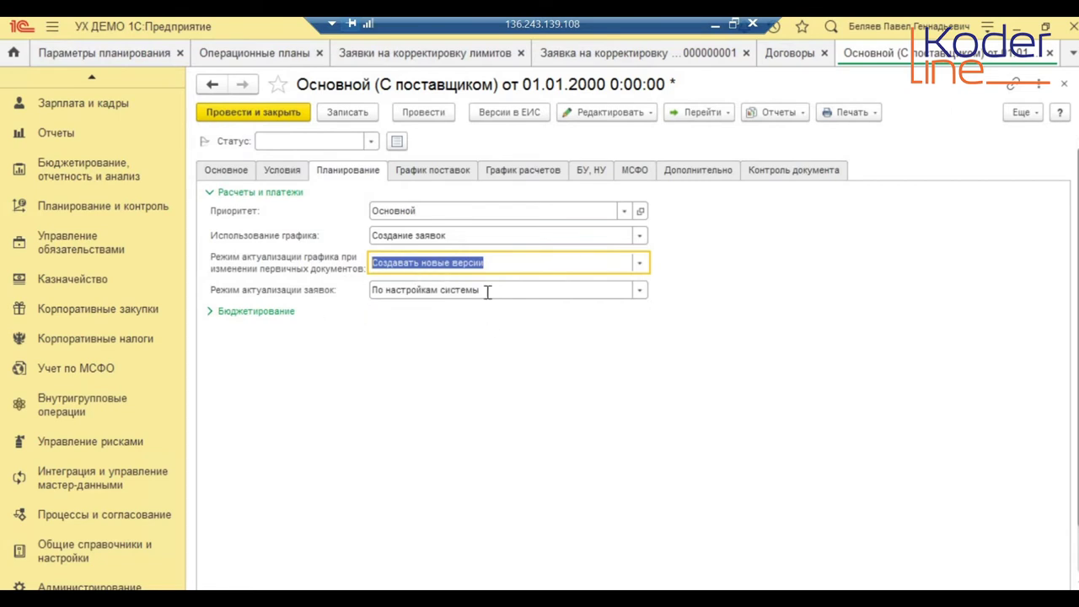
pyautogui.click(640, 291)
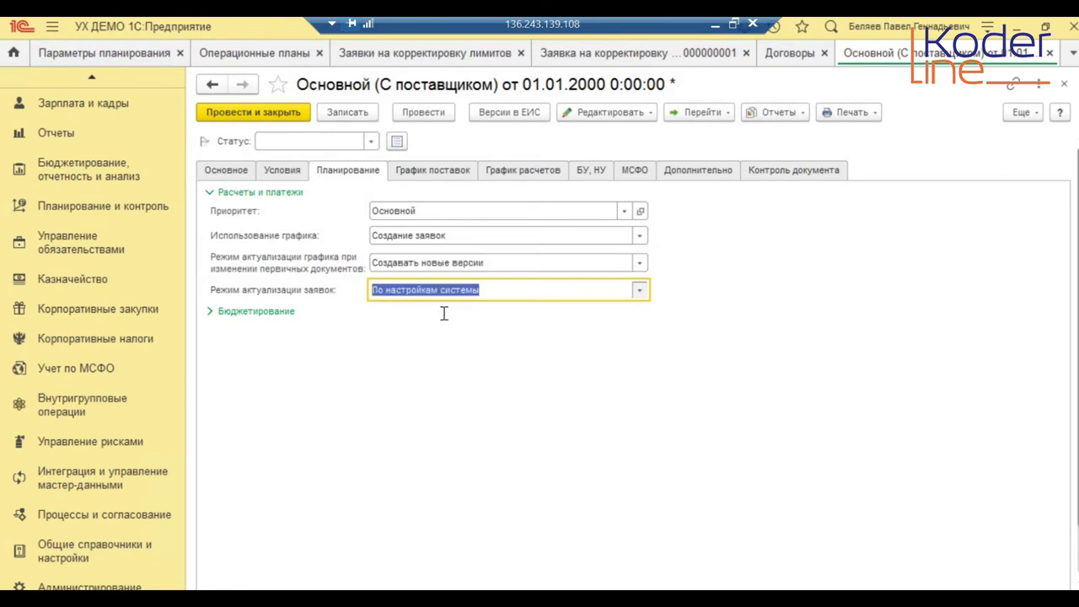
# - Examine the contract's budgeting settings and its delivery schedule
pyautogui.click(245, 314)
pyautogui.click(253, 311)
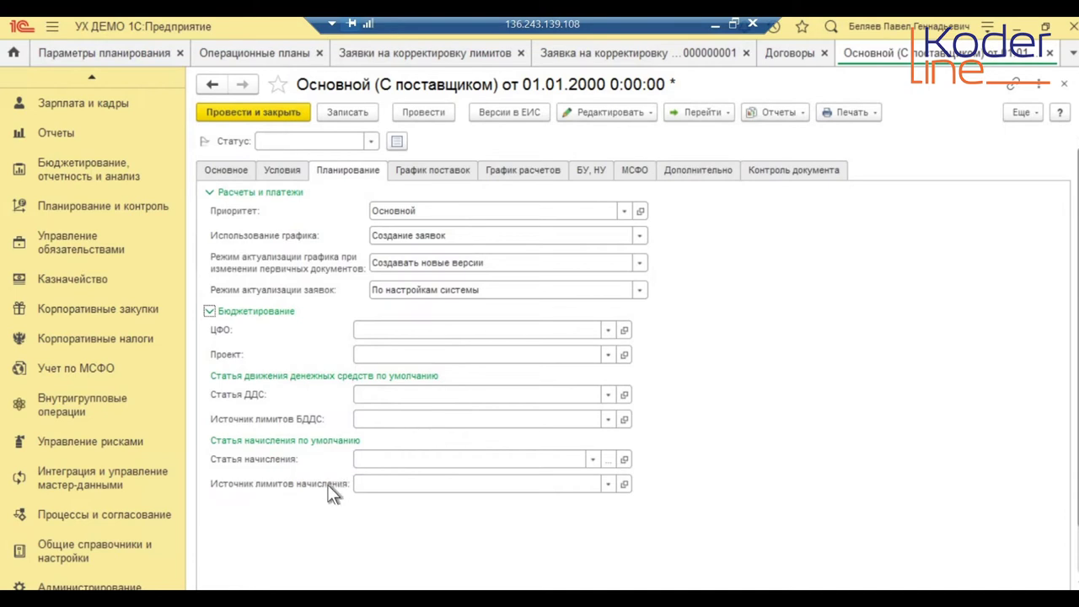
pyautogui.click(431, 171)
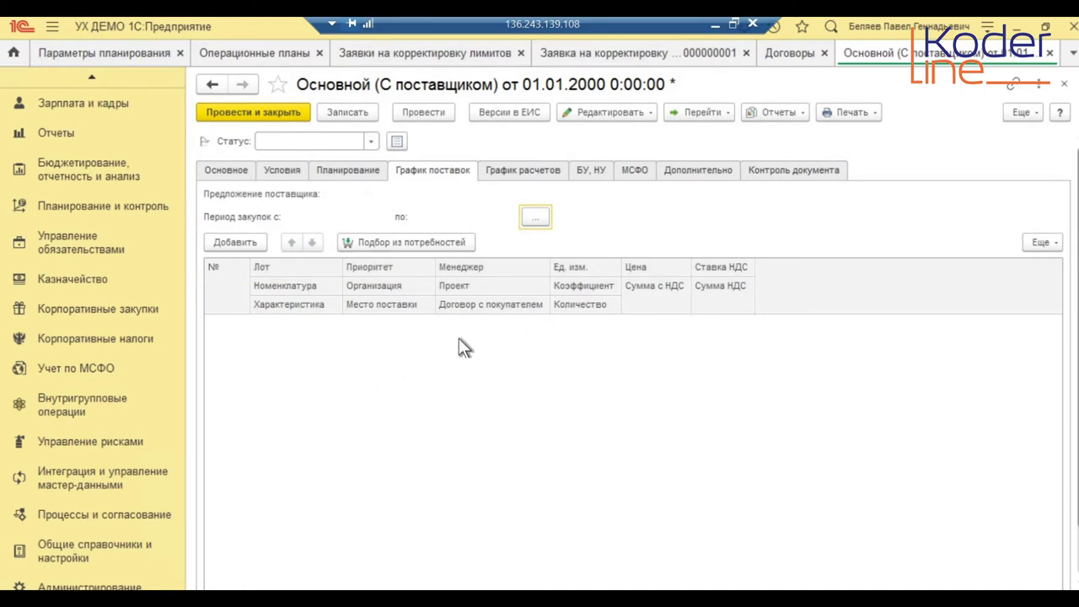
# - Set the accrual date of the contract's settlement schedule to 01.10.2021 and recalculate the schedule from that date
pyautogui.click(522, 169)
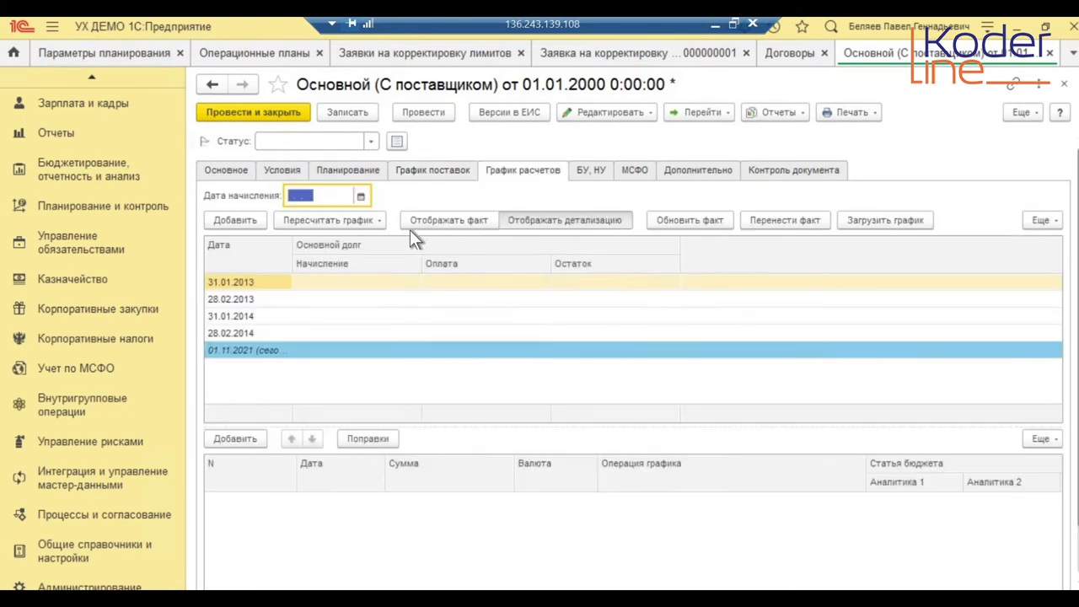
pyautogui.click(336, 222)
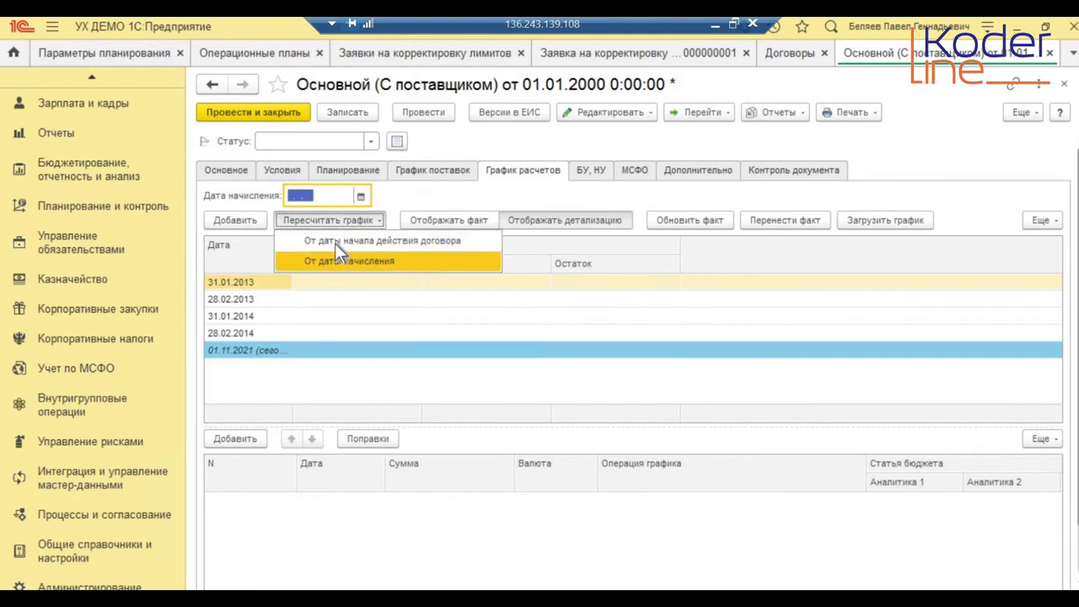
pyautogui.click(335, 264)
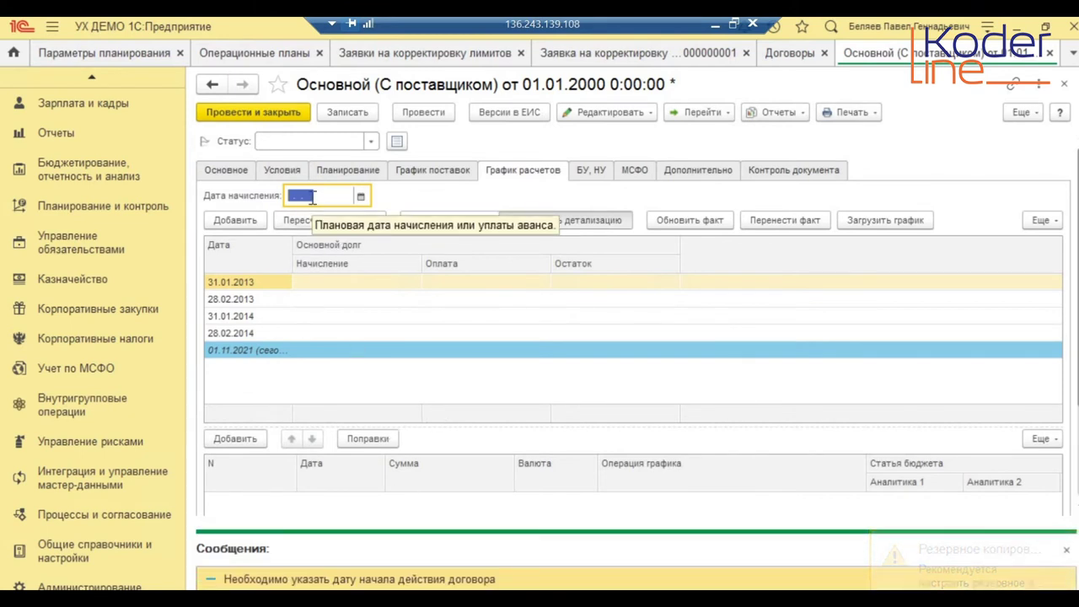
pyautogui.write('01.19')
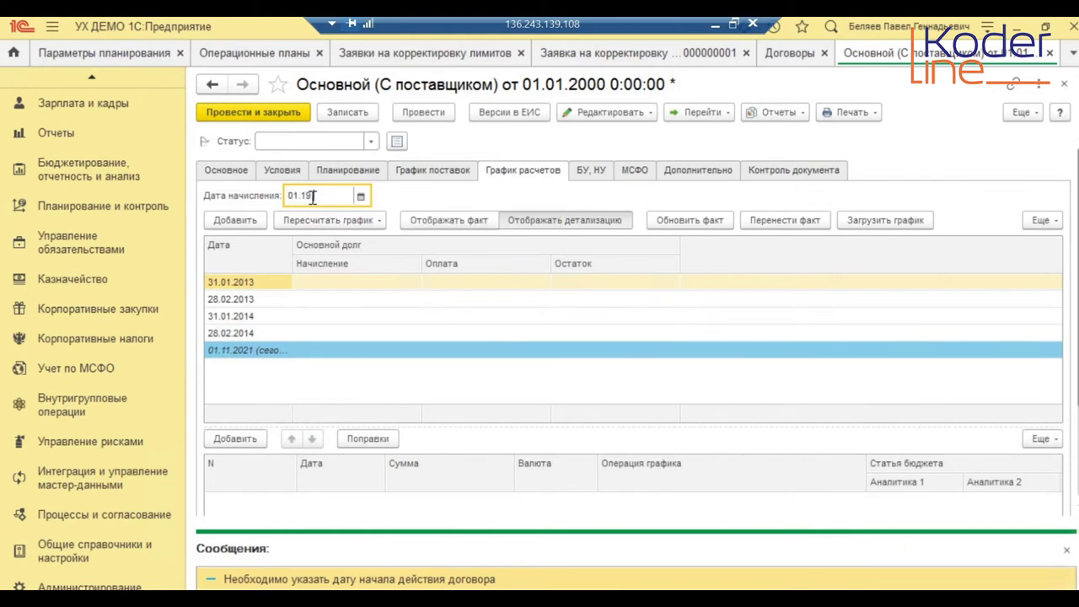
pyautogui.press('BackSpace')
pyautogui.write('0.2021')
pyautogui.click(362, 219)
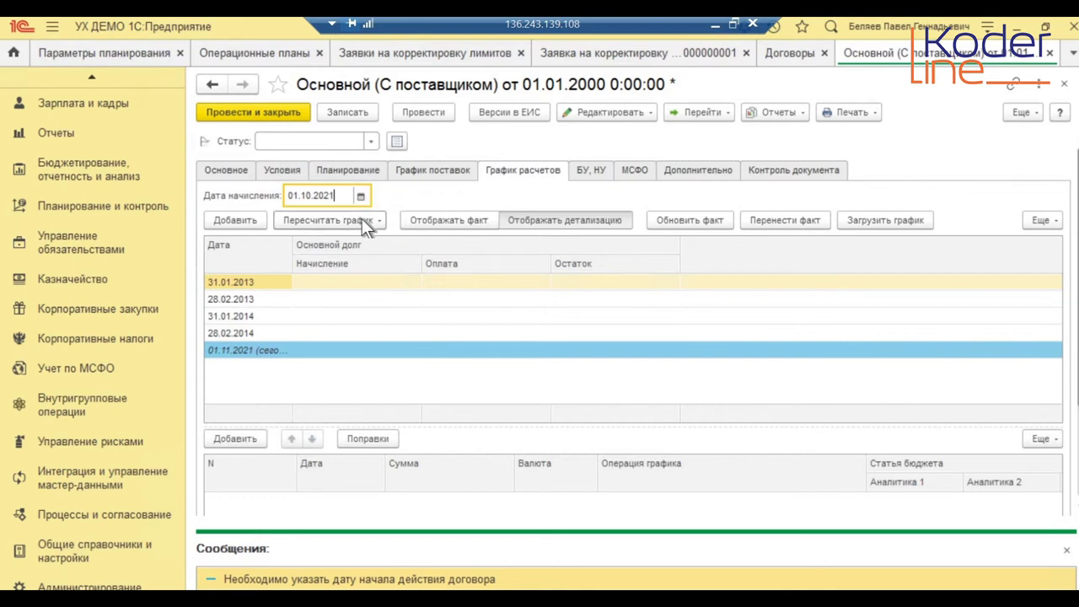
pyautogui.click(362, 221)
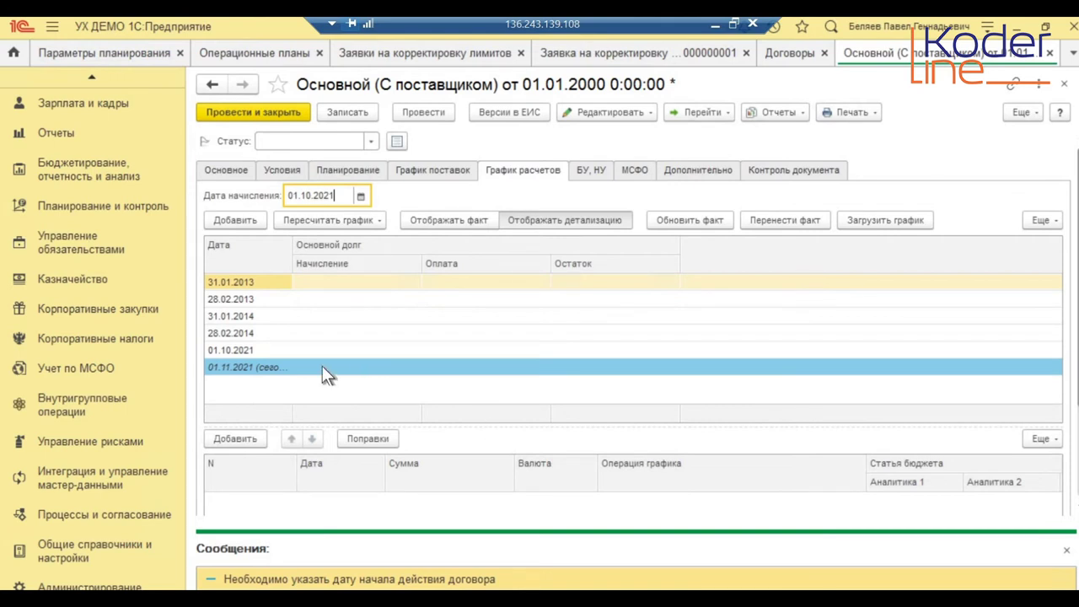
# - Examine the detail lines of the 01.10.2021 entry in the settlement schedule and dismiss the messages
pyautogui.click(263, 351)
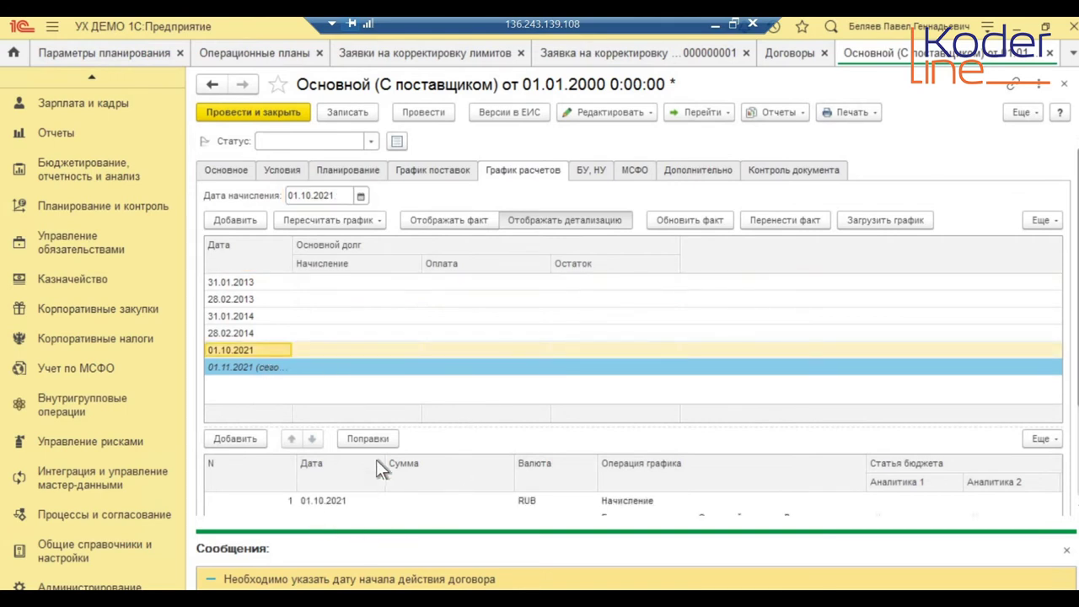
pyautogui.scroll(-3, 865, 488)
pyautogui.click(1067, 554)
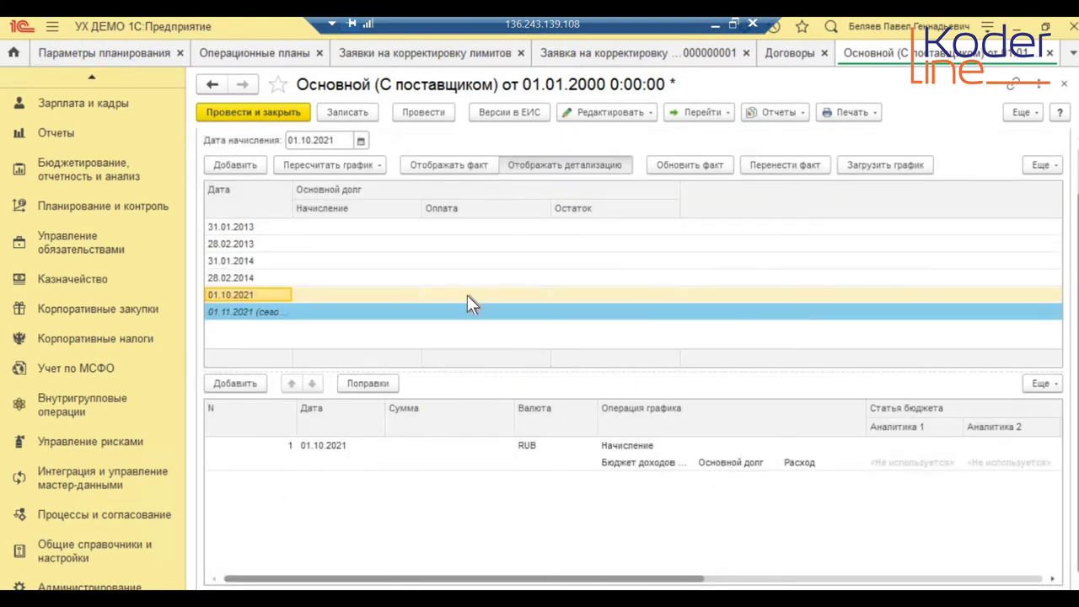
# - Show the actual figures alongside the planned ones in the contract's settlement schedule and refresh the actuals
pyautogui.scroll(2, 501, 273)
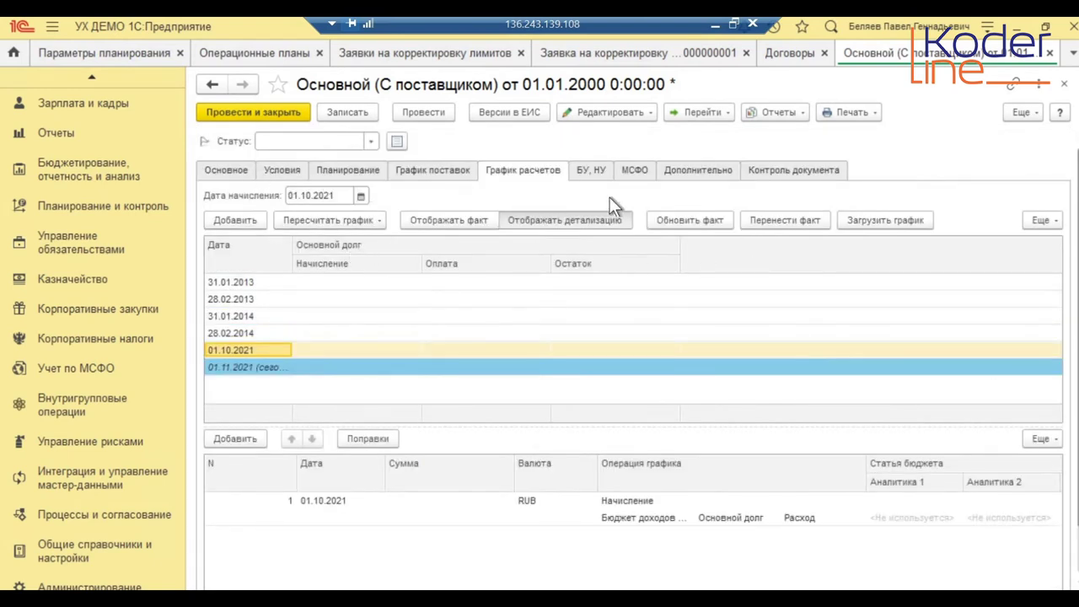
pyautogui.click(443, 220)
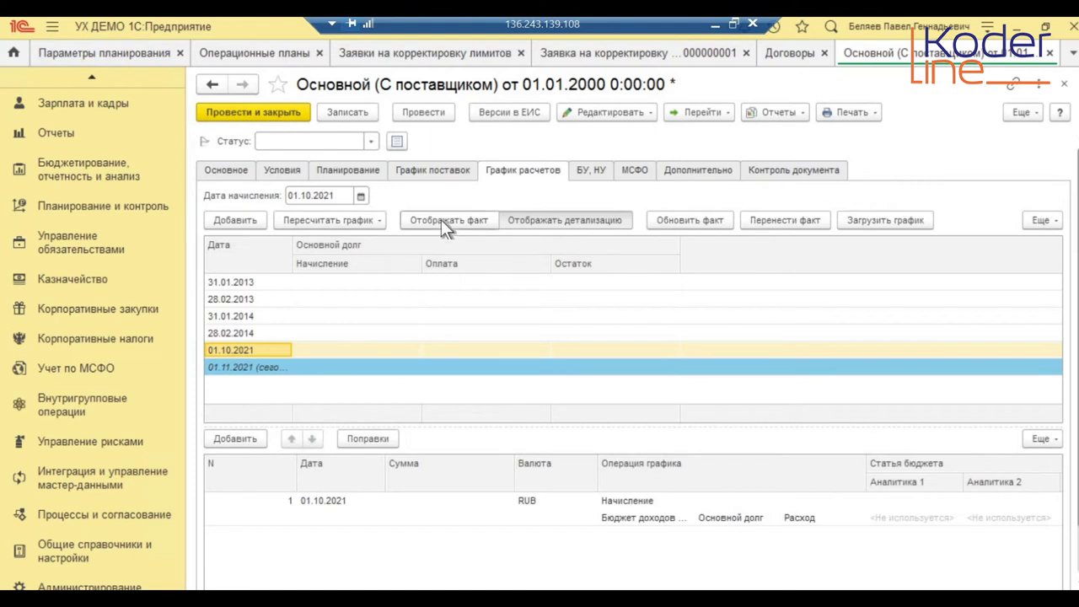
pyautogui.click(678, 220)
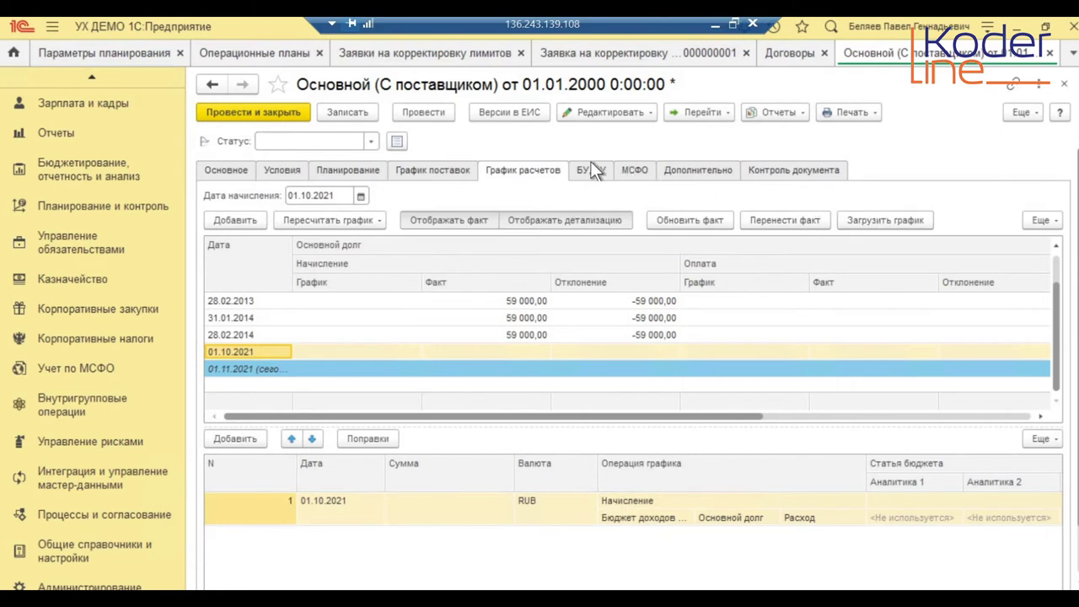
# - Check the contract's additional details and its document control, and close the contract
pyautogui.click(675, 174)
pyautogui.click(768, 173)
pyautogui.click(1050, 53)
pyautogui.click(607, 343)
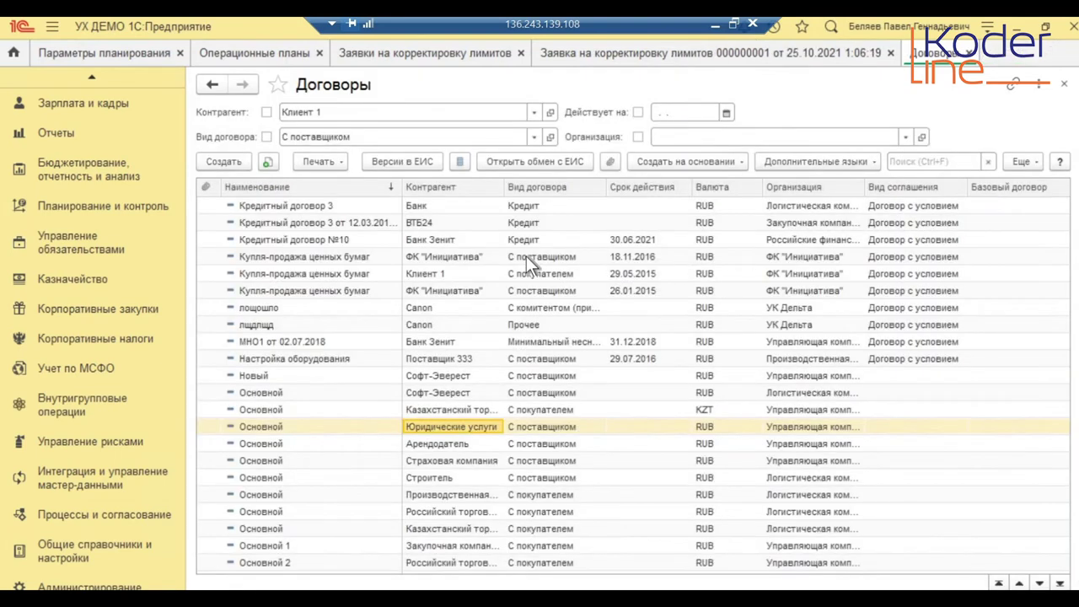
# - Switch to the PowerPoint presentation, advance to slide 14 on payment requests, and return to 1C
pyautogui.click(715, 24)
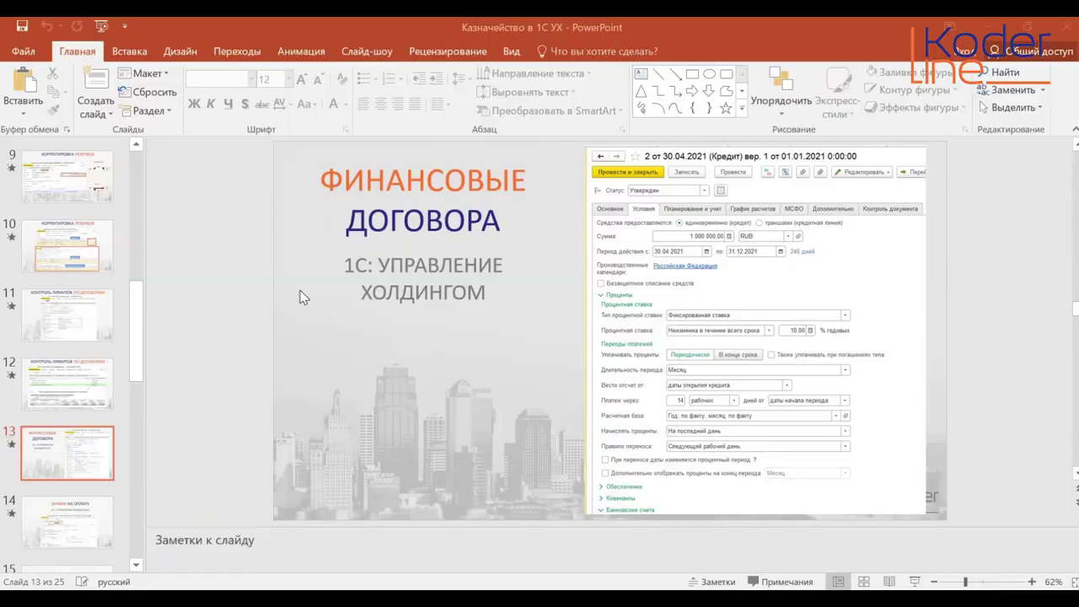
pyautogui.scroll(-1, 546, 368)
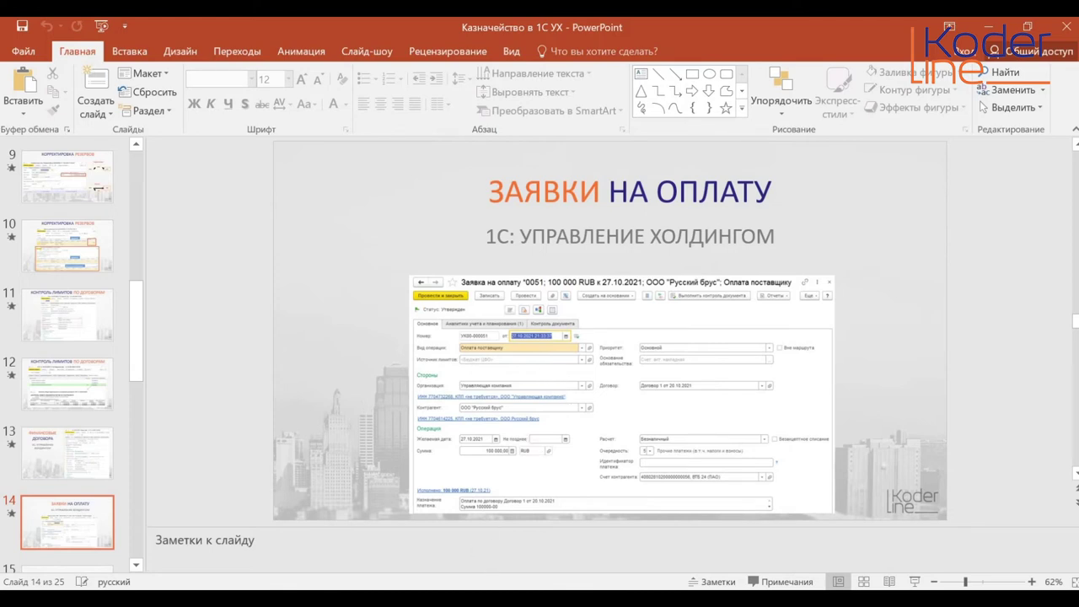
pyautogui.hotkey('alt', 'Tab')
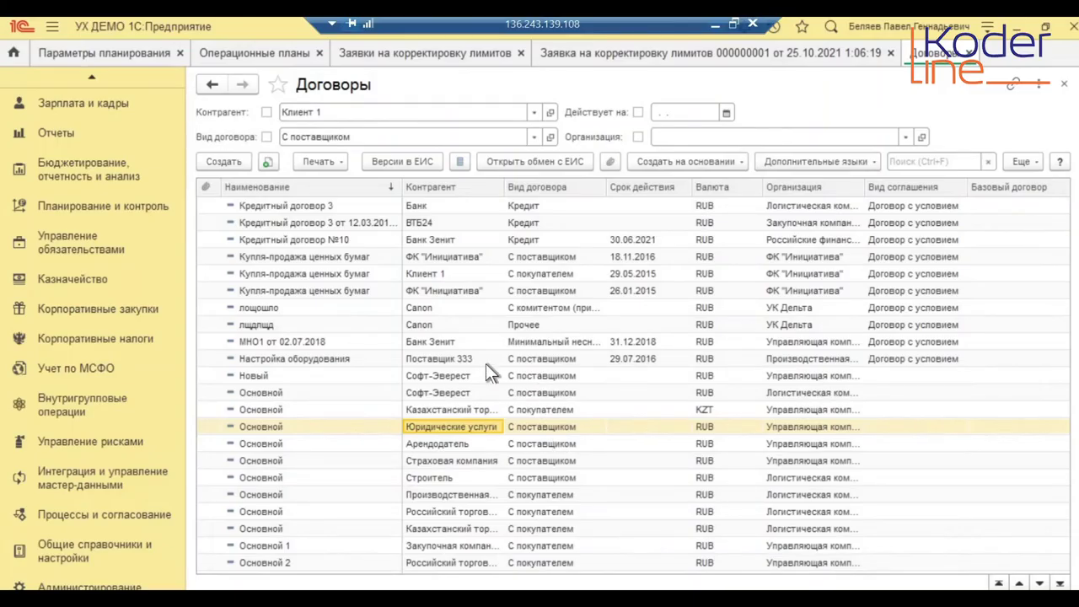
# - Open the treasury's Заявки на оплату list and open the 312 000 RUB supplier payment request for СтройМонтаж
pyautogui.click(88, 287)
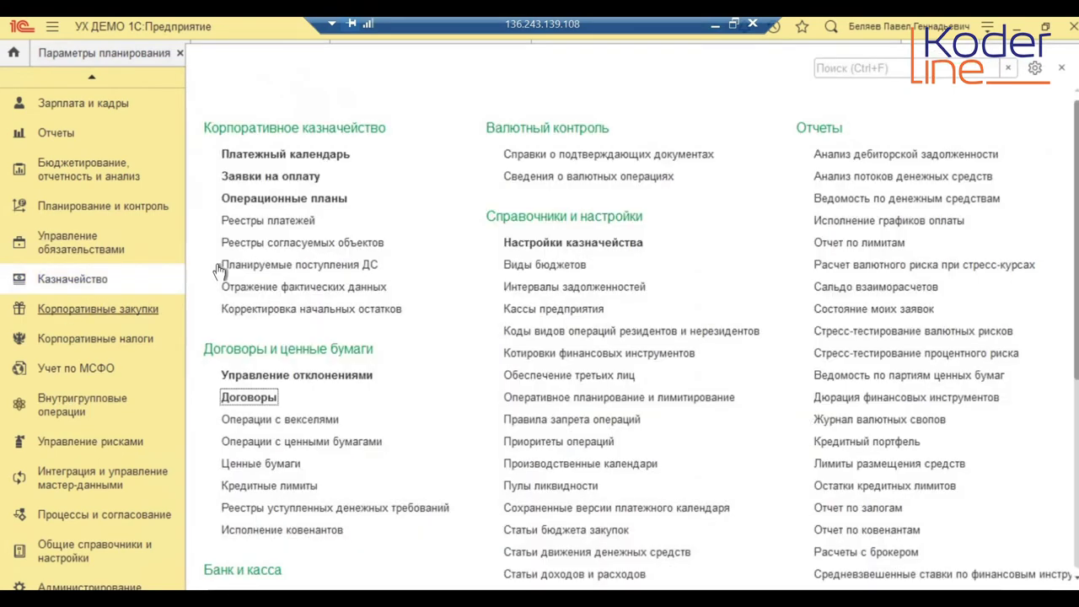
pyautogui.click(268, 177)
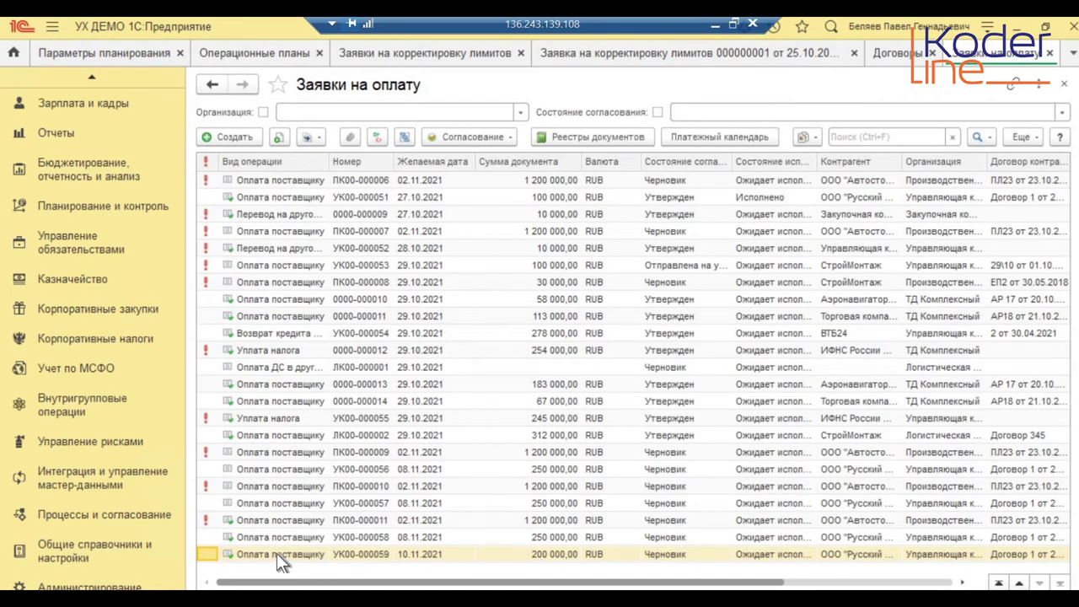
pyautogui.click(271, 432)
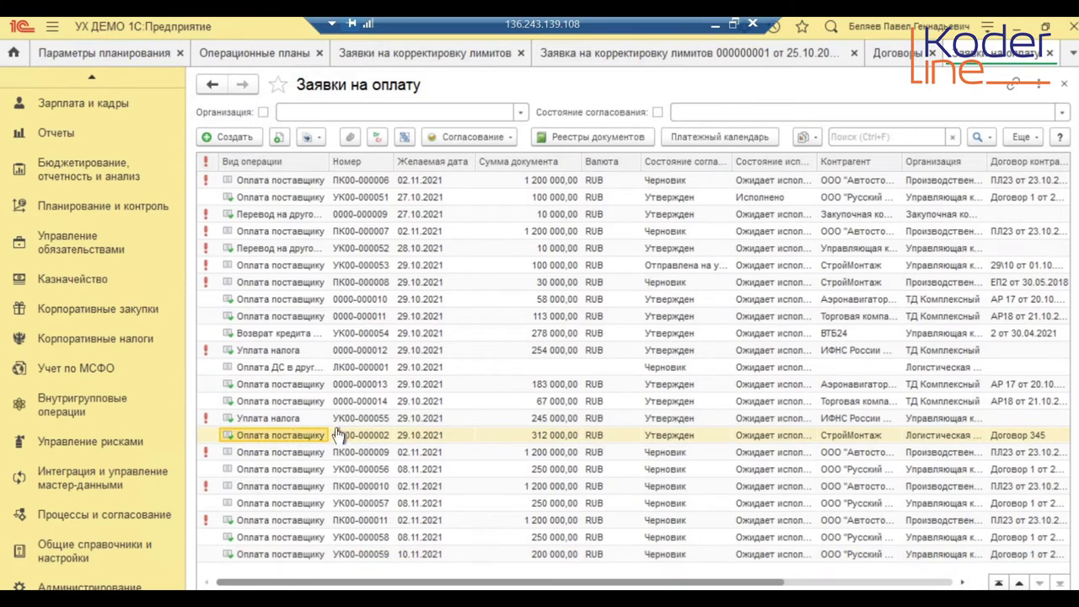
pyautogui.doubleClick(339, 434)
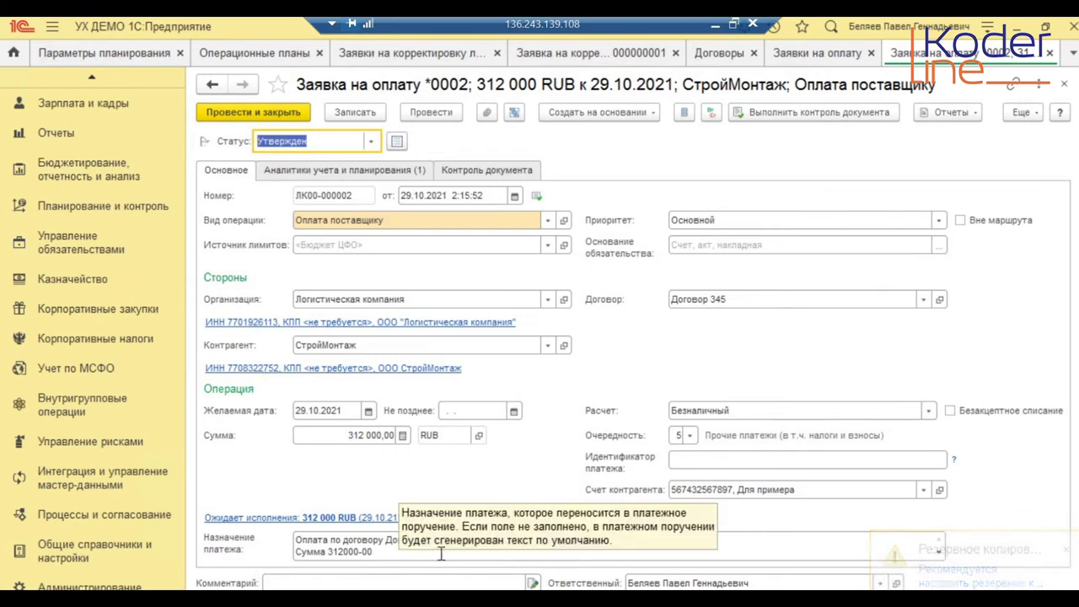
# - Examine the СтройМонтаж request's accounting and planning analytics and its document control, and close it
pyautogui.click(282, 169)
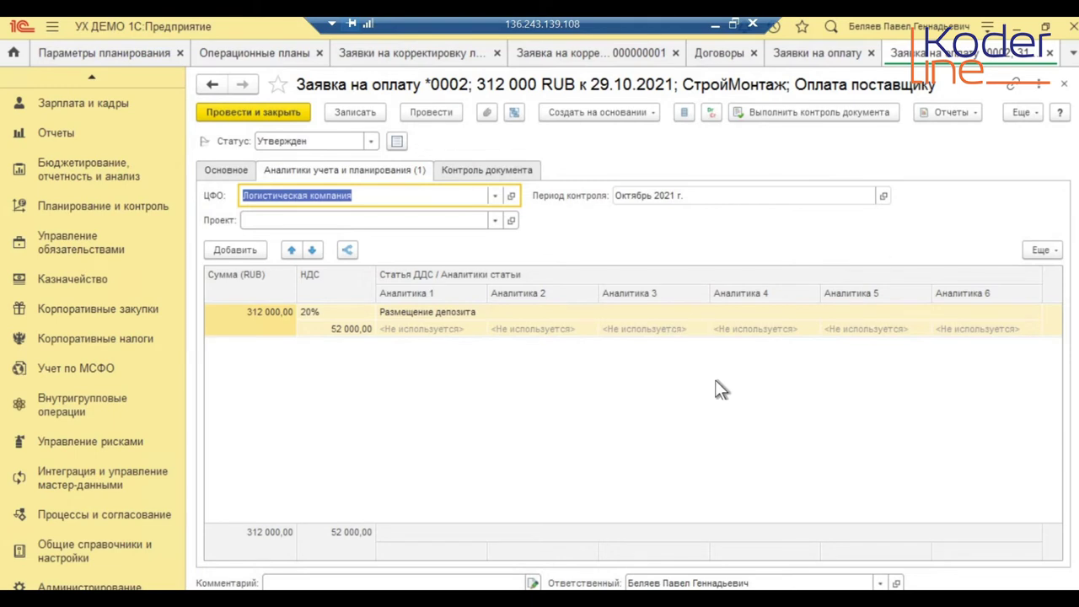
pyautogui.click(489, 169)
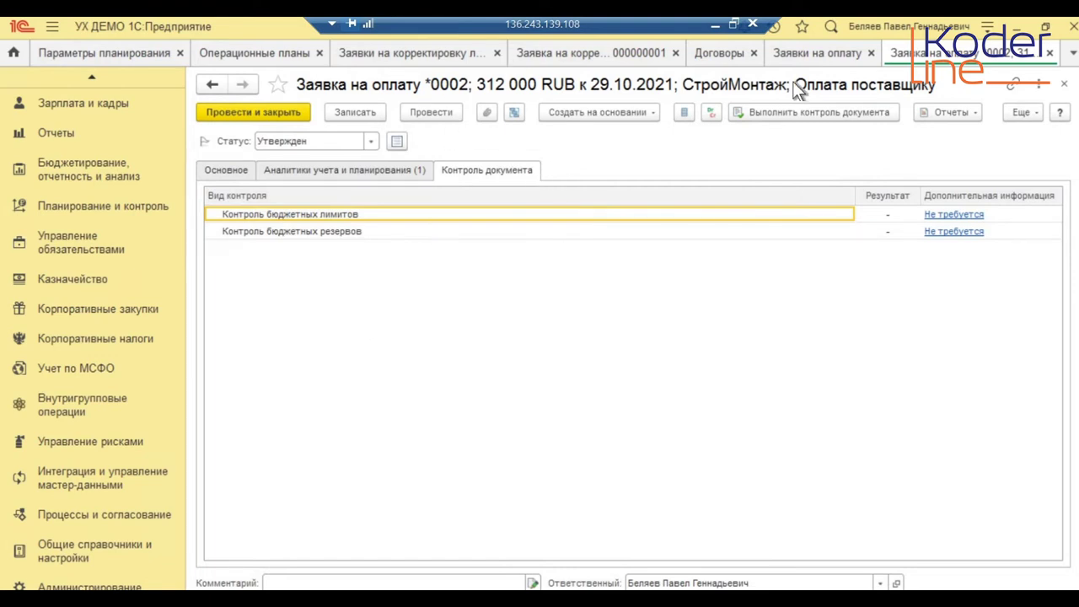
pyautogui.hotkey('ctrl', 'Return')
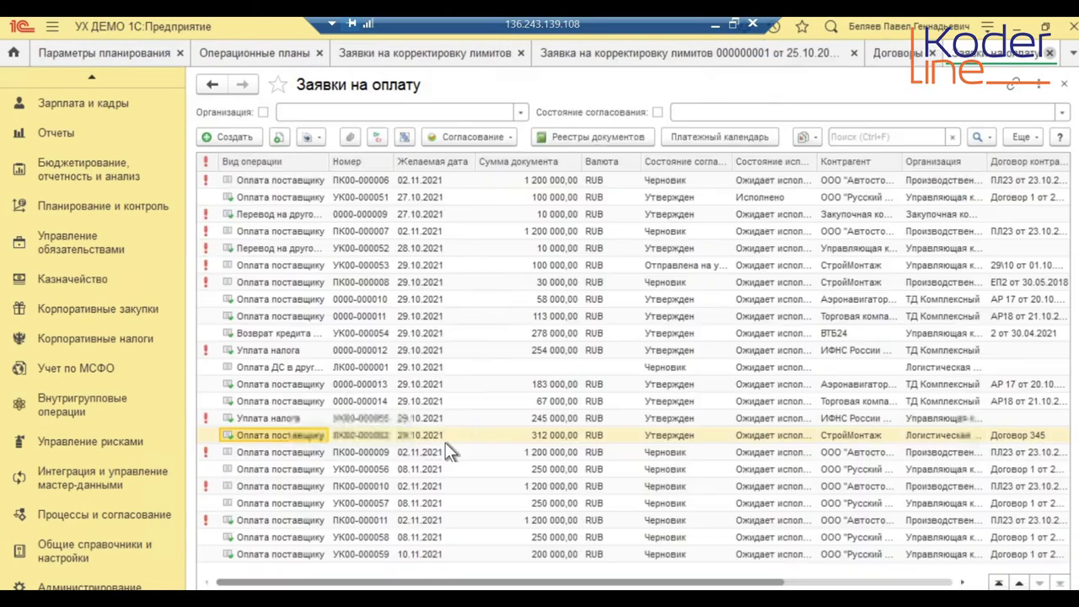
# - Open the 1 200 000 RUB draft request for ООО "Автостопом.RU" listed directly below, examine its document control, and close it
pyautogui.click(269, 451)
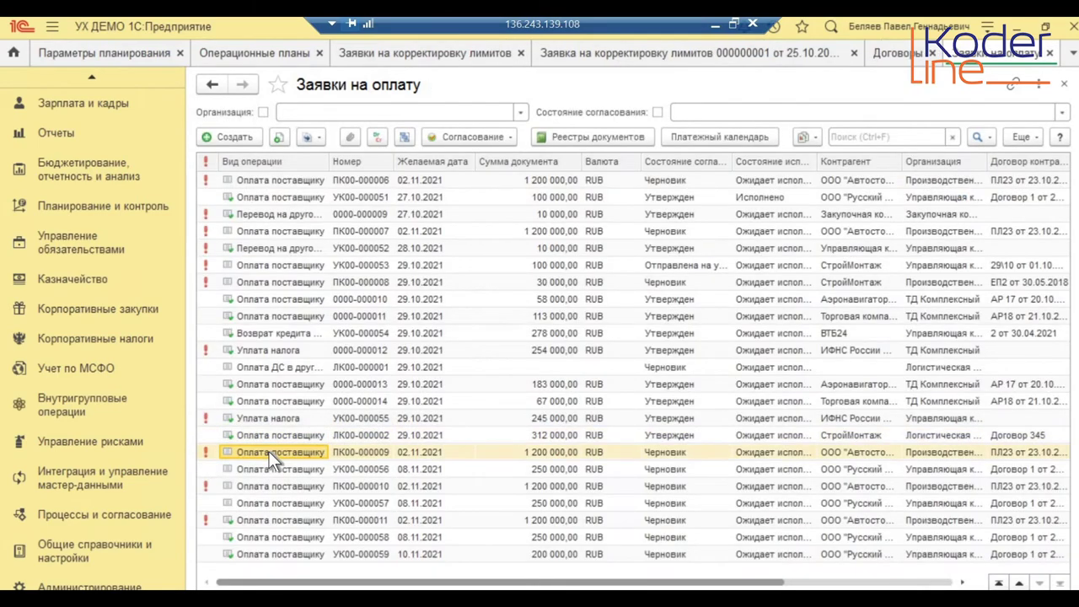
pyautogui.doubleClick(269, 451)
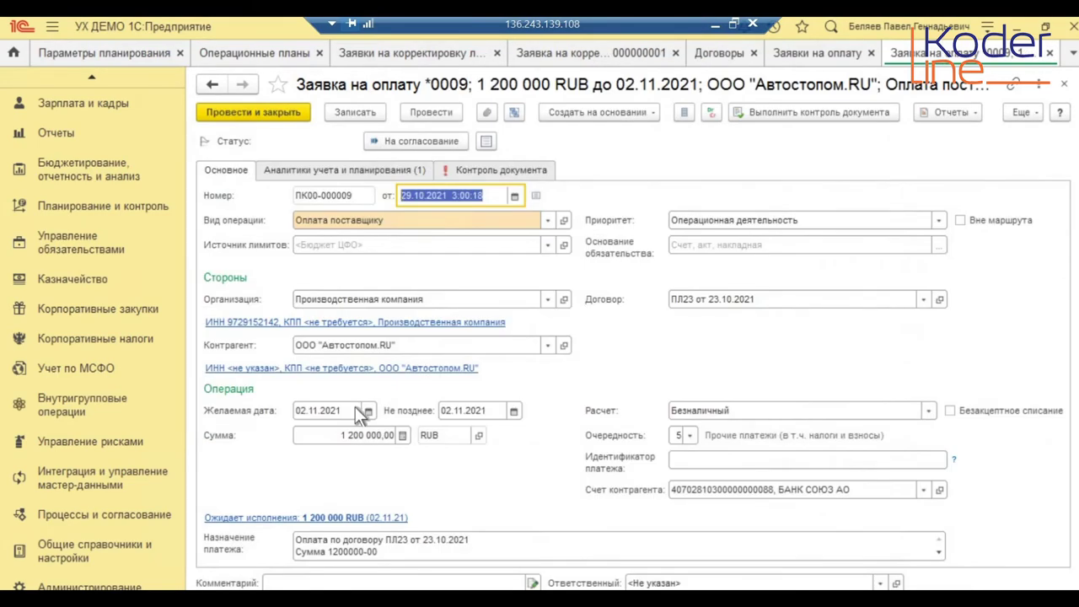
pyautogui.click(466, 175)
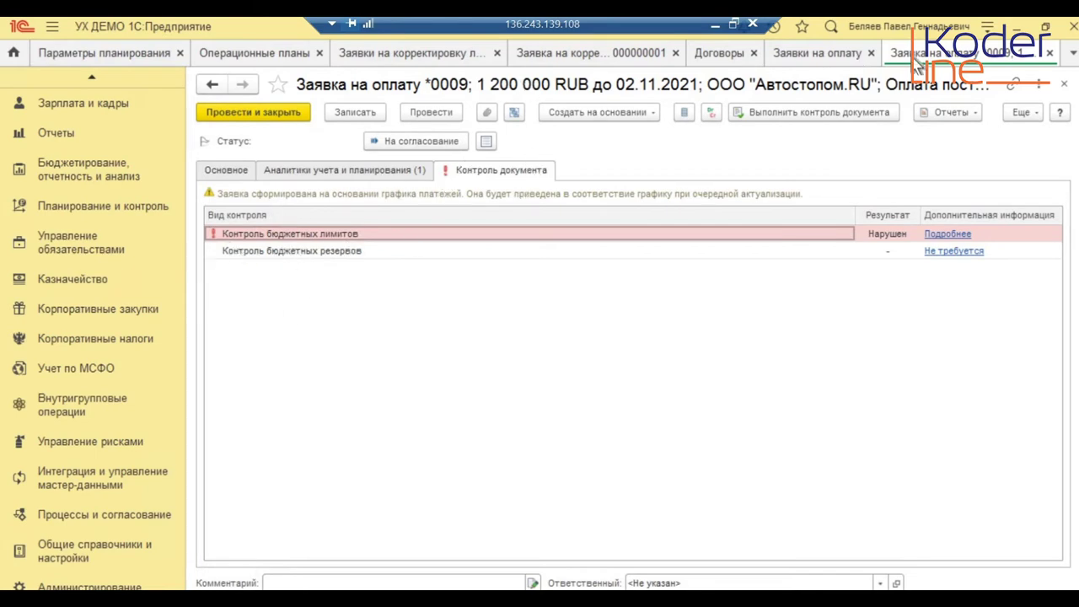
pyautogui.click(1049, 52)
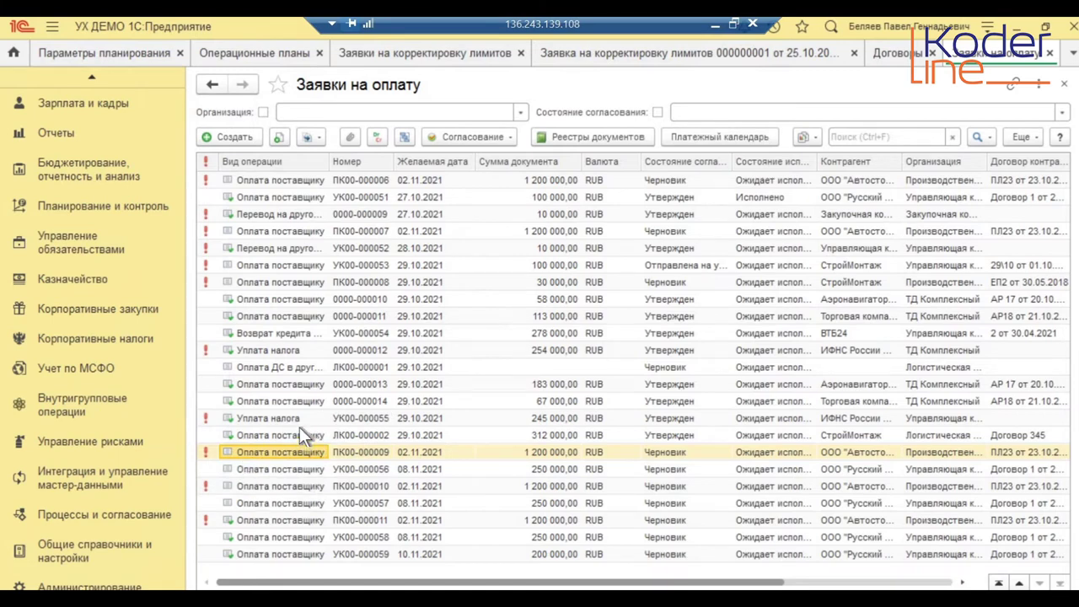
# - Open the 245 000 RUB Уплата налога request, review its document control and planning analytics, and close it
pyautogui.doubleClick(432, 418)
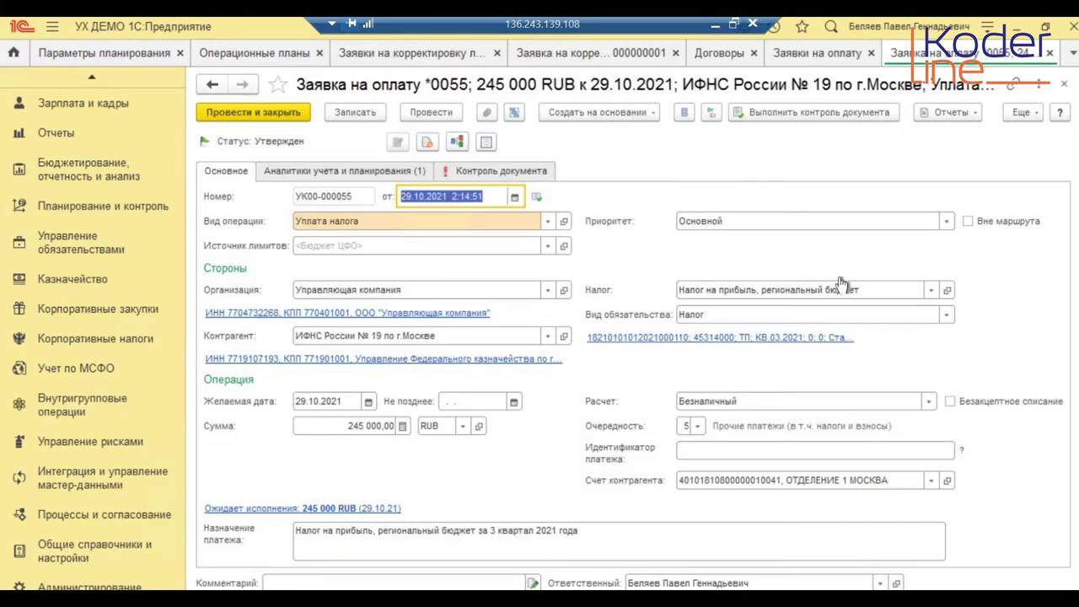
pyautogui.click(476, 174)
pyautogui.click(354, 170)
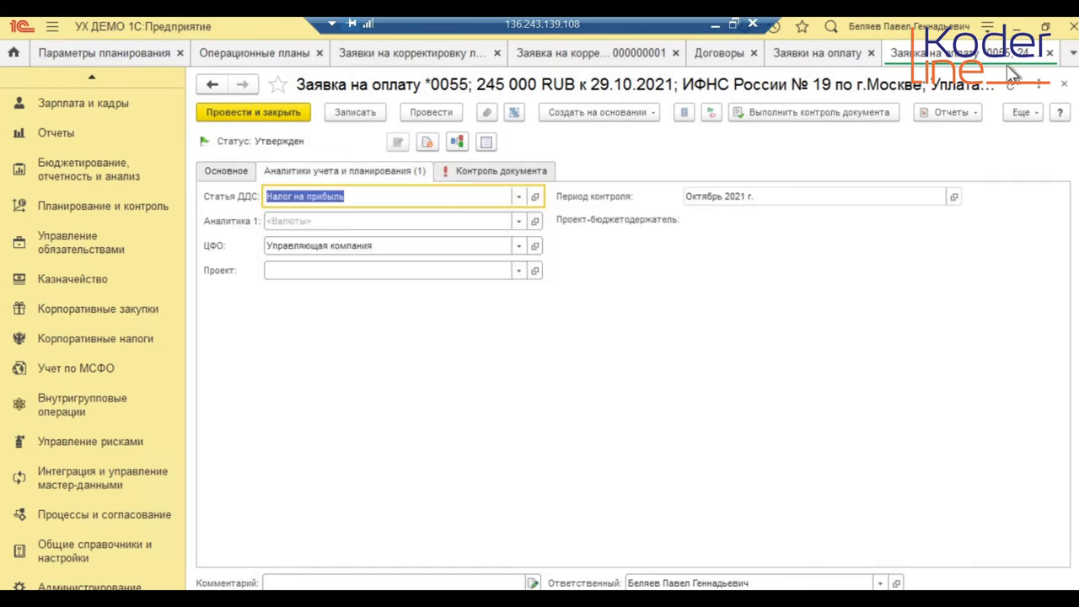
pyautogui.click(1064, 84)
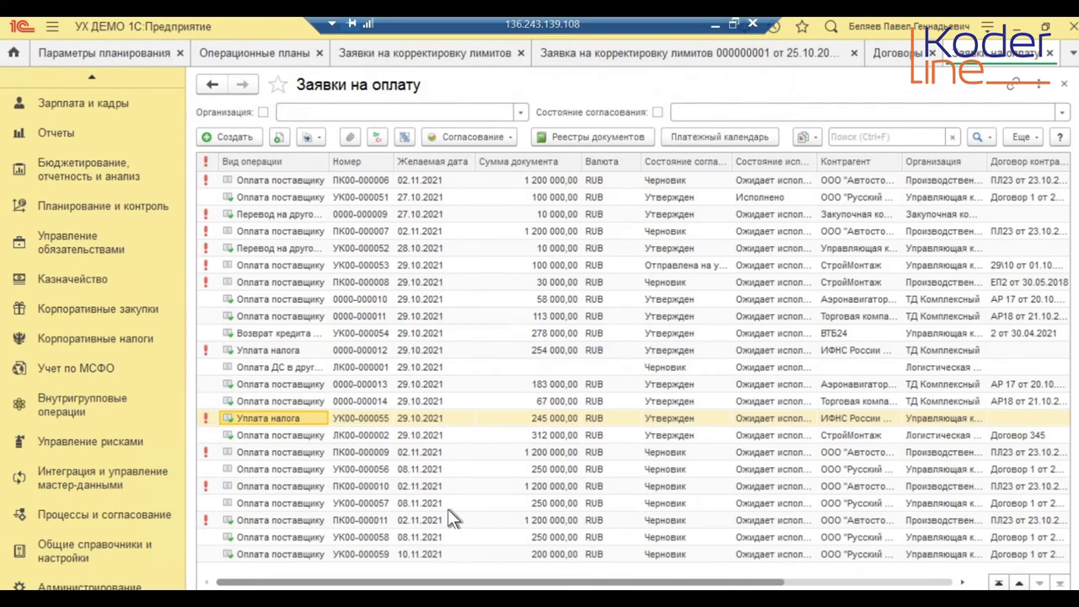
# - Switch to the PowerPoint presentation and advance to the slide after the payment requests one
pyautogui.click(712, 24)
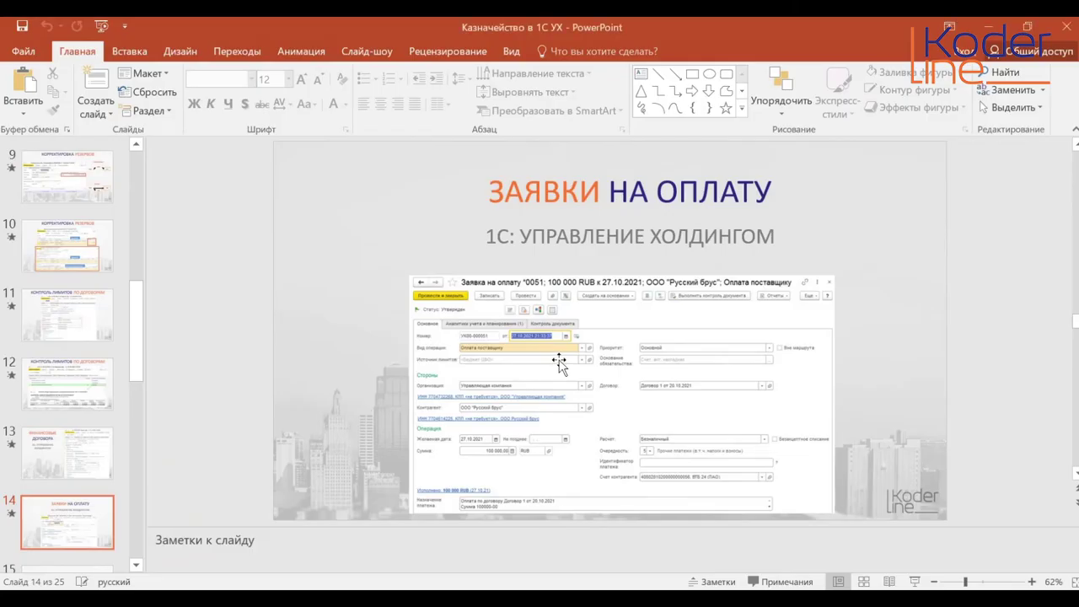
pyautogui.press('pagedown')
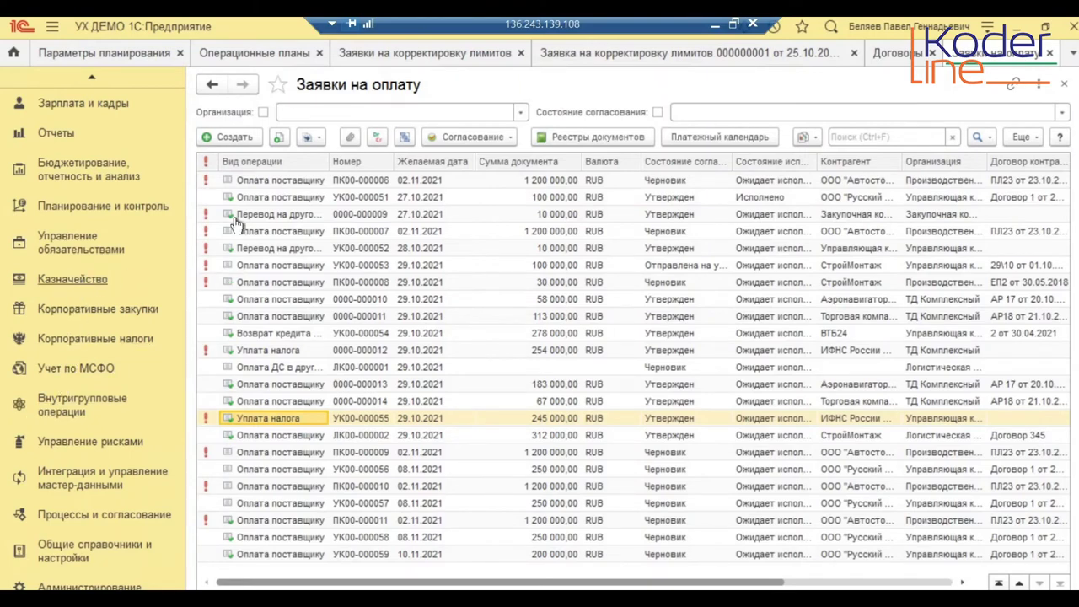
# - In 1C, open the treasury's Платежный календарь and generate it for 01.11.2021 - 15.11.2021
pyautogui.click(98, 278)
pyautogui.click(289, 176)
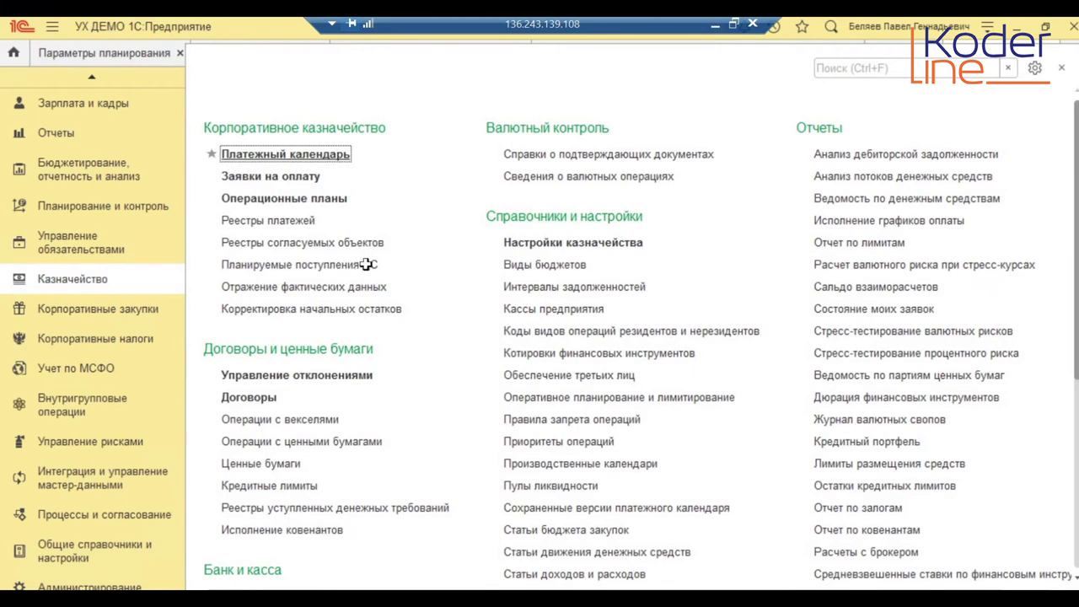
pyautogui.click(247, 115)
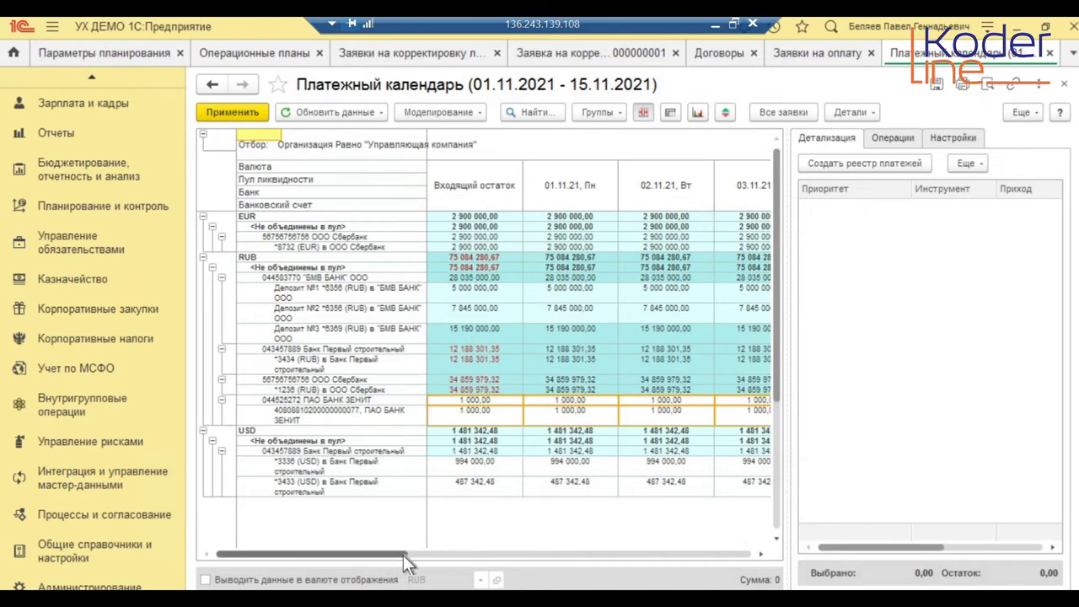
# - Review the payment calendar's balances through 15.11.2021 and break each day down into receipts and write-offs
pyautogui.moveTo(454, 554); pyautogui.dragTo(763, 580)
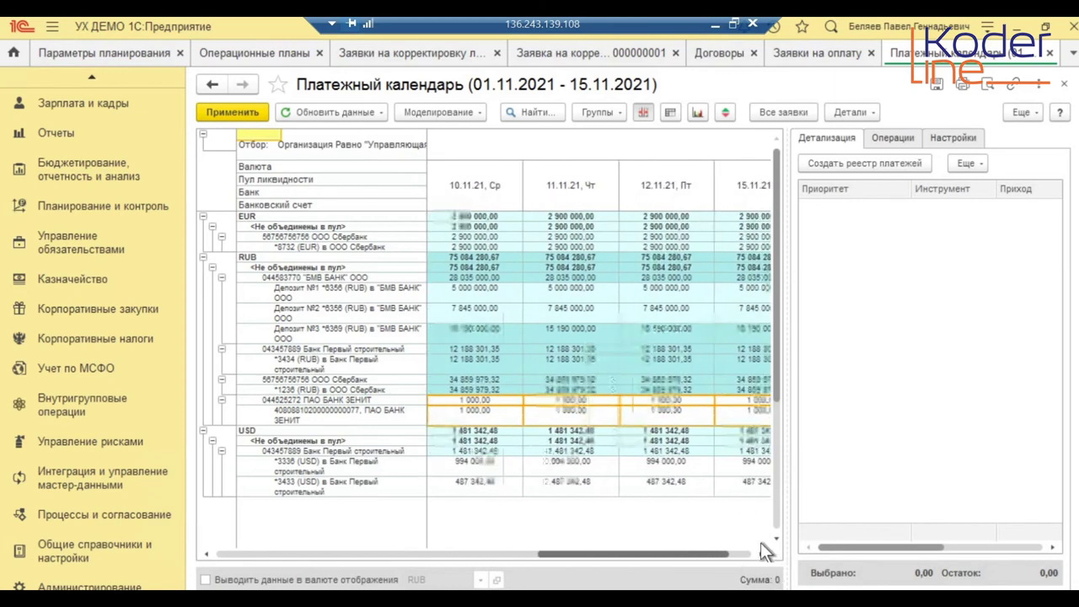
pyautogui.moveTo(626, 553); pyautogui.dragTo(261, 554)
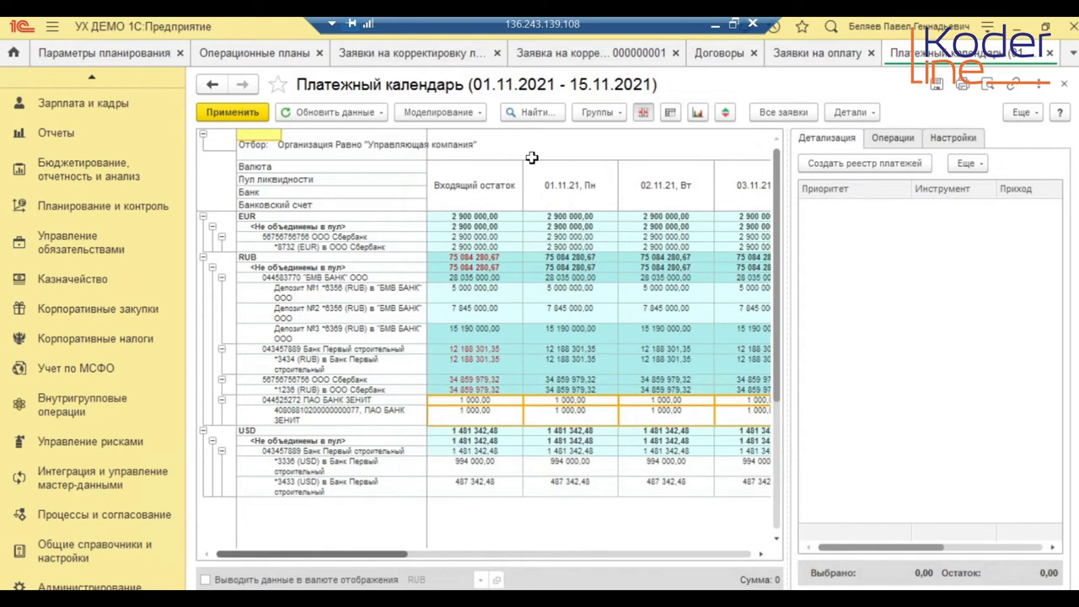
pyautogui.click(573, 360)
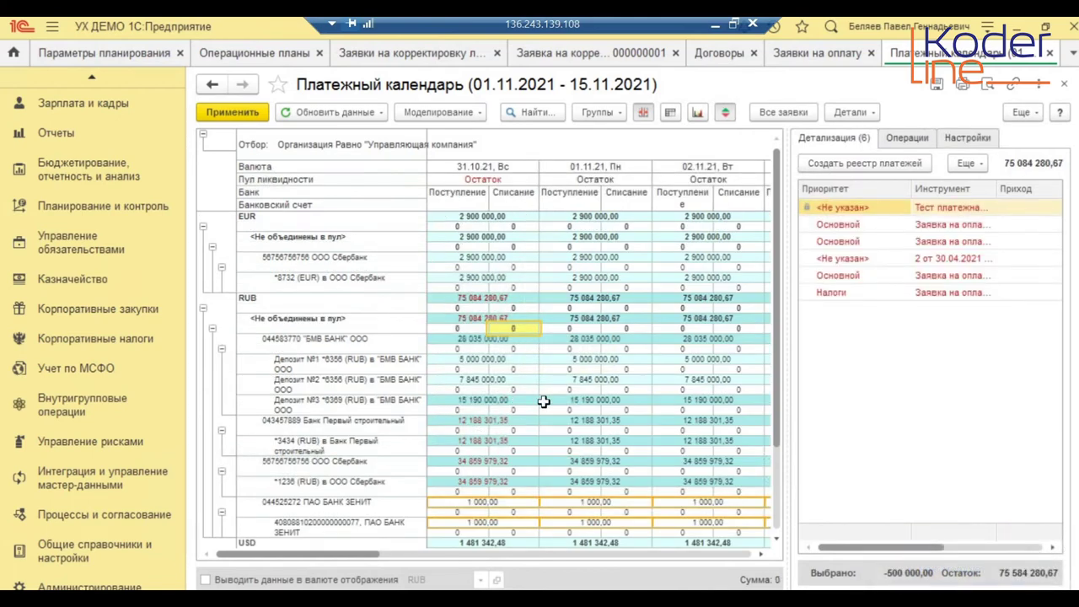
# - Examine the daily receipts, write-offs and balances by bank account and currency in the payment calendar, including the 08.11.21 ruble balance
pyautogui.click(564, 411)
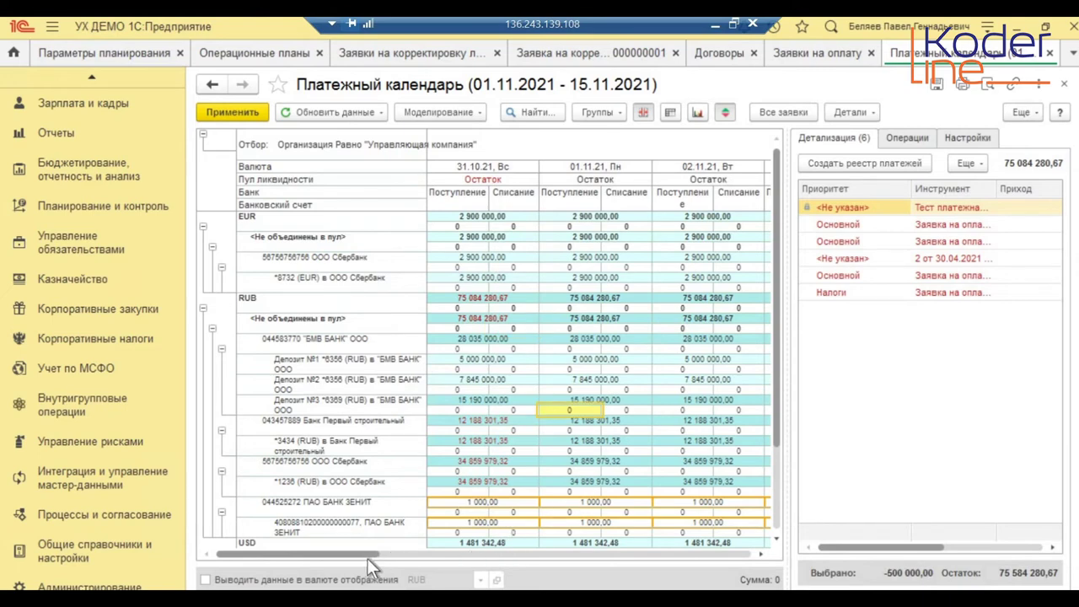
pyautogui.moveTo(374, 553); pyautogui.dragTo(575, 563)
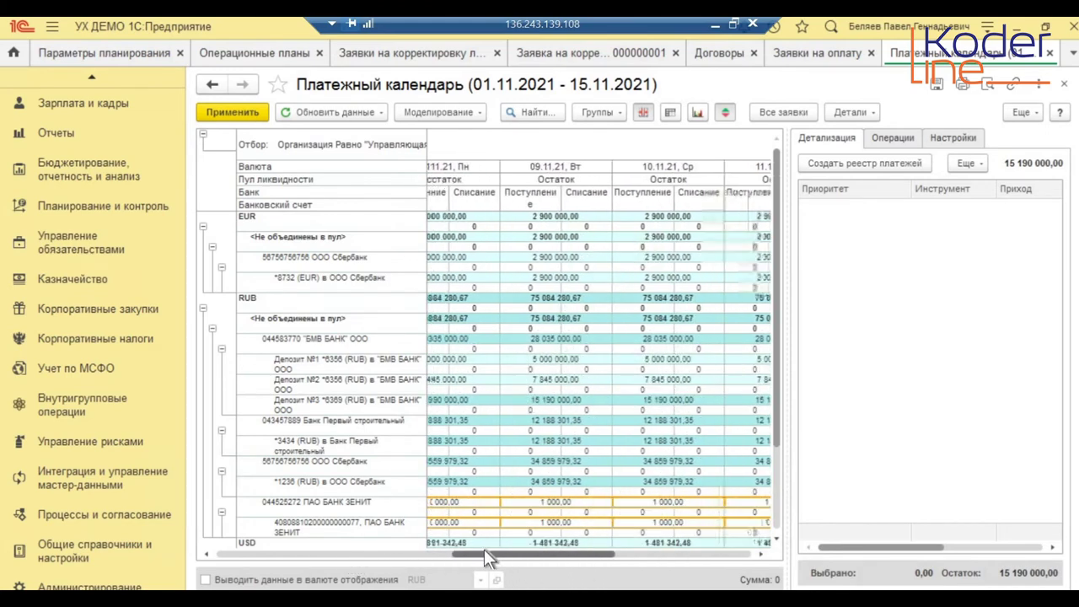
pyautogui.moveTo(510, 551); pyautogui.dragTo(394, 542)
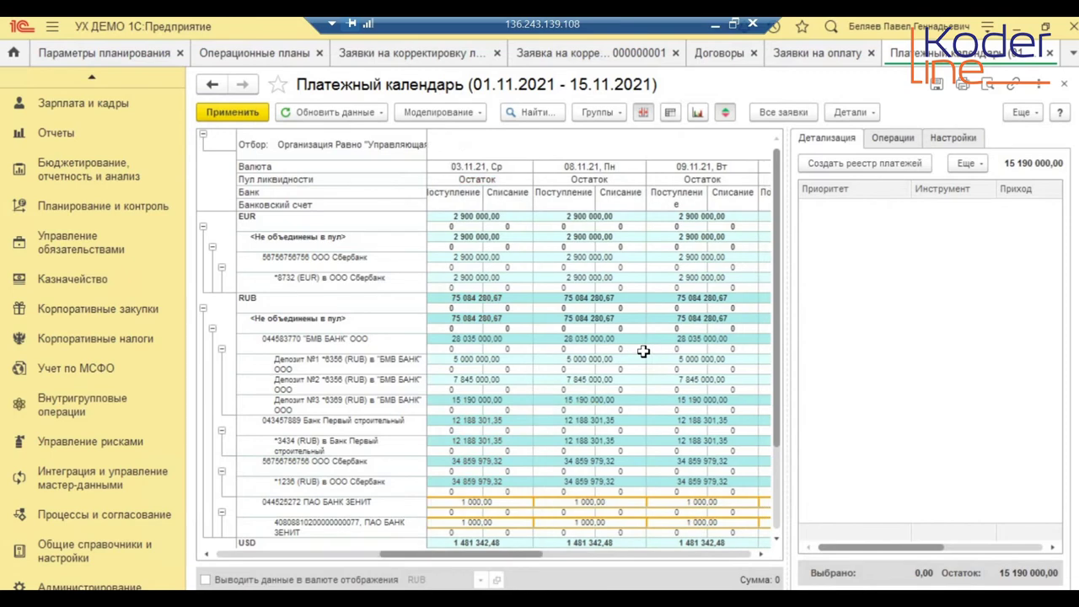
pyautogui.scroll(-5, 643, 351)
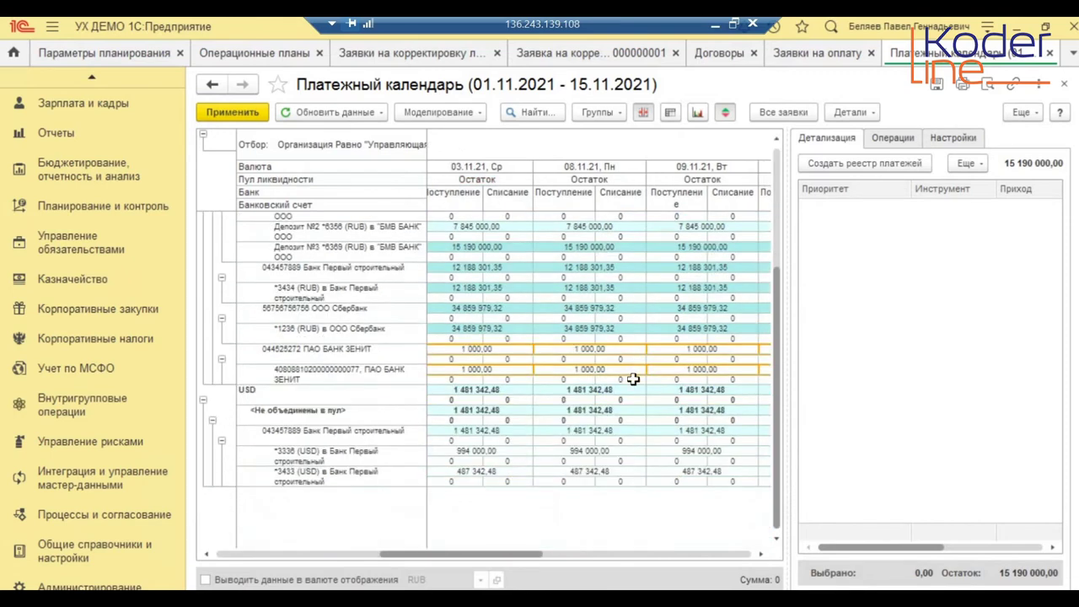
pyautogui.scroll(2, 633, 374)
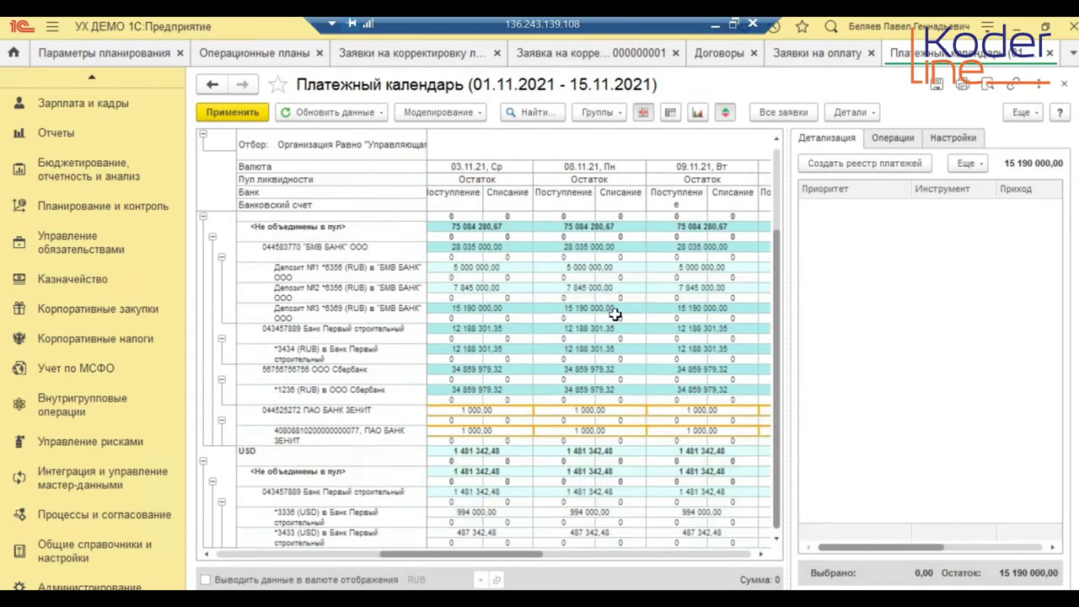
pyautogui.click(571, 225)
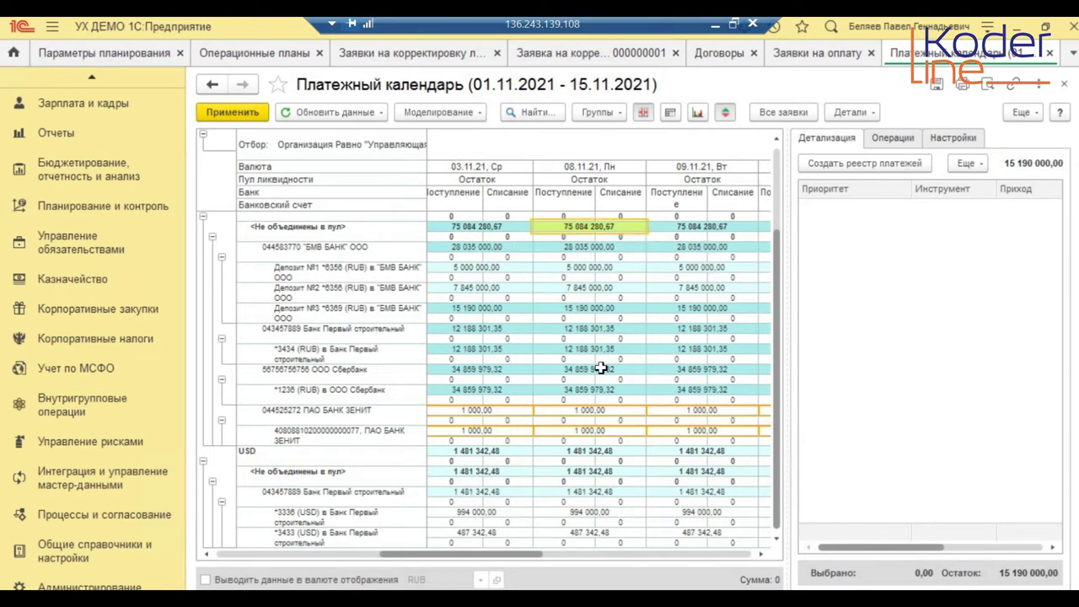
pyautogui.scroll(1, 601, 368)
pyautogui.scroll(-1, 645, 506)
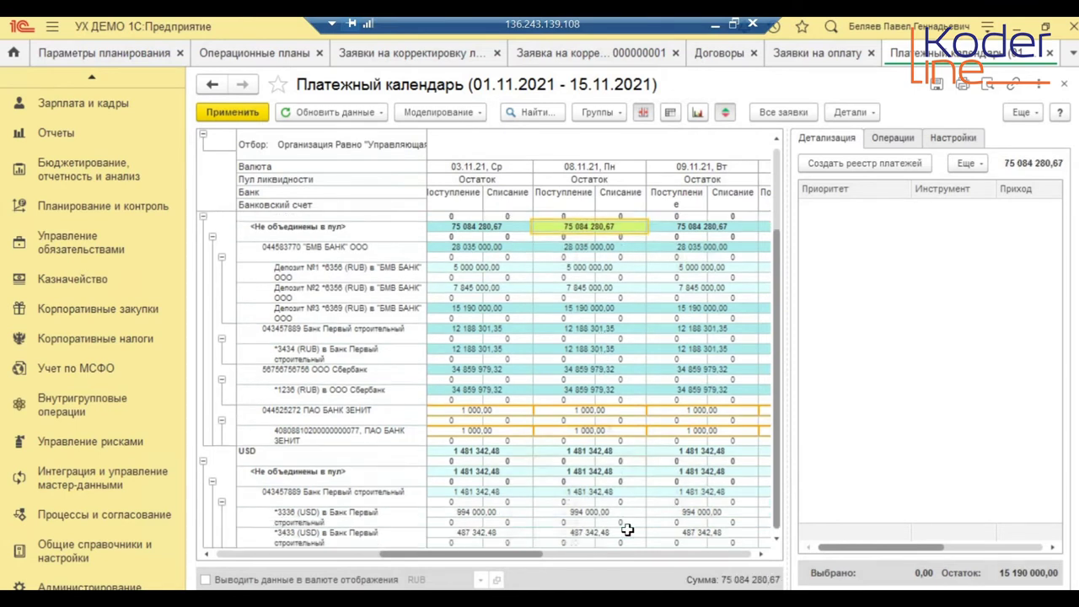
# - Check the last USD account's balance for 08.11.21 and the other currencies' balances in the payment calendar
pyautogui.click(611, 531)
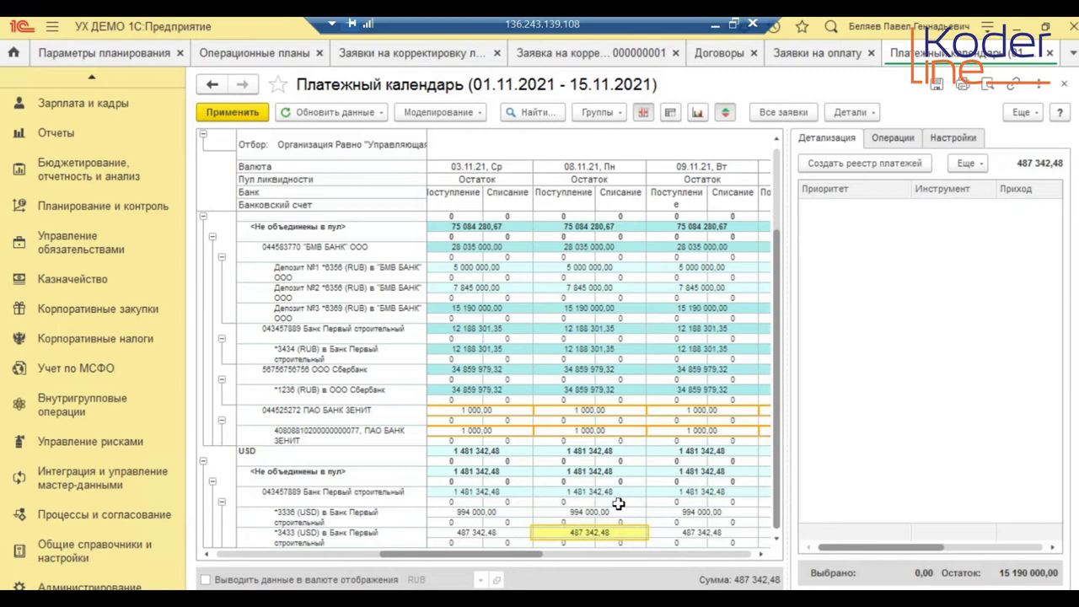
pyautogui.scroll(-3, 590, 455)
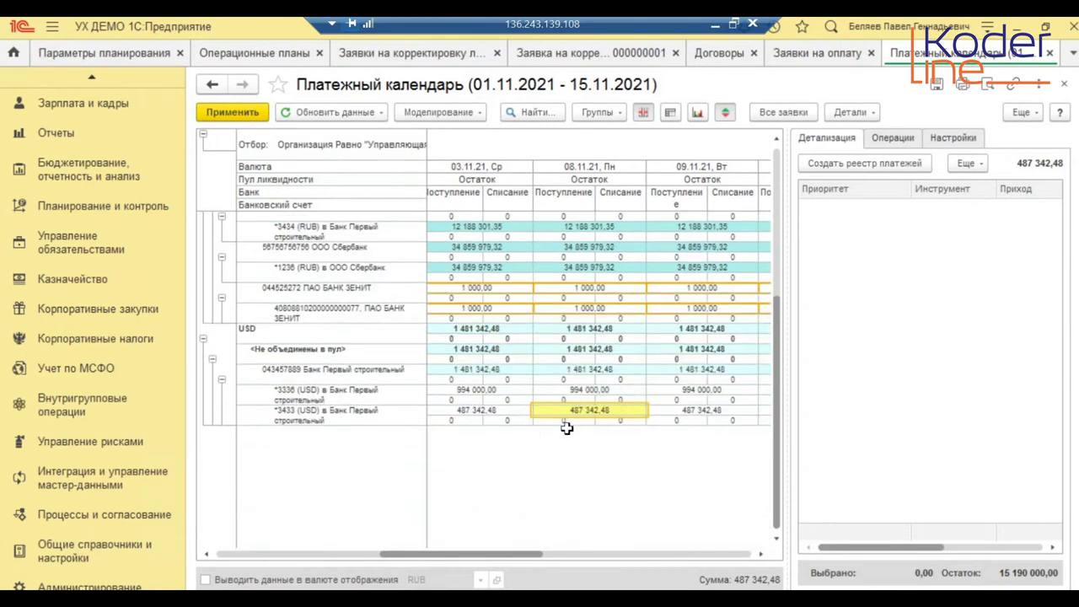
pyautogui.scroll(6, 566, 429)
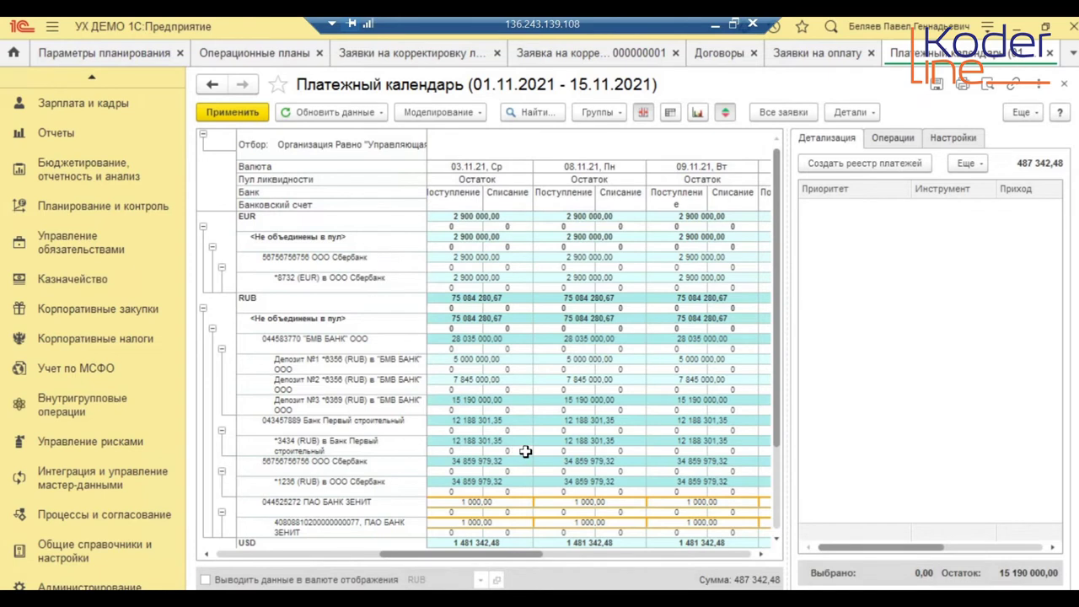
pyautogui.click(377, 114)
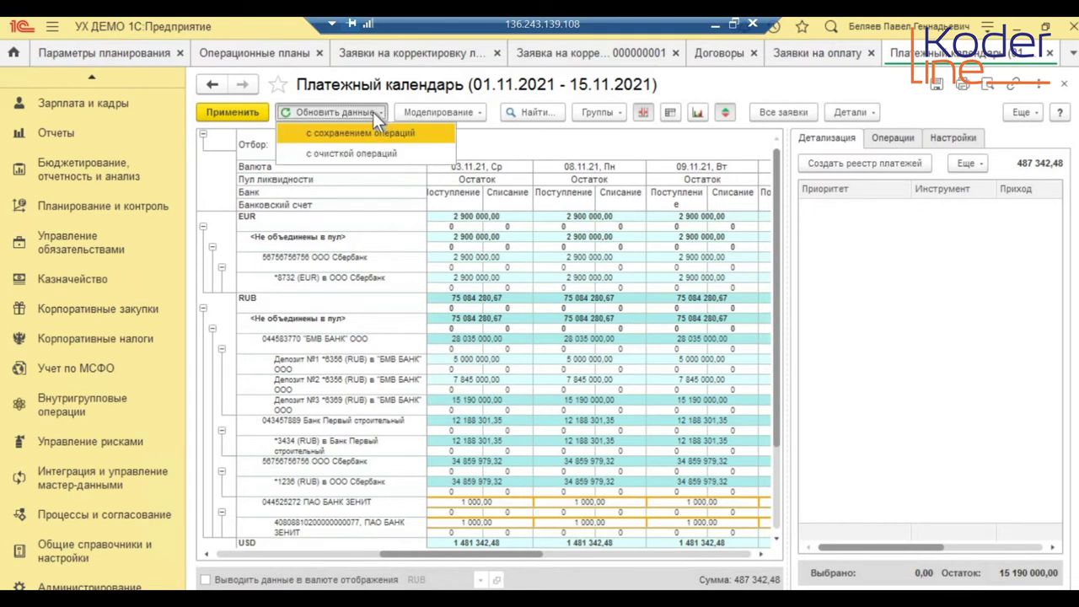
pyautogui.click(477, 300)
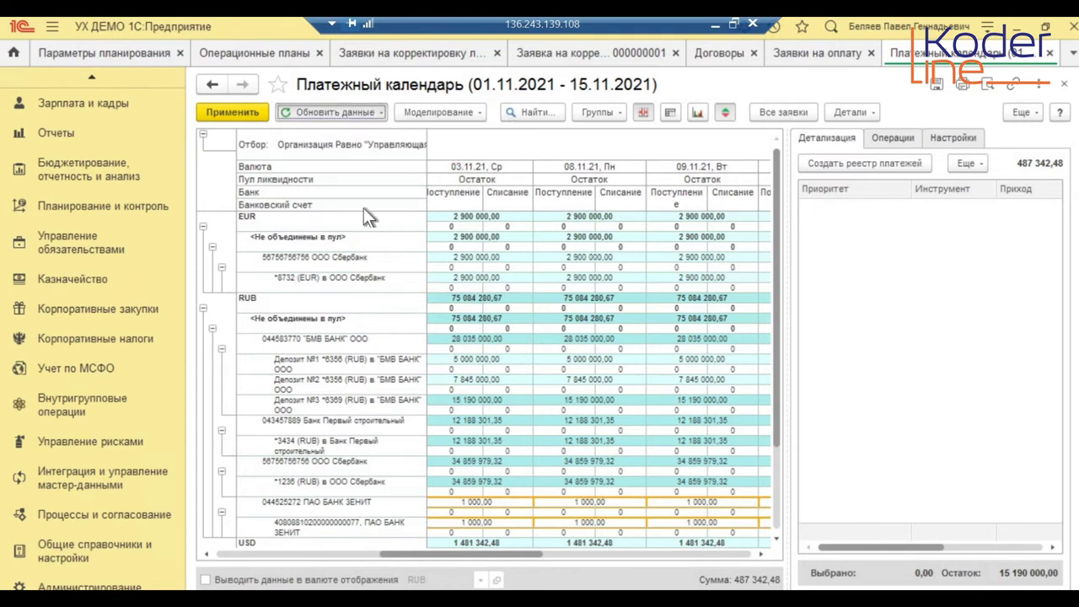
pyautogui.click(474, 113)
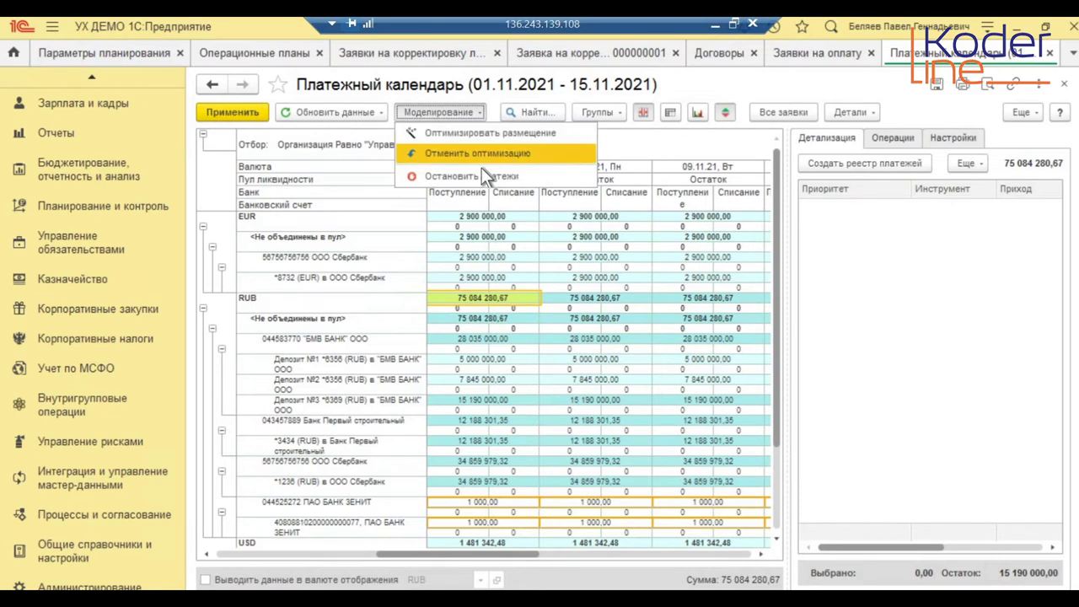
pyautogui.click(510, 179)
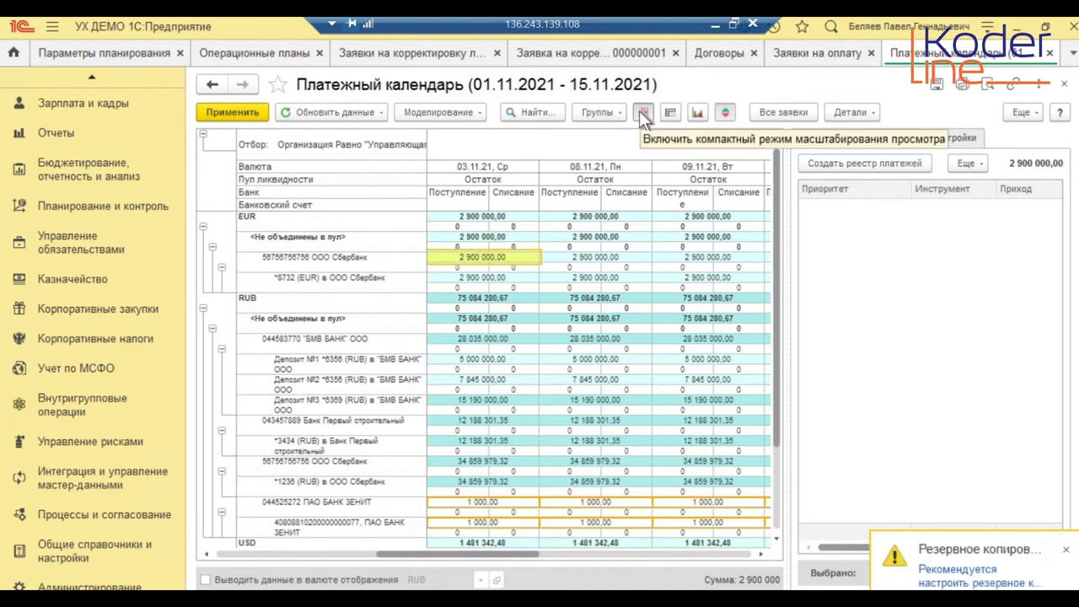
pyautogui.click(696, 112)
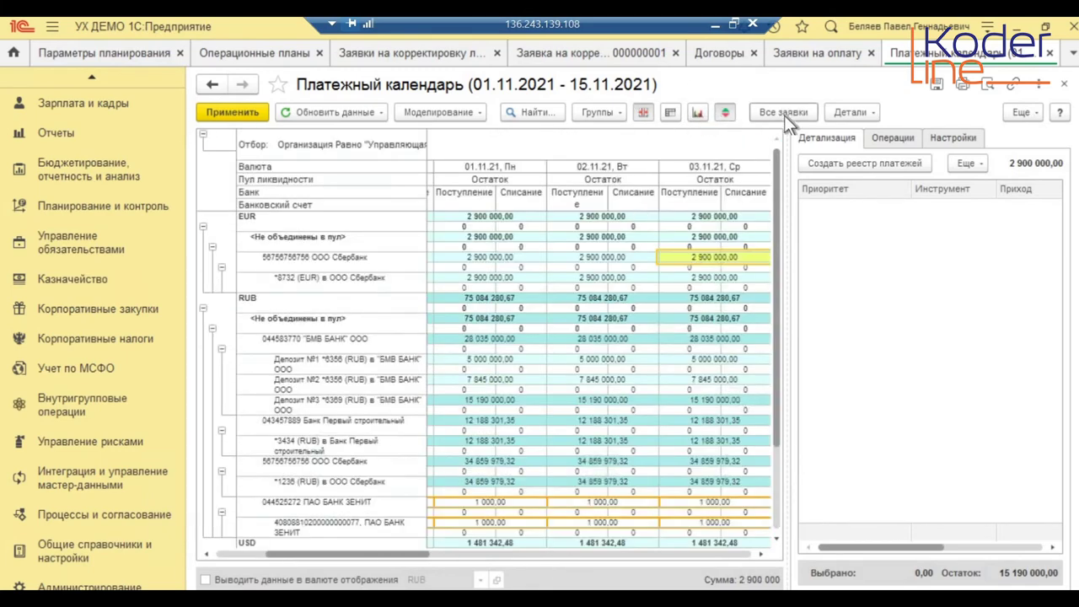
# - Review all requests included in the payment calendar and try to locate the first one, dated 01.01.2021, in the calendar
pyautogui.click(775, 110)
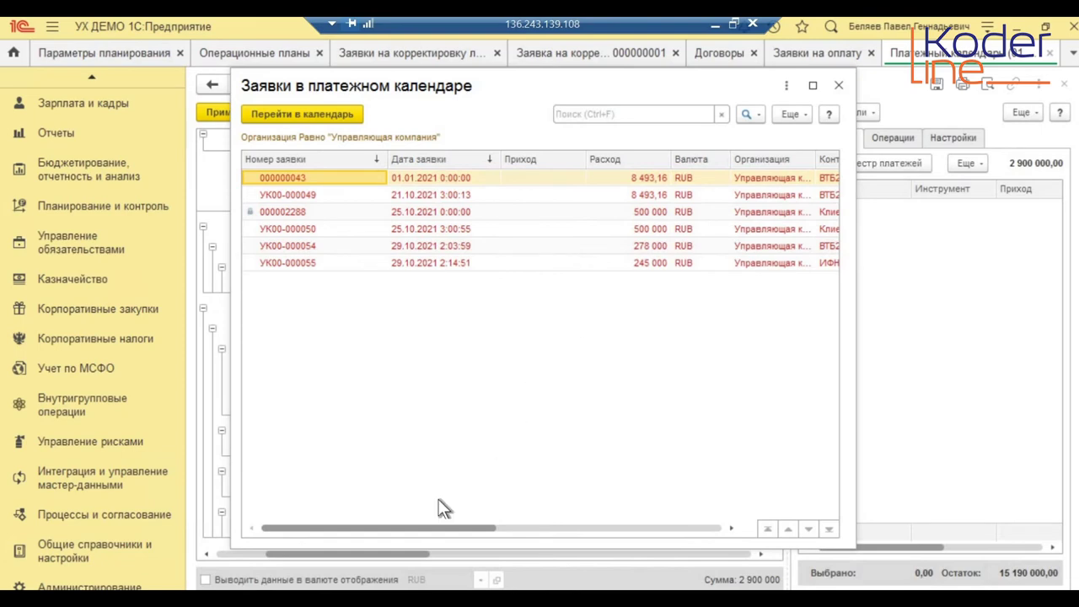
pyautogui.moveTo(408, 531); pyautogui.dragTo(798, 512)
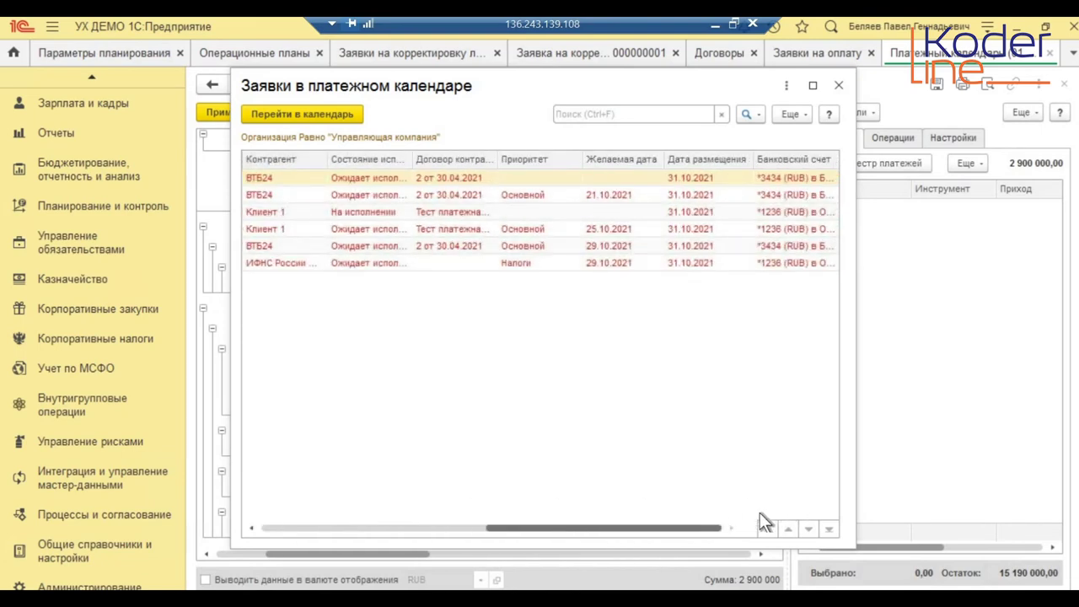
pyautogui.click(333, 513)
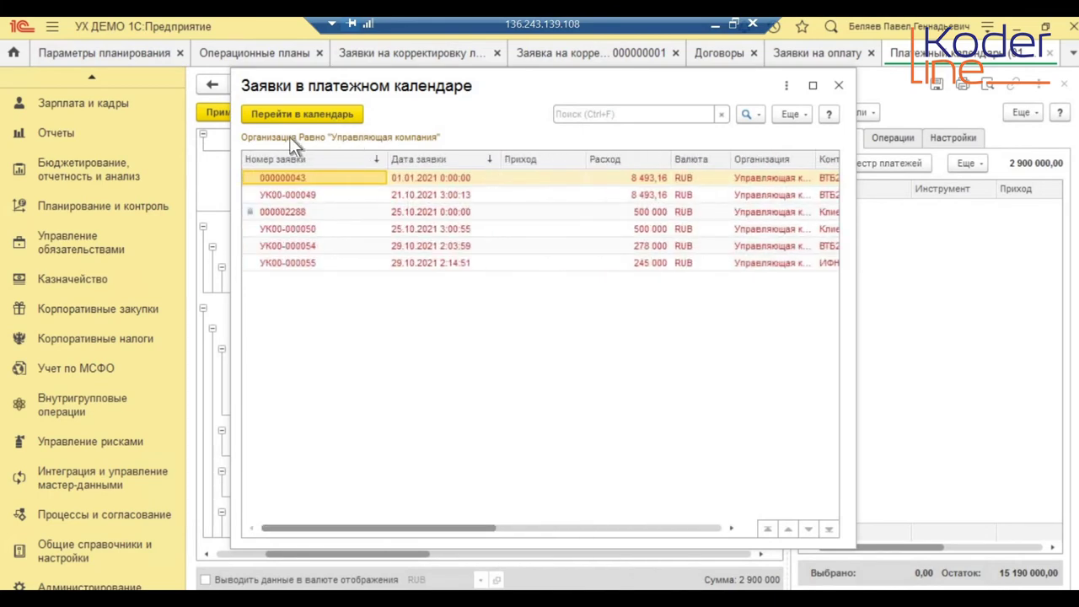
pyautogui.click(291, 105)
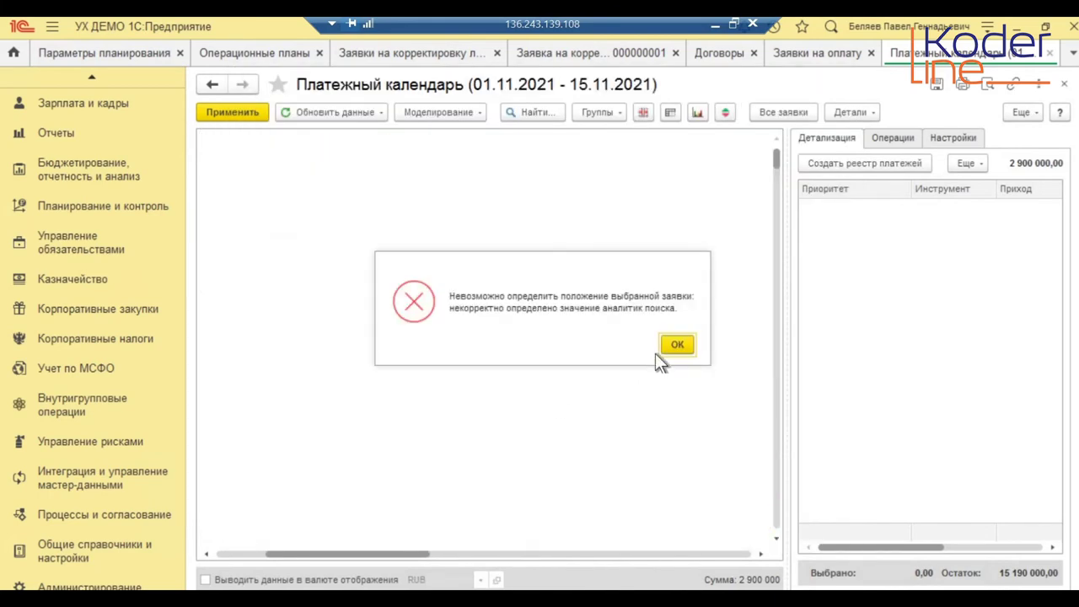
pyautogui.click(675, 346)
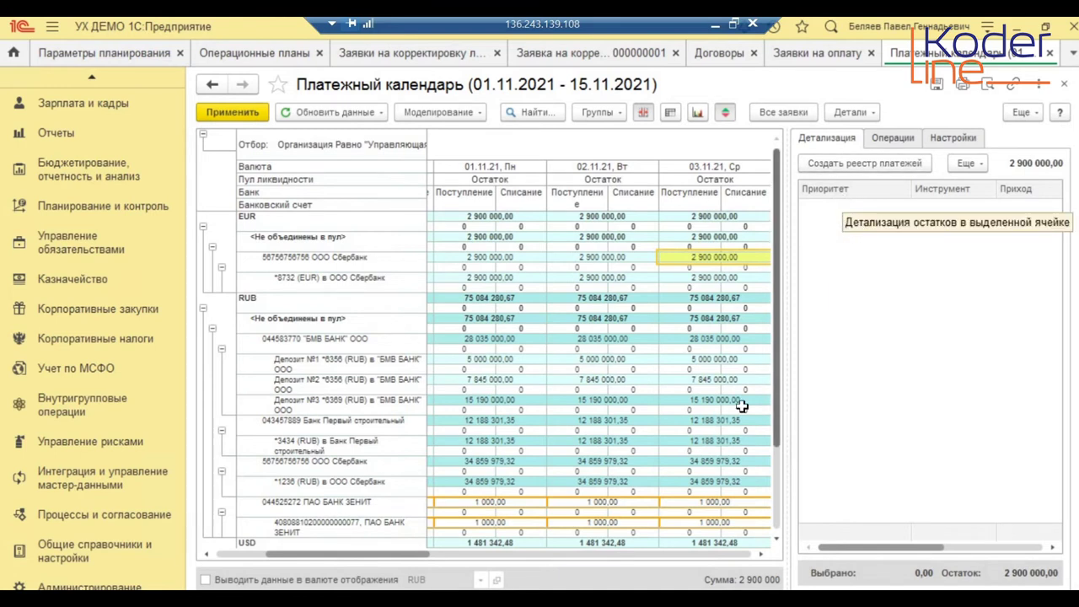
# - Inspect the detailing options for the total RUB write-off on 03.11.21 and show all calendar operations
pyautogui.click(730, 307)
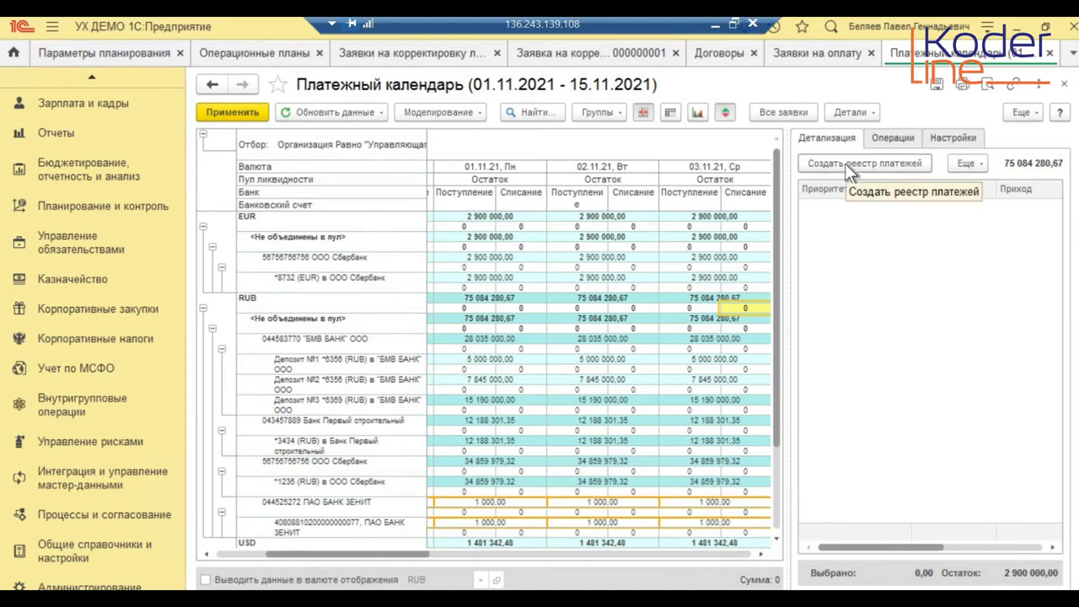
pyautogui.click(965, 163)
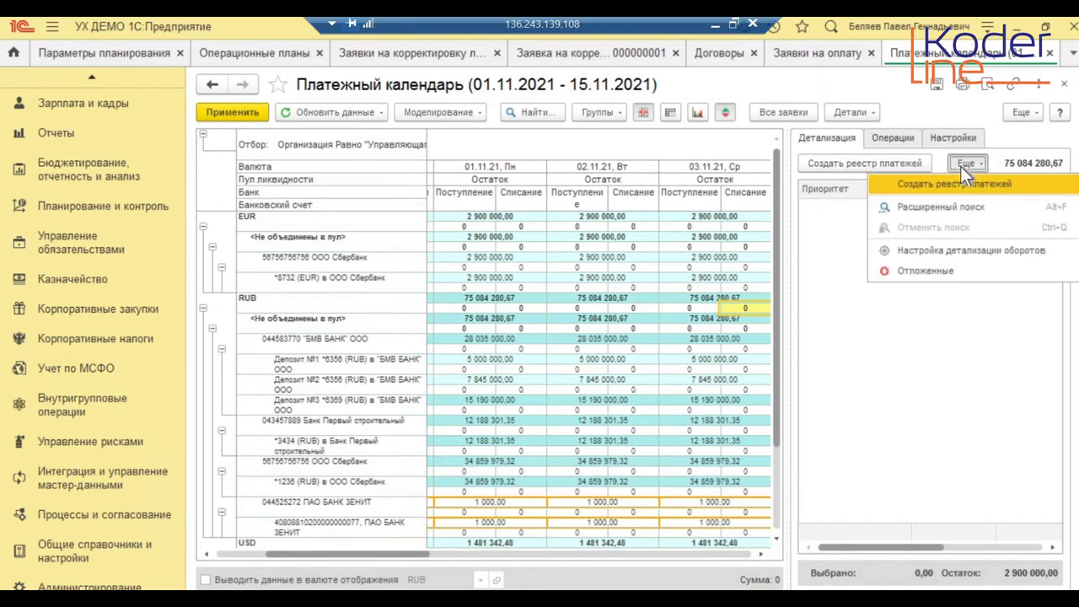
pyautogui.click(934, 269)
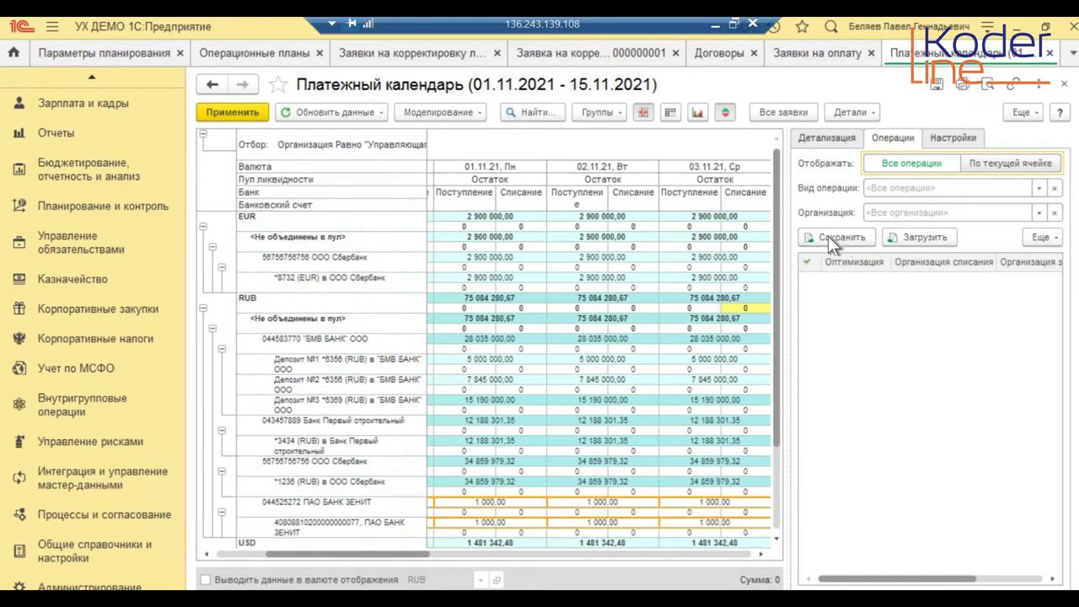
# - Load the saved payment calendar version for 27.10.2021 - 10.11.2021 into the operations list
pyautogui.click(921, 241)
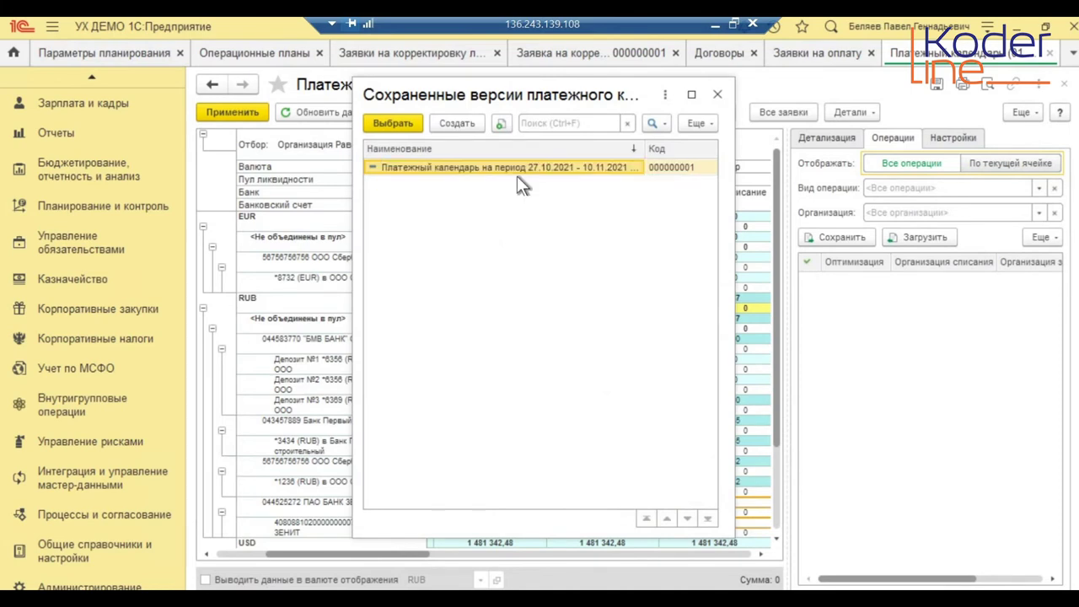
pyautogui.doubleClick(496, 169)
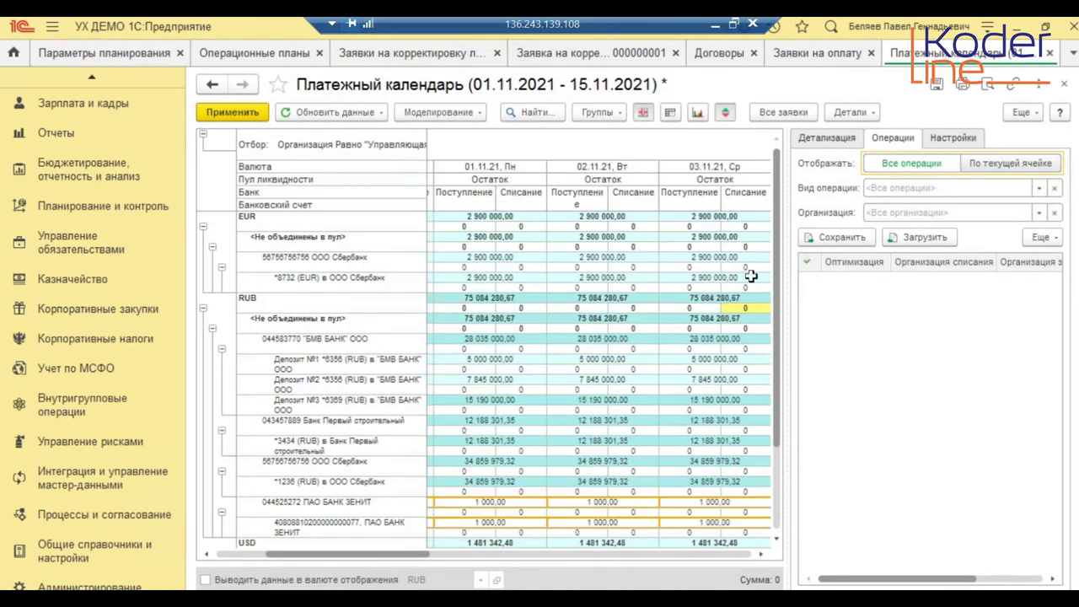
pyautogui.click(919, 237)
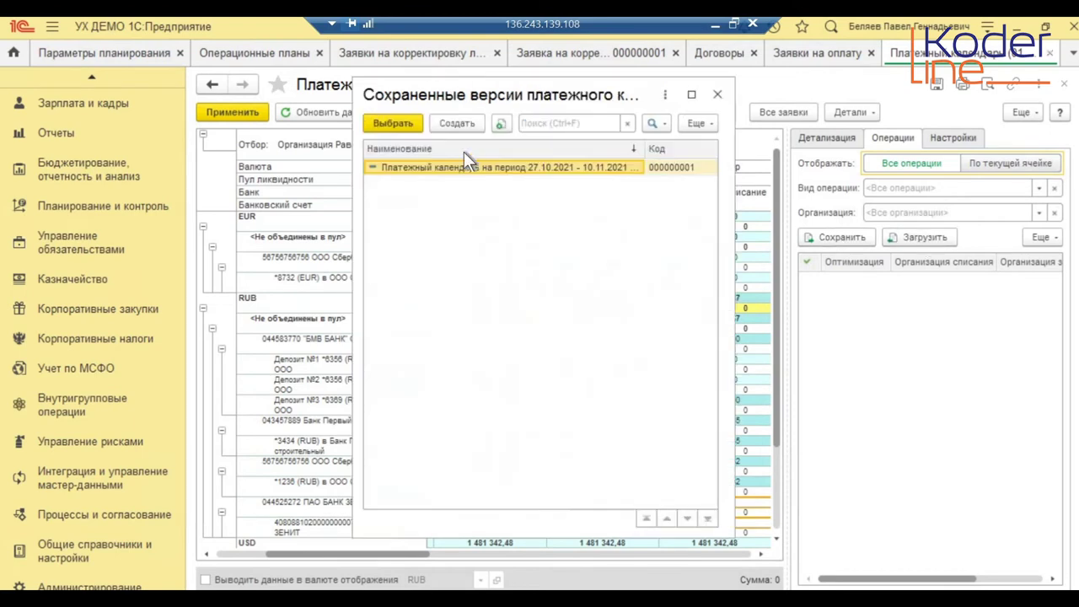
pyautogui.click(375, 127)
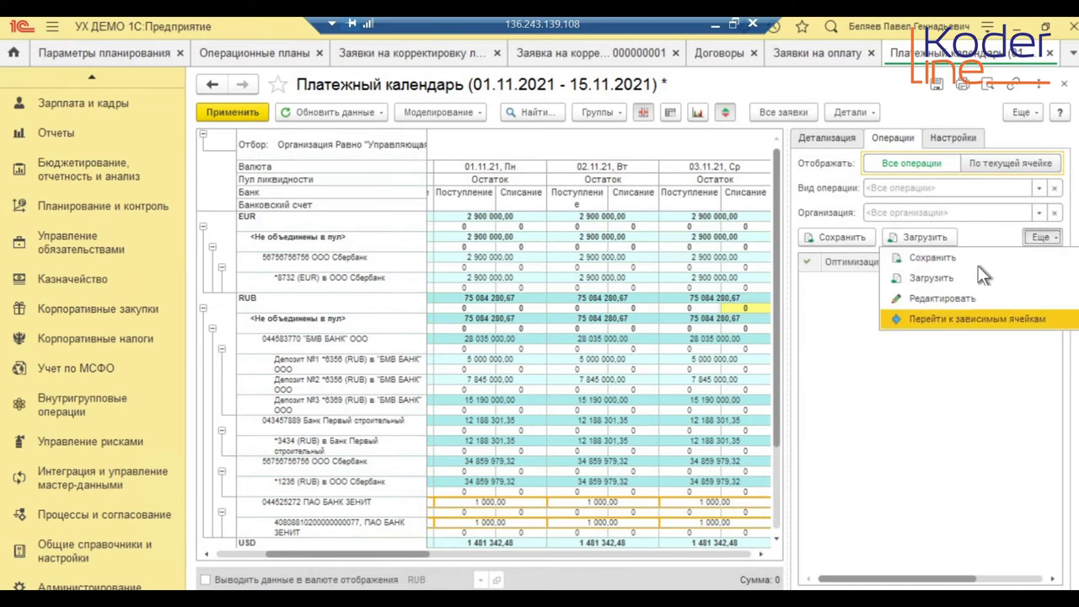
pyautogui.click(855, 262)
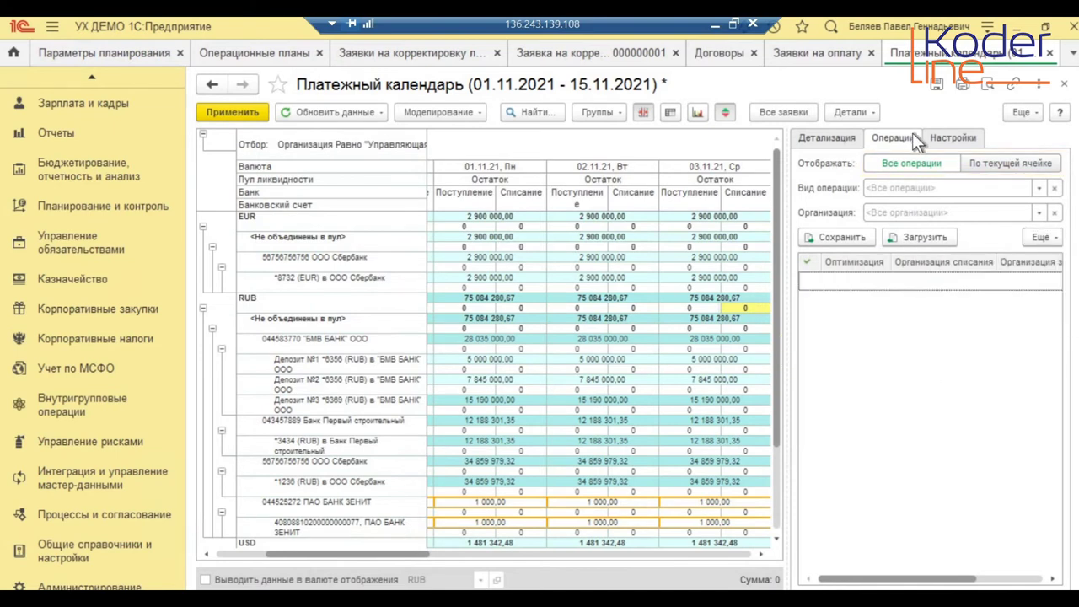
# - Review the payment calendar's settings, including which groupings are enabled and their order
pyautogui.click(968, 139)
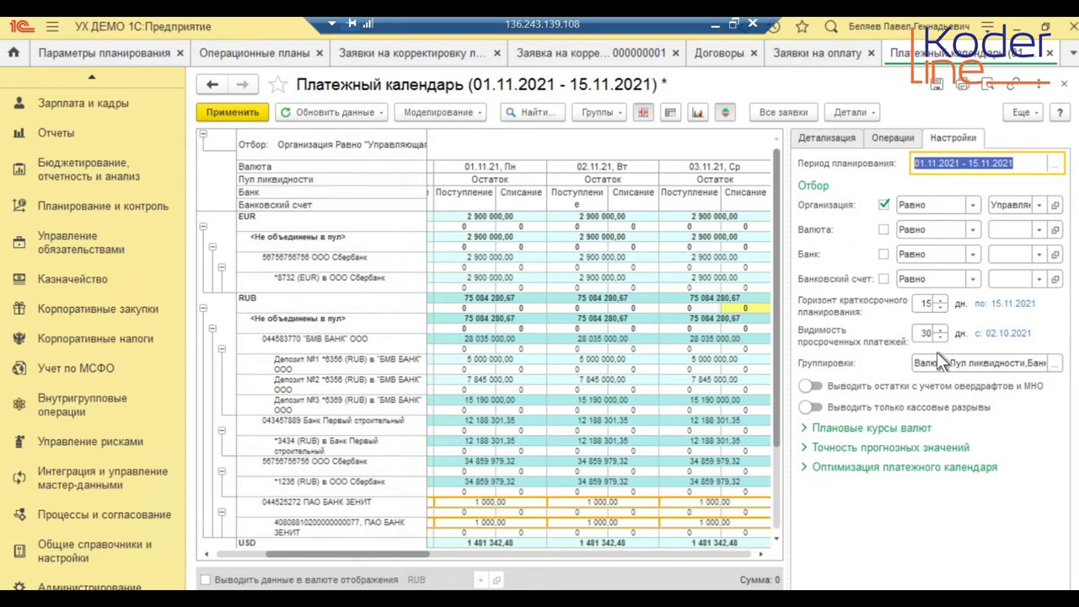
pyautogui.click(1055, 363)
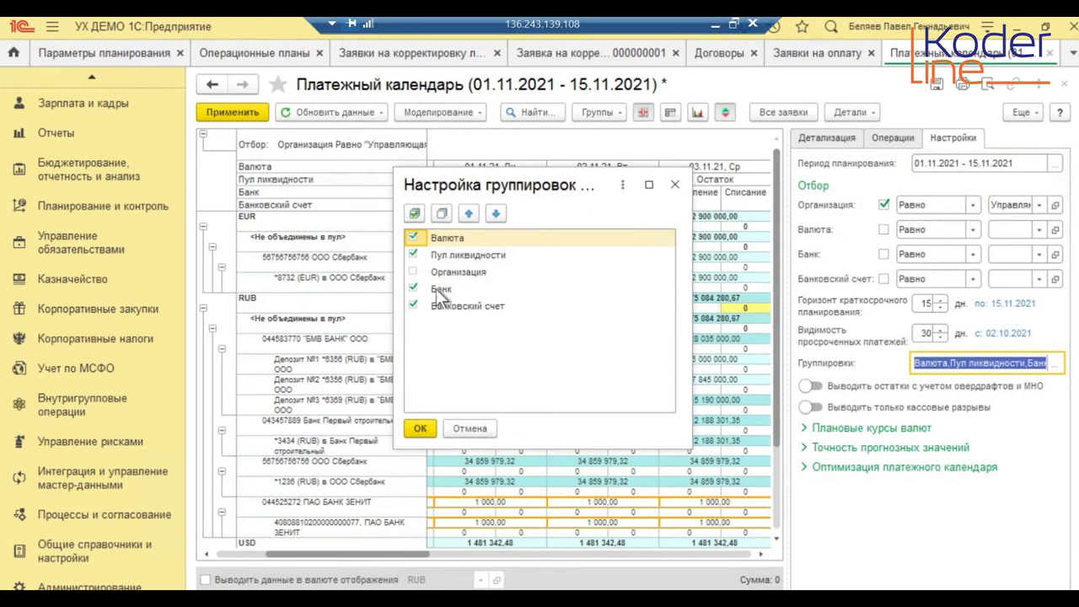
pyautogui.click(422, 426)
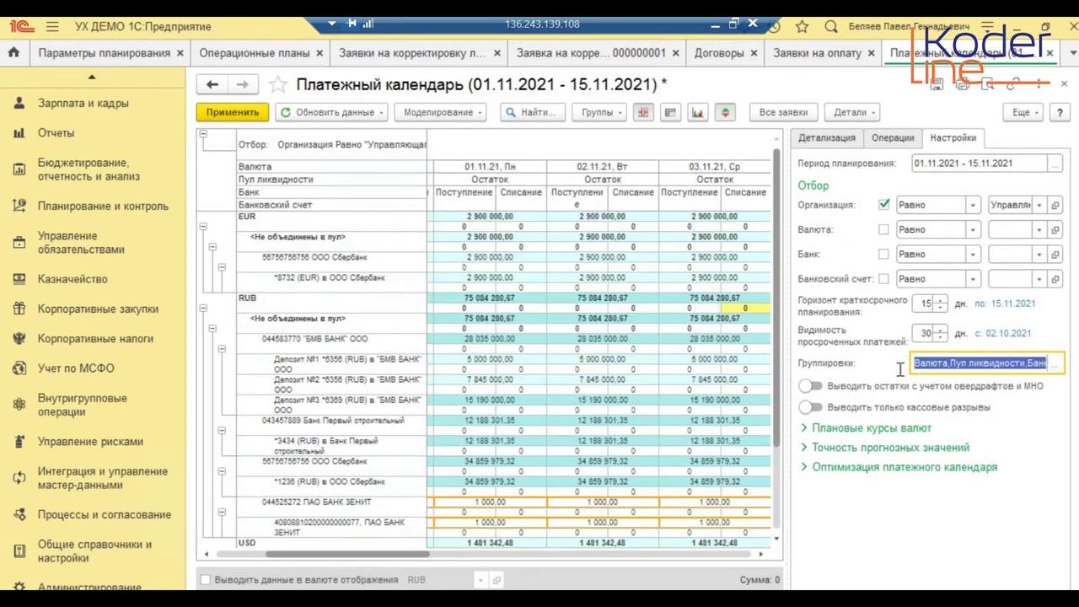
# - In Плановые курсы валют, set the planned USD rate for 01.11.2021 to 70
pyautogui.click(830, 435)
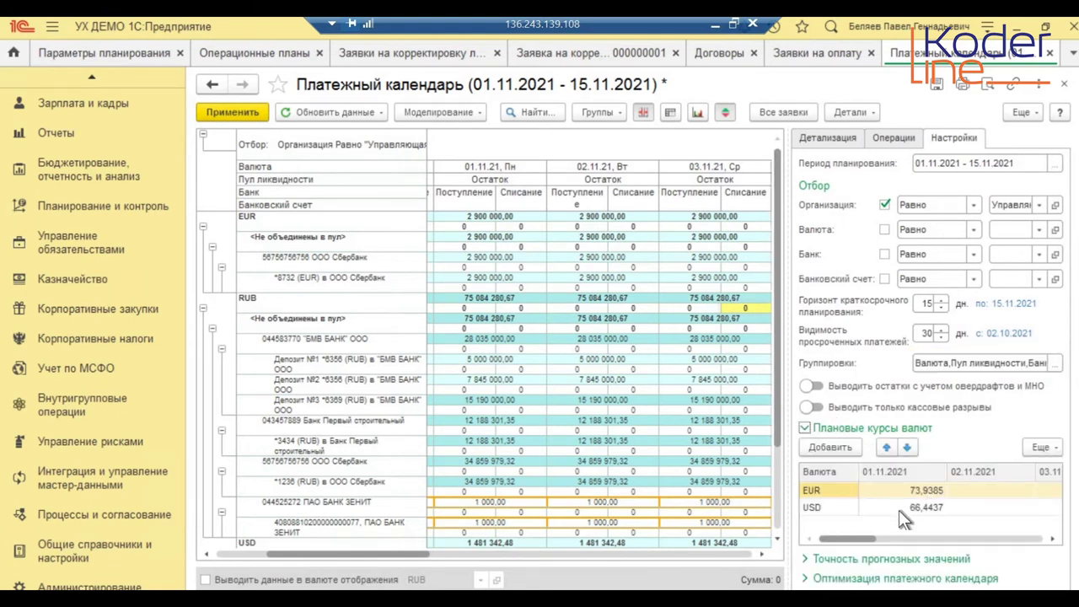
pyautogui.doubleClick(899, 508)
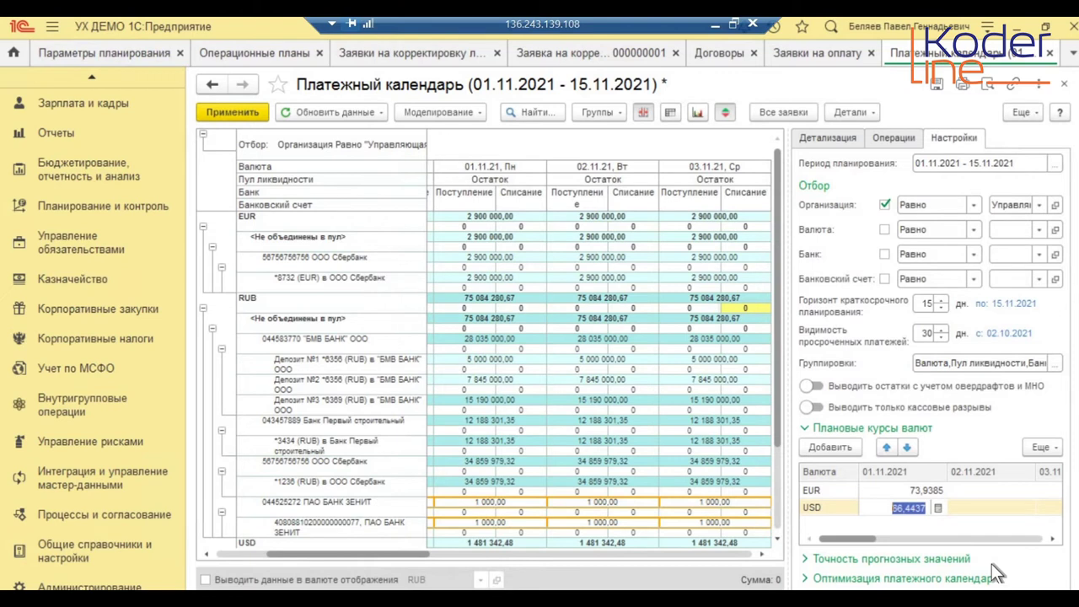
pyautogui.write('70')
pyautogui.press('Return')
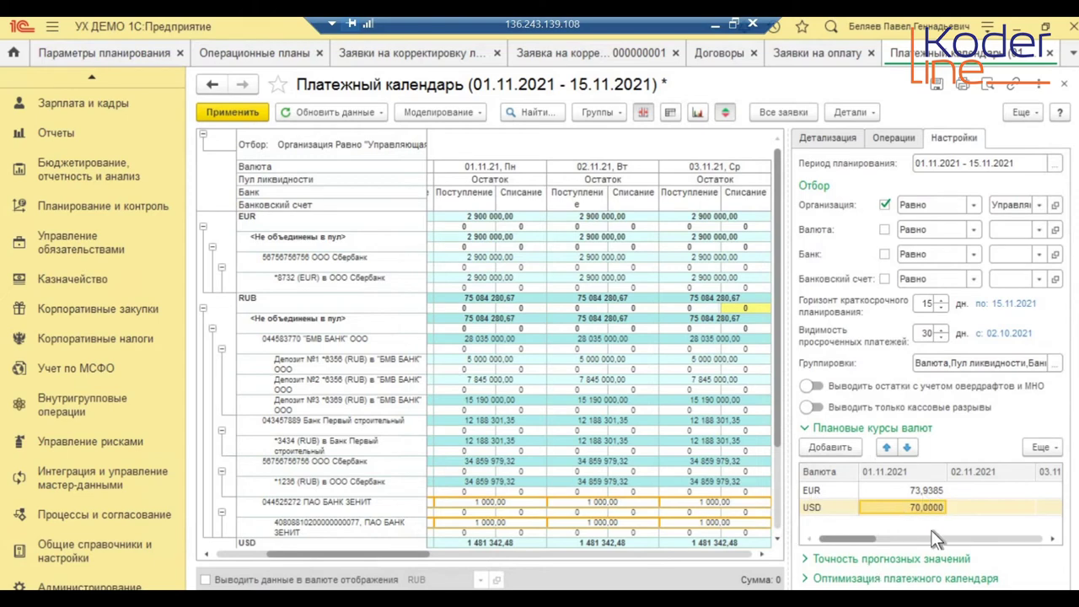
pyautogui.click(843, 428)
# - Under Точность прогнозных значений, examine the short-, medium- and long-term receipt and expense coefficients by source
pyautogui.click(843, 451)
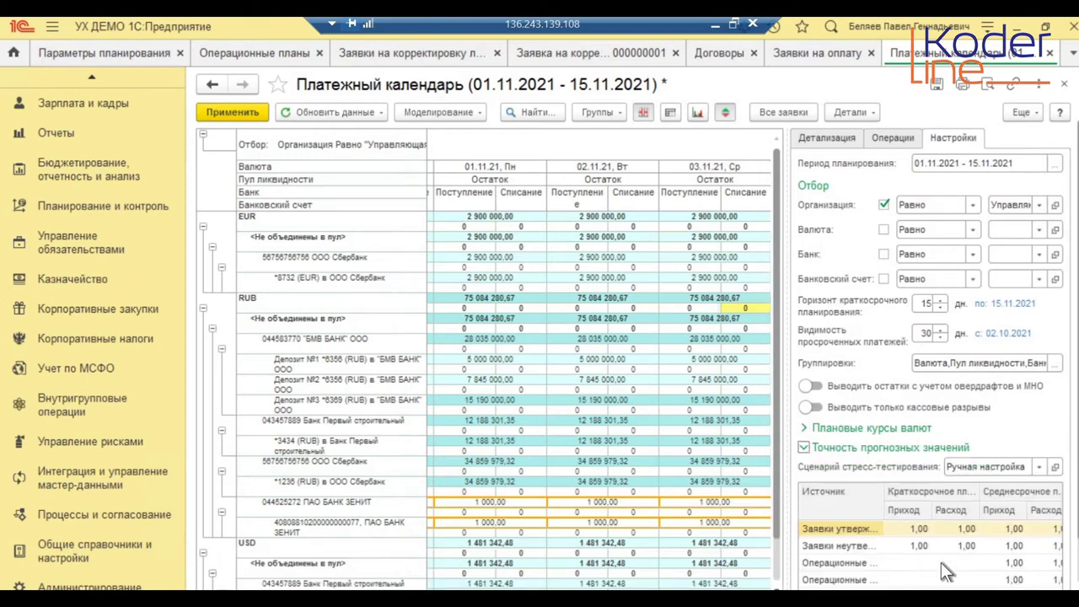
pyautogui.scroll(-1, 943, 482)
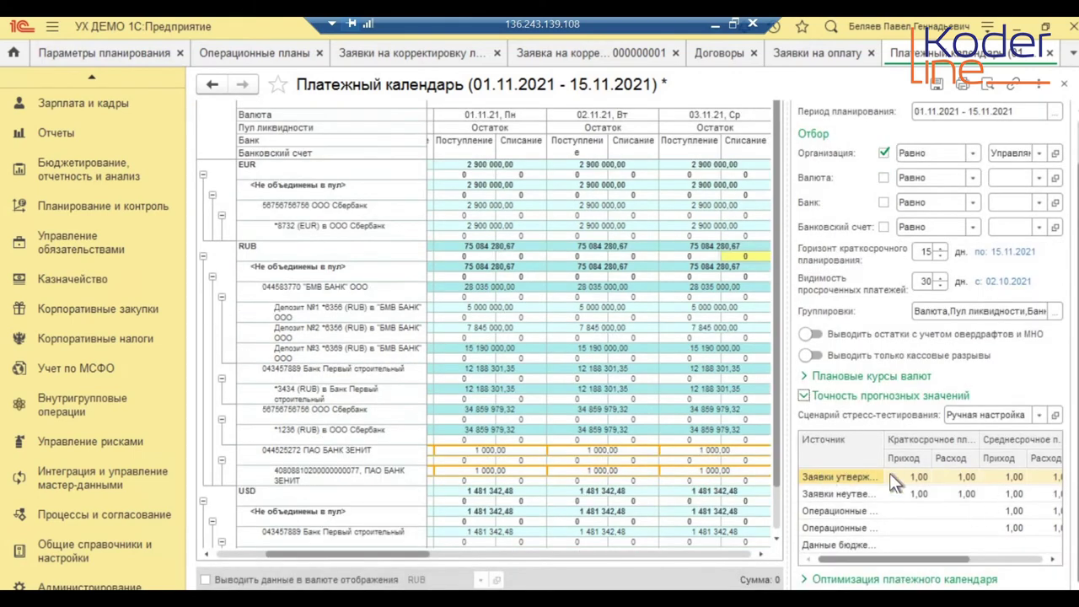
pyautogui.moveTo(893, 556); pyautogui.dragTo(994, 544)
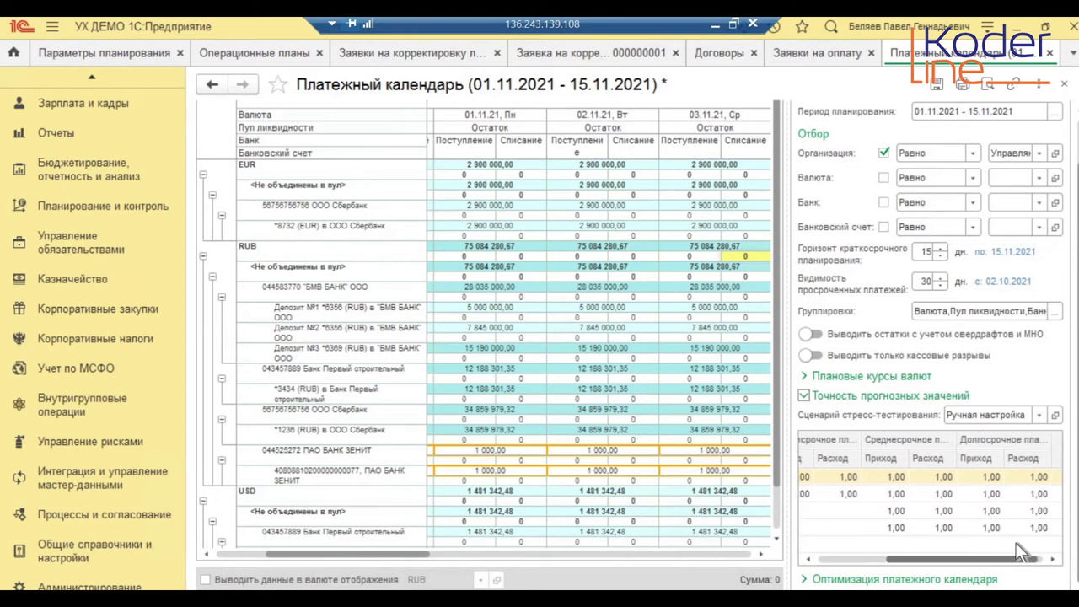
pyautogui.click(848, 556)
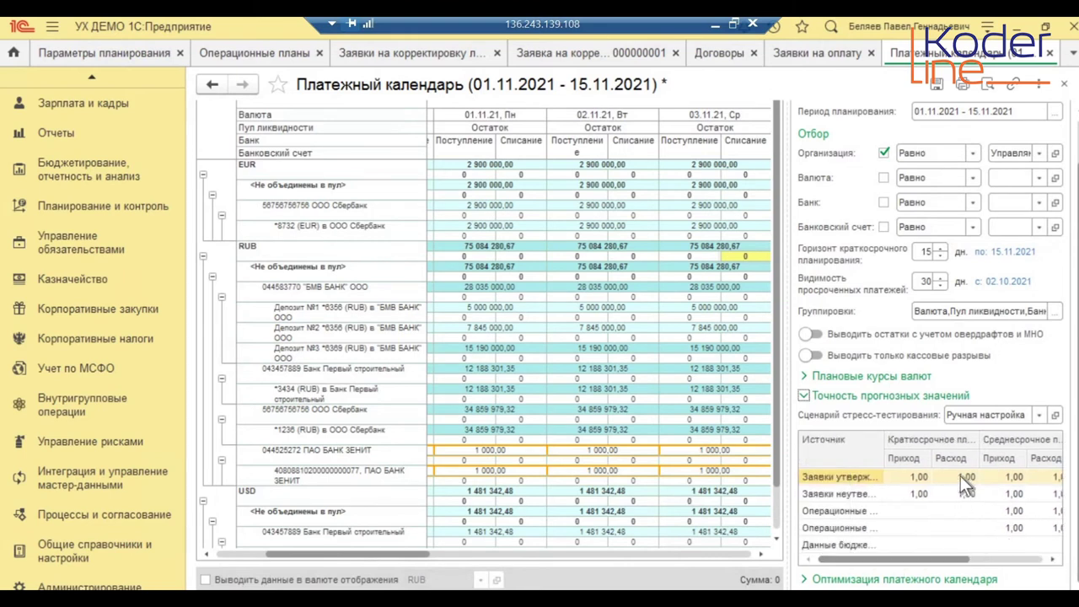
# - Set the short-term Приход coefficient for approved requests (Заявки утверж...) to 0 under Точность прогнозных значений
pyautogui.doubleClick(960, 475)
pyautogui.doubleClick(902, 478)
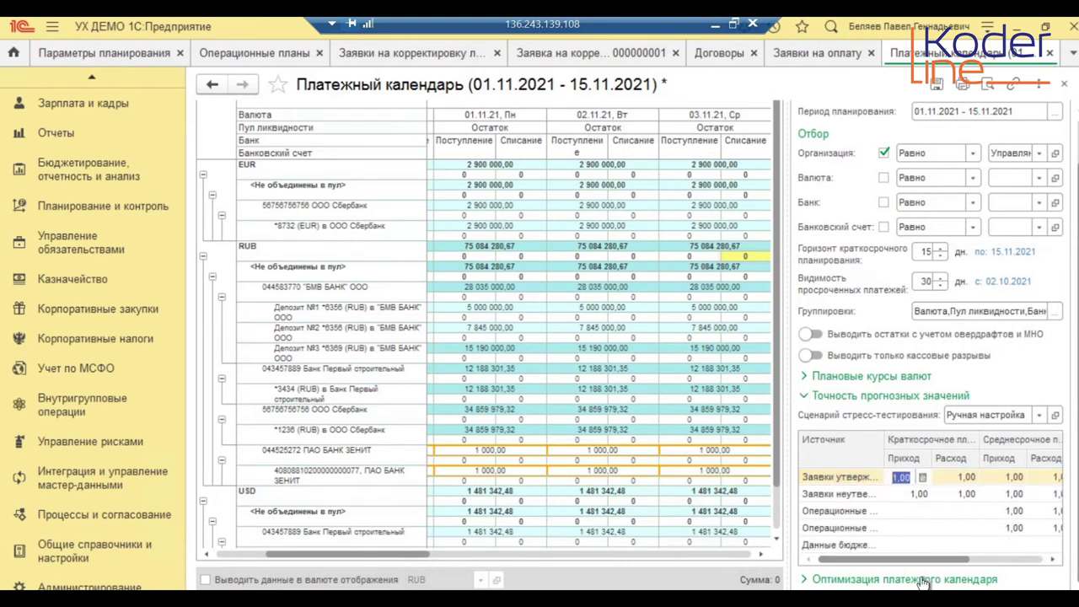
pyautogui.press('Return')
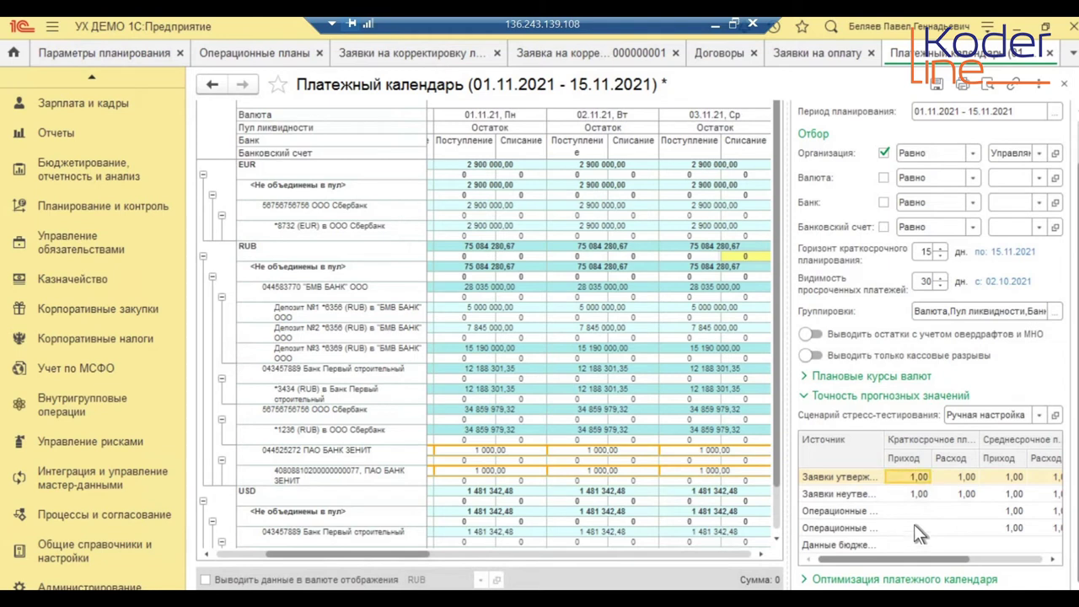
pyautogui.doubleClick(901, 471)
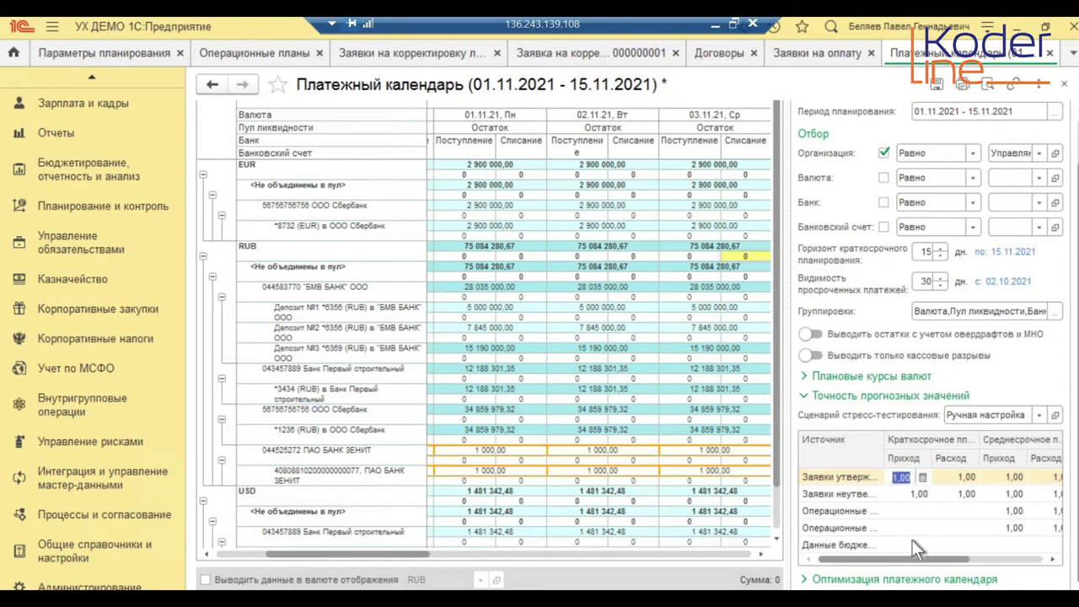
pyautogui.press('Delete')
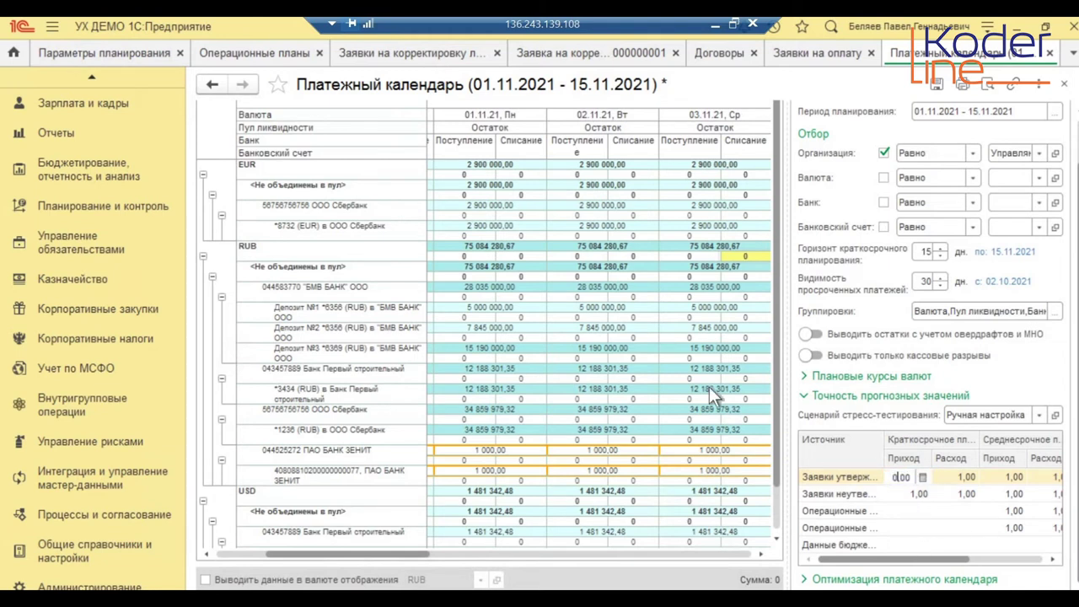
pyautogui.press('Down')
pyautogui.press('Down')
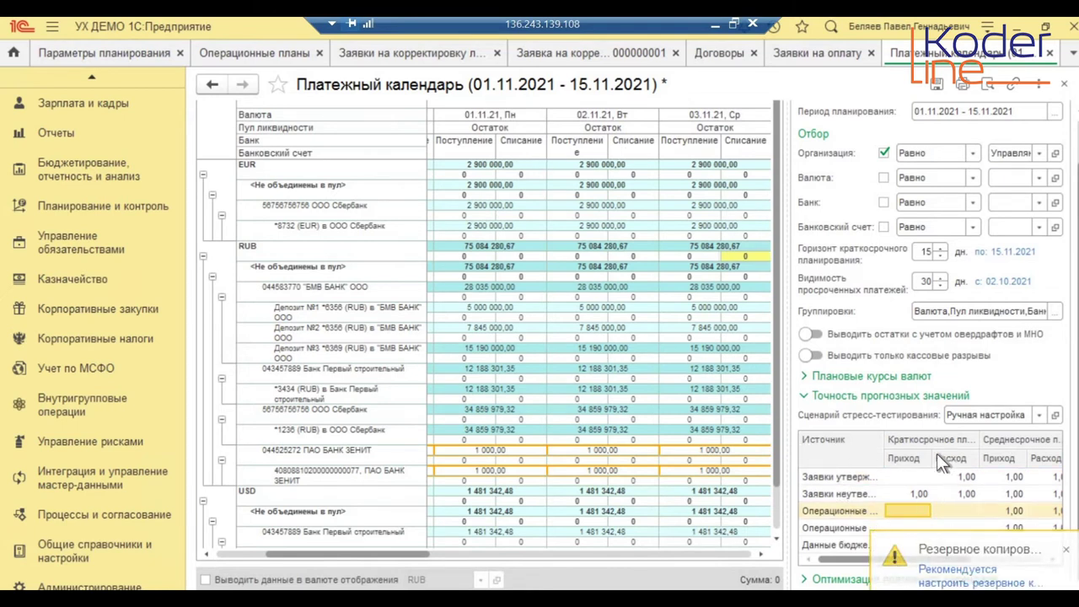
pyautogui.click(849, 397)
# - Under Оптимизация платежного календаря, exclude the Кредит optimization option
pyautogui.click(849, 470)
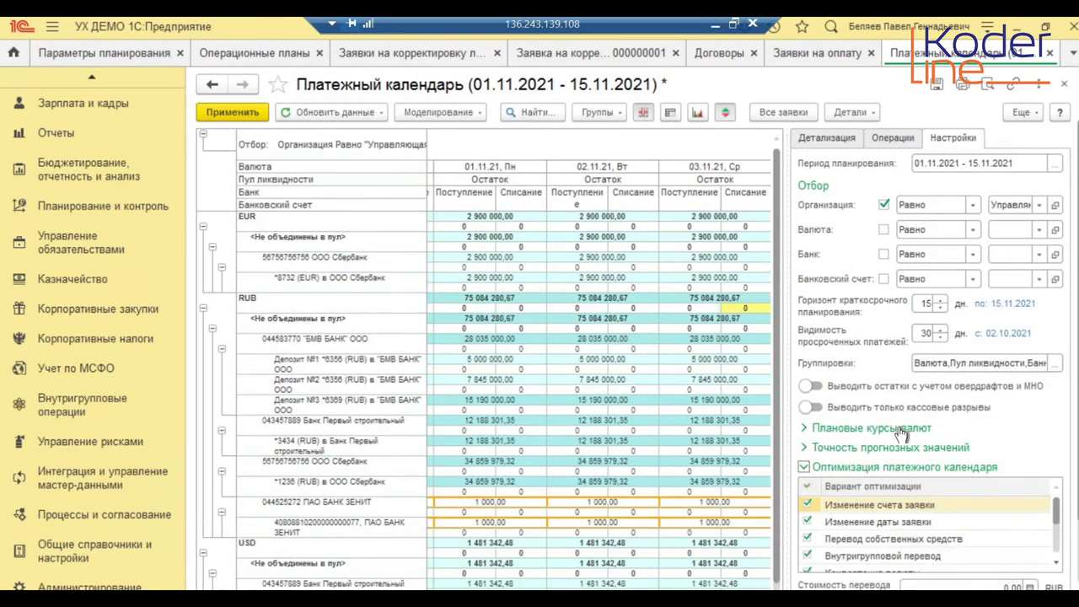
pyautogui.scroll(-2, 901, 426)
pyautogui.scroll(-3, 899, 452)
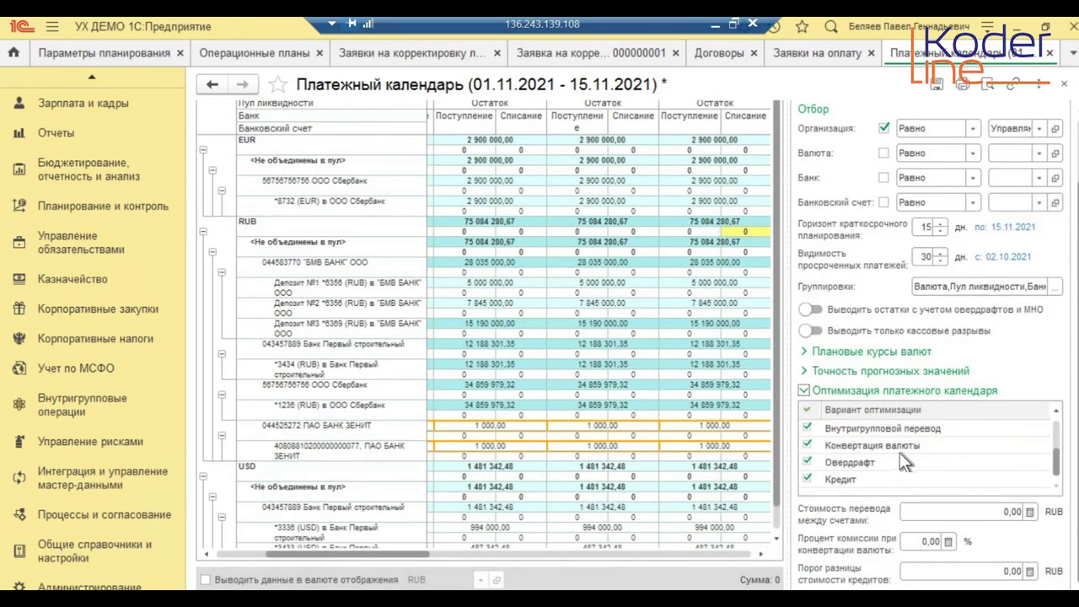
pyautogui.click(811, 481)
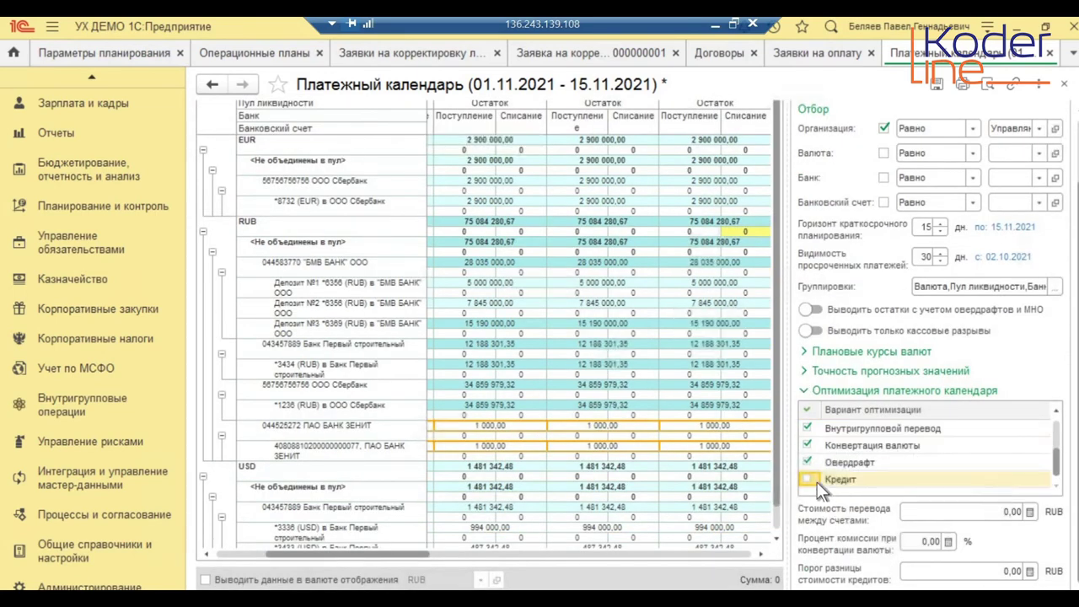
pyautogui.scroll(3, 907, 460)
pyautogui.scroll(2, 813, 444)
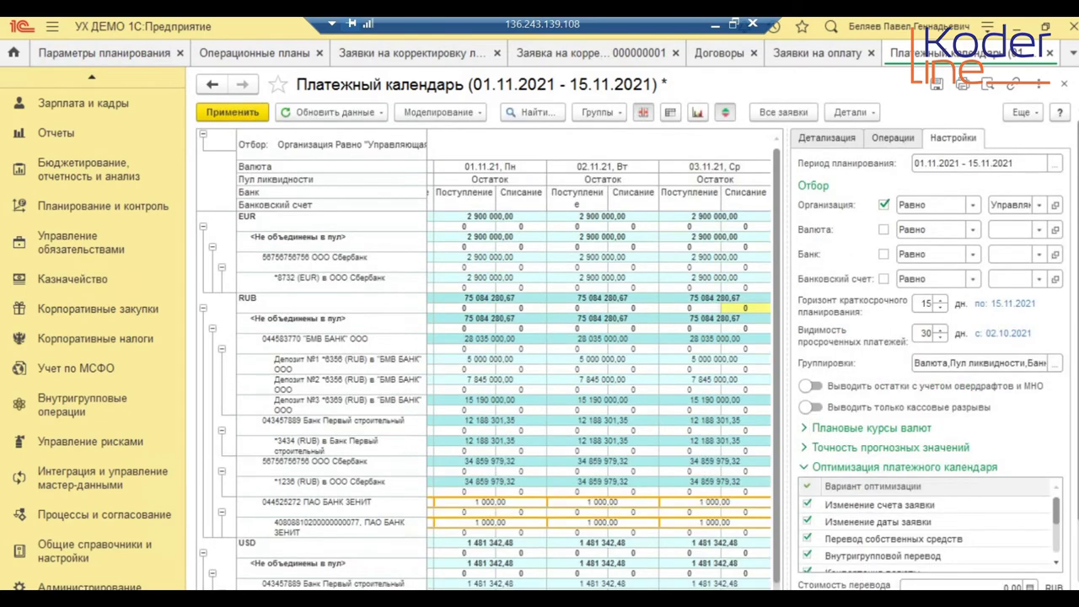
pyautogui.click(856, 468)
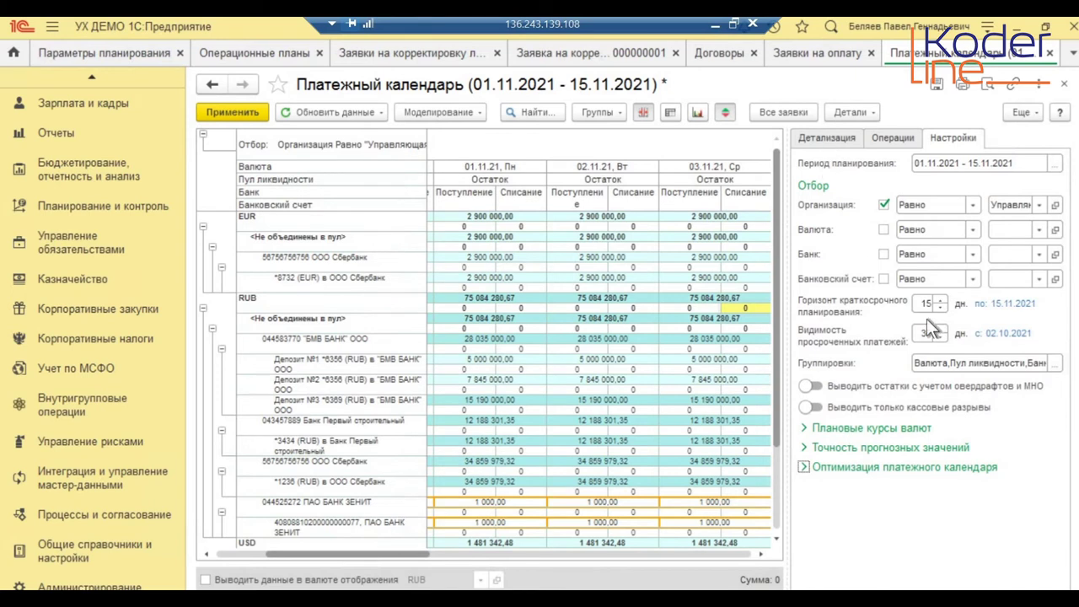
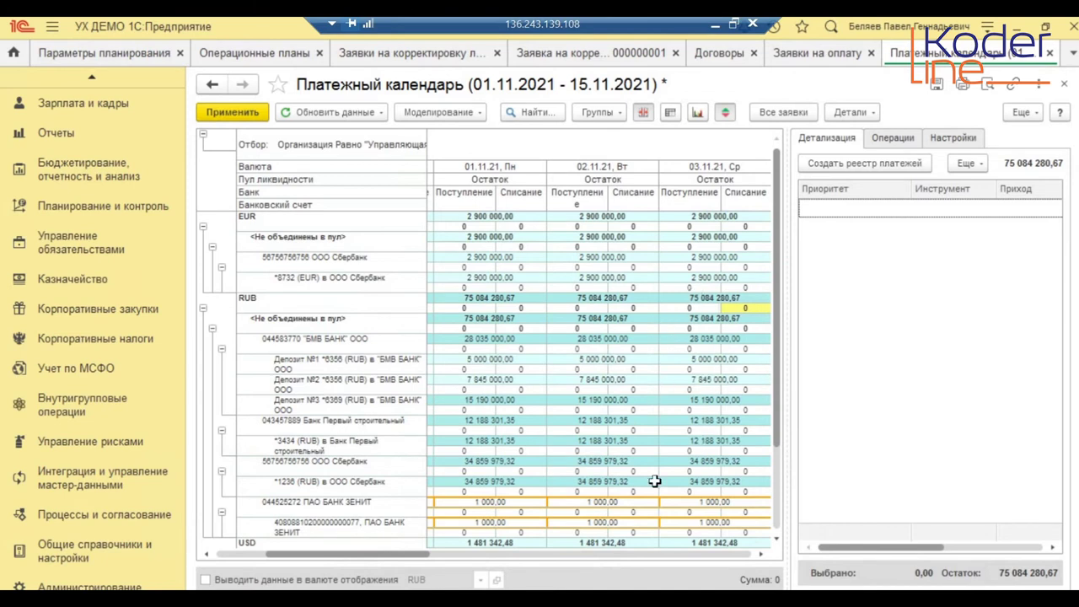
# - Review the replenishment operations available for the Банк Первый строительный row on 03.11.21
pyautogui.rightClick(689, 431)
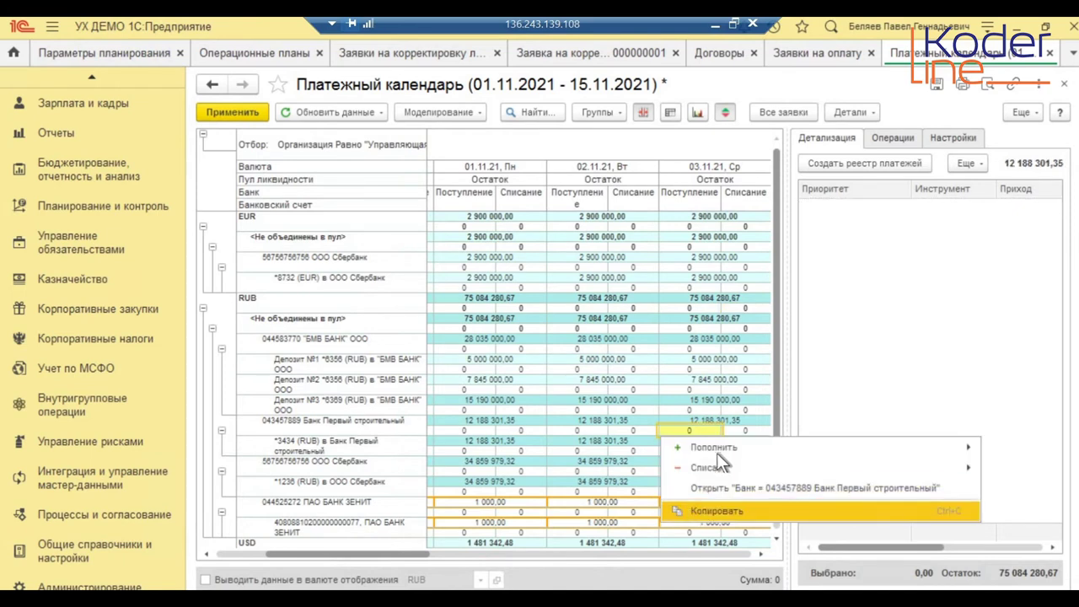
pyautogui.moveTo(717, 449)
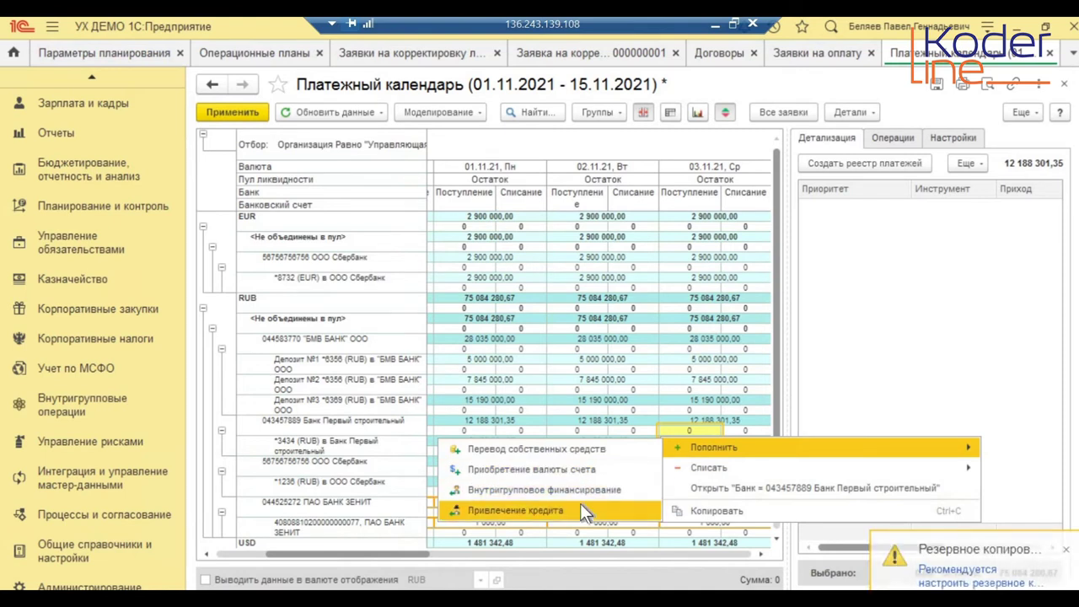
pyautogui.moveTo(680, 471)
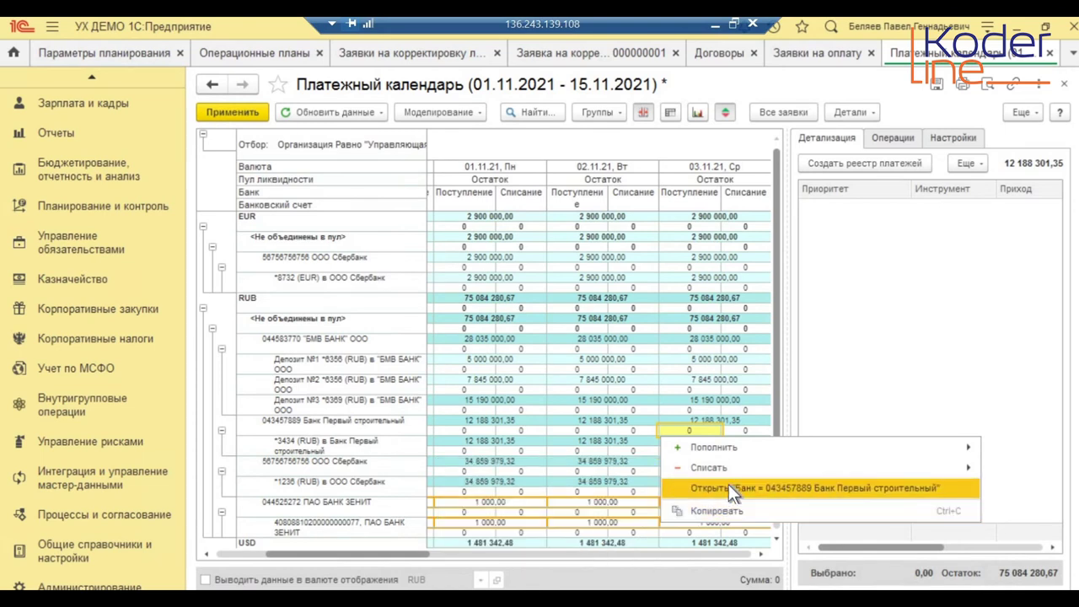
pyautogui.click(831, 361)
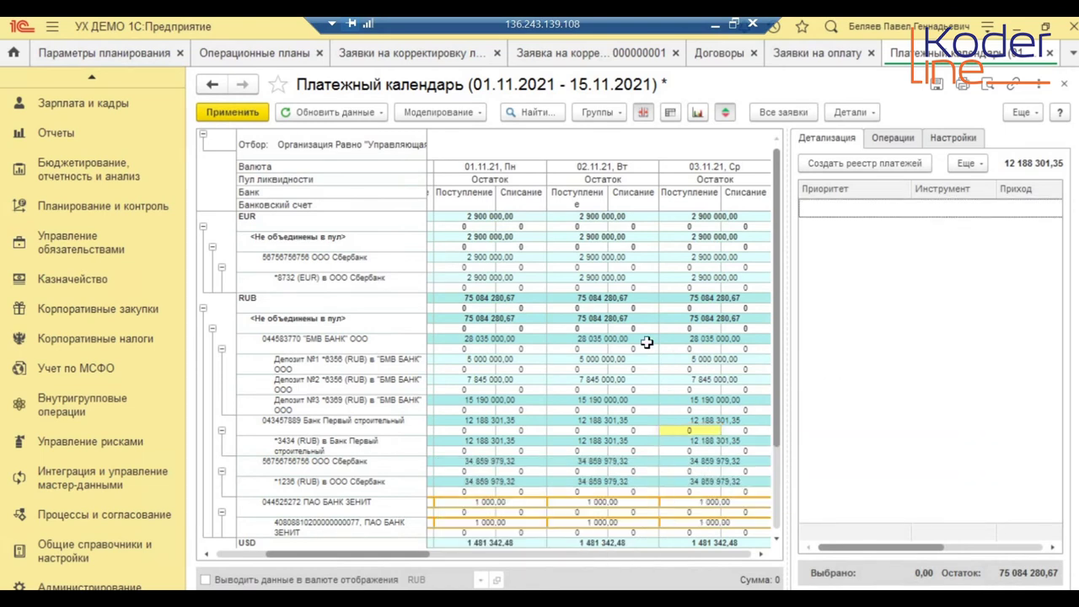
# - Try to create an own-funds transfer as a write-off from the Банк Первый строительный row on 03.11.21
pyautogui.rightClick(694, 432)
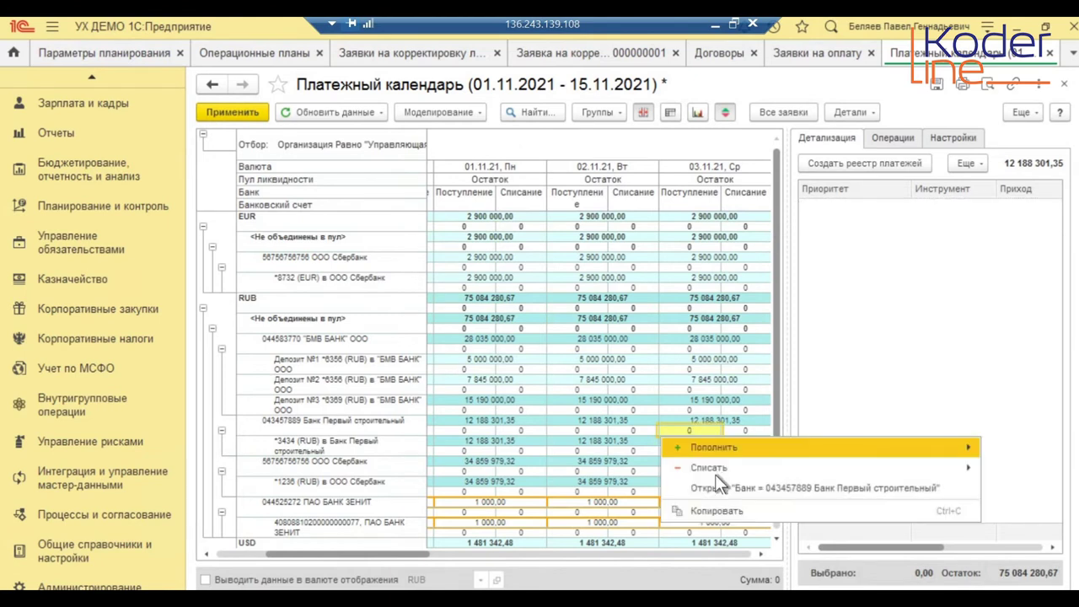
pyautogui.moveTo(715, 468)
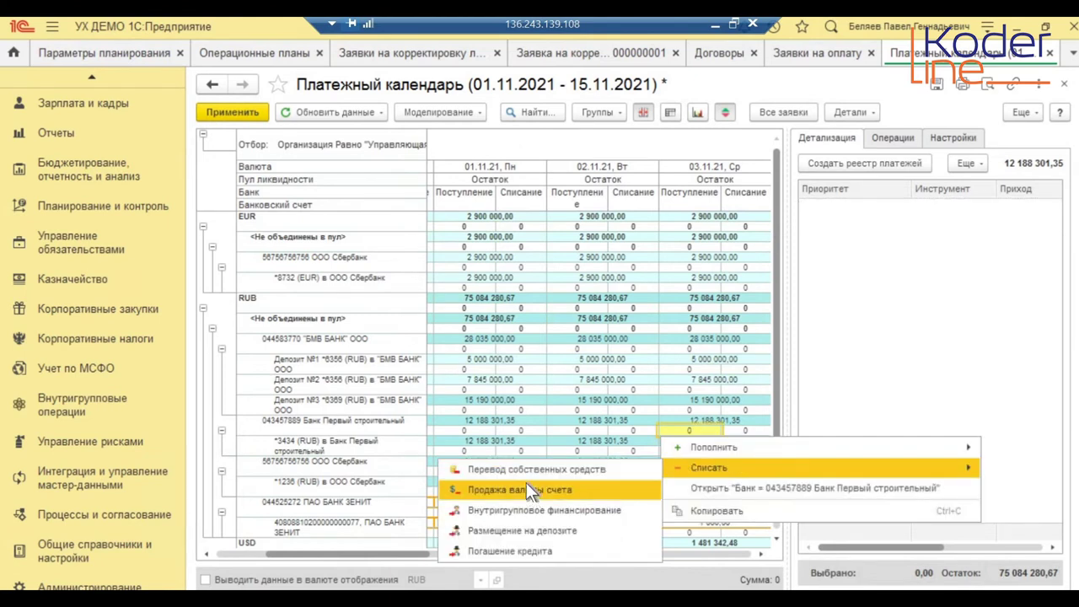
pyautogui.click(526, 470)
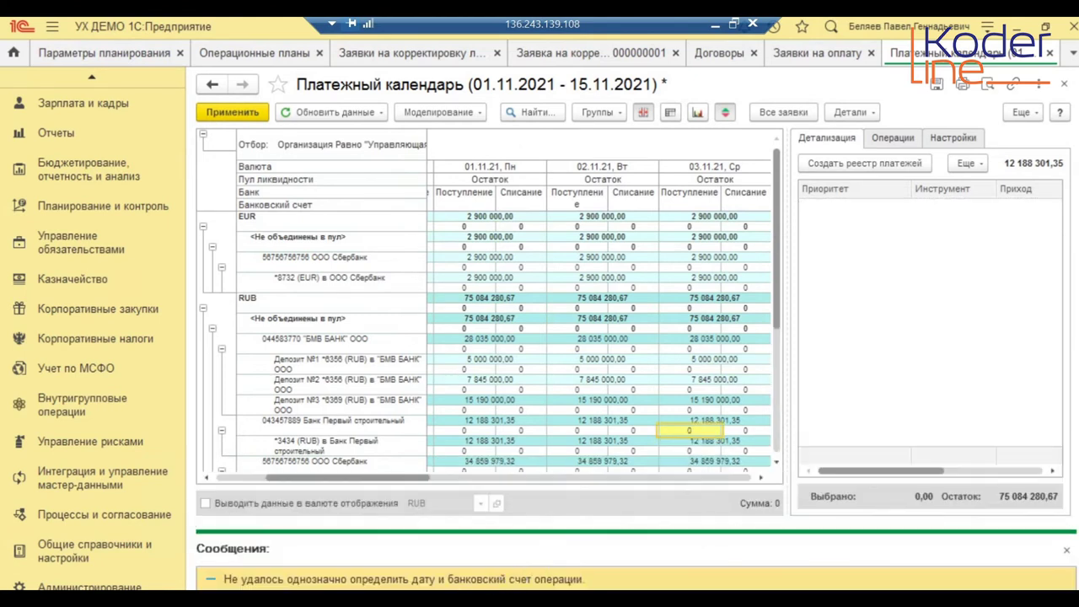
pyautogui.click(1064, 555)
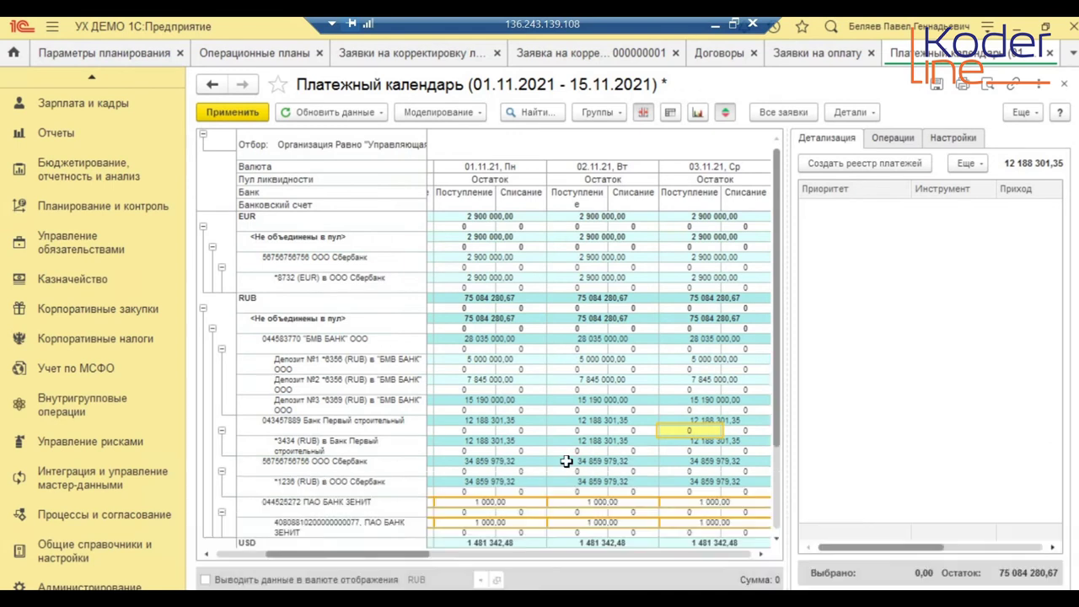
# - Start an own-funds transfer out of the Банк Первый строительный RUB account on 01.11.2021, with the ПАО БАНК ЗЕНИТ account as recipient
pyautogui.click(504, 452)
pyautogui.rightClick(504, 458)
pyautogui.moveTo(546, 489)
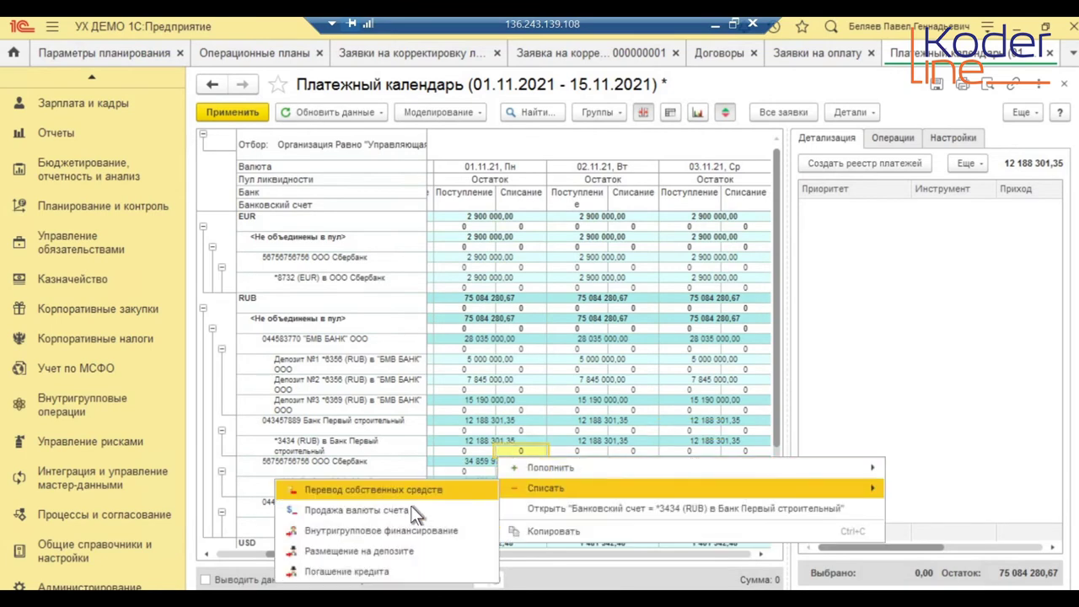
pyautogui.click(370, 493)
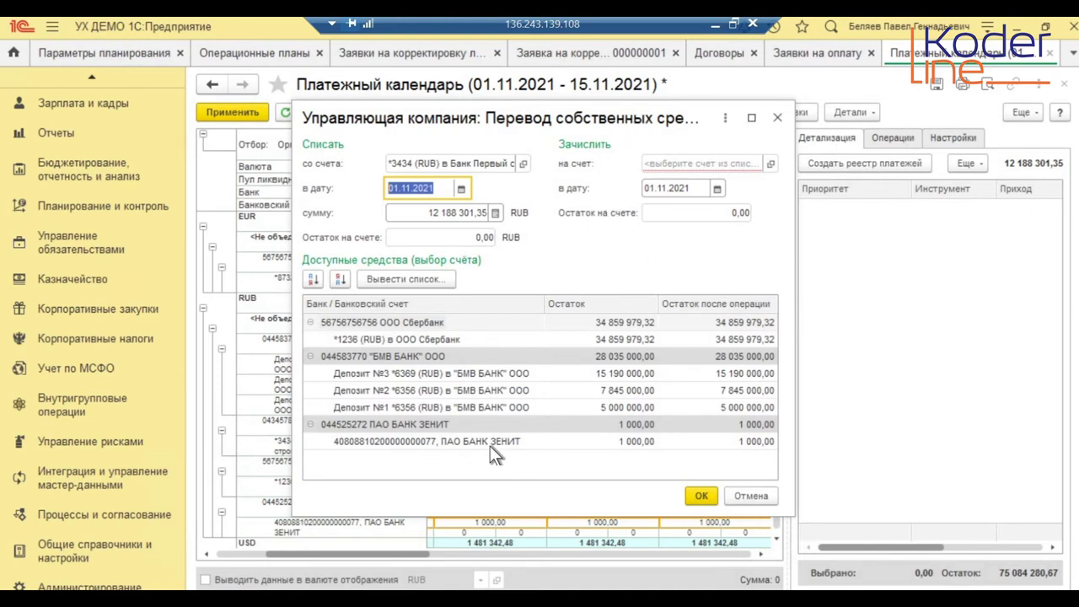
pyautogui.doubleClick(385, 443)
pyautogui.moveTo(698, 212)
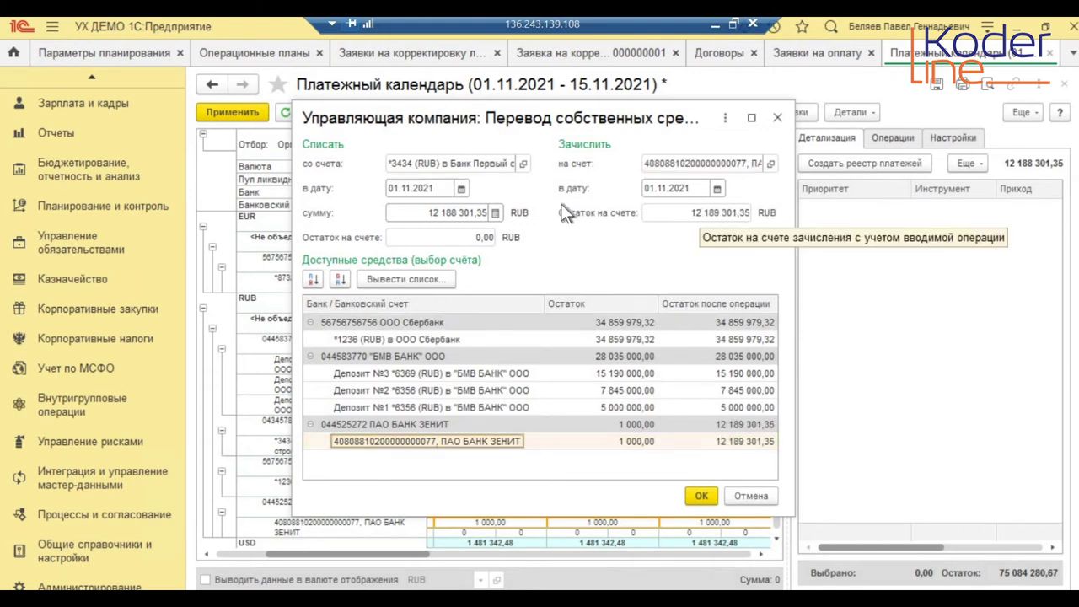
# - Set the transfer amount to 10 000 RUB and enter the operation into the payment calendar
pyautogui.click(423, 216)
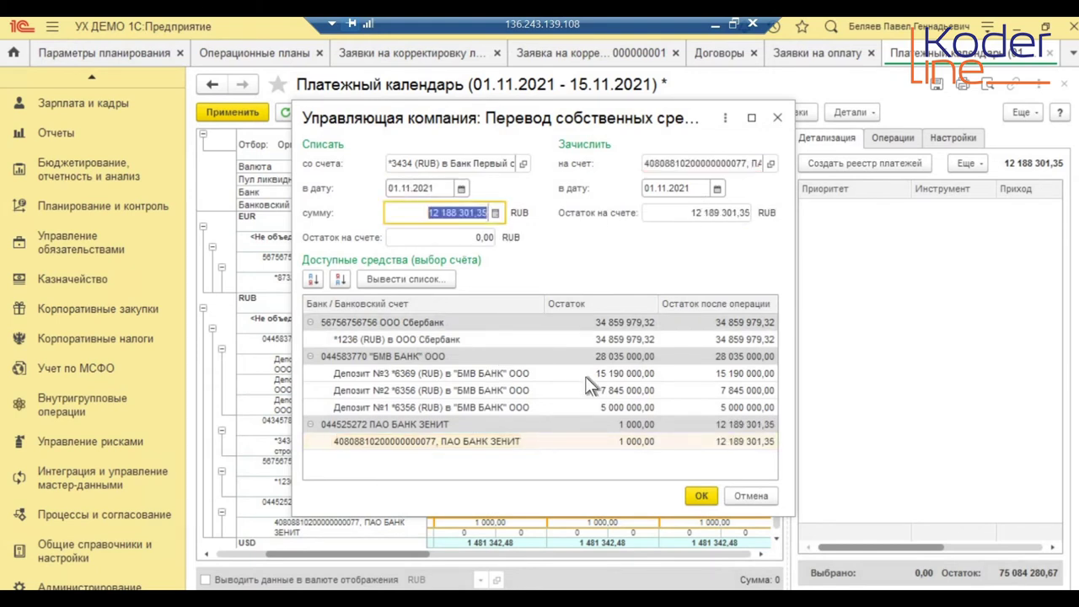
pyautogui.write('100000,00')
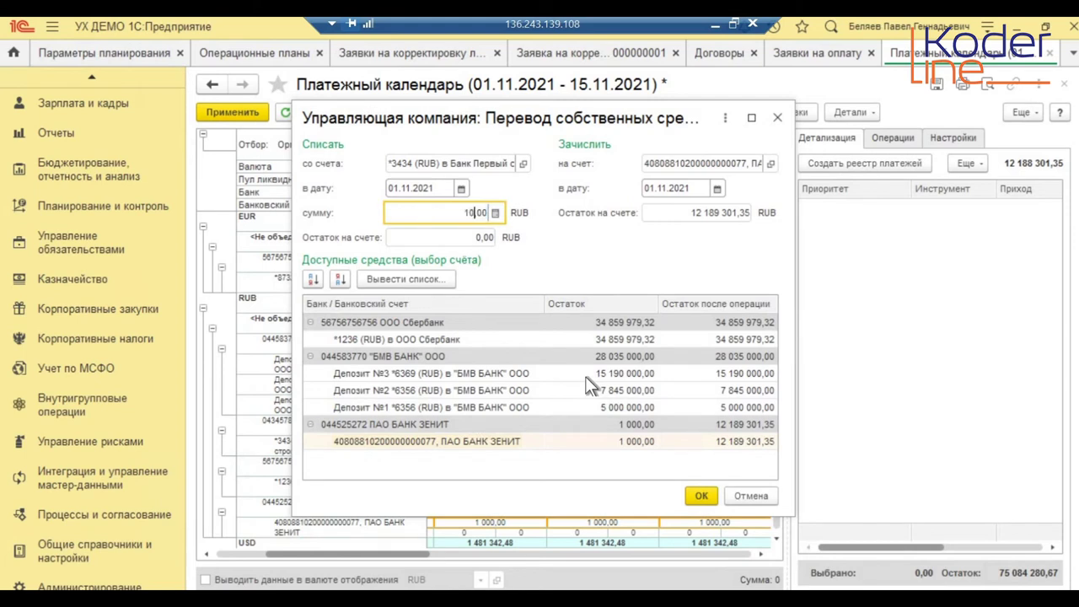
pyautogui.click(475, 241)
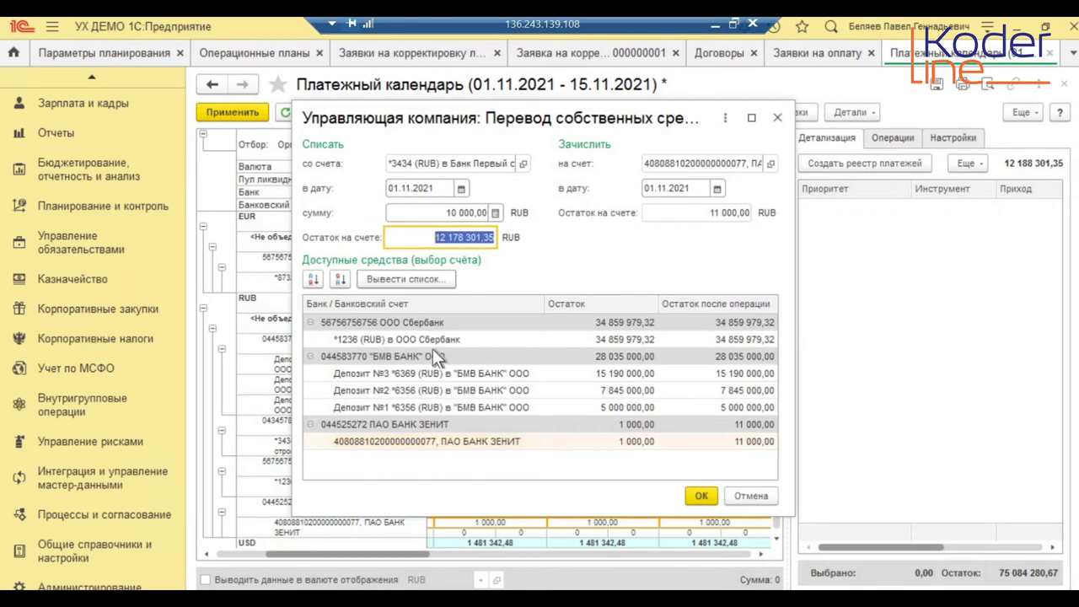
pyautogui.click(700, 502)
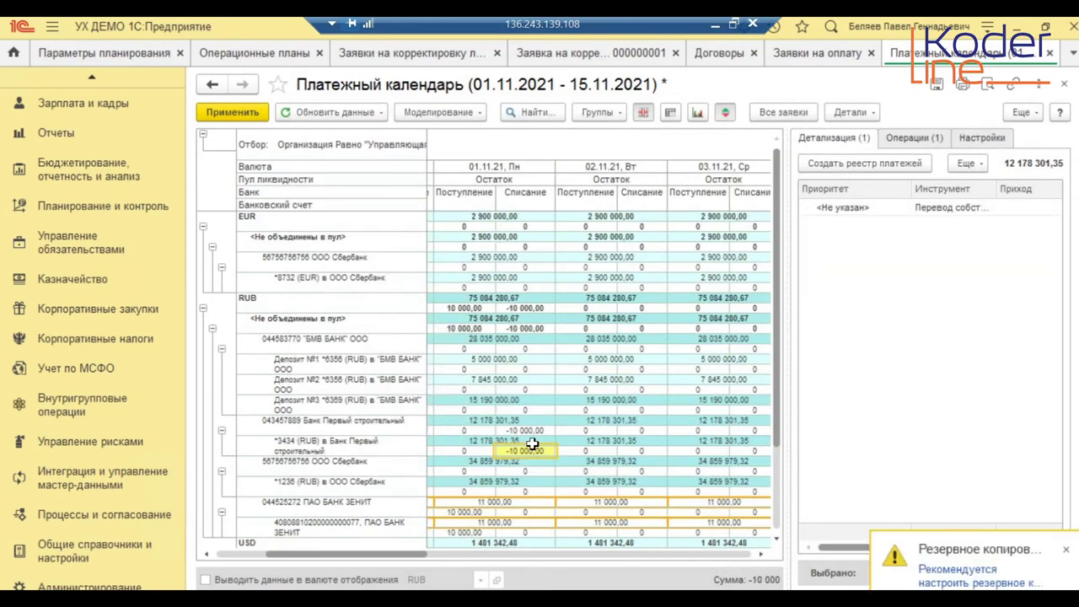
# - Review the actions available for the own-funds transfer in the calendar details, such as moving, changing the account, splitting and postponing
pyautogui.click(868, 208)
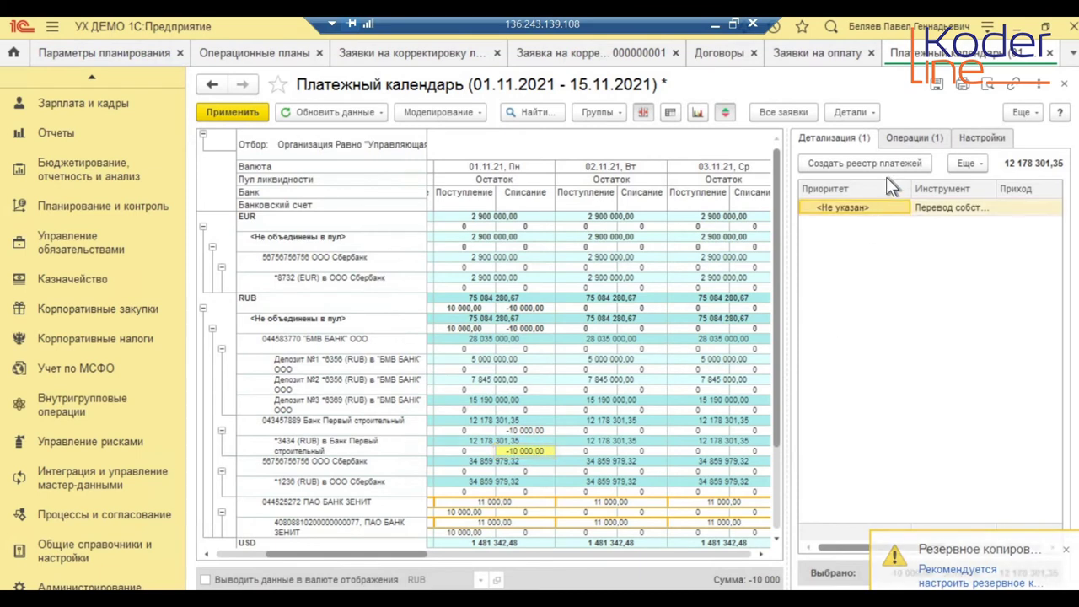
pyautogui.rightClick(868, 208)
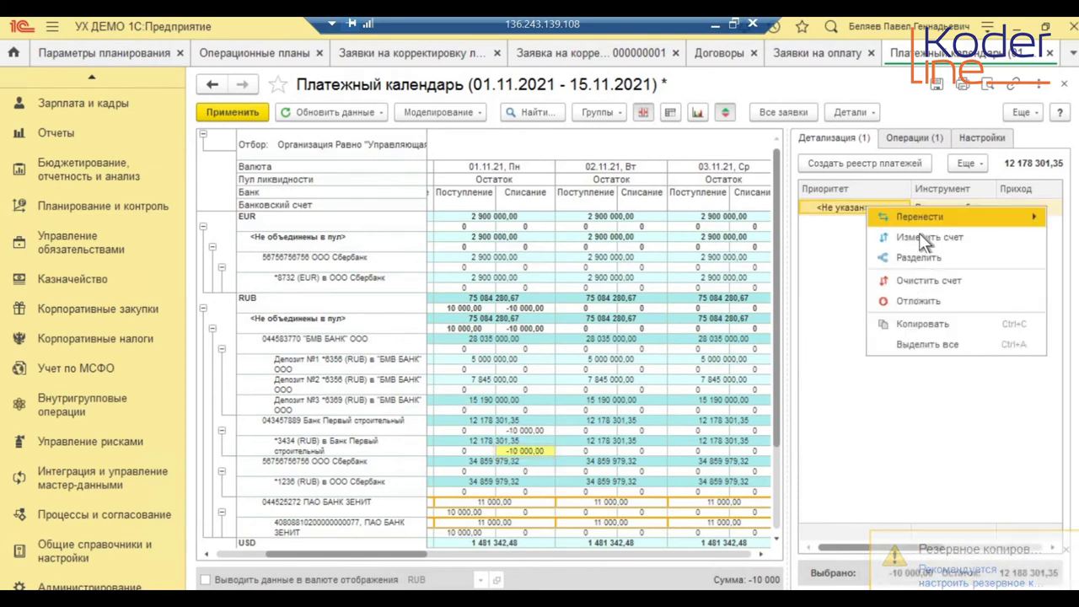
pyautogui.moveTo(913, 215)
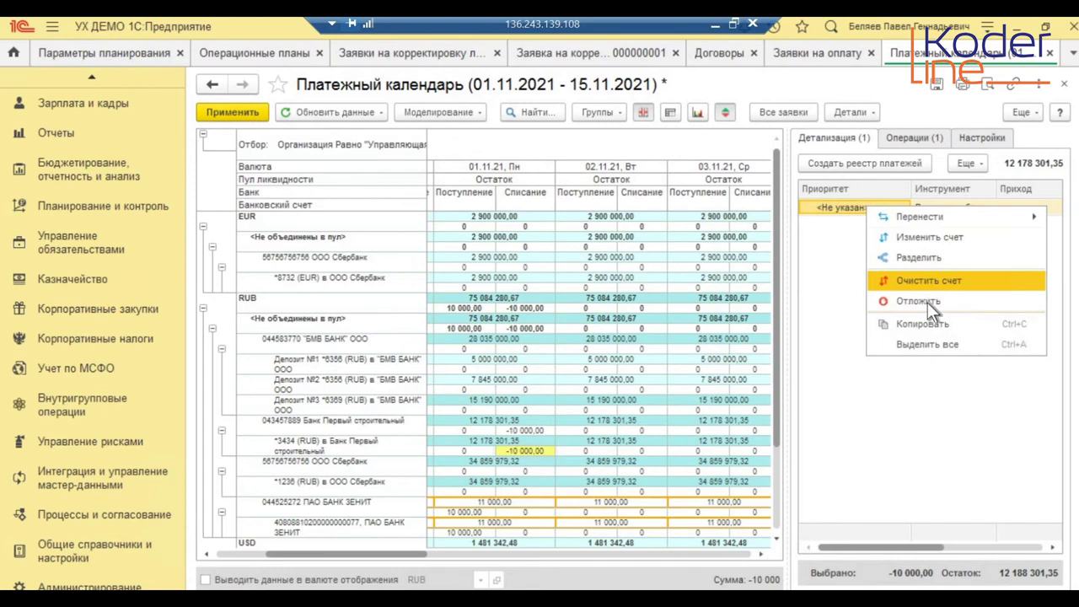
pyautogui.click(896, 418)
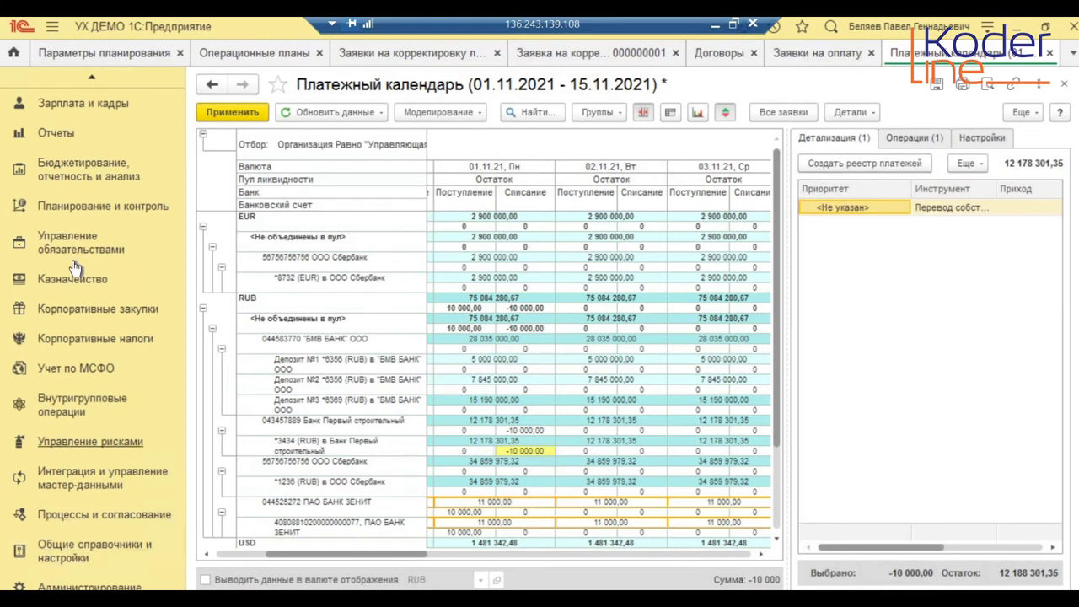
# - Open the Реестры платежей list from the Казначейство section
pyautogui.click(188, 291)
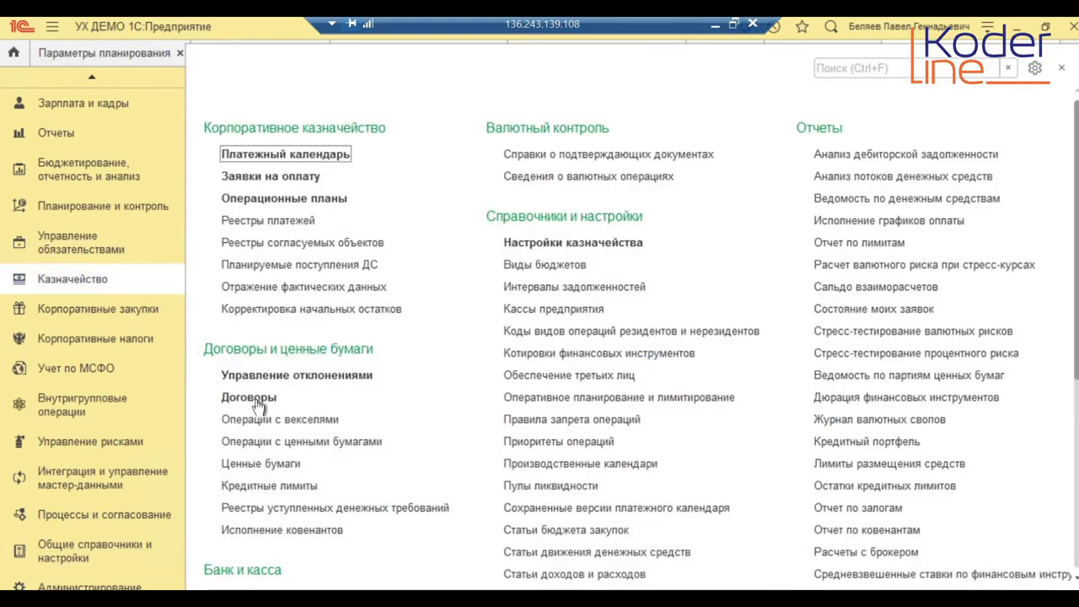
pyautogui.click(285, 221)
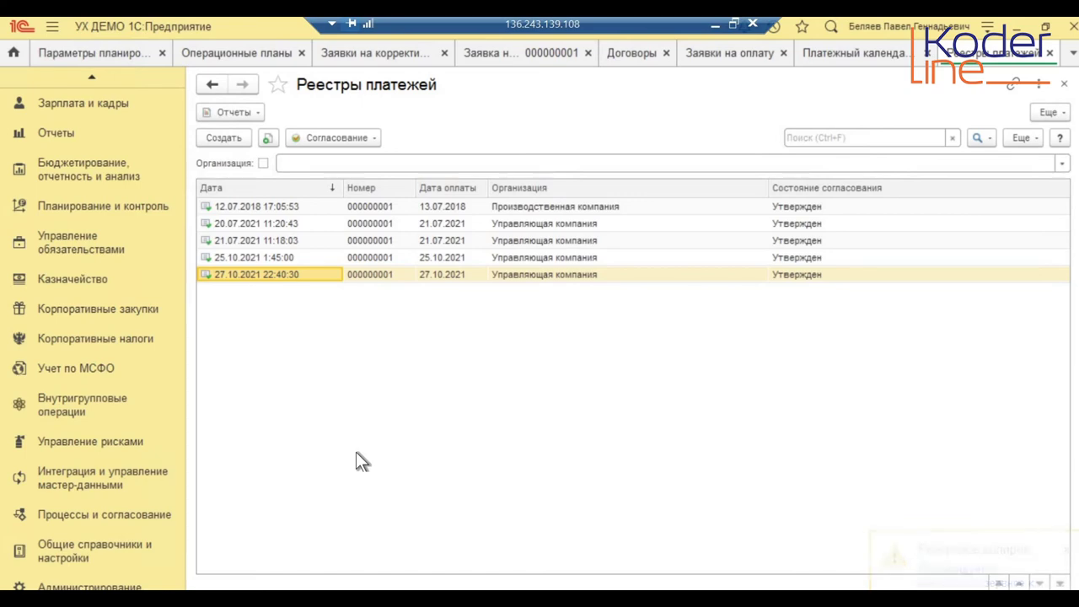
# - Switch to PowerPoint to view slide 16 on payment registers and payment orders, and return to 1C
pyautogui.hotkey('alt', 'Tab')
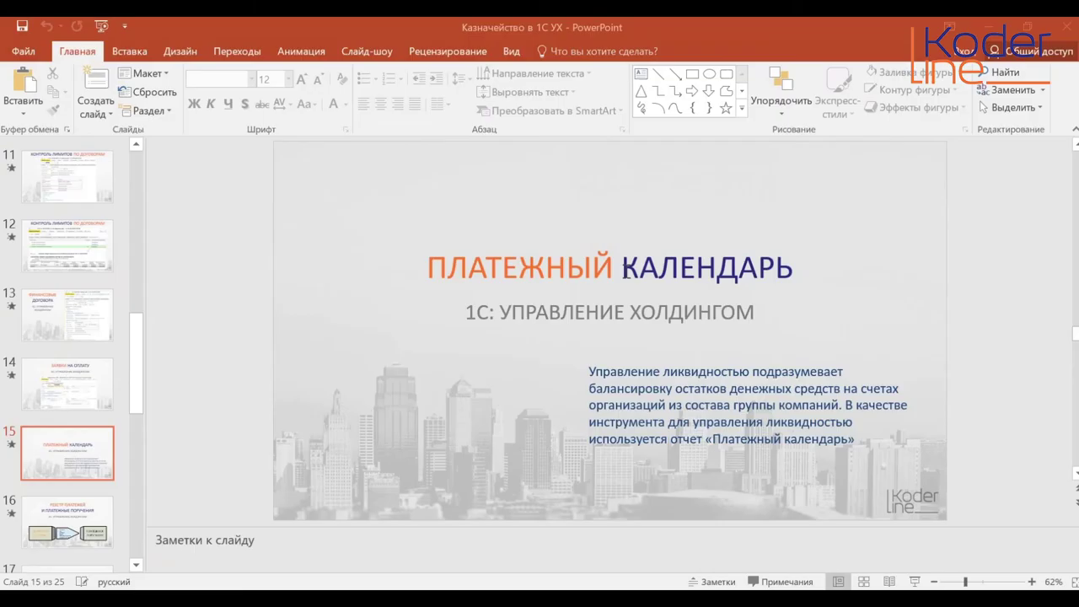
pyautogui.press('pagedown')
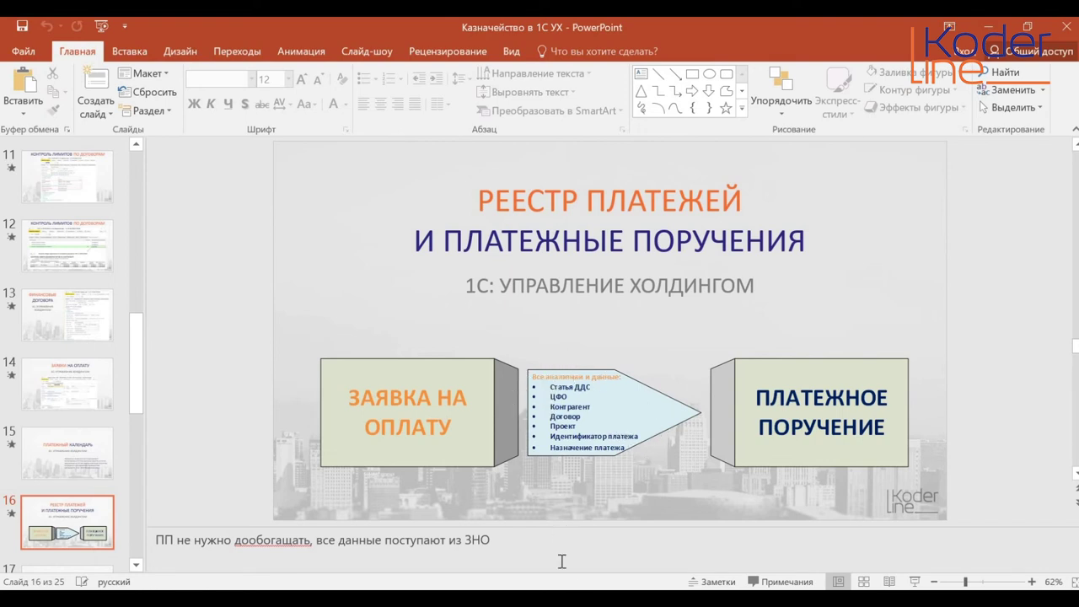
pyautogui.hotkey('alt', 'Tab')
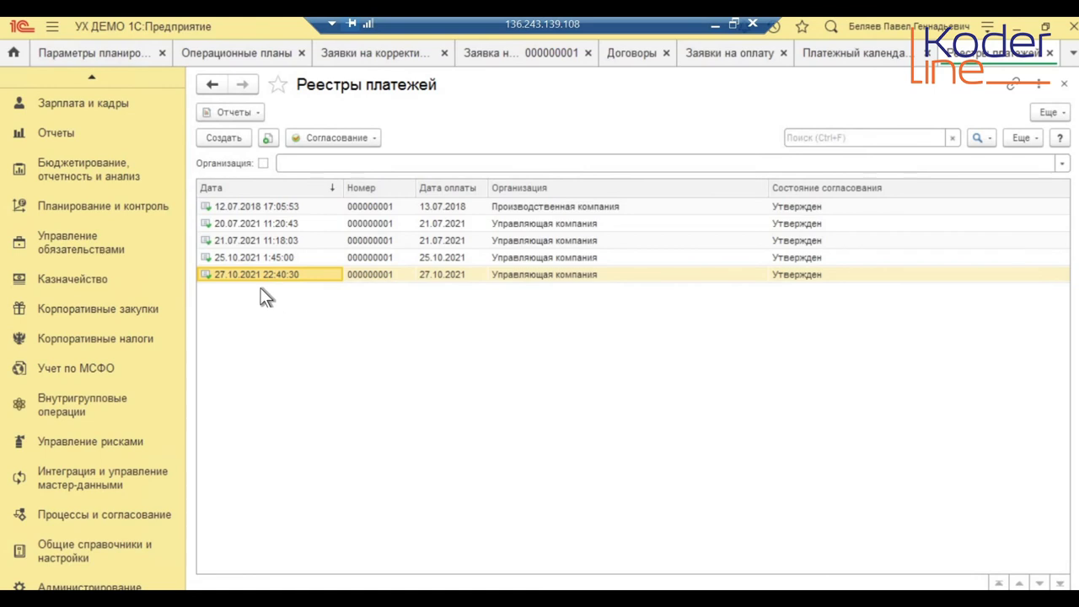
# - Compare the approved payment registers dated 25.10.2021 and 27.10.2021, leaving the 27.10.2021 register open
pyautogui.doubleClick(263, 275)
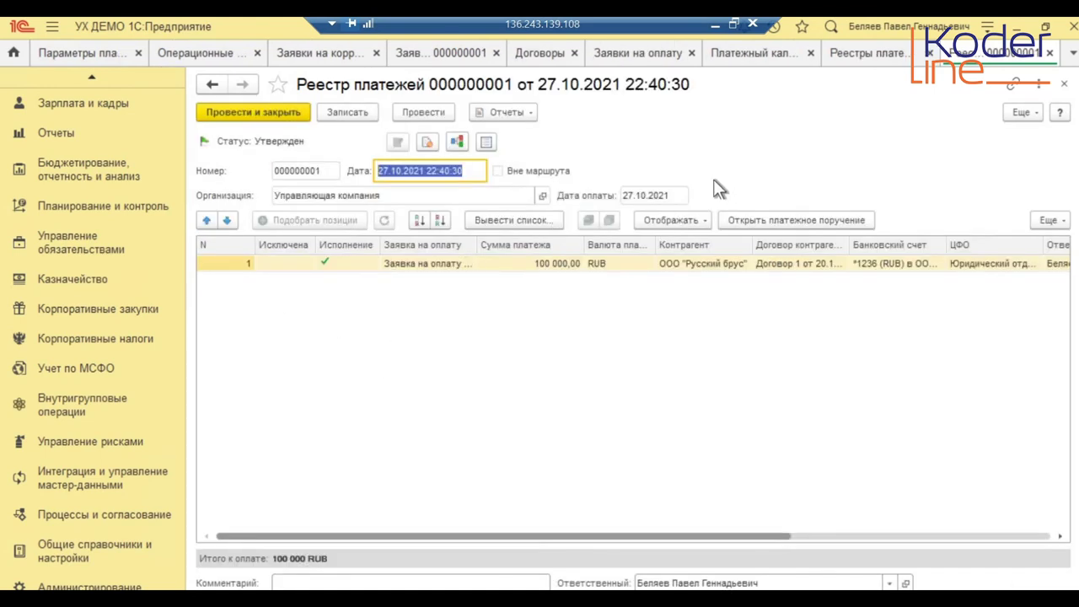
pyautogui.click(1050, 54)
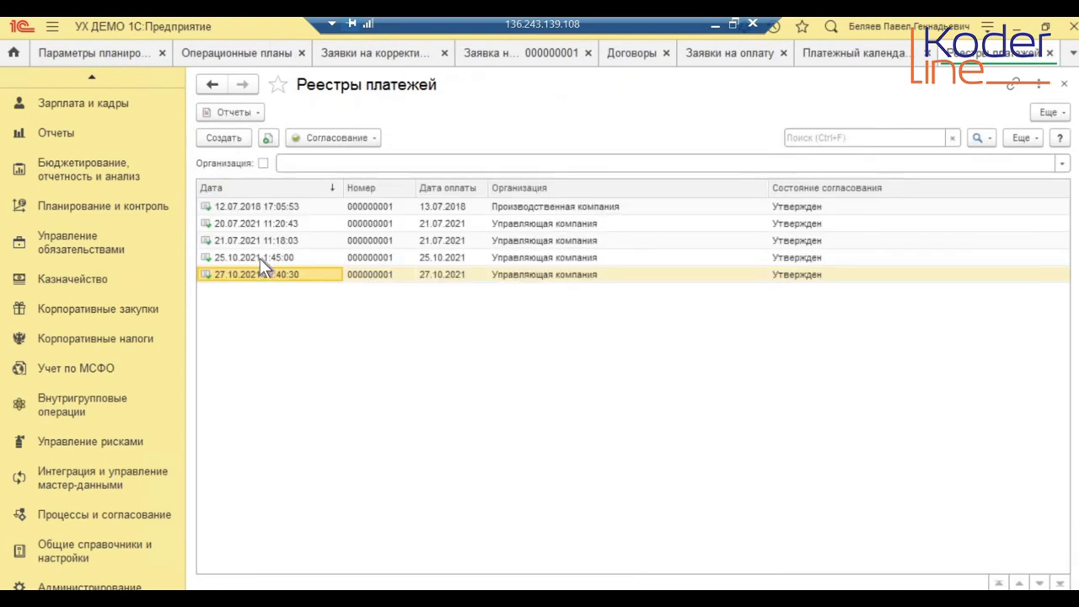
pyautogui.doubleClick(259, 258)
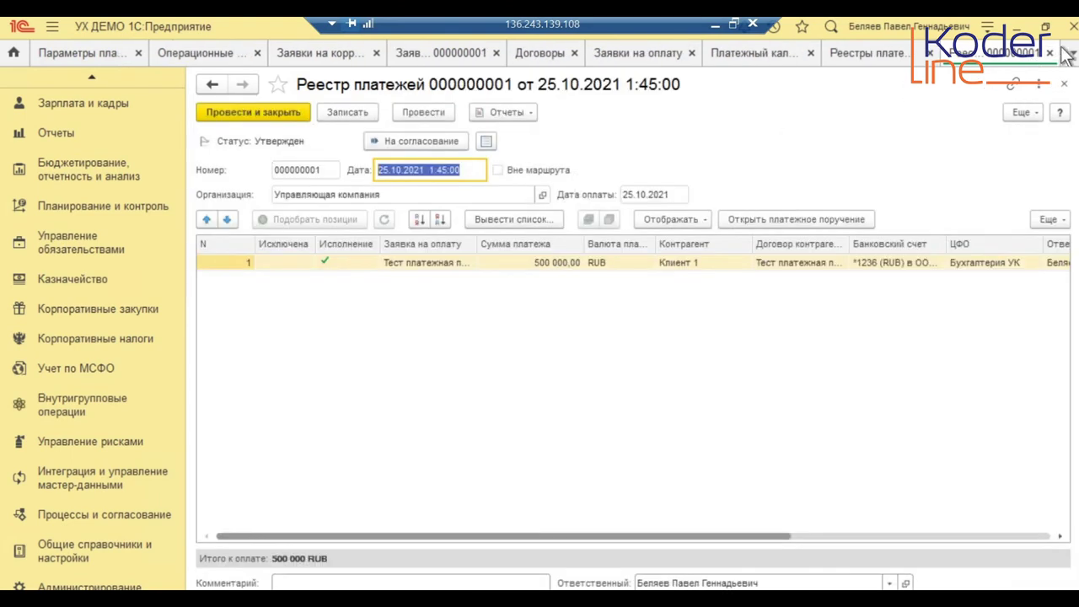
pyautogui.press('Escape')
pyautogui.doubleClick(236, 275)
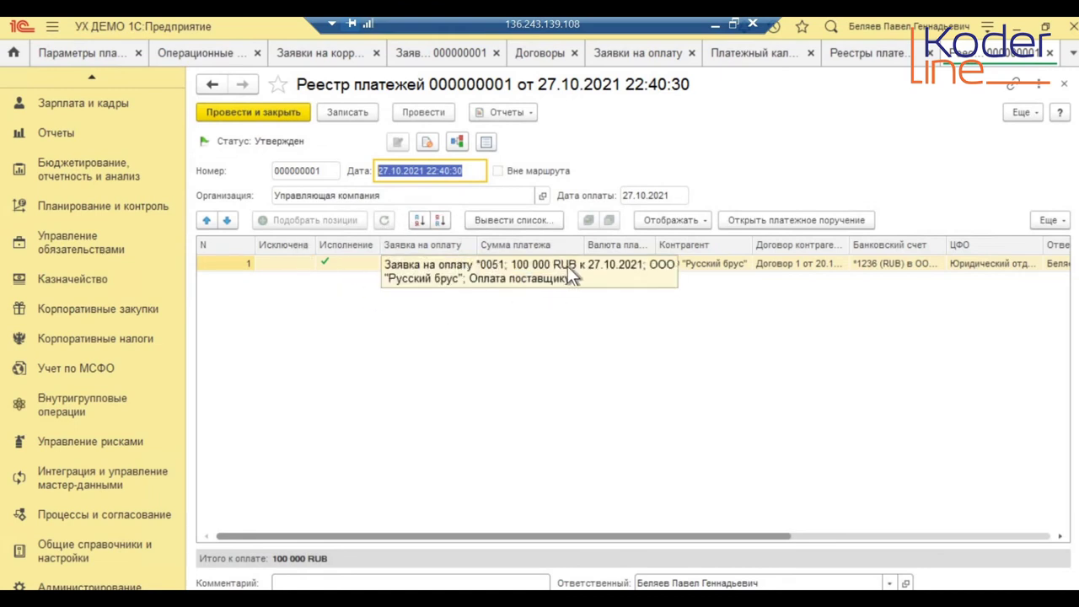
# - Review the columns available for printing the register's list, and close the Вывести список dialog without output
pyautogui.click(549, 218)
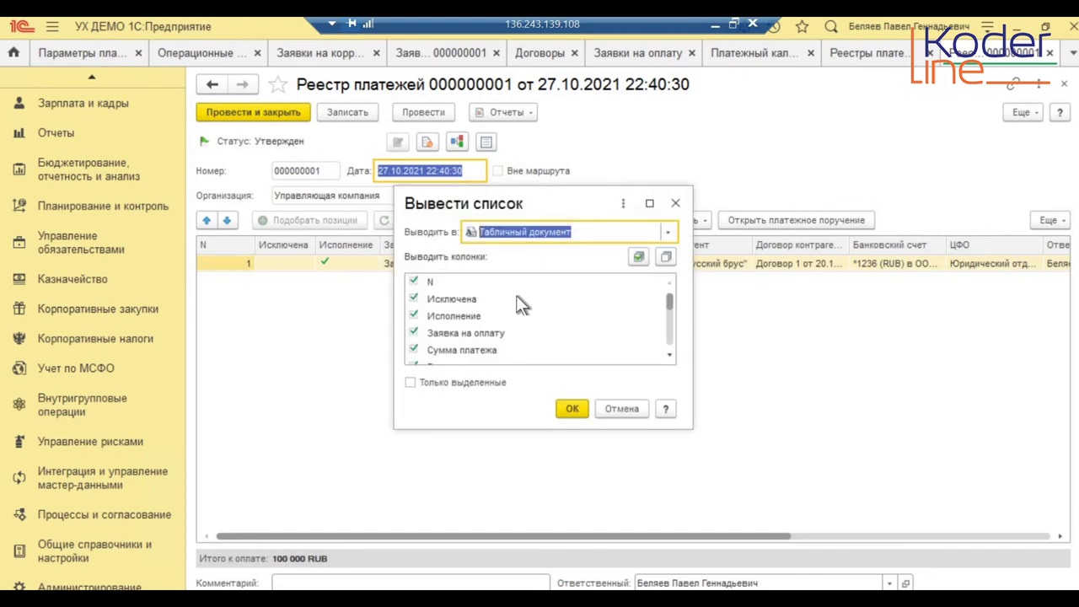
pyautogui.scroll(-4, 520, 312)
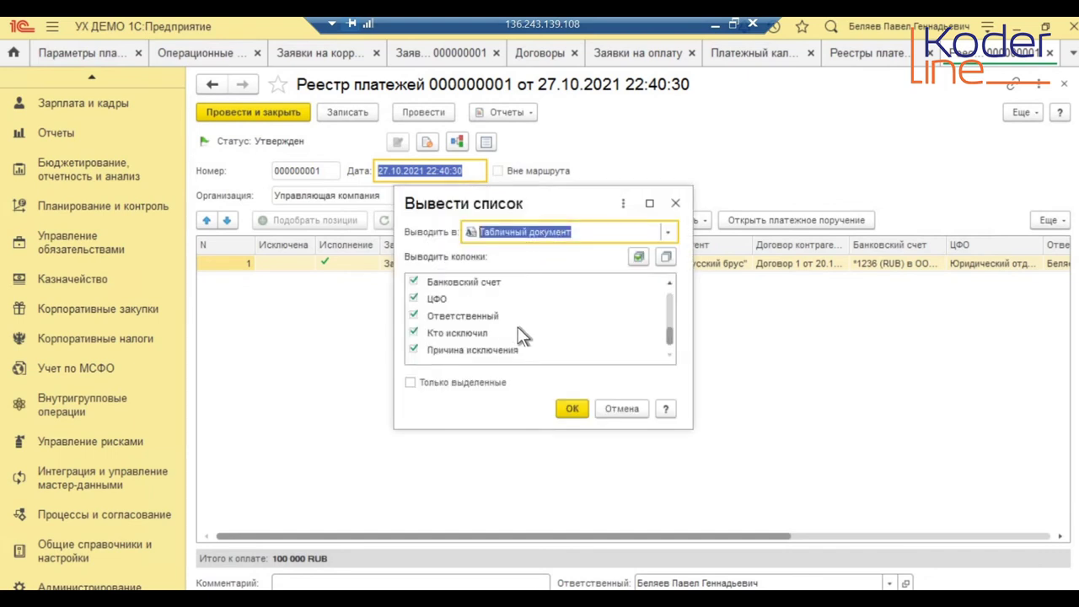
pyautogui.scroll(4, 510, 304)
pyautogui.scroll(-4, 501, 284)
pyautogui.click(675, 203)
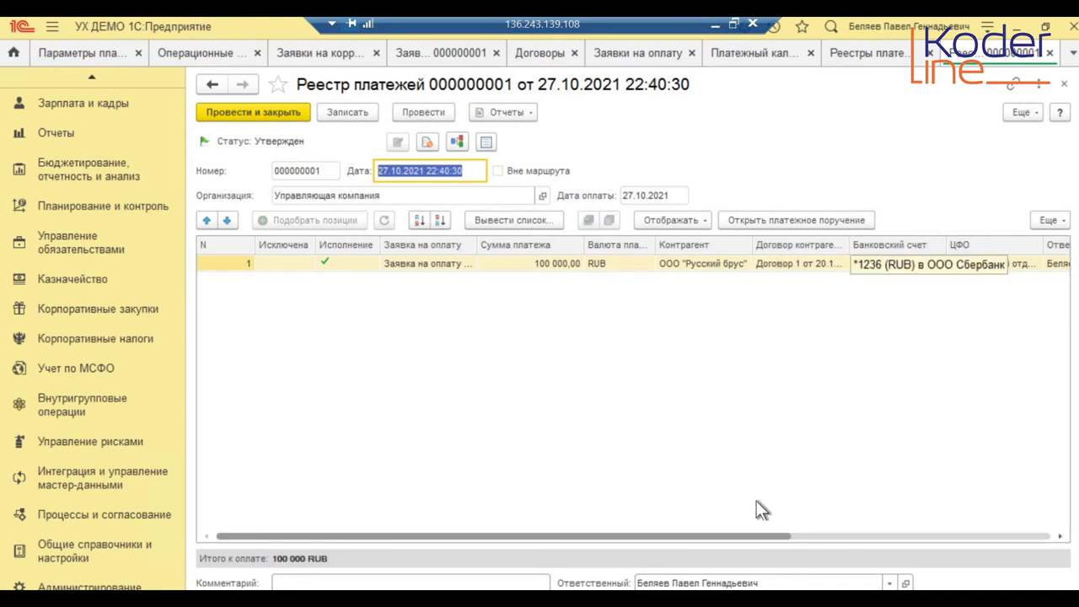
# - Examine all columns of the payment line in the 27.10.2021 register, including the exclusion columns, and close the register
pyautogui.hscroll(5, 931, 529)
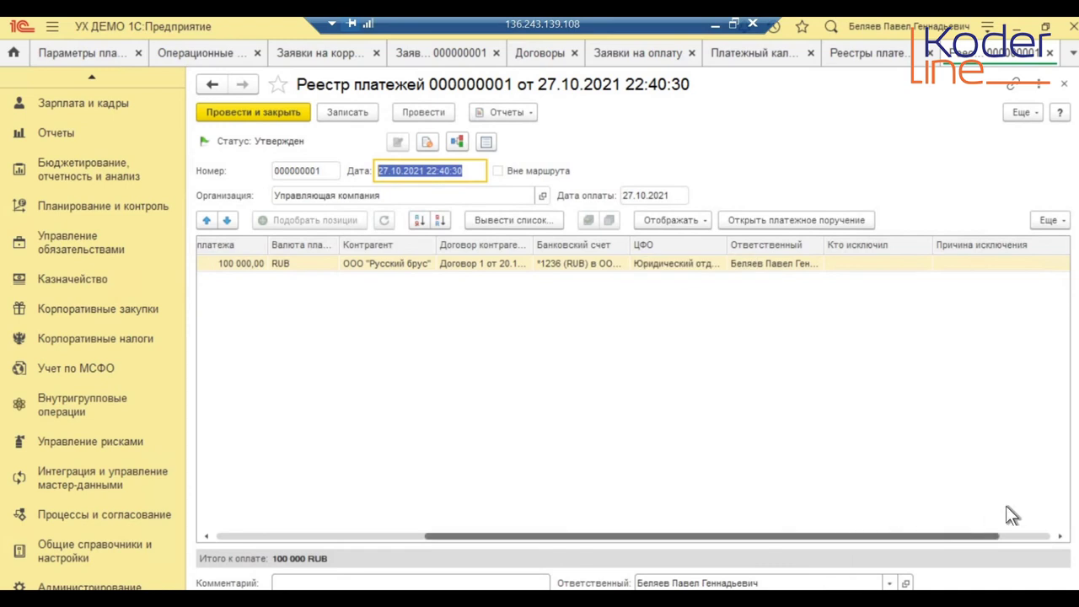
pyautogui.hscroll(2, 1000, 509)
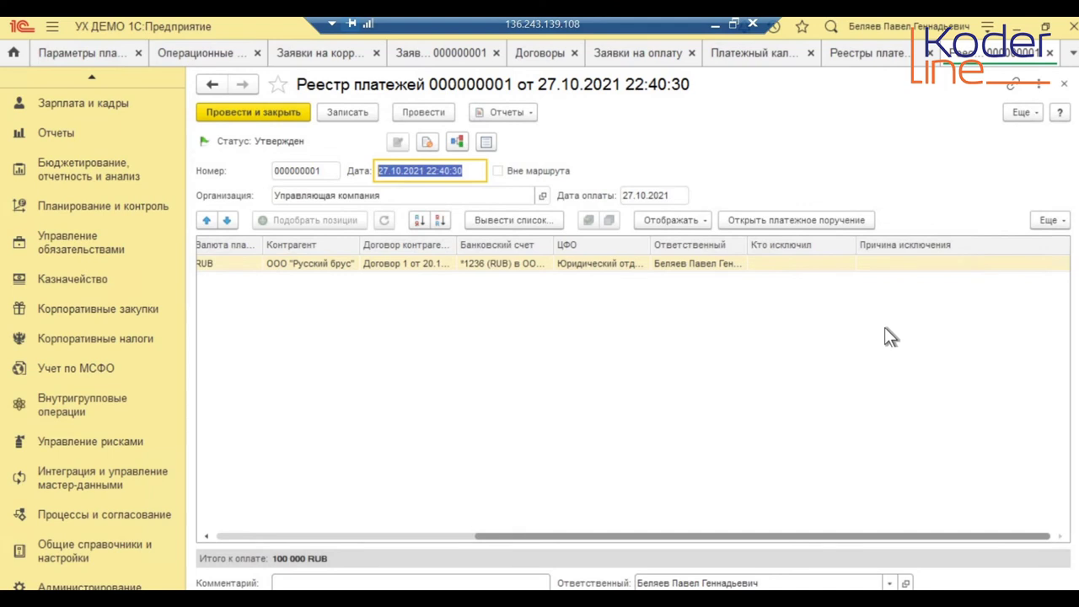
pyautogui.moveTo(503, 534); pyautogui.dragTo(282, 545)
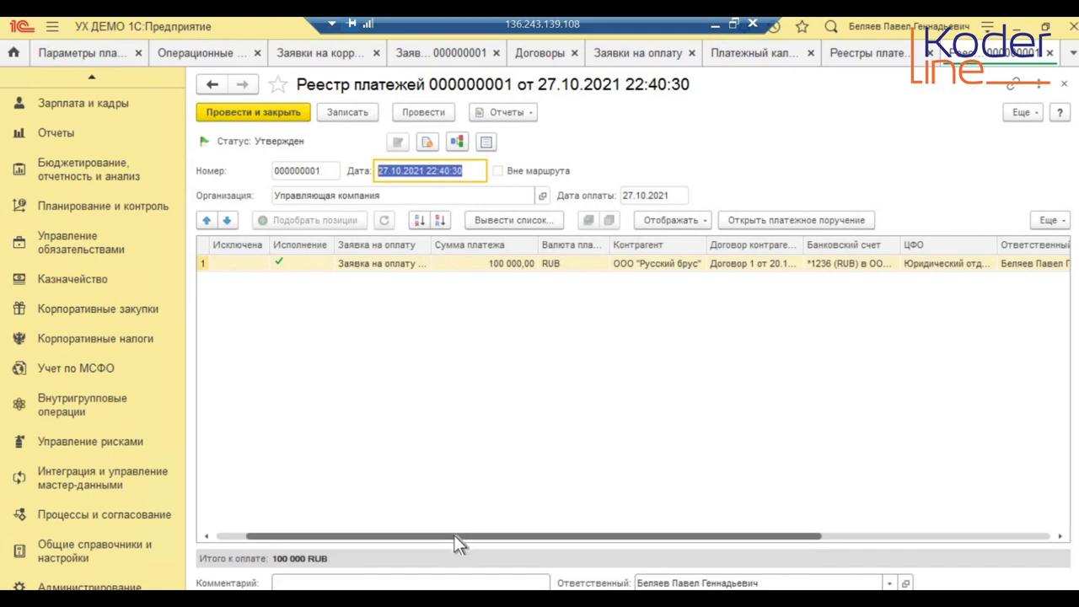
pyautogui.hscroll(5, 768, 513)
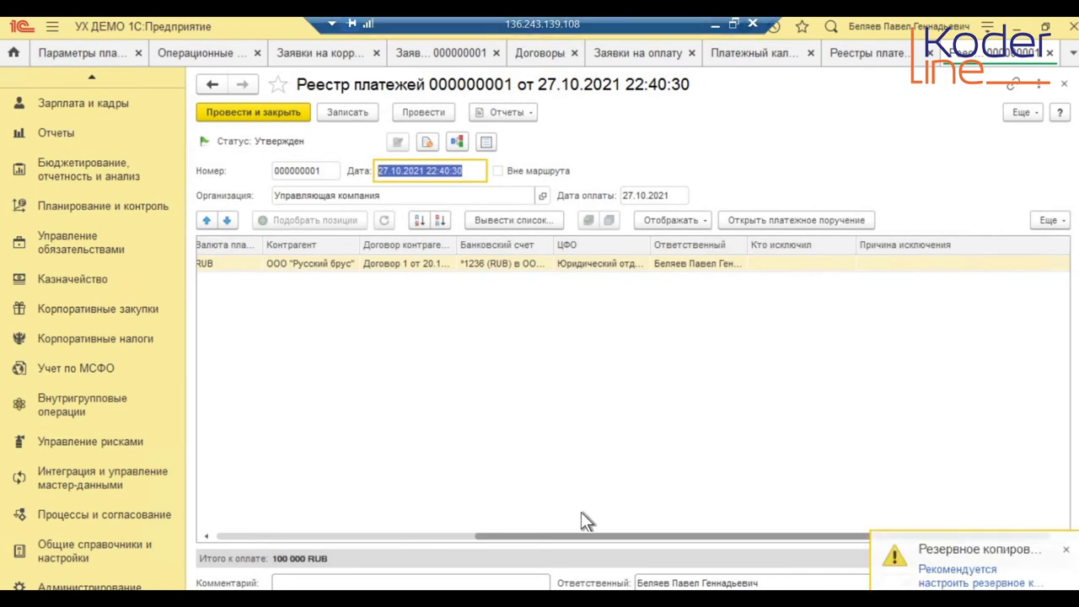
pyautogui.moveTo(584, 536); pyautogui.dragTo(346, 532)
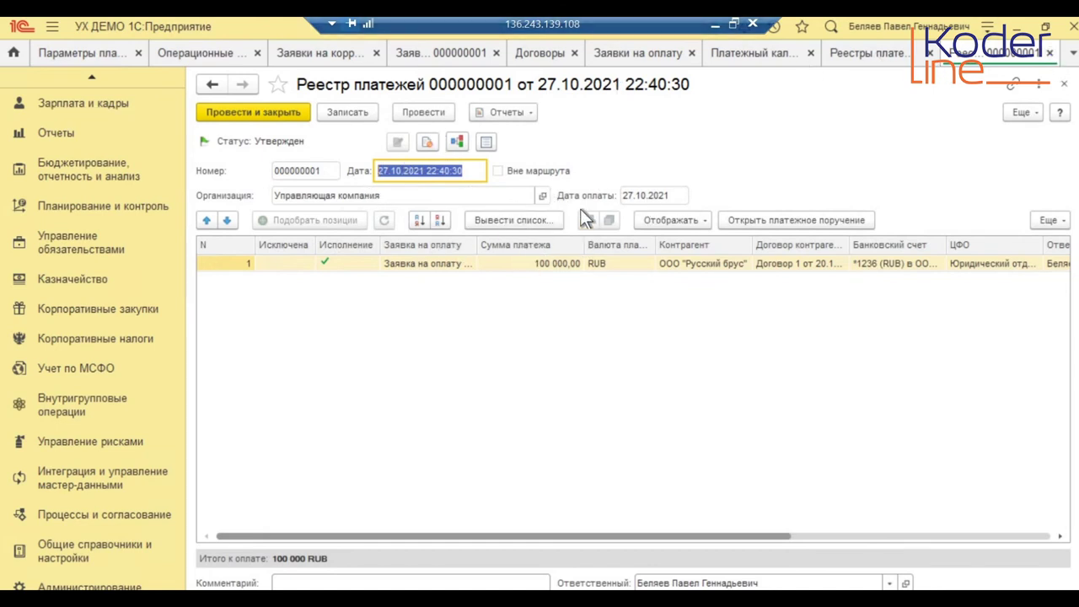
pyautogui.click(1049, 54)
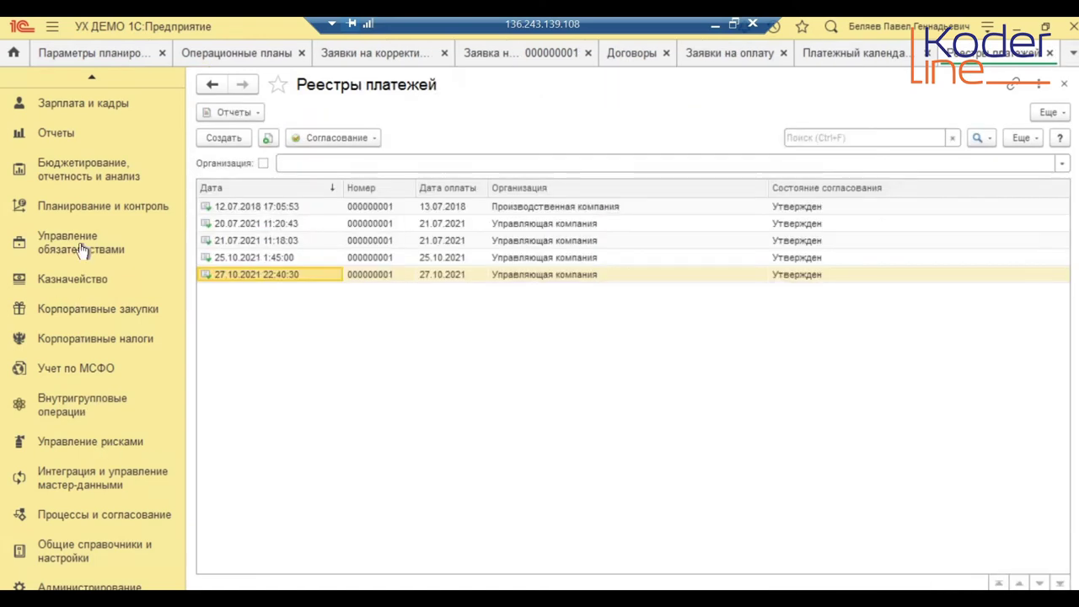
# - Open the Платежные поручения list from the Казначейство section
pyautogui.click(67, 283)
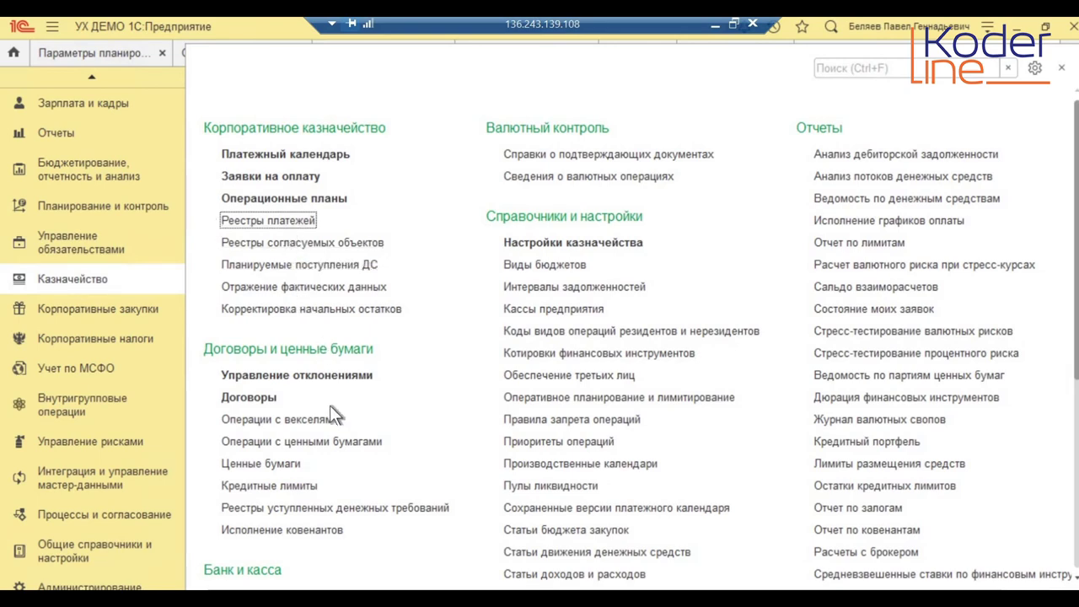
pyautogui.scroll(-5, 320, 417)
pyautogui.click(261, 305)
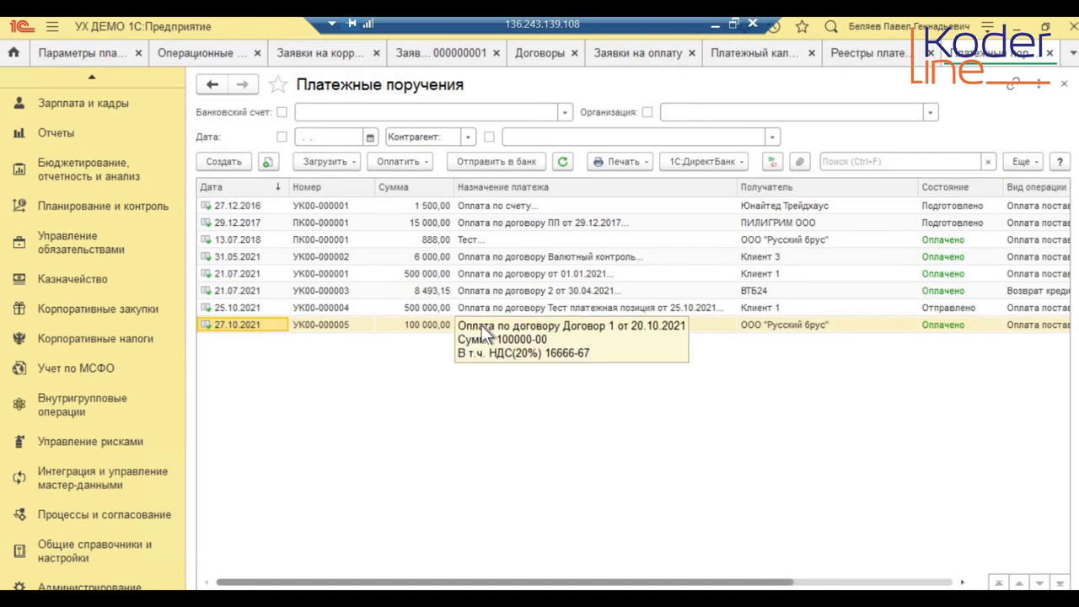
# - Examine the main details and Расшифровка платежа of the 27.10.2021 payment order, and close it
pyautogui.doubleClick(413, 324)
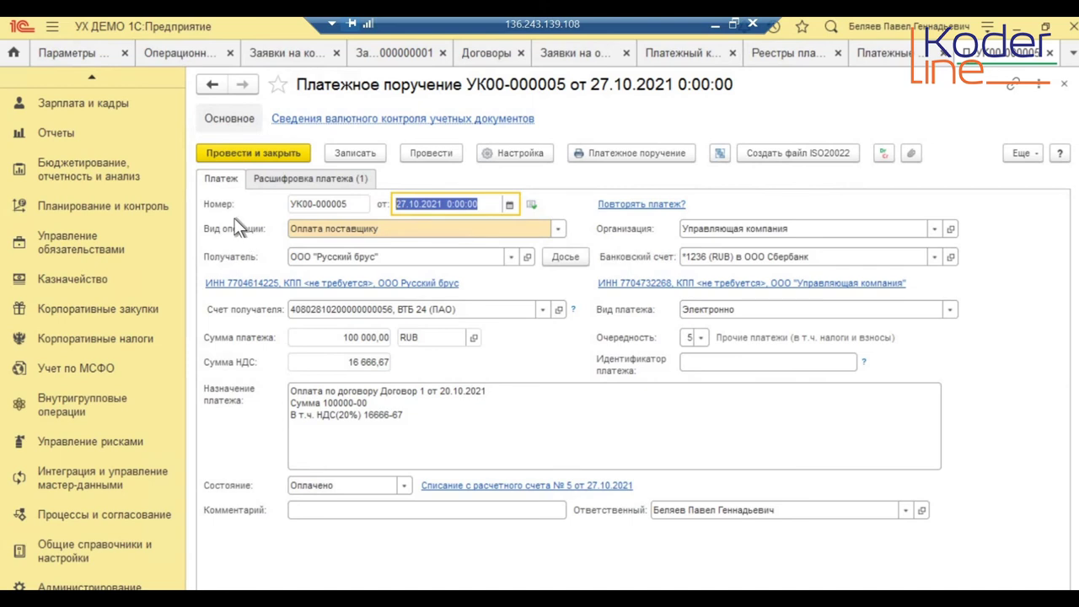
pyautogui.click(310, 179)
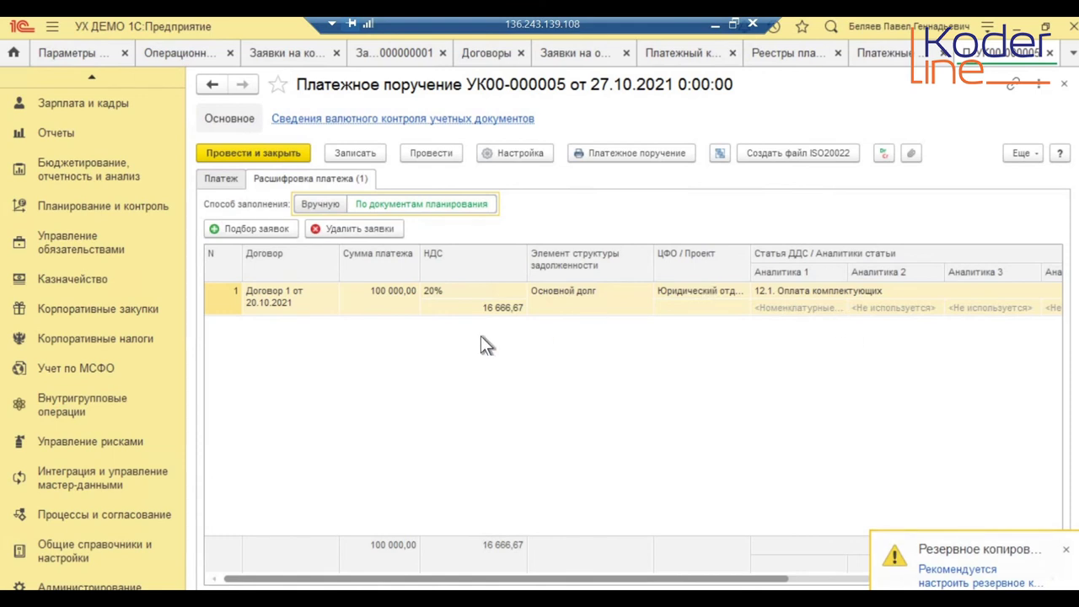
pyautogui.click(234, 175)
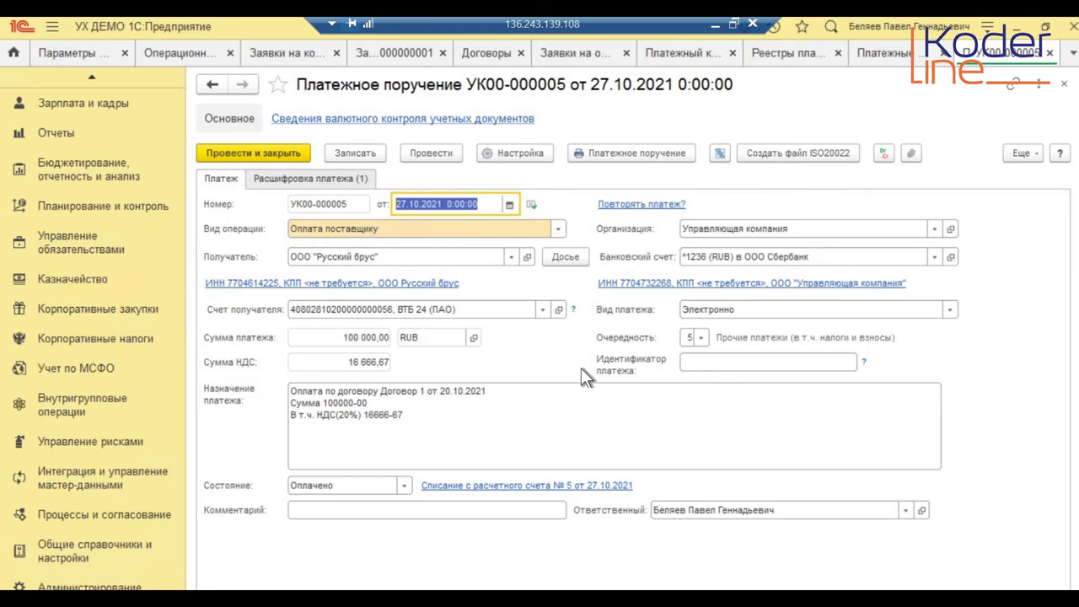
pyautogui.click(1064, 84)
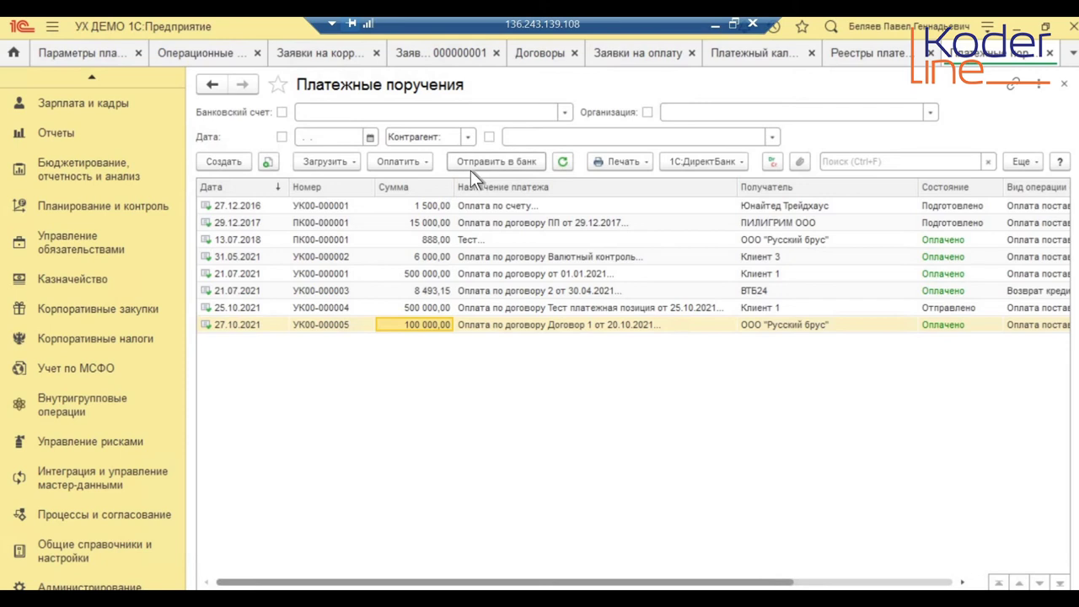
# - Open the bank exchange form from the payment orders list and choose a text file on the desktop for the export
pyautogui.click(696, 160)
pyautogui.click(475, 162)
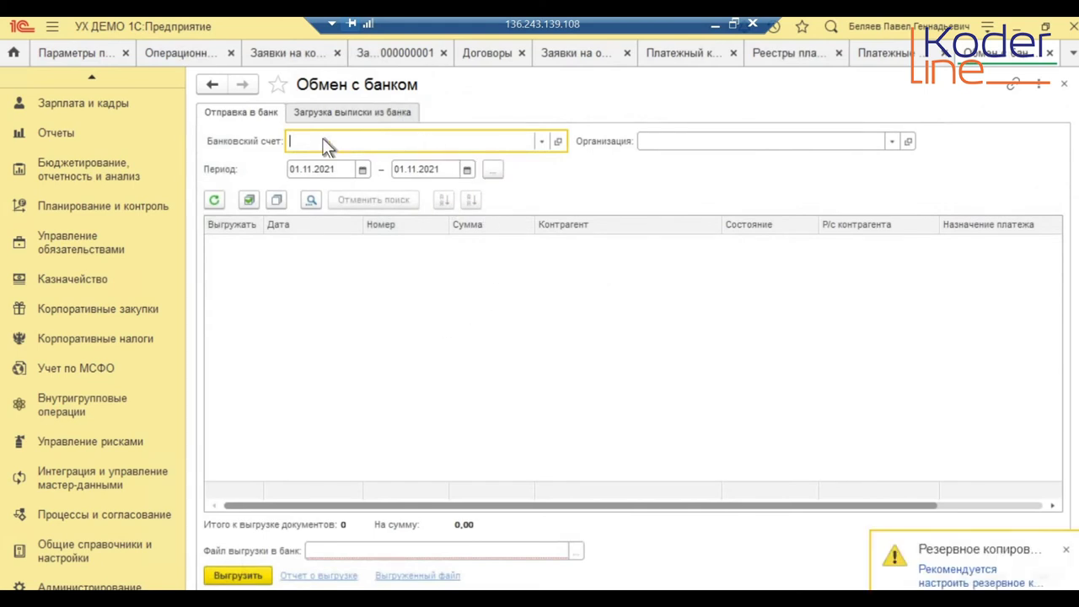
pyautogui.click(574, 552)
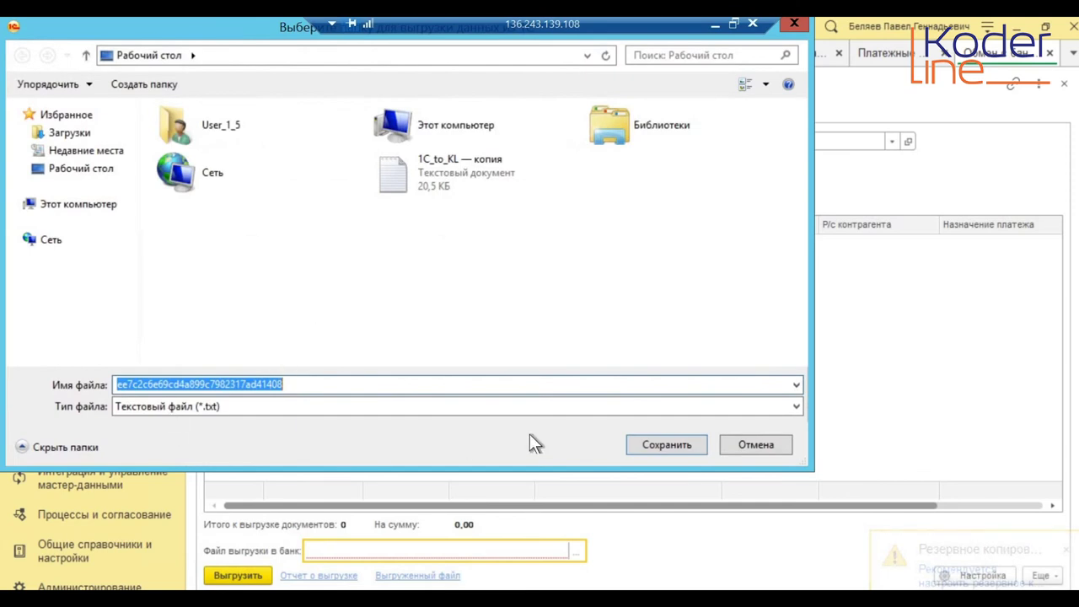
pyautogui.click(646, 452)
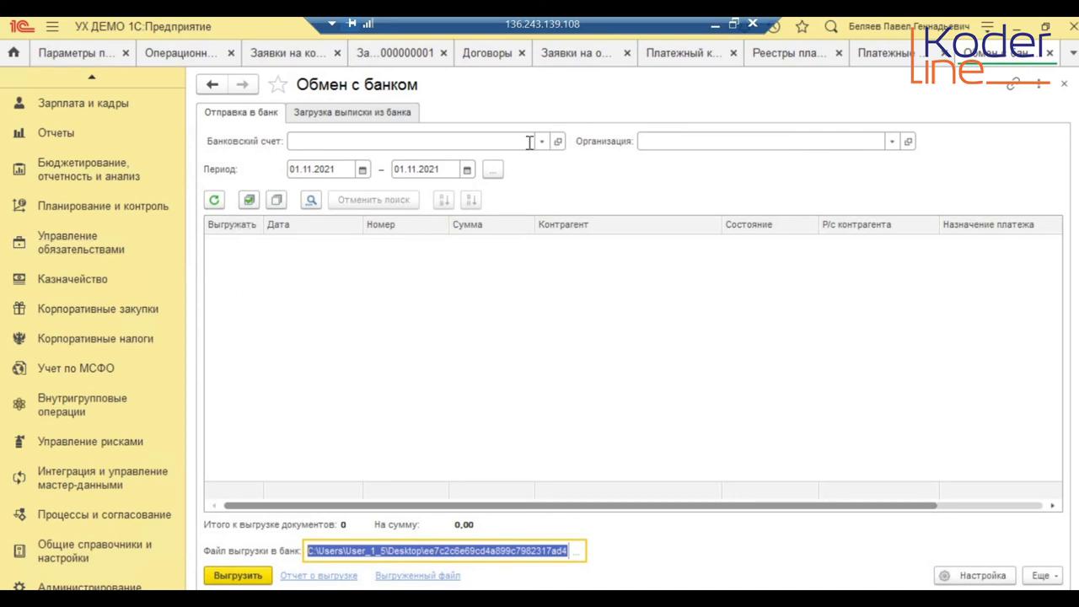
# - Choose Управляющая компания as the organization for the bank exchange, view the bank statement import form, and close the exchange
pyautogui.click(349, 185)
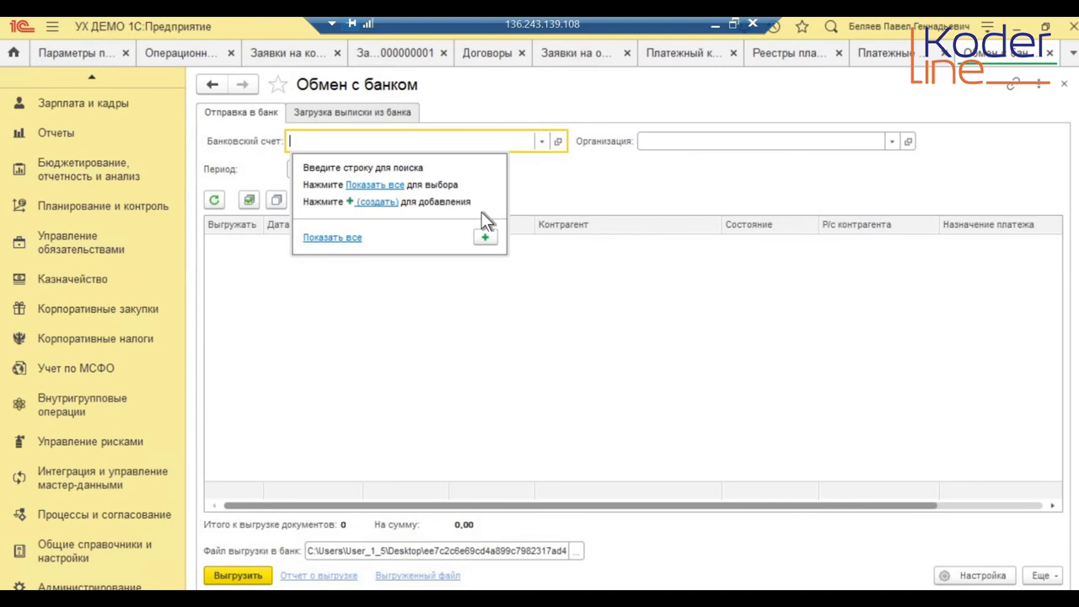
pyautogui.click(809, 86)
pyautogui.click(891, 141)
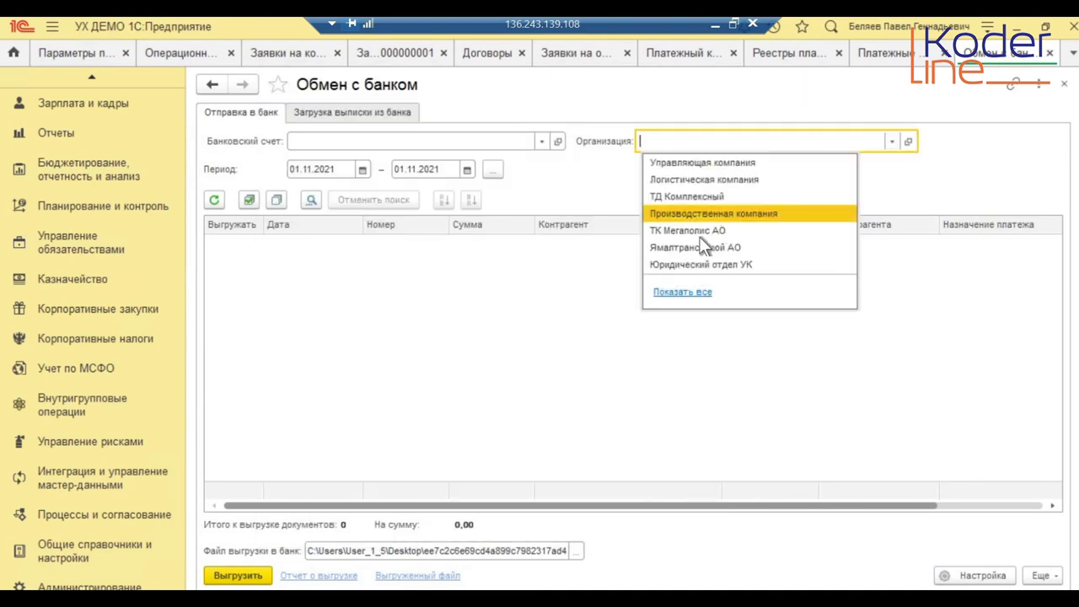
pyautogui.click(691, 157)
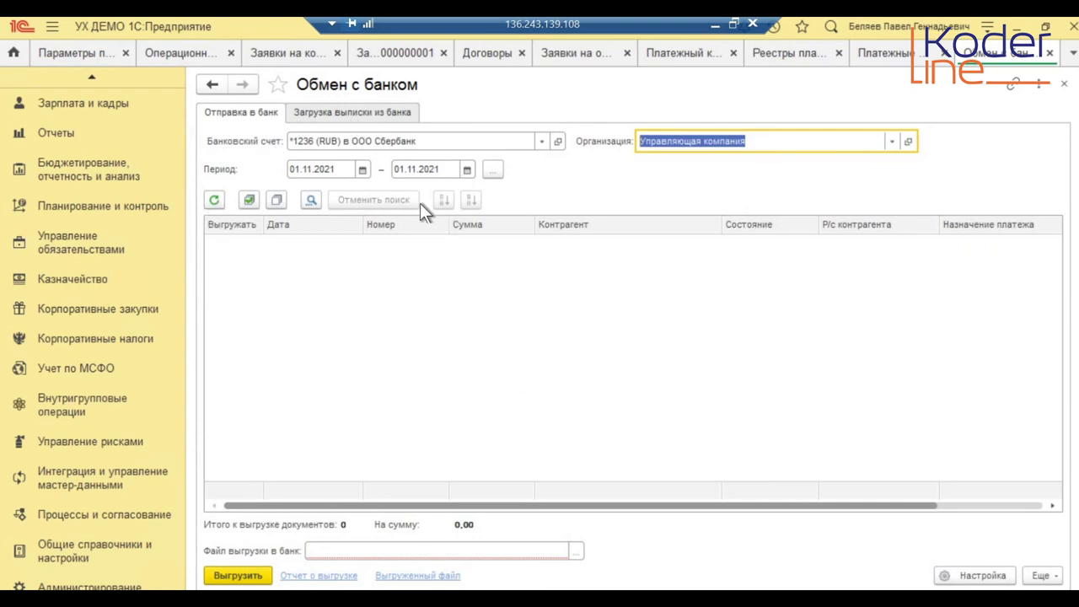
pyautogui.click(338, 111)
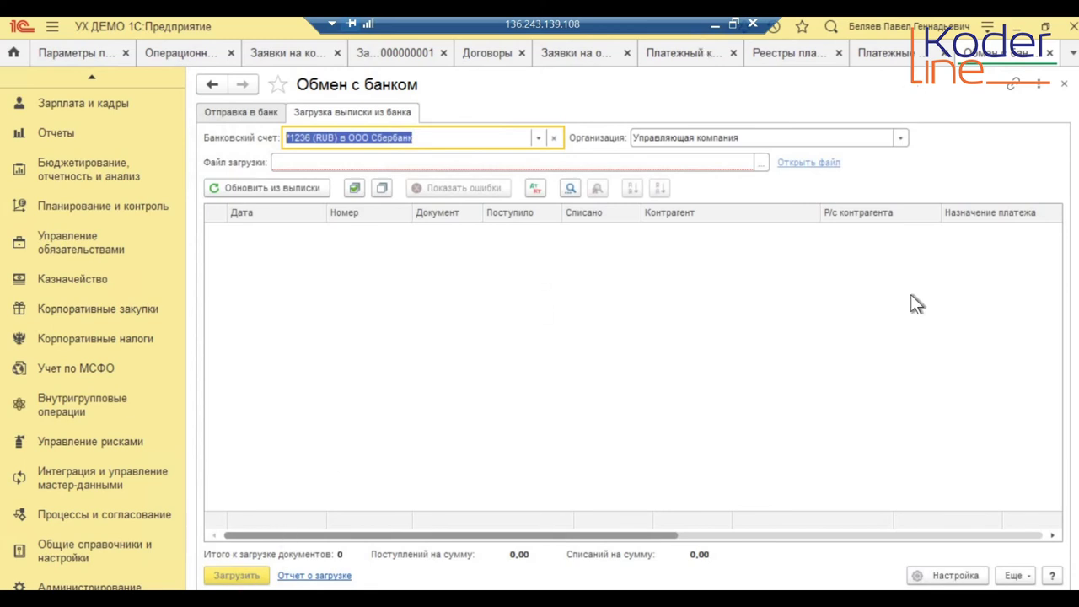
pyautogui.click(1048, 53)
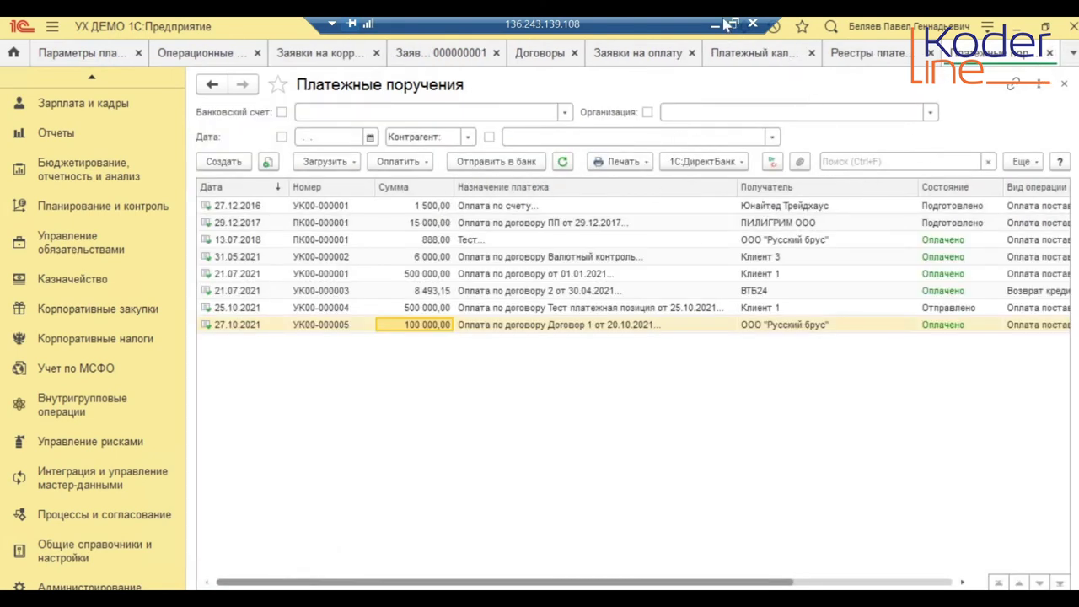
# - Switch to PowerPoint and show slide 17 on exchange with the bank
pyautogui.hotkey('alt', 'Tab')
pyautogui.scroll(-1, 631, 349)
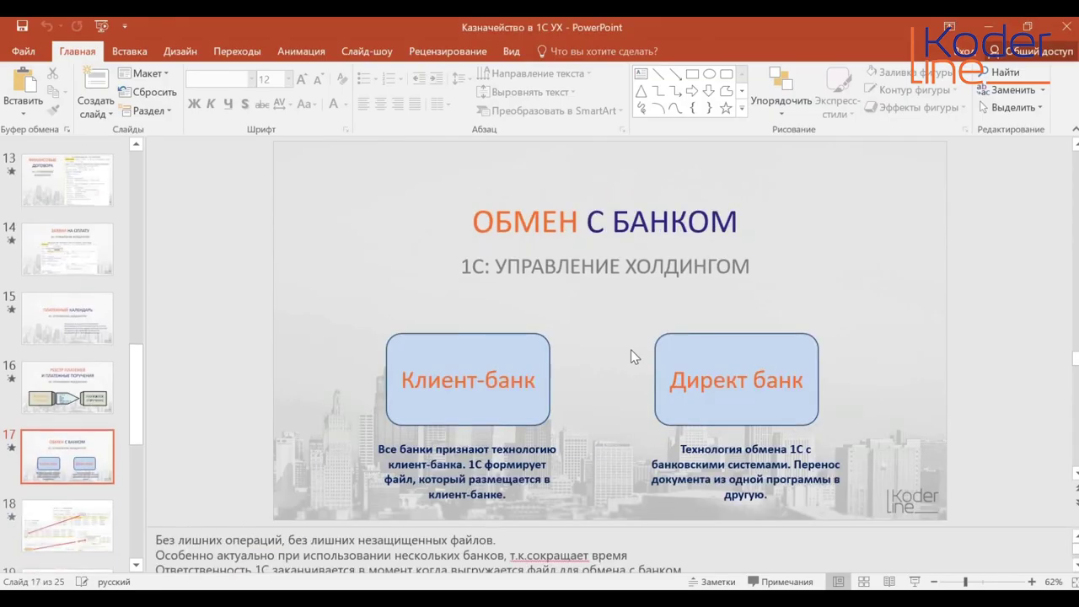
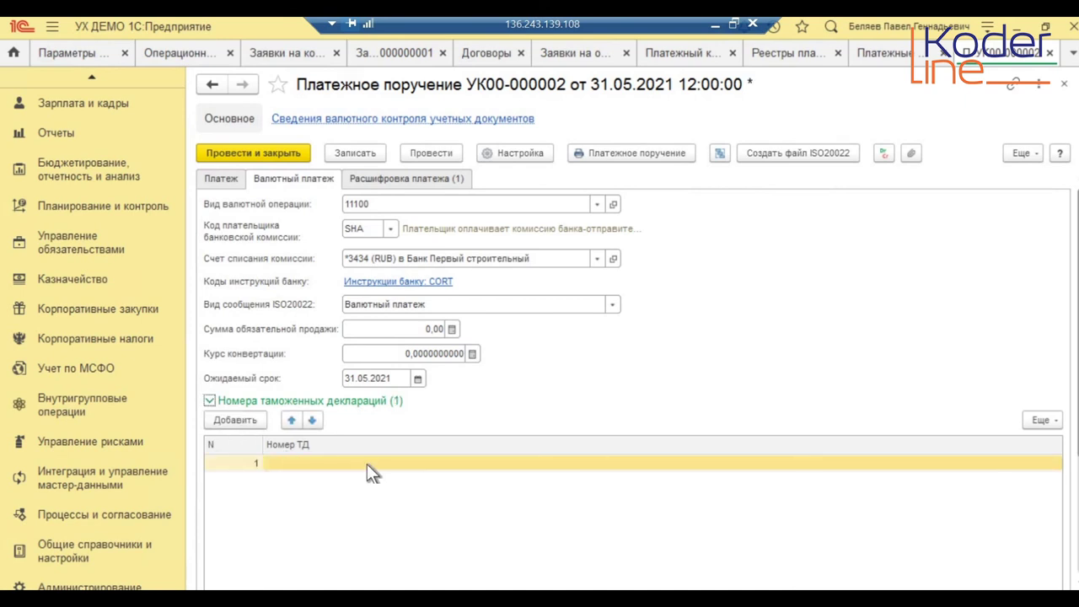
# - Review the Валютный платеж details of the 31.05.2021 payment order and close it without saving changes
pyautogui.scroll(-3, 383, 536)
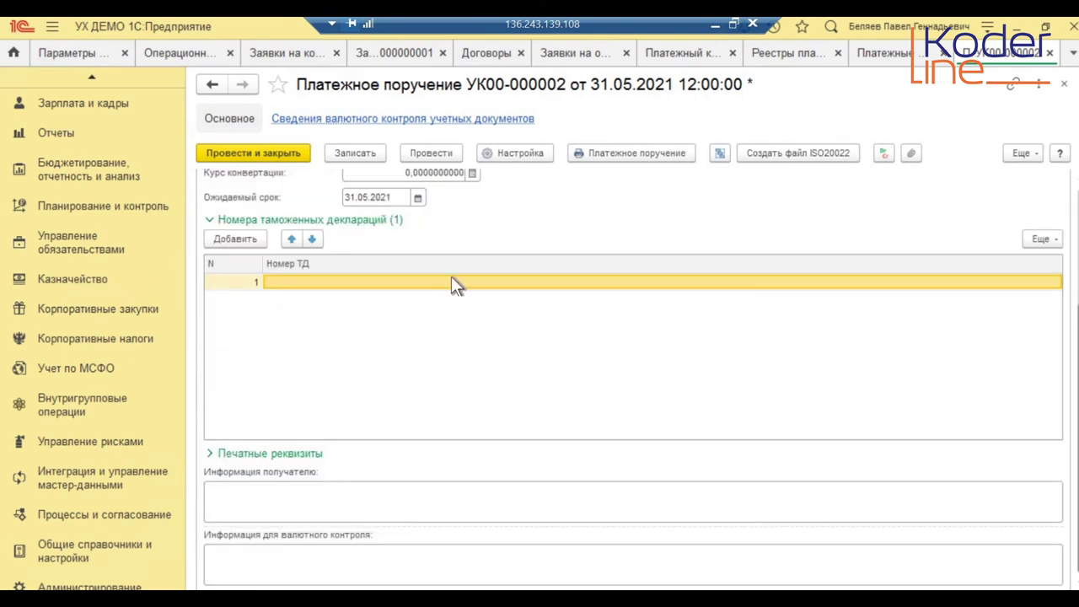
pyautogui.scroll(3, 470, 335)
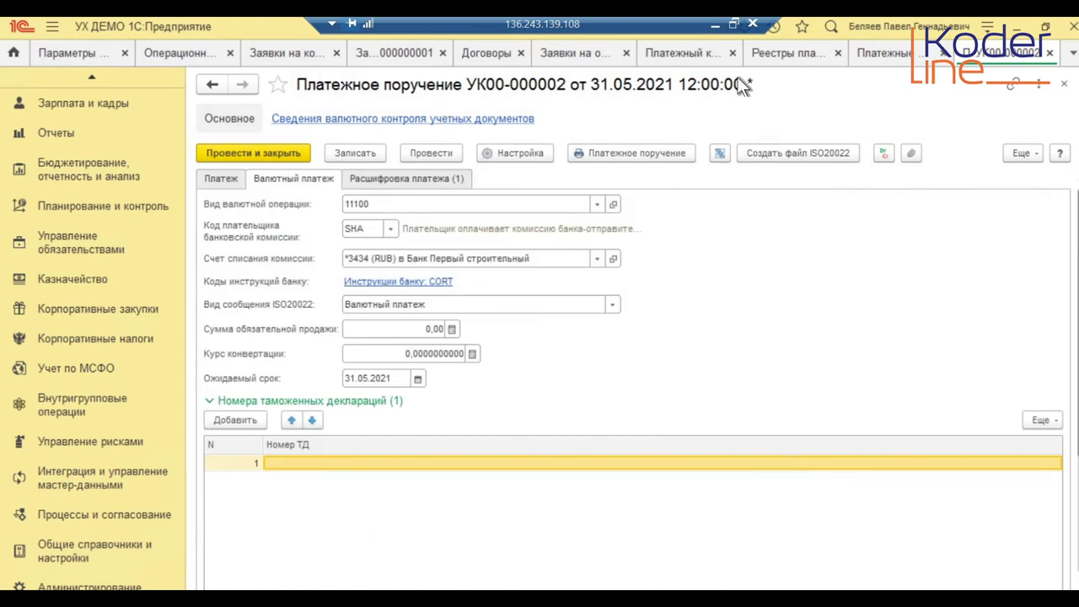
pyautogui.click(1049, 53)
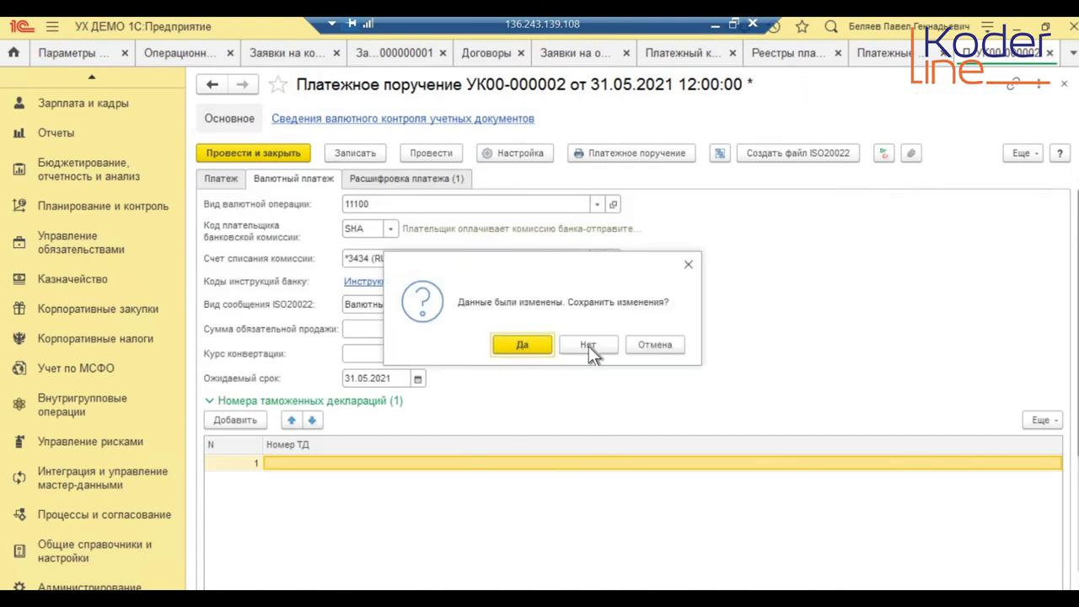
pyautogui.click(588, 345)
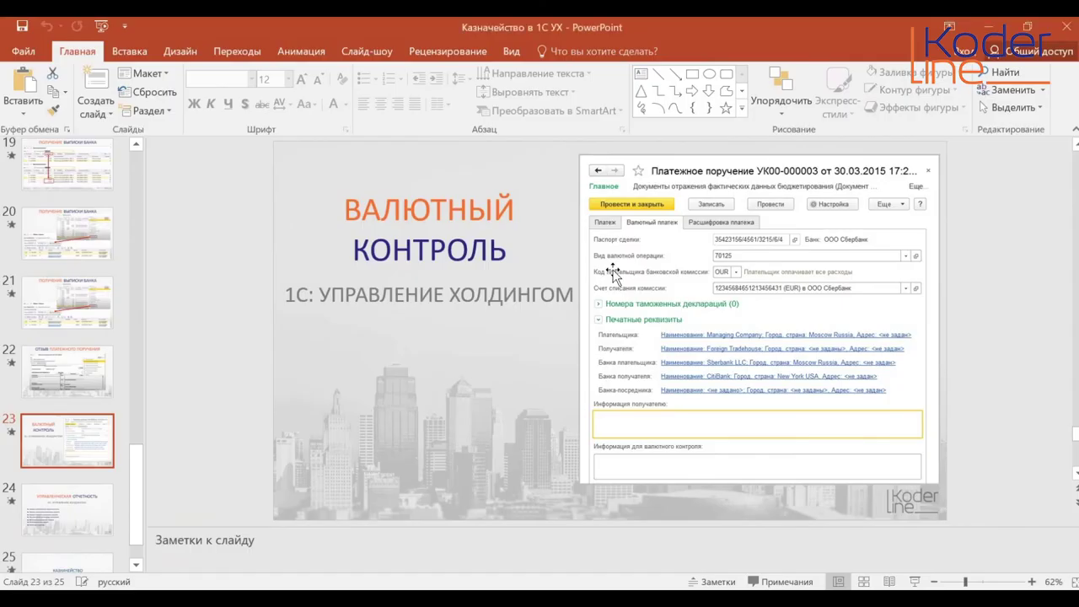
# - Advance the presentation, switch to 1C, and generate the treasury Отчет по лимитам for 2021 and budget item 12.1. Оплата комплектующих
pyautogui.scroll(-1, 614, 274)
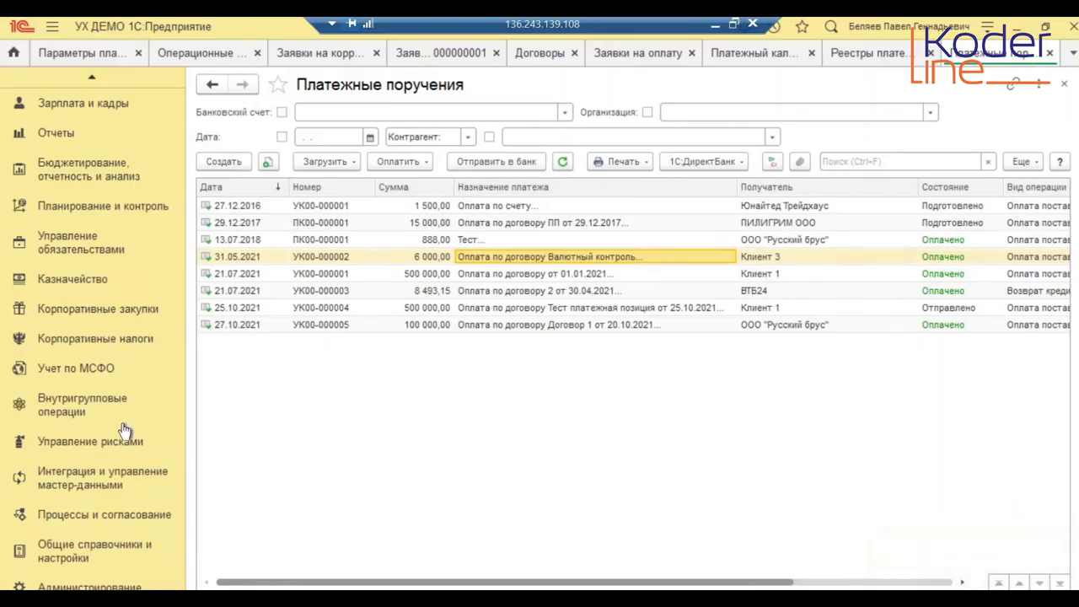
pyautogui.click(69, 288)
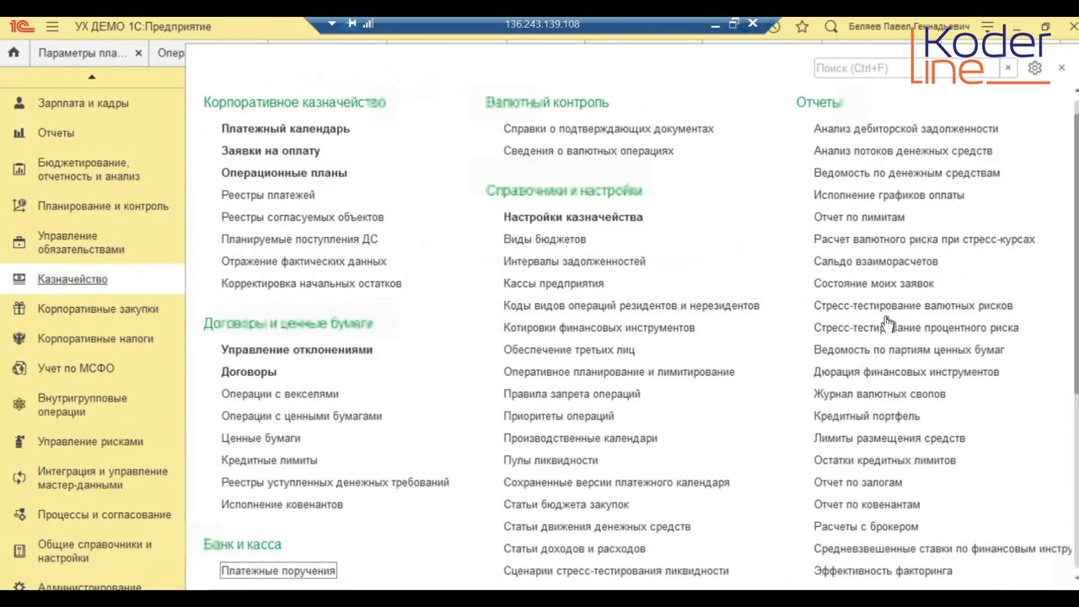
pyautogui.click(859, 217)
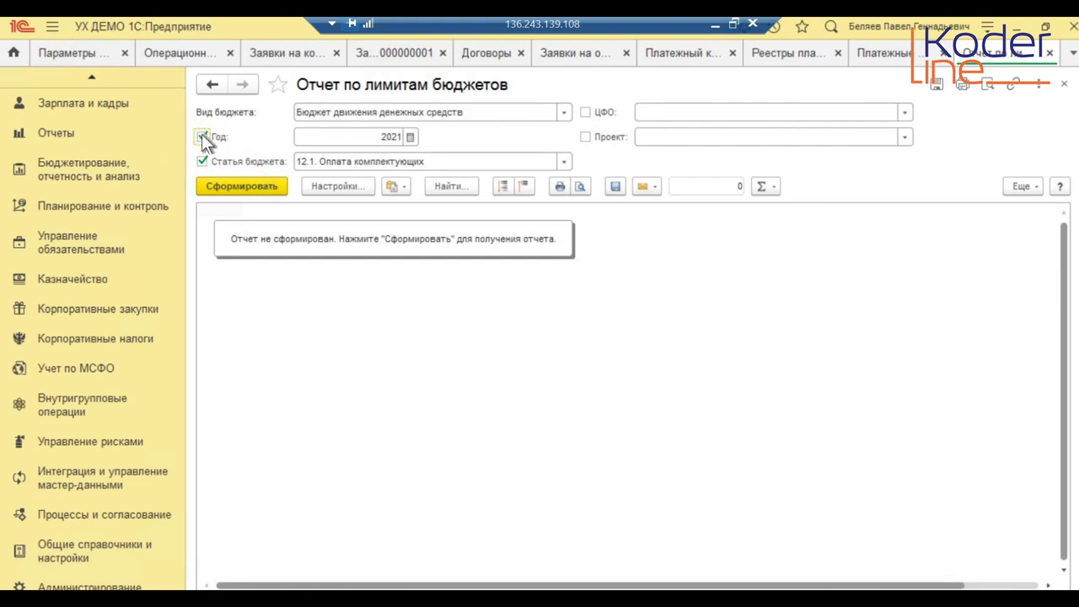
pyautogui.click(233, 186)
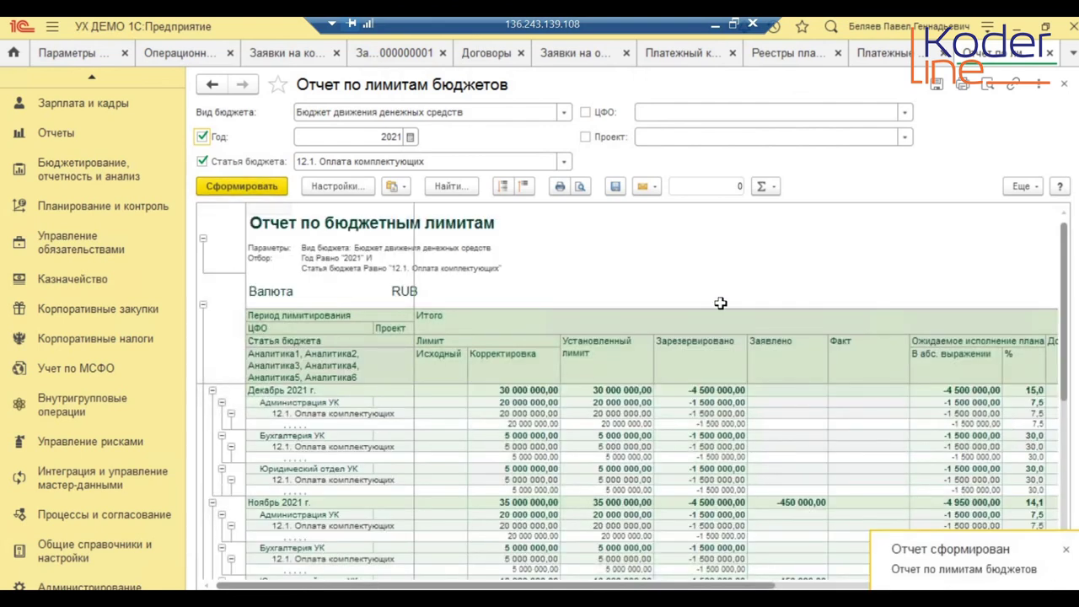
# - Examine the limit, reserved, requested, actual and available amounts in the budget limits report by month and department
pyautogui.scroll(-3, 488, 513)
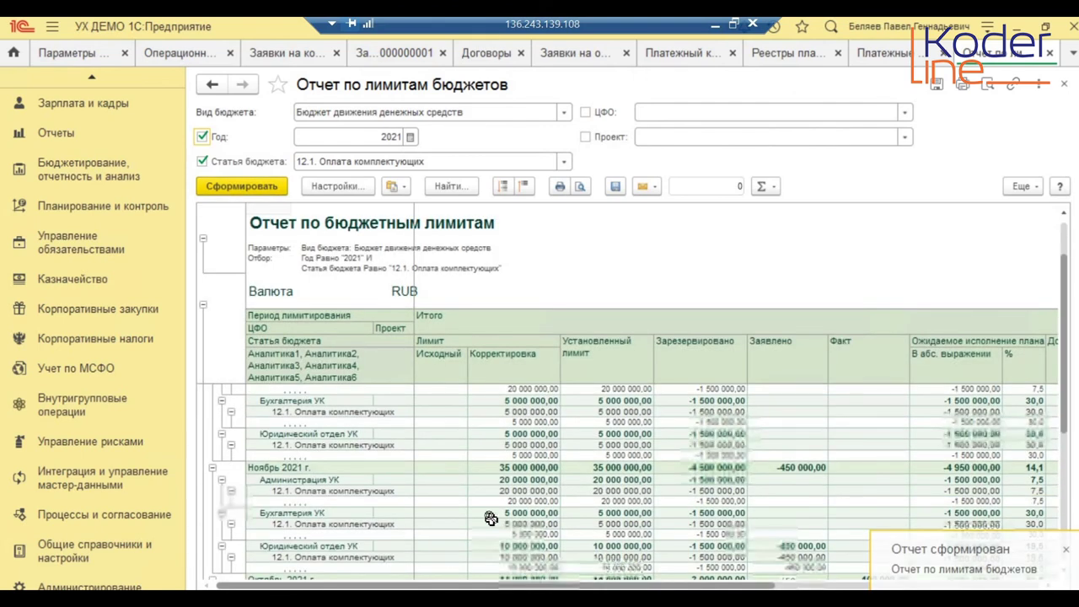
pyautogui.scroll(3, 454, 552)
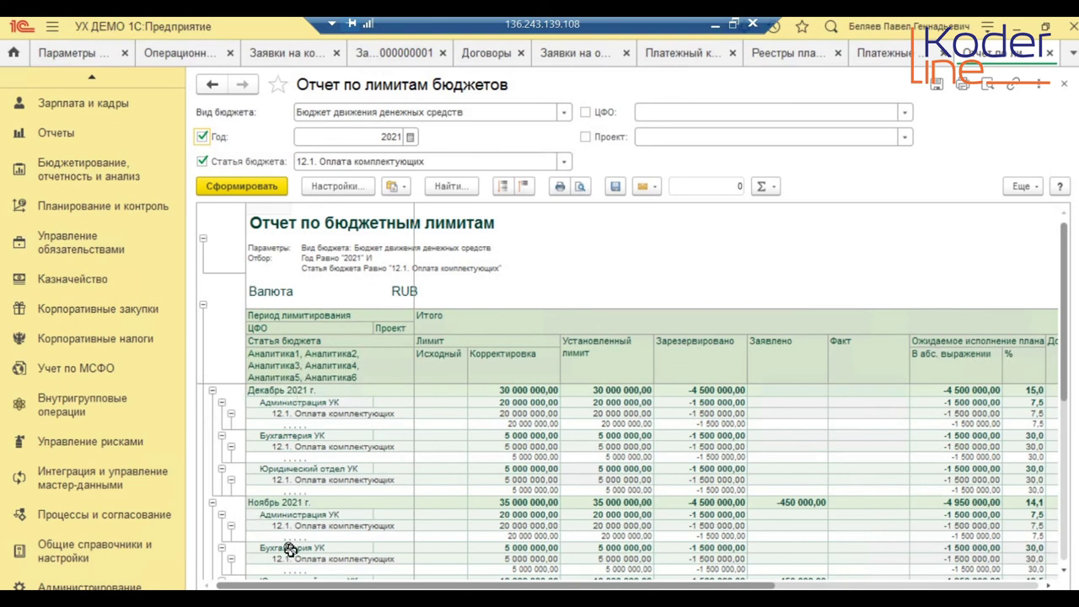
pyautogui.scroll(-2, 345, 495)
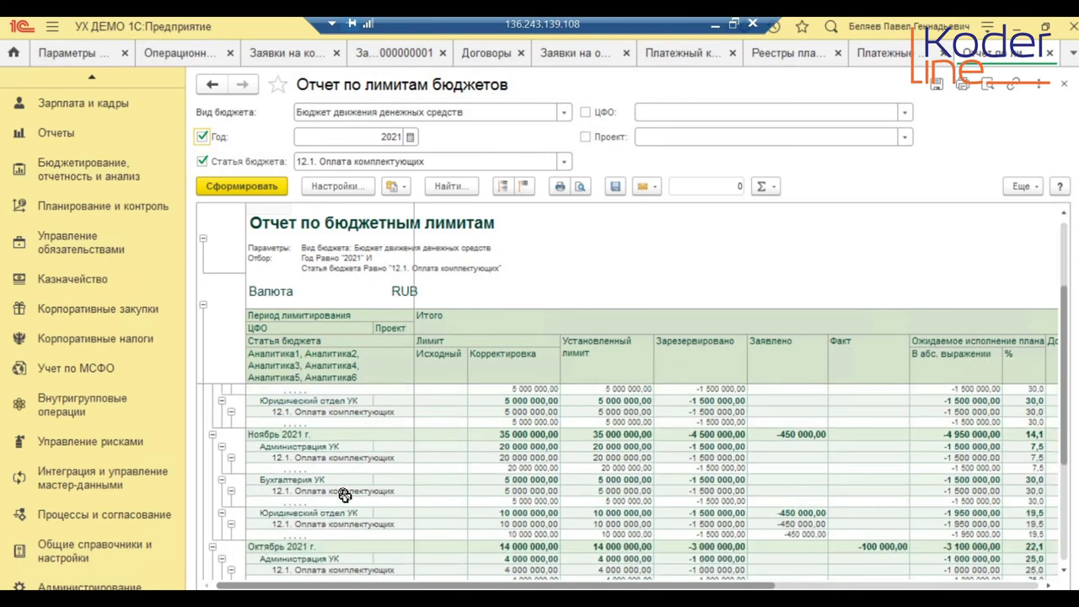
pyautogui.scroll(-2, 344, 495)
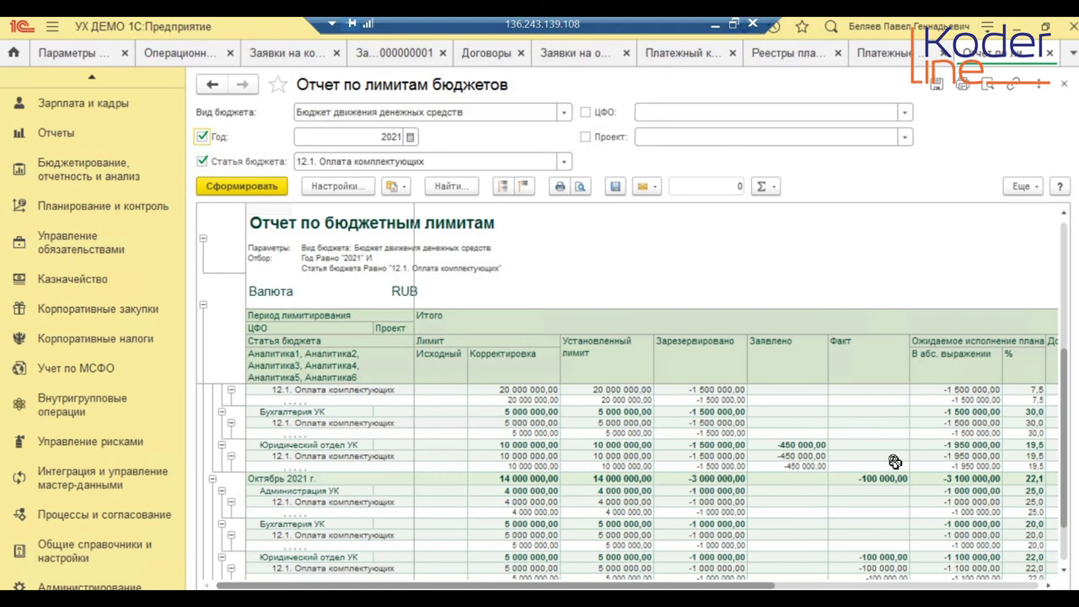
pyautogui.scroll(-1, 895, 462)
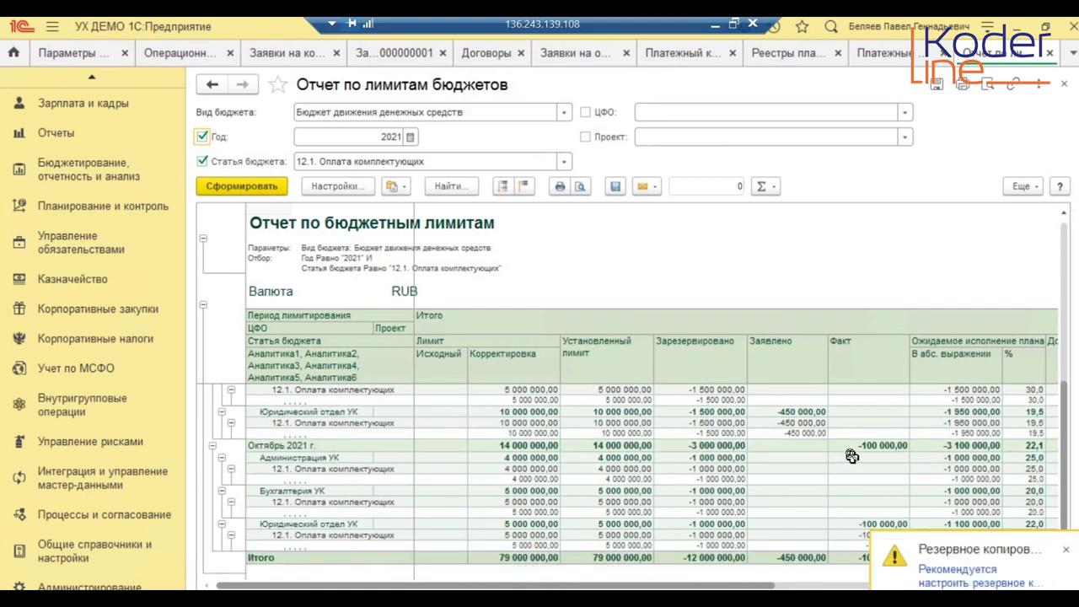
pyautogui.scroll(1, 975, 429)
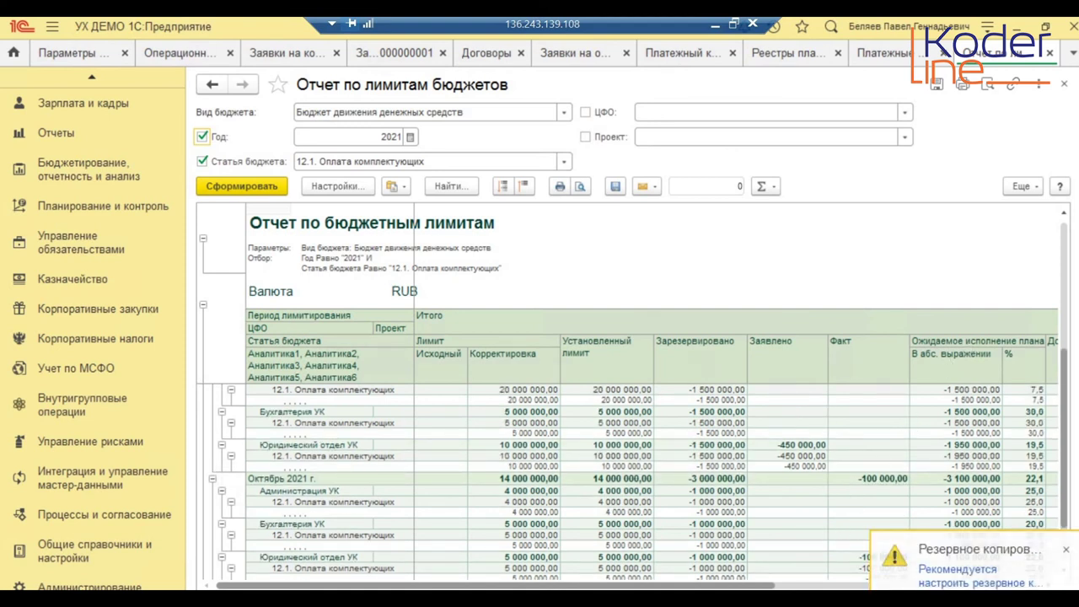
pyautogui.hscroll(5, 942, 583)
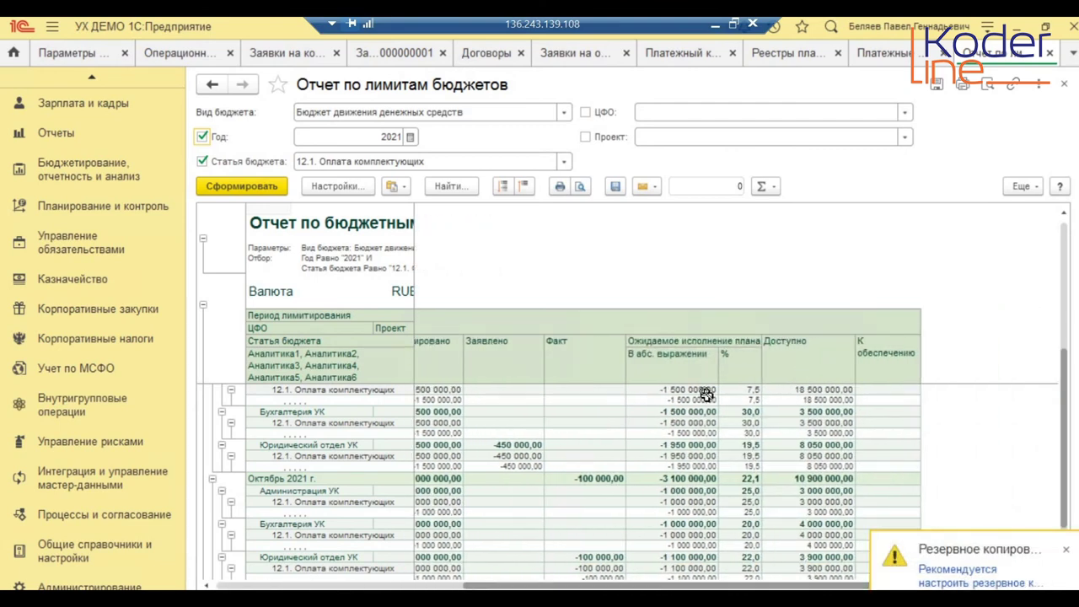
pyautogui.scroll(-1, 705, 394)
pyautogui.scroll(1, 725, 476)
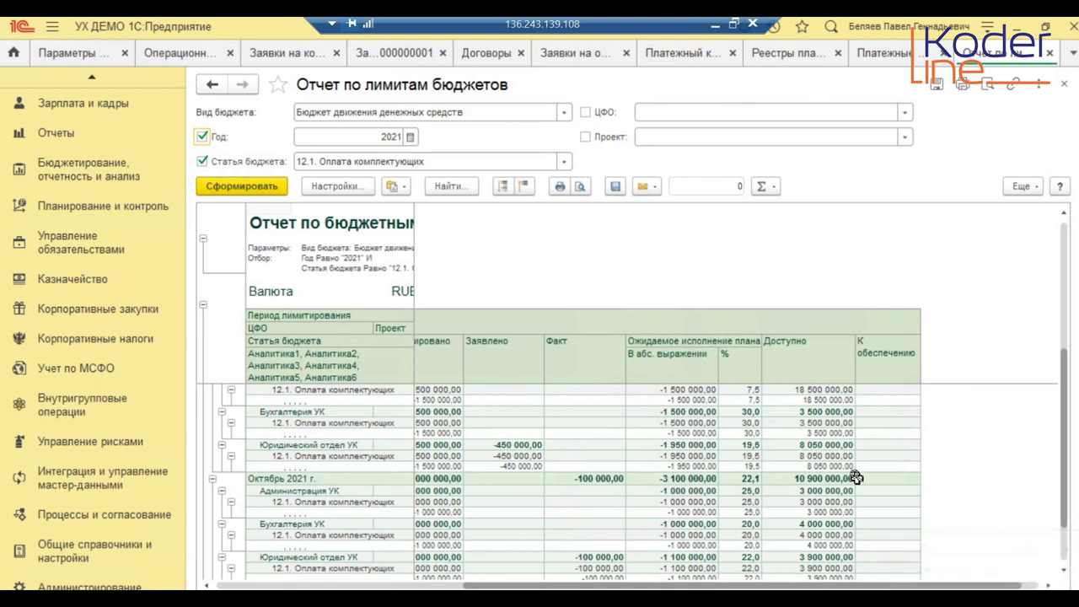
pyautogui.scroll(-2, 906, 409)
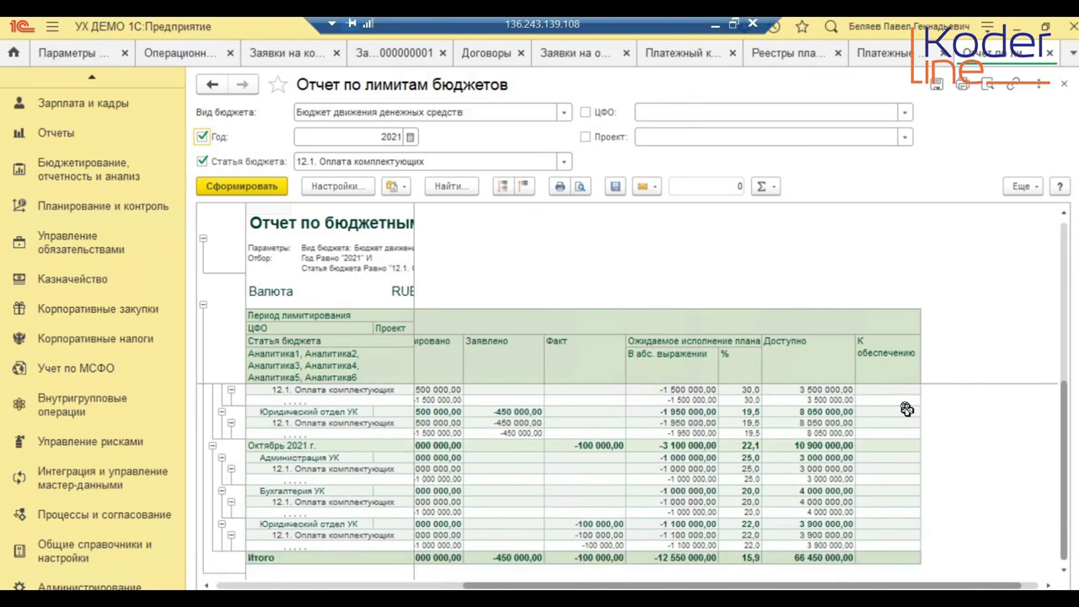
pyautogui.scroll(5, 906, 409)
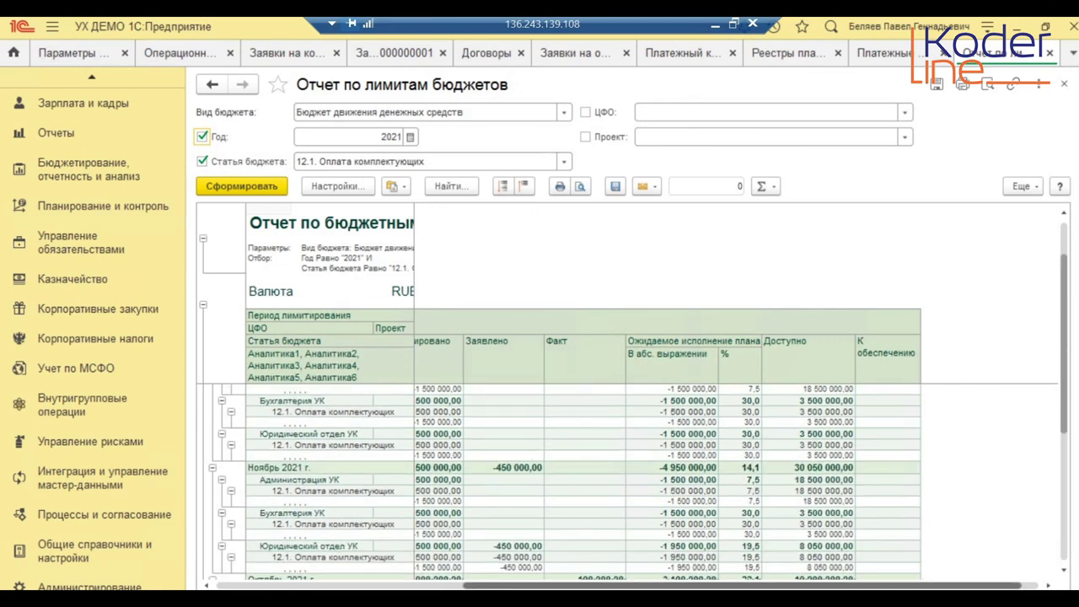
pyautogui.hscroll(-5, 656, 587)
pyautogui.hscroll(2, 865, 587)
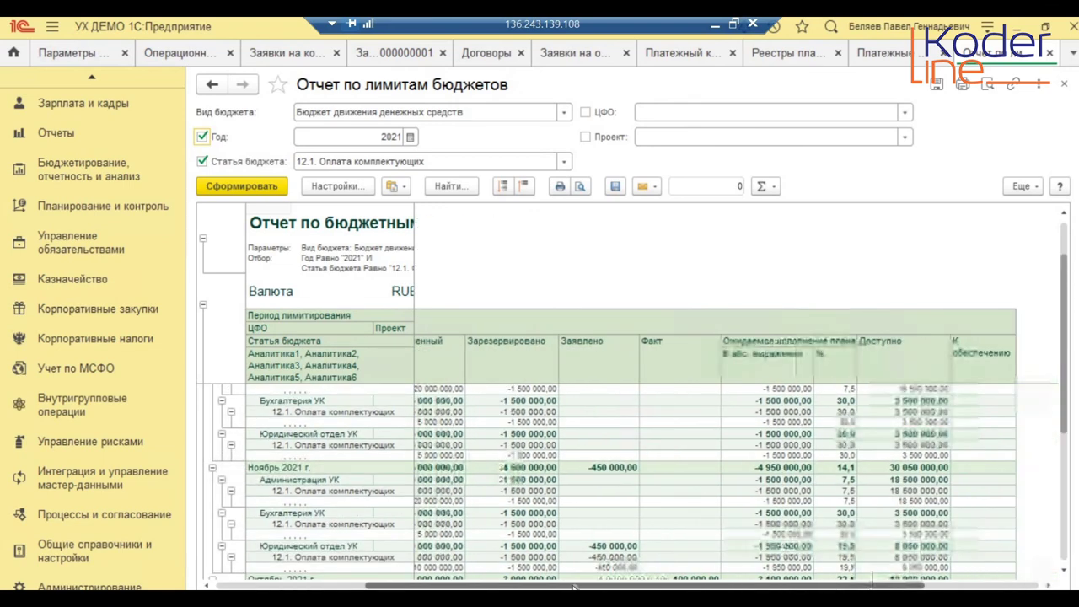
pyautogui.hscroll(-3, 324, 587)
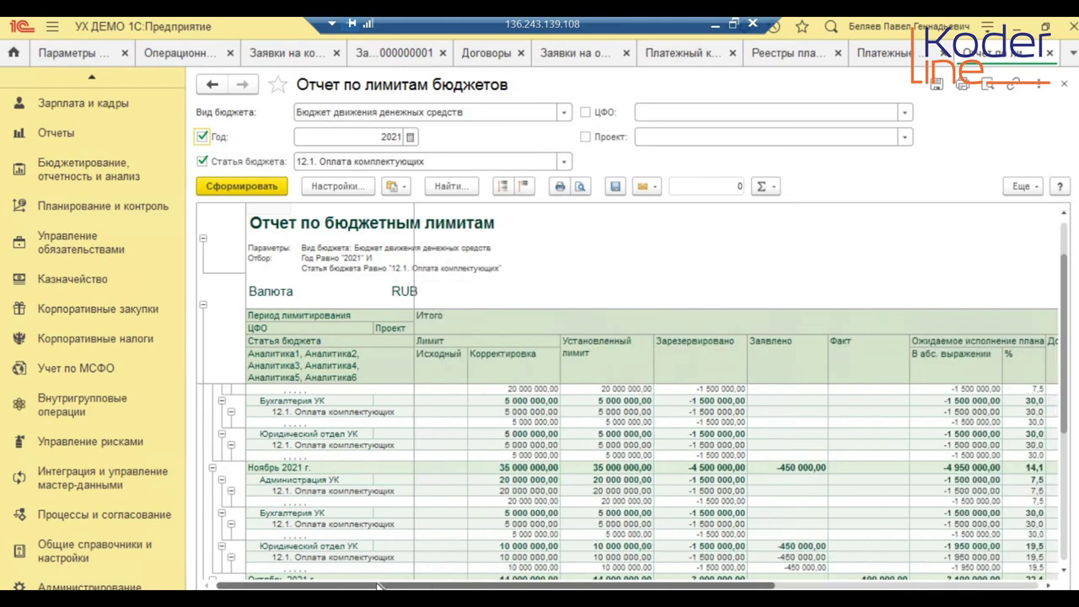
# - Review the advanced settings and grouping structure of the limits report, and close the settings and report without changes
pyautogui.click(338, 187)
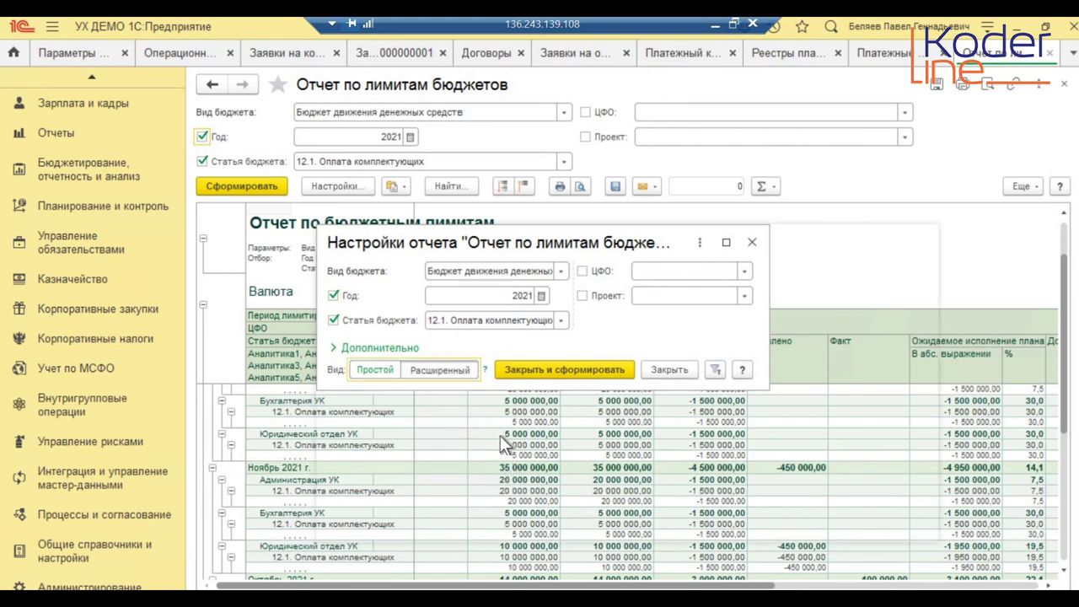
pyautogui.click(440, 369)
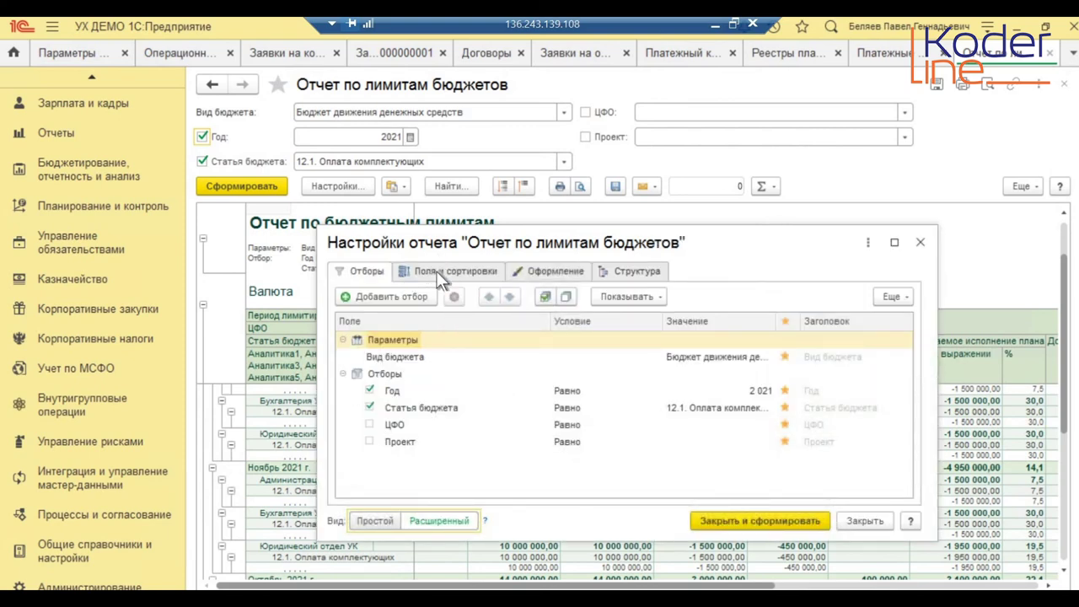
pyautogui.click(439, 278)
pyautogui.click(639, 272)
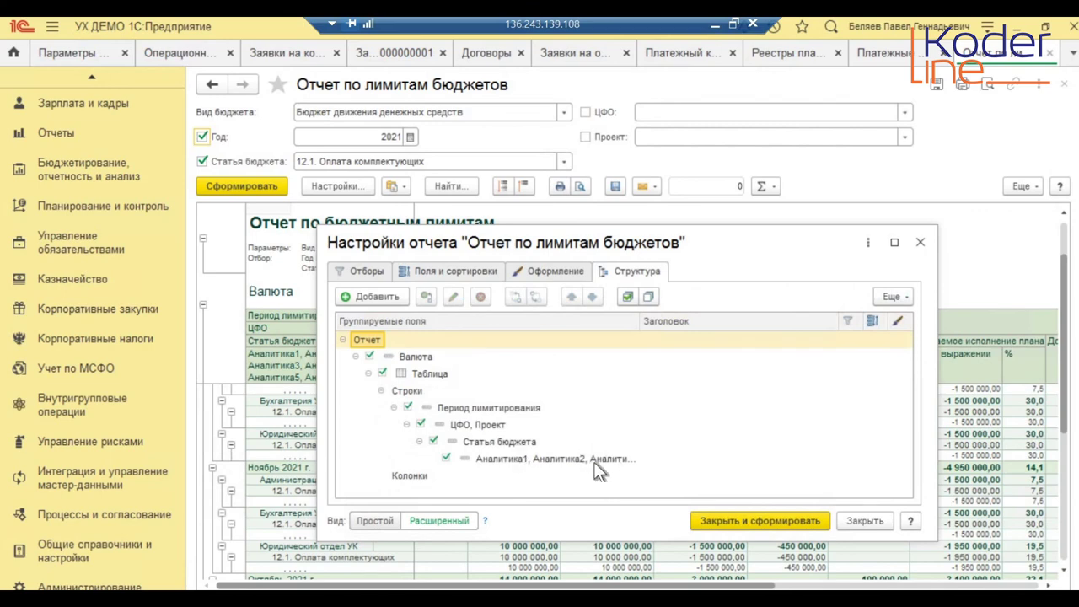
pyautogui.click(920, 242)
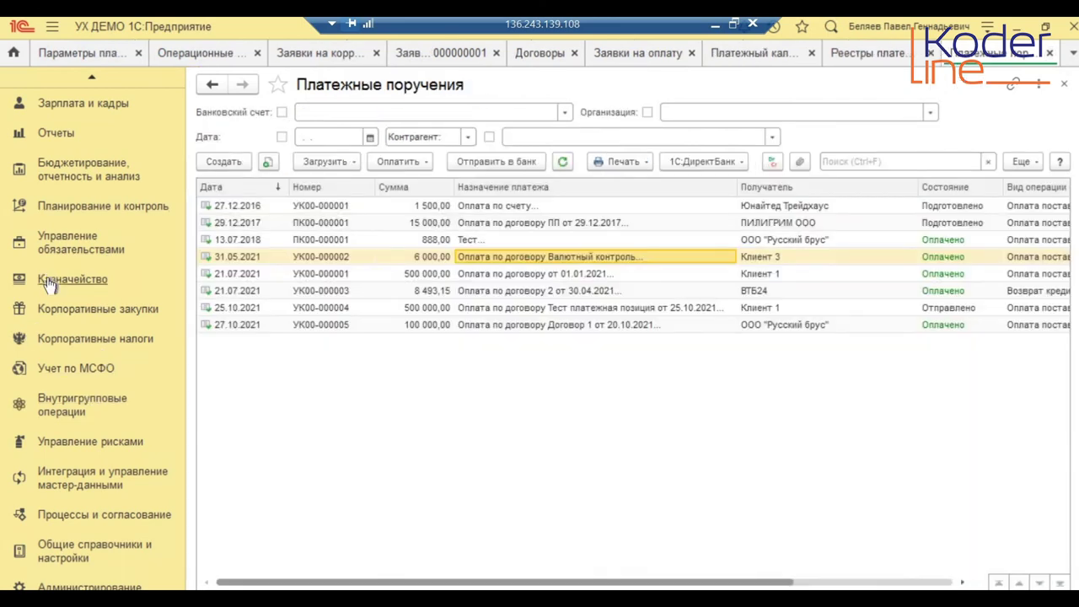
# - Open the treasury report Состояние моих заявок and examine the payment amounts and execution status of the requests
pyautogui.click(73, 278)
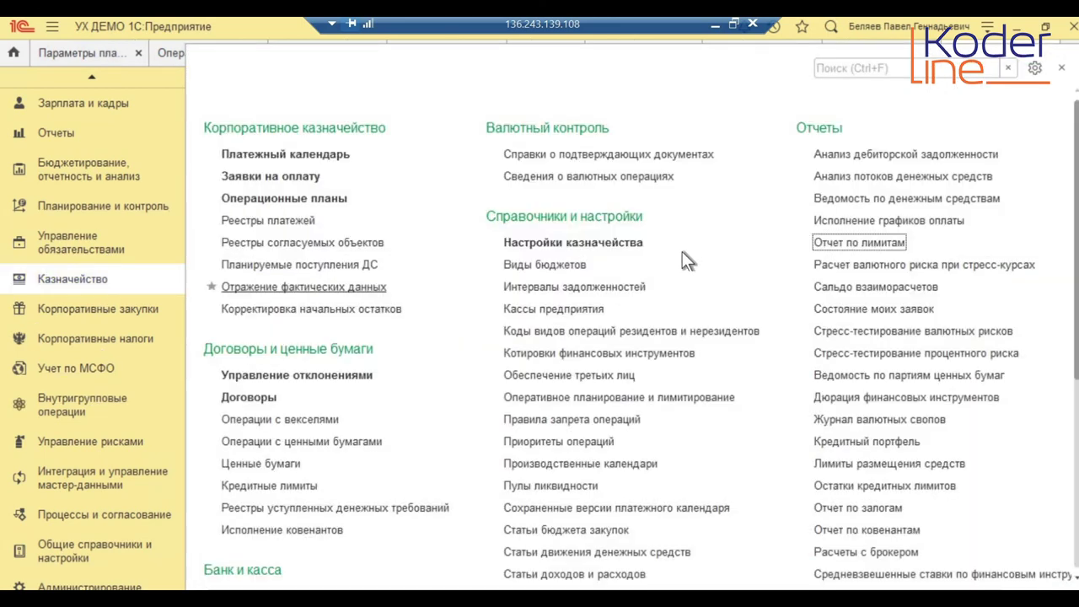
pyautogui.click(839, 310)
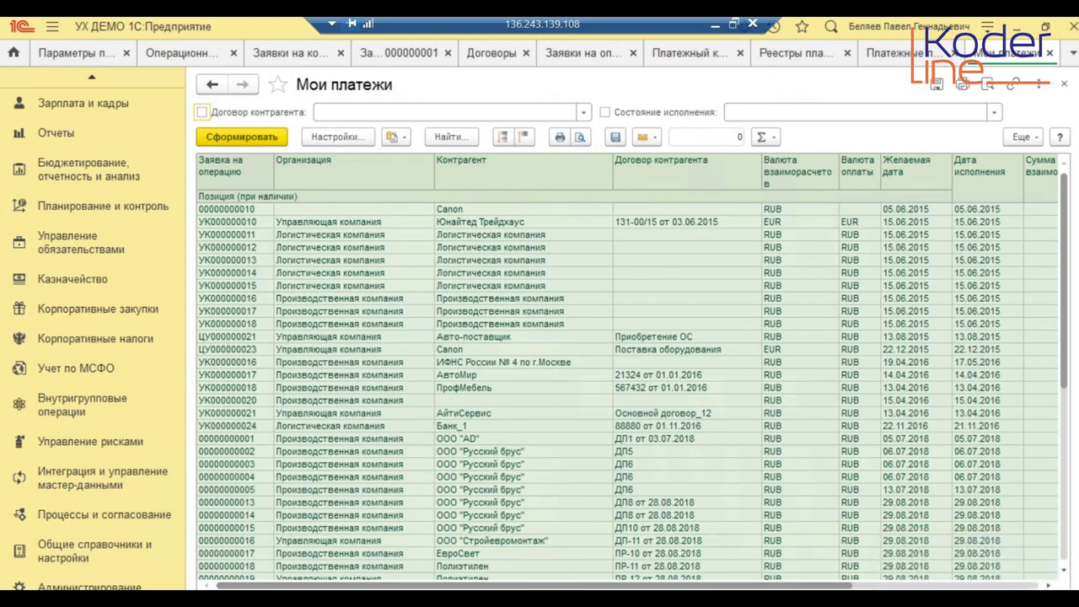
pyautogui.moveTo(590, 584); pyautogui.dragTo(919, 581)
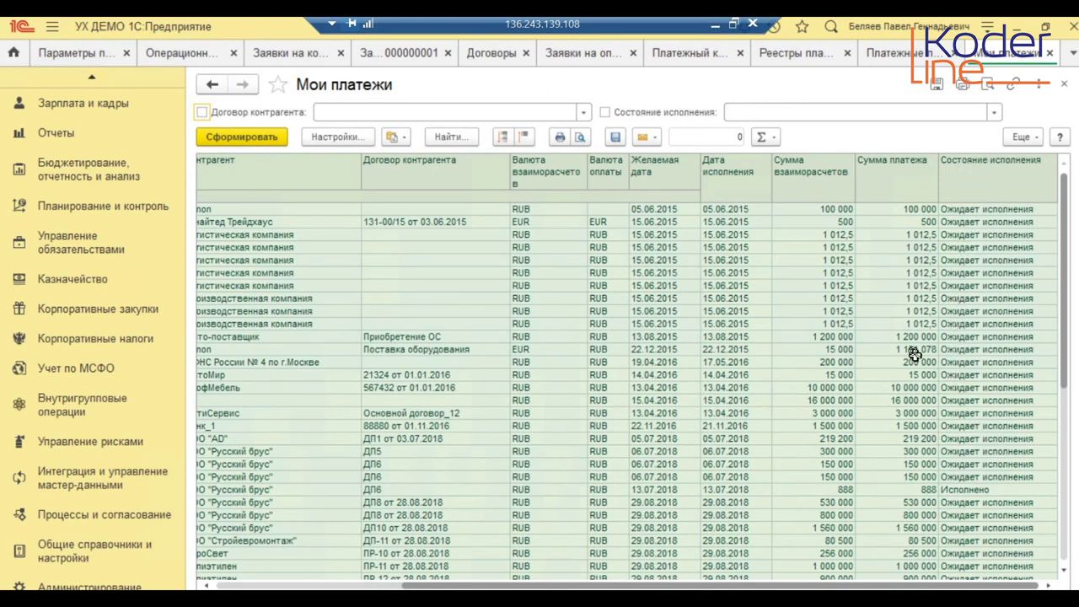
pyautogui.scroll(-6, 915, 354)
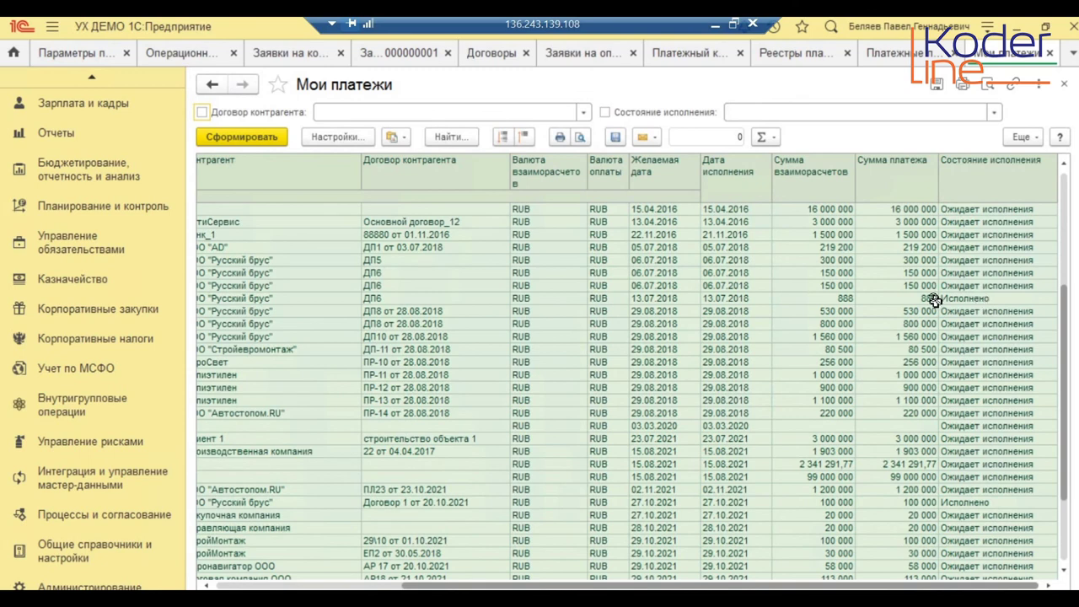
pyautogui.click(858, 300)
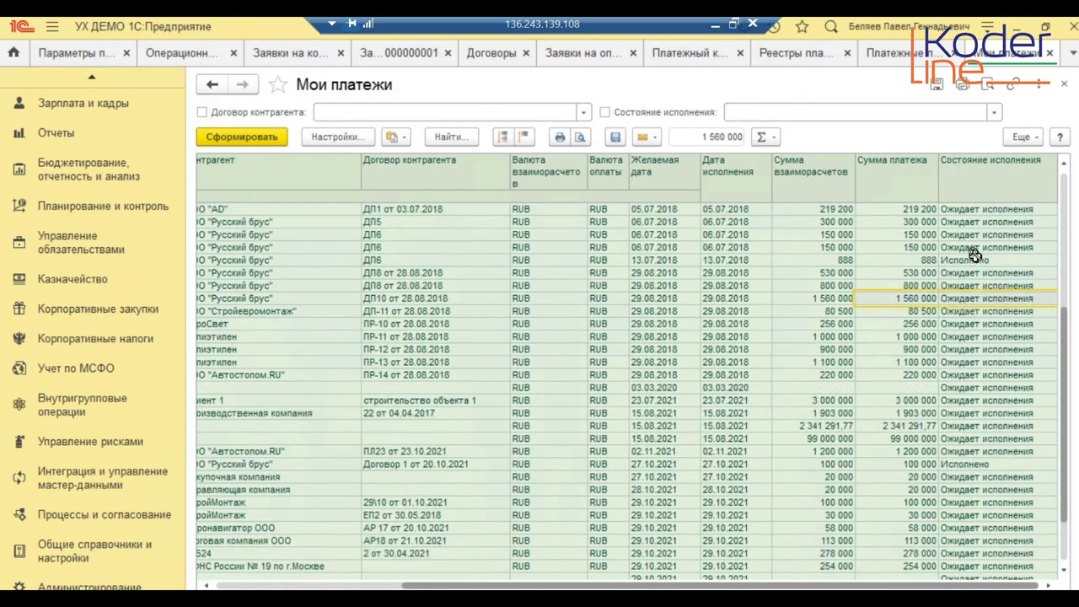
pyautogui.click(910, 311)
pyautogui.keyDown('shift'); pyautogui.click(792, 311); pyautogui.keyUp('shift')
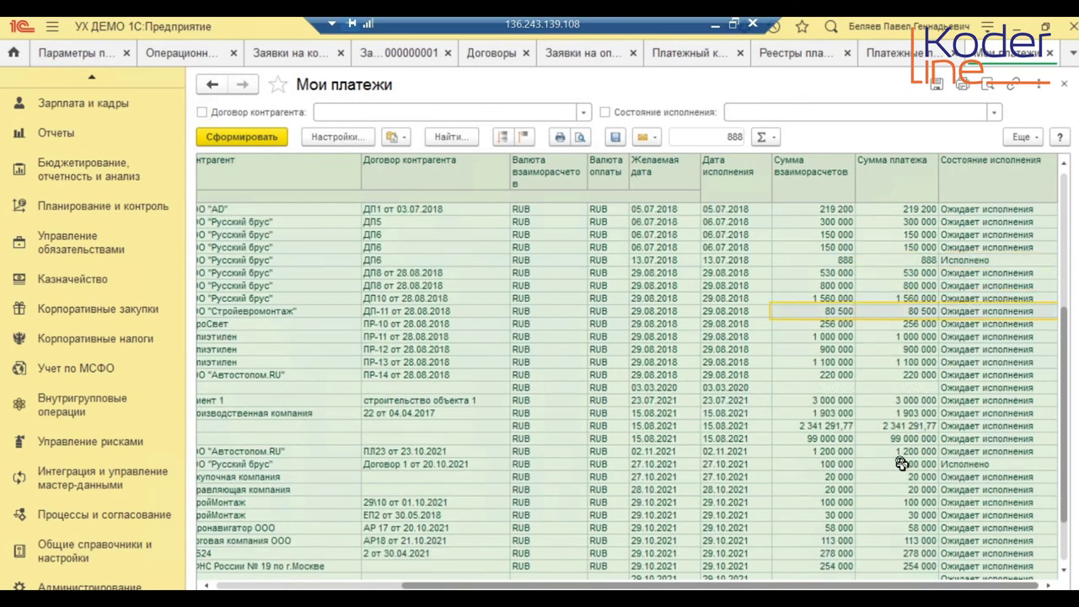
pyautogui.scroll(-4, 936, 455)
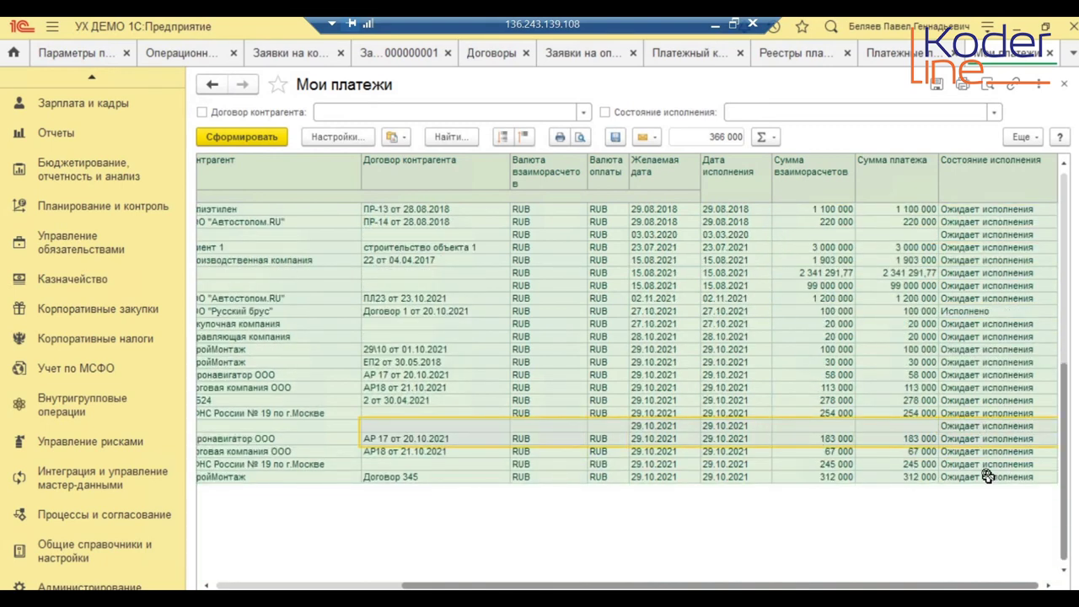
# - View the СтройМонтаж counterparty card from the Договор 345 row of the Мои платежи report and close the card
pyautogui.click(328, 477)
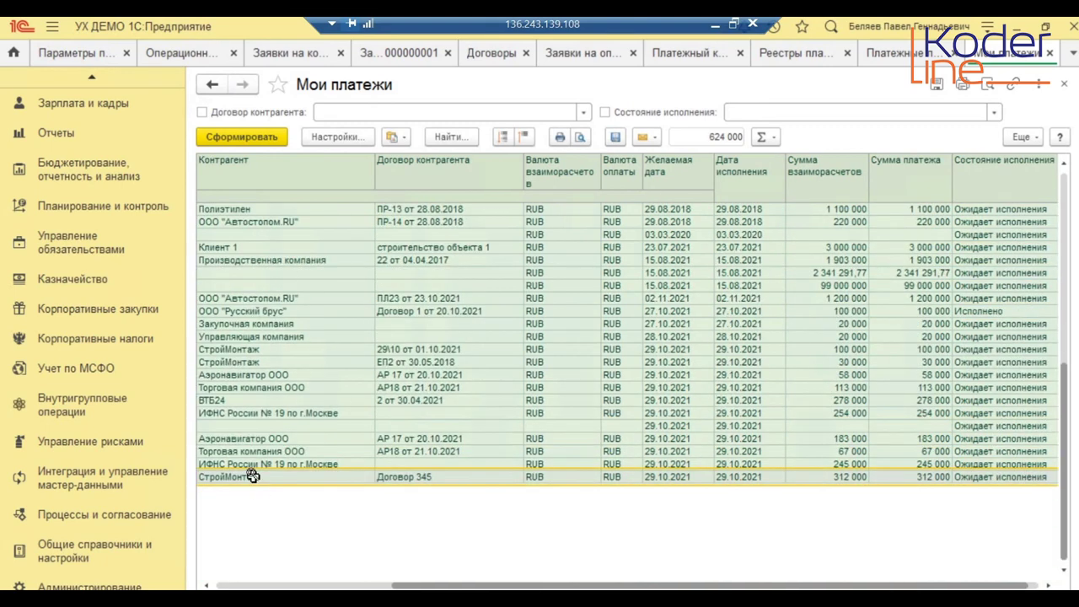
pyautogui.doubleClick(378, 477)
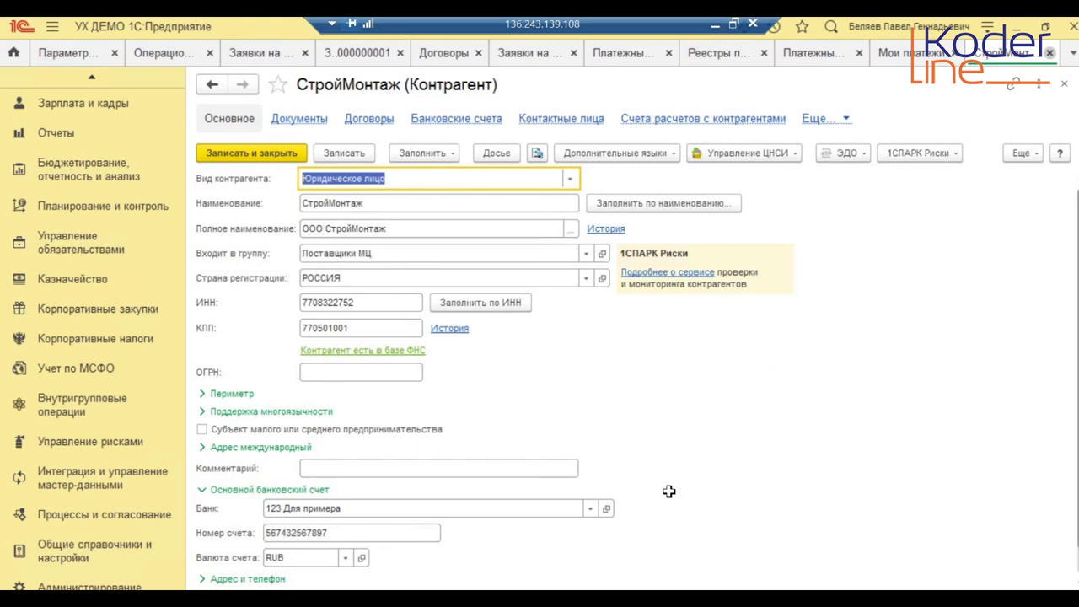
pyautogui.press('Escape')
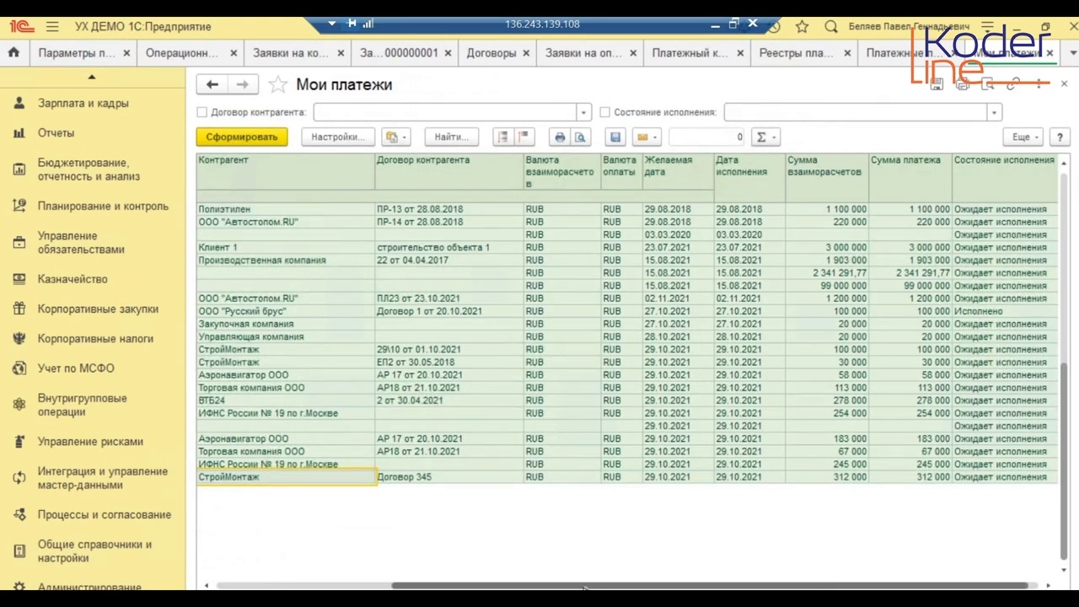
# - Review the advanced settings of the Мои платежи report, and close the settings and report without changes
pyautogui.hscroll(-2, 634, 258)
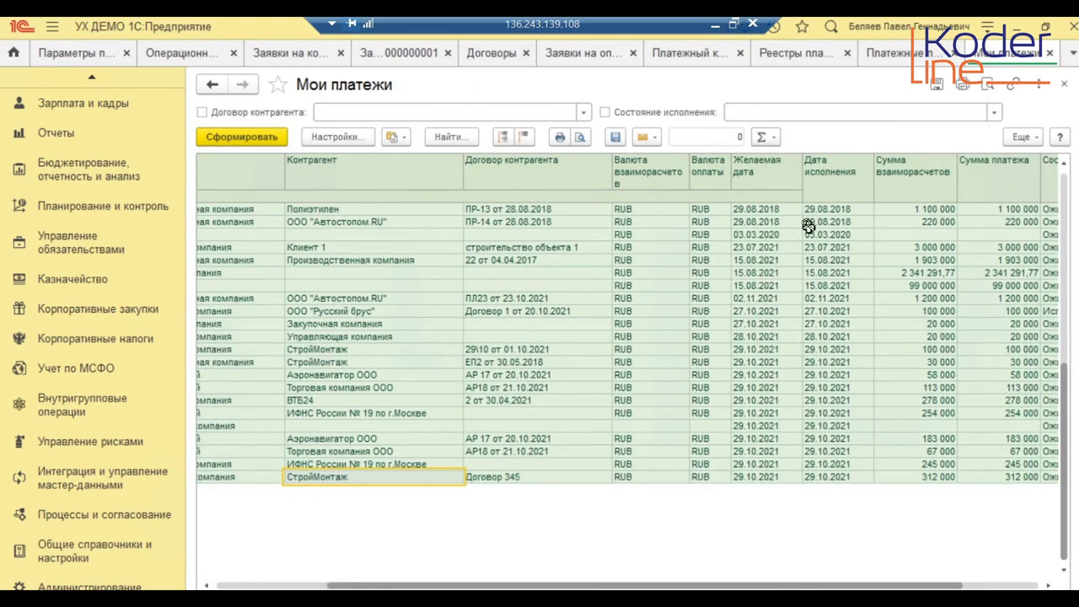
pyautogui.scroll(4, 846, 253)
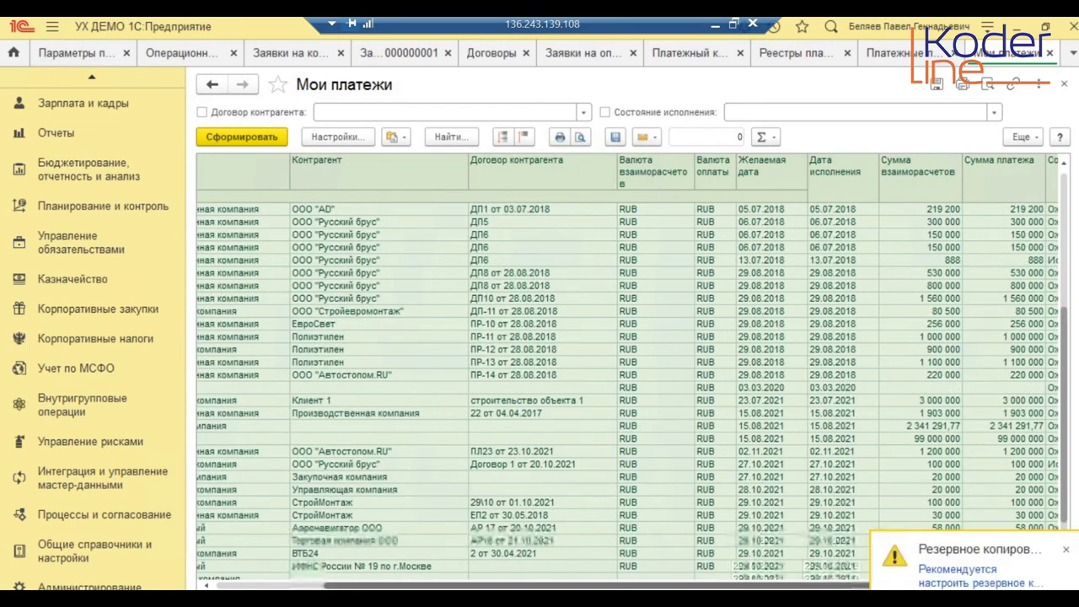
pyautogui.hscroll(-3, 383, 284)
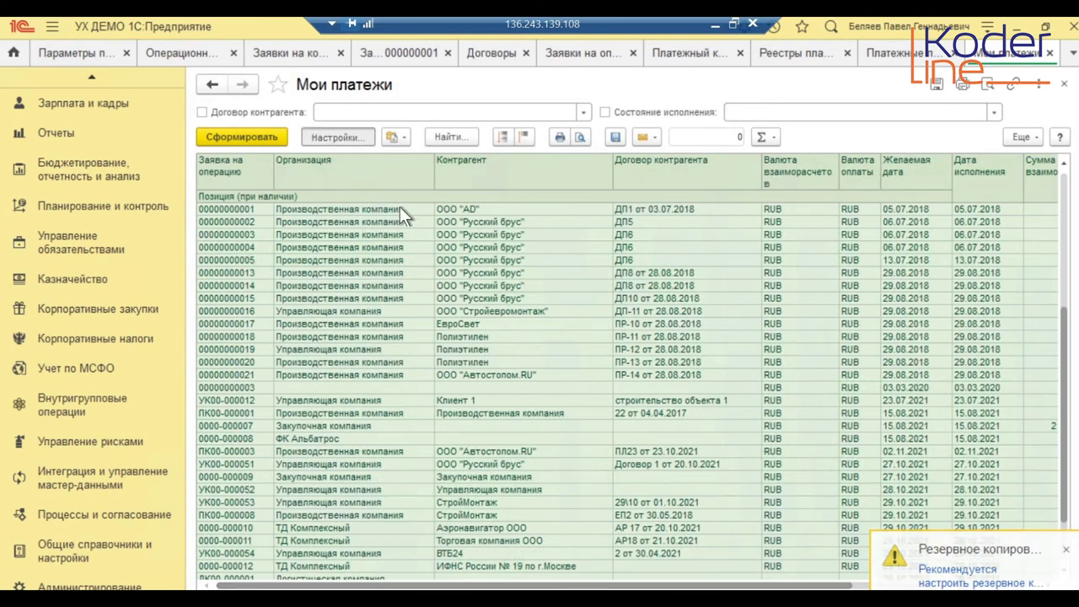
pyautogui.click(436, 370)
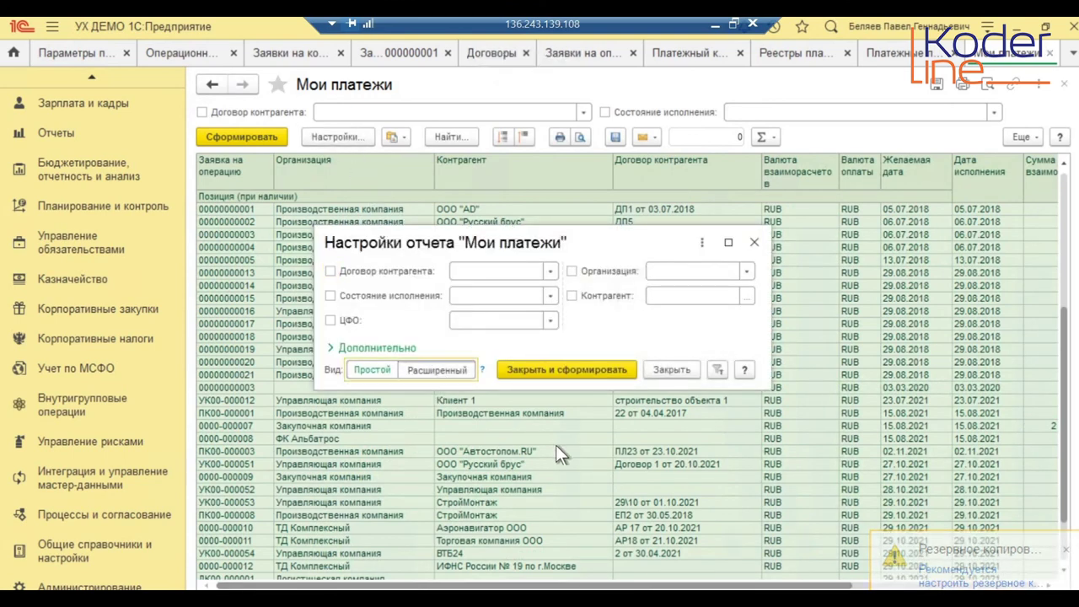
pyautogui.click(522, 278)
pyautogui.click(649, 271)
pyautogui.click(917, 242)
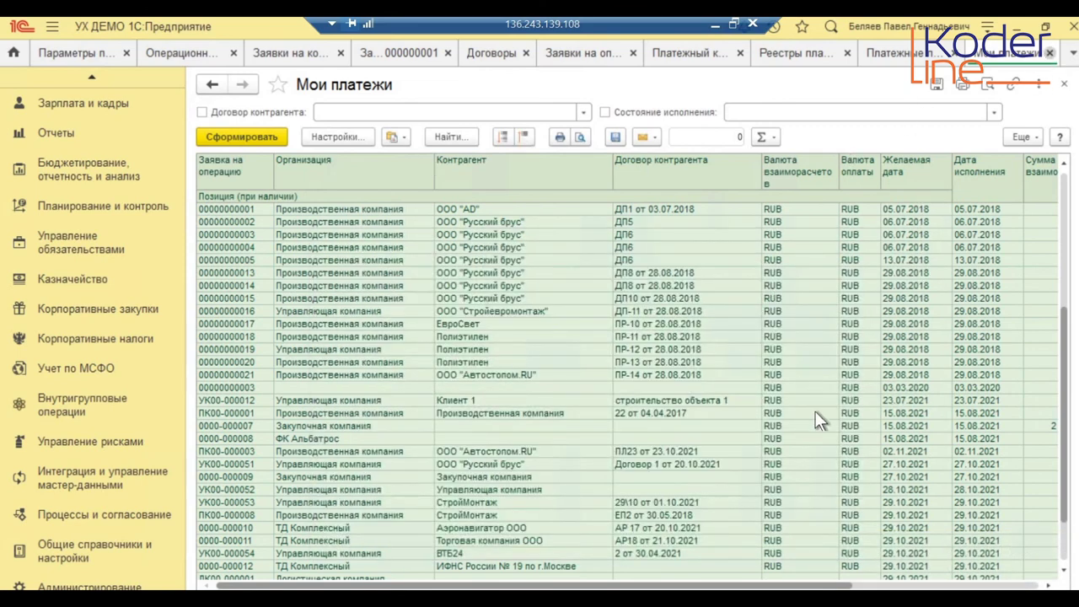
pyautogui.press('Escape')
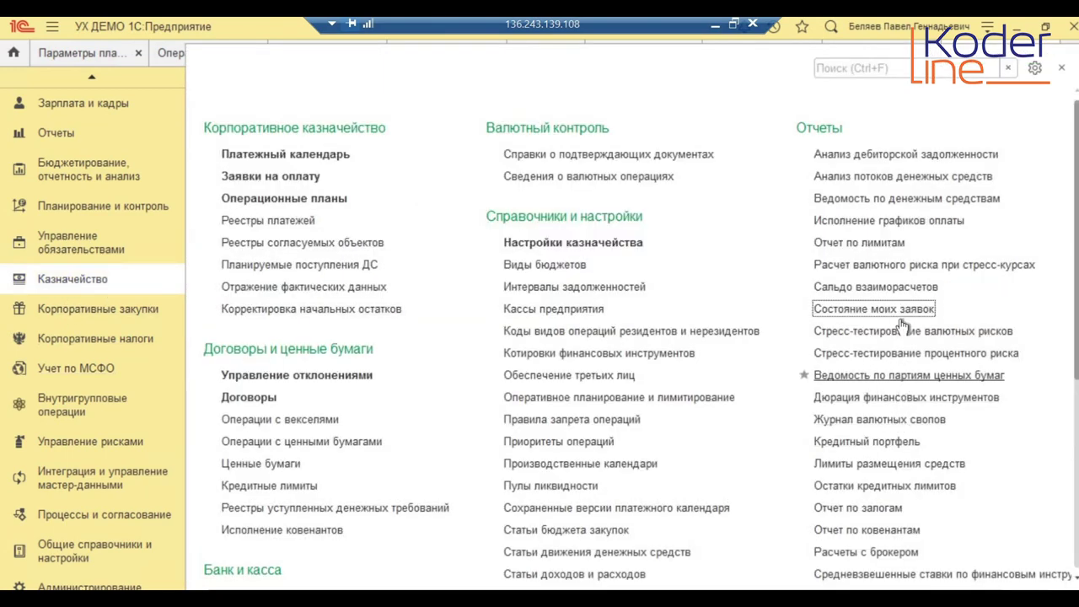
# - Open the treasury report Исполнение графиков оплаты
pyautogui.click(909, 214)
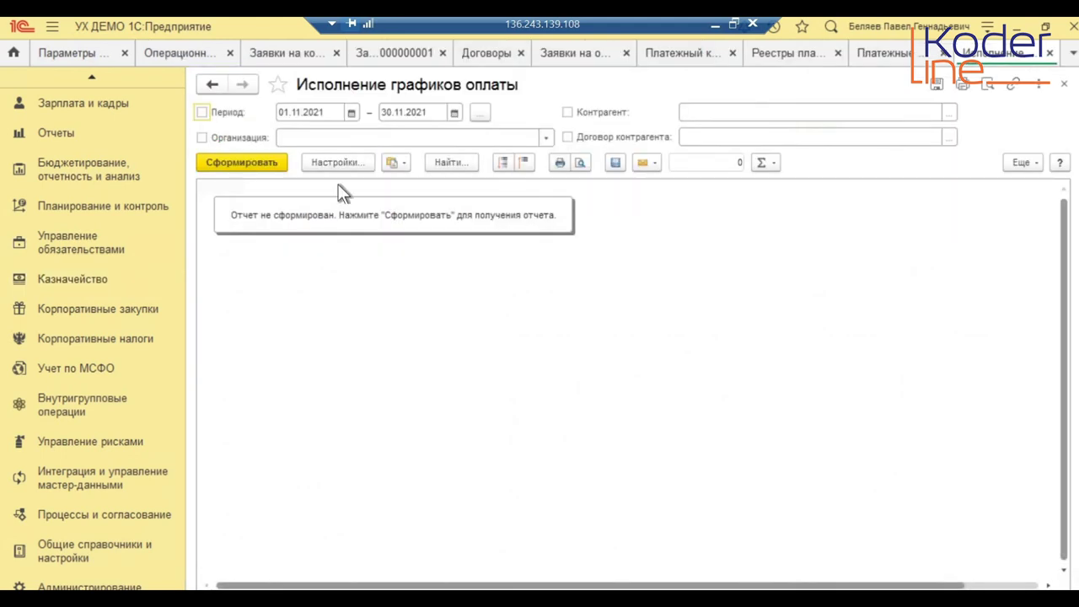